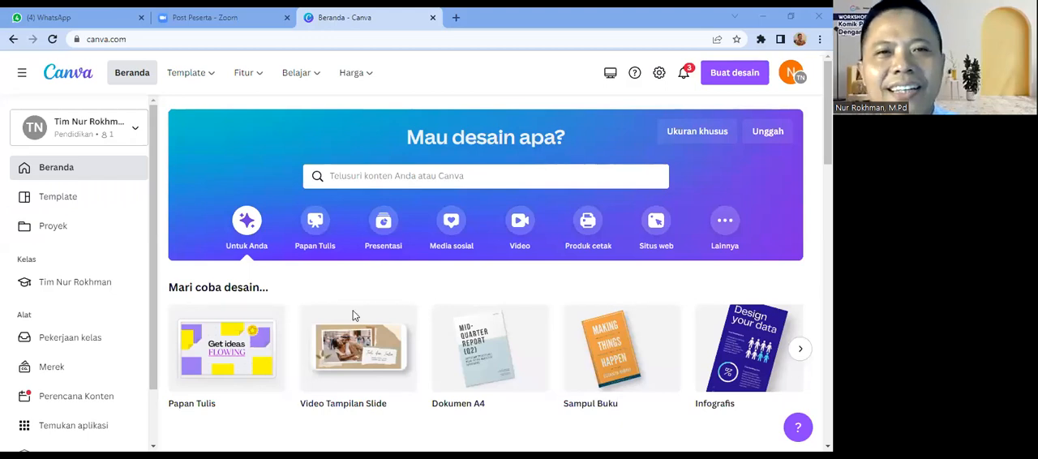
Step: Search the Canva templates for "komik"
left_click(347, 178)
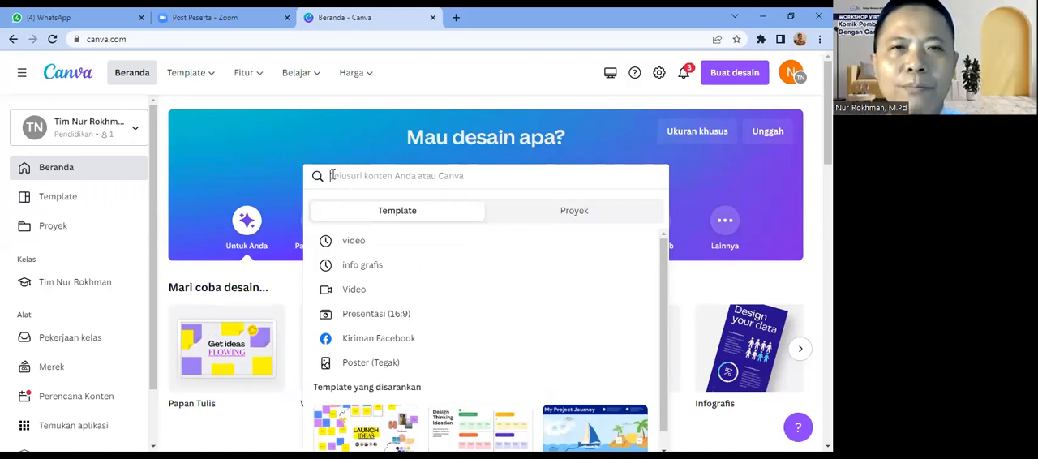
type("ko")
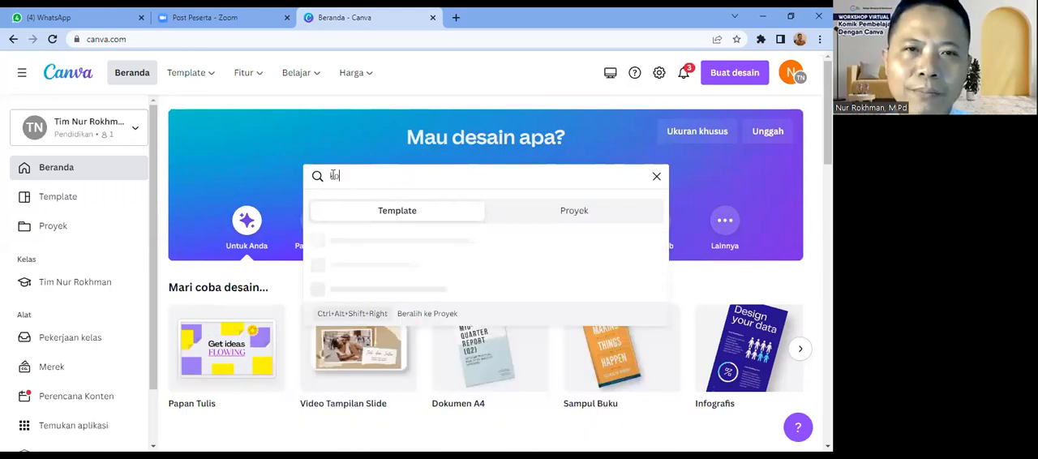
type("mik")
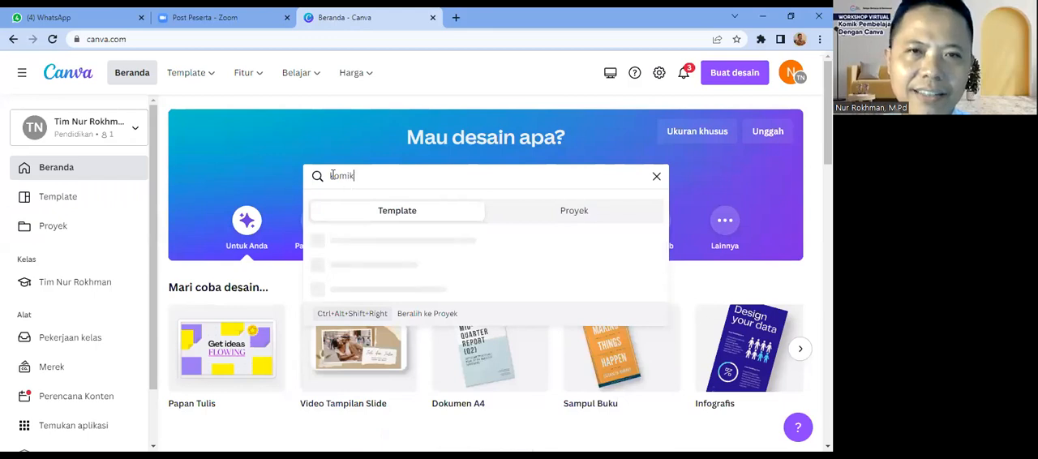
key("Return")
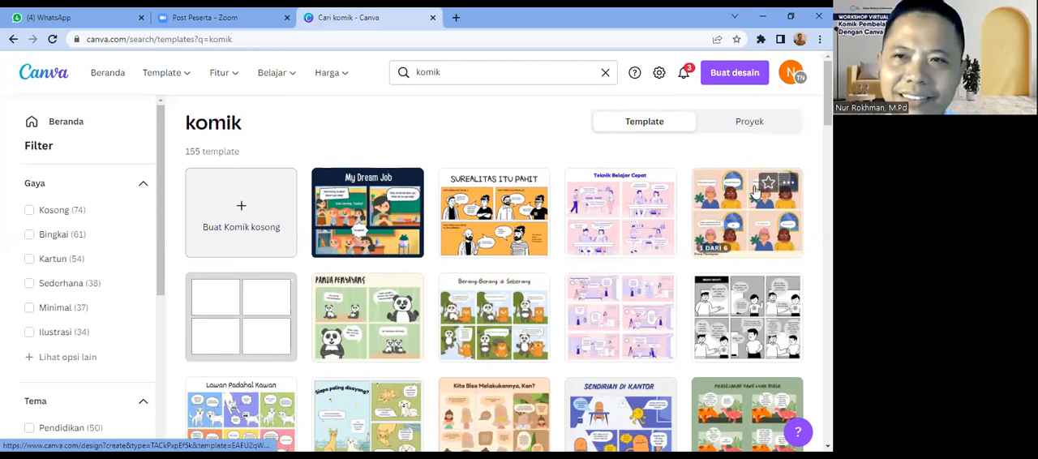
Step: Examine the komik template results, comparing the illustrated comic strips with the blank panel layouts
scroll(827, 98, "down", 2)
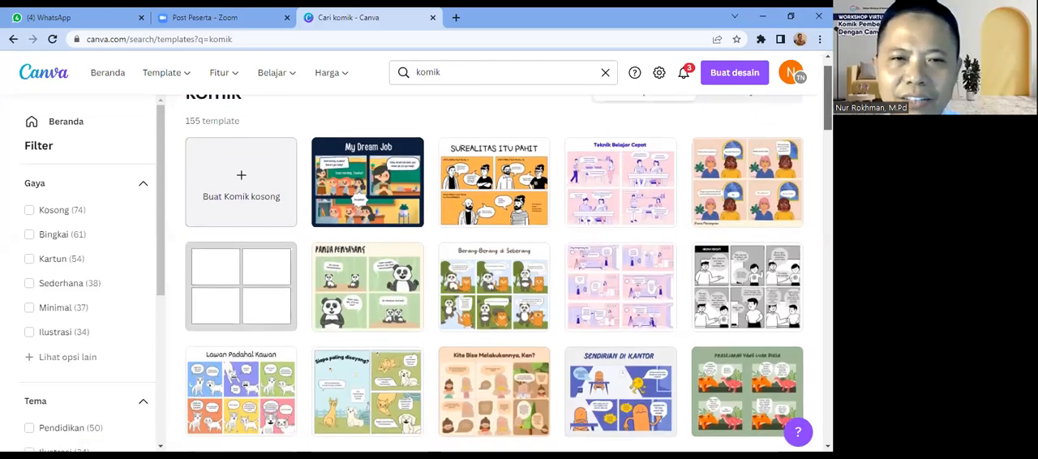
scroll(495, 276, "down", 2)
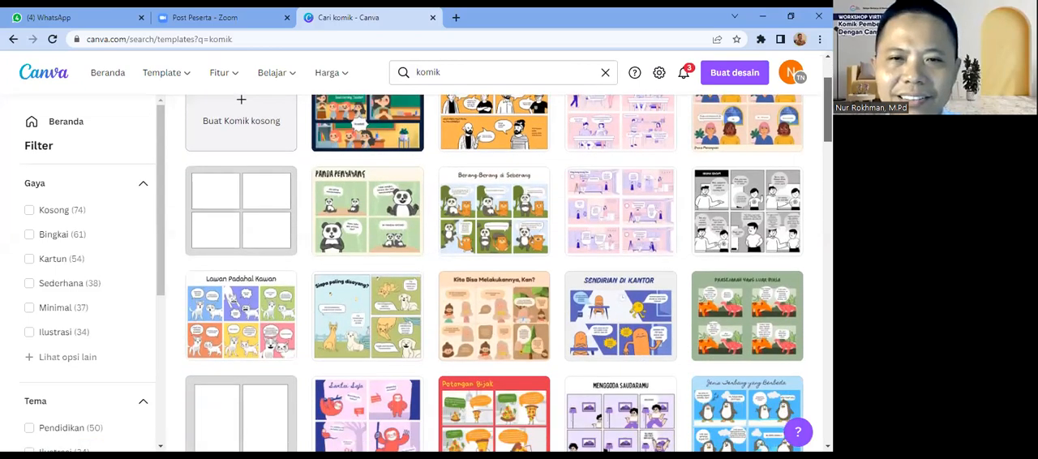
scroll(507, 267, "down", 2)
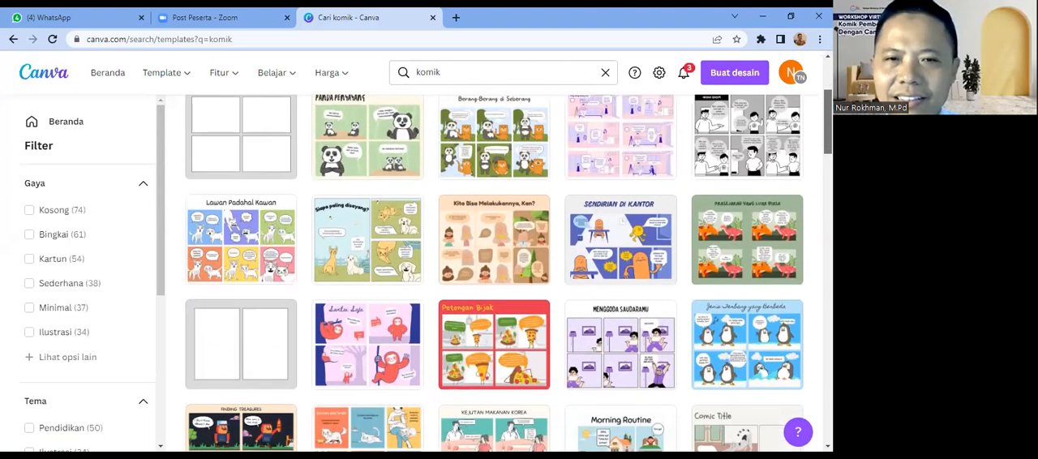
scroll(507, 271, "down", 2)
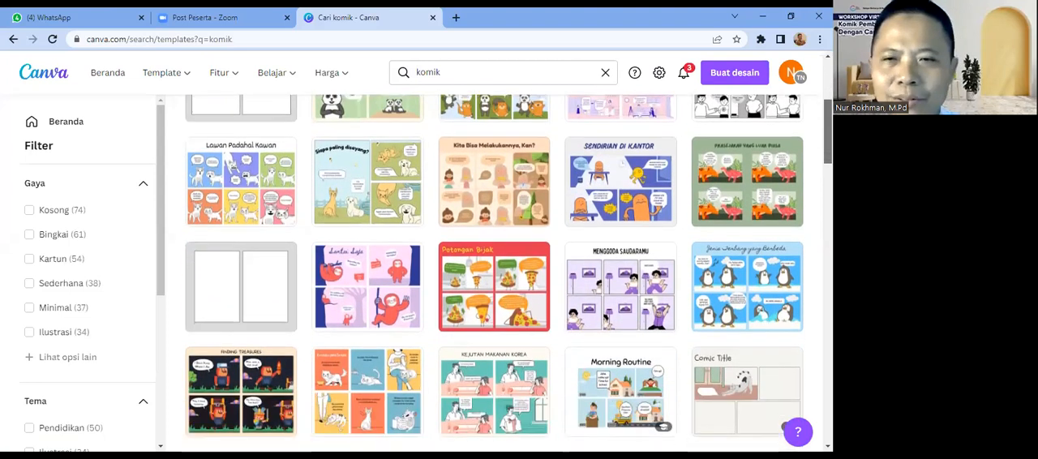
scroll(507, 273, "down", 1)
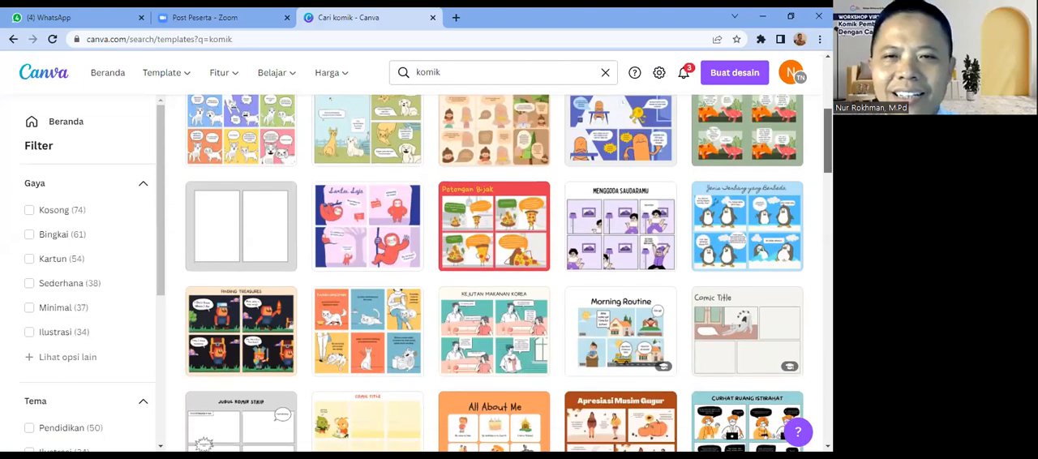
scroll(506, 274, "down", 2)
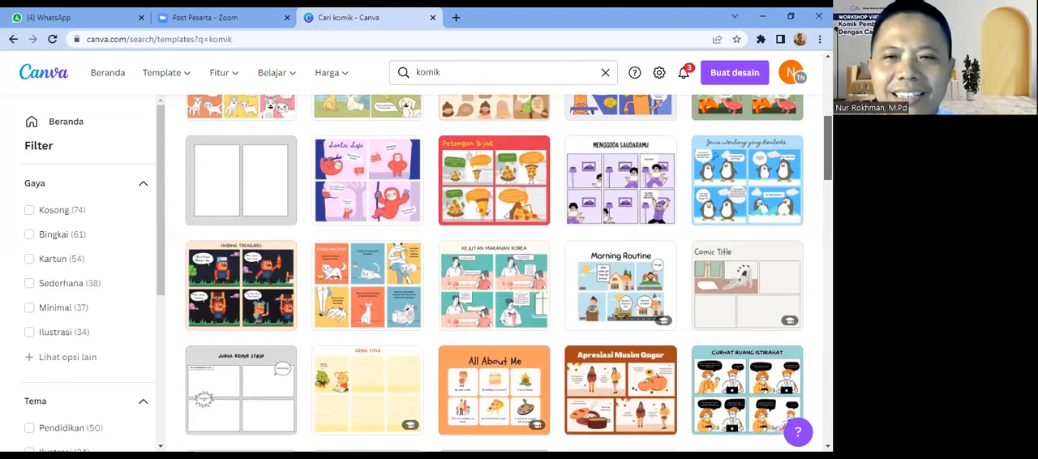
scroll(507, 273, "down", 2)
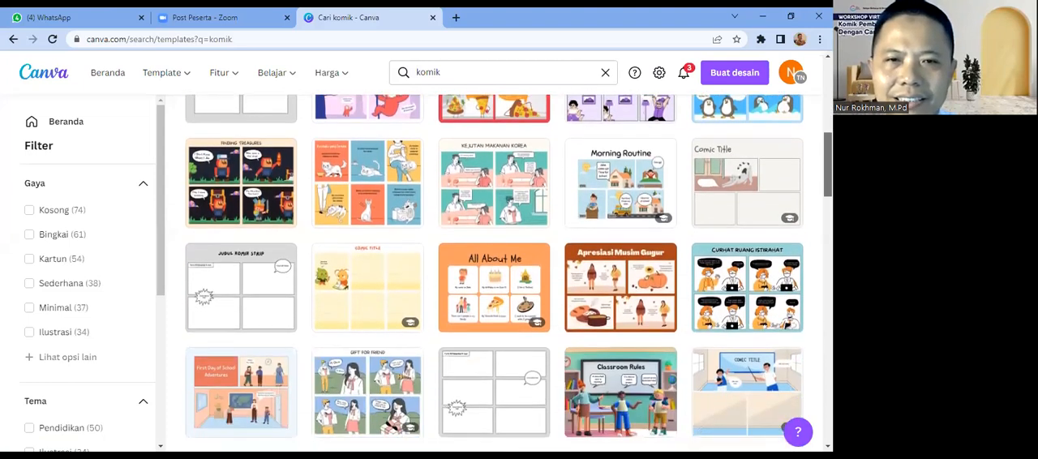
scroll(506, 274, "down", 4)
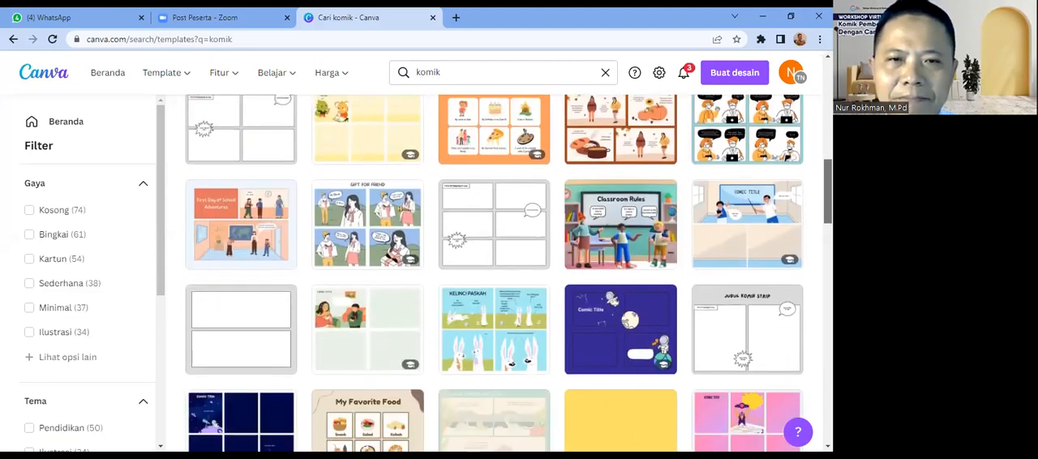
scroll(808, 253, "down", 4)
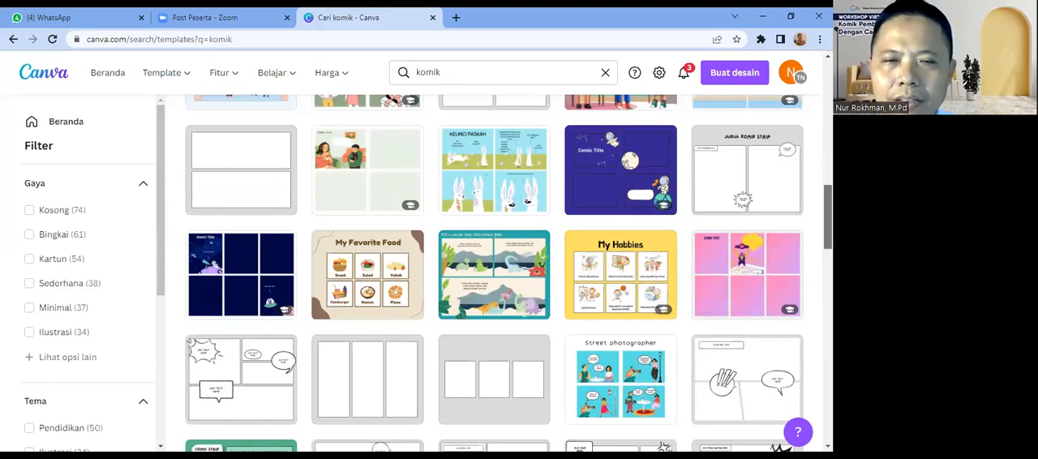
scroll(809, 244, "down", 2)
scroll(507, 273, "down", 2)
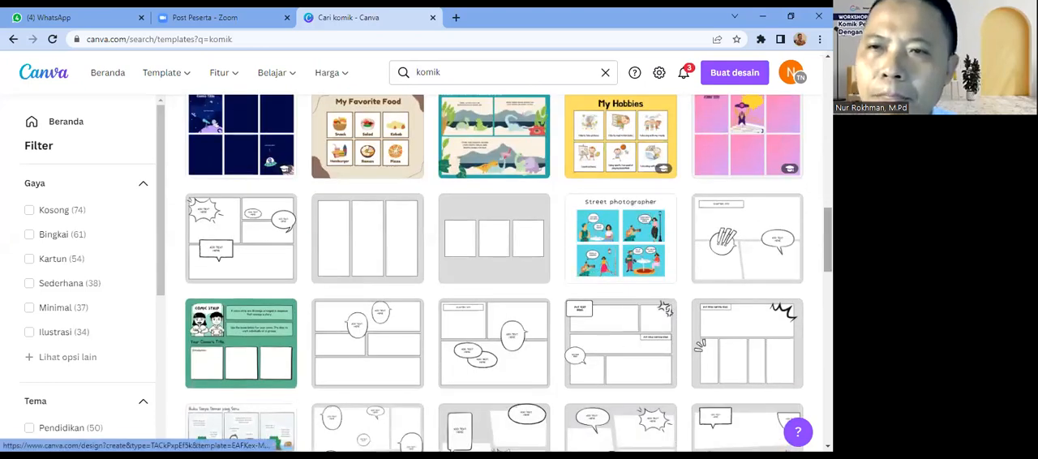
scroll(494, 272, "up", 4)
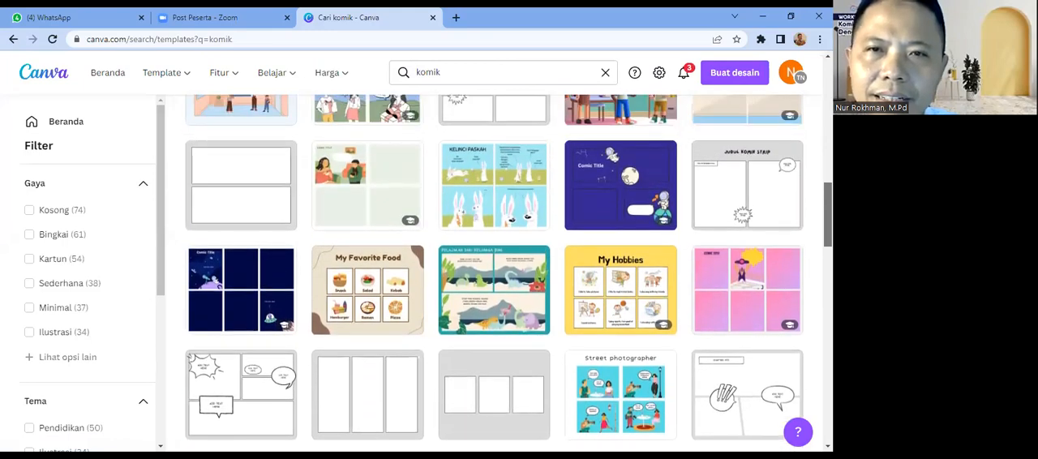
scroll(494, 271, "up", 5)
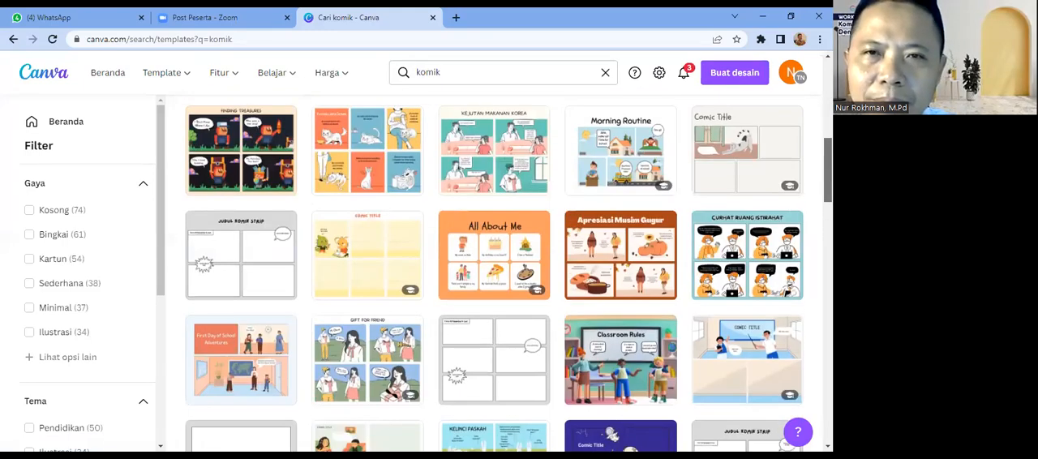
scroll(495, 271, "up", 2)
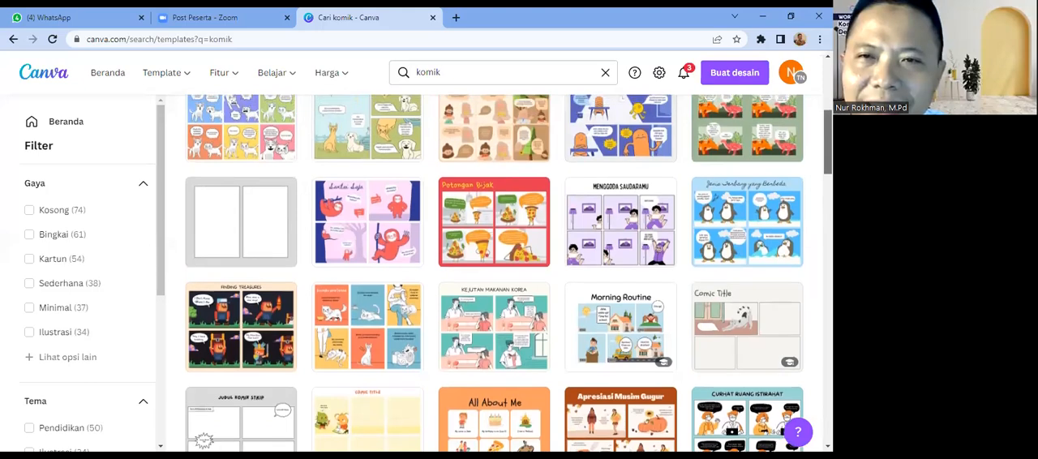
scroll(494, 271, "up", 4)
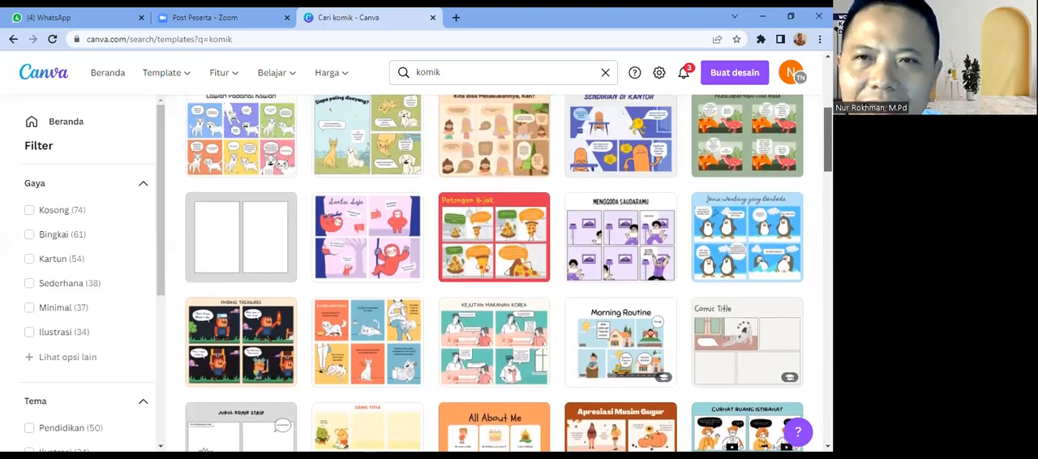
scroll(495, 271, "up", 2)
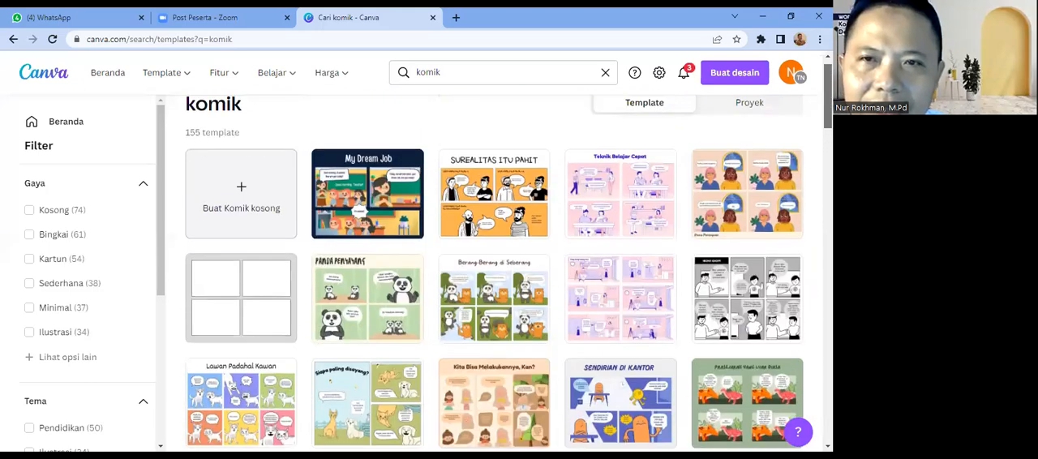
scroll(494, 272, "down", 4)
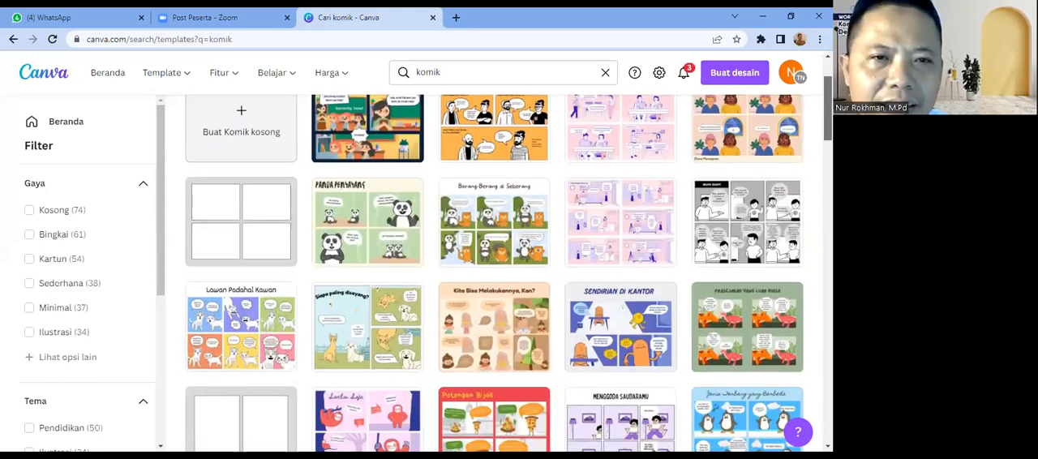
scroll(495, 271, "down", 3)
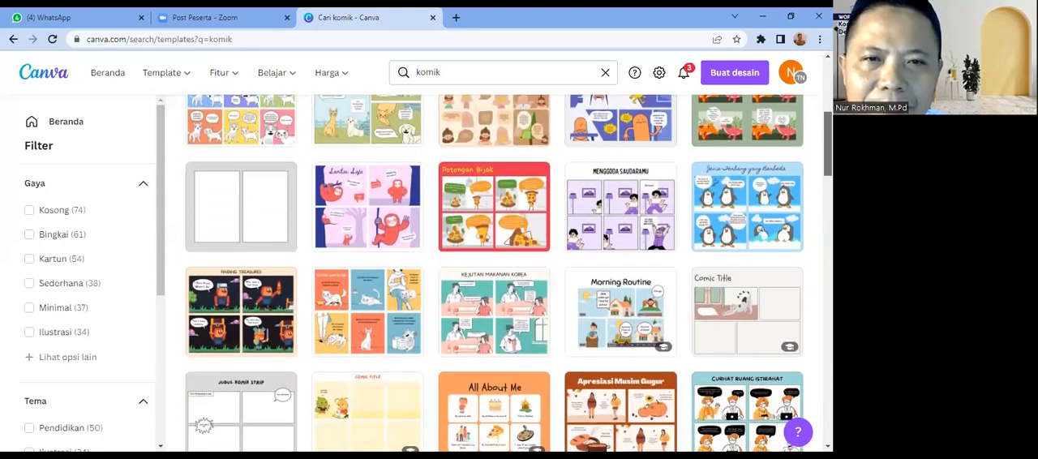
scroll(495, 272, "down", 2)
scroll(495, 272, "down", 4)
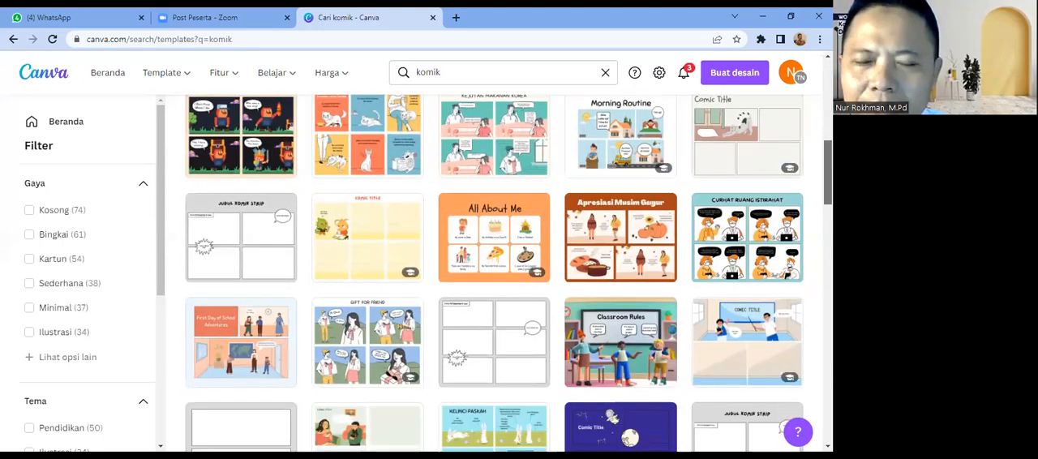
scroll(495, 271, "down", 5)
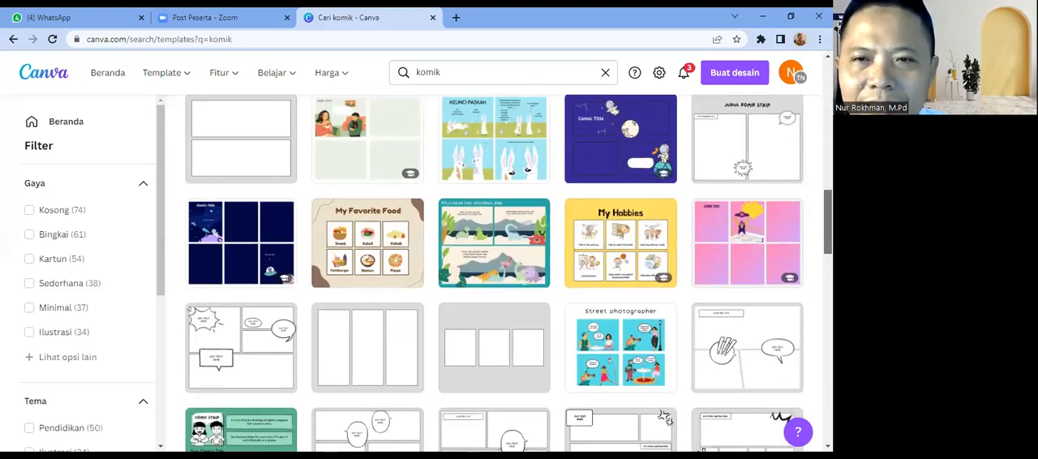
scroll(495, 271, "down", 8)
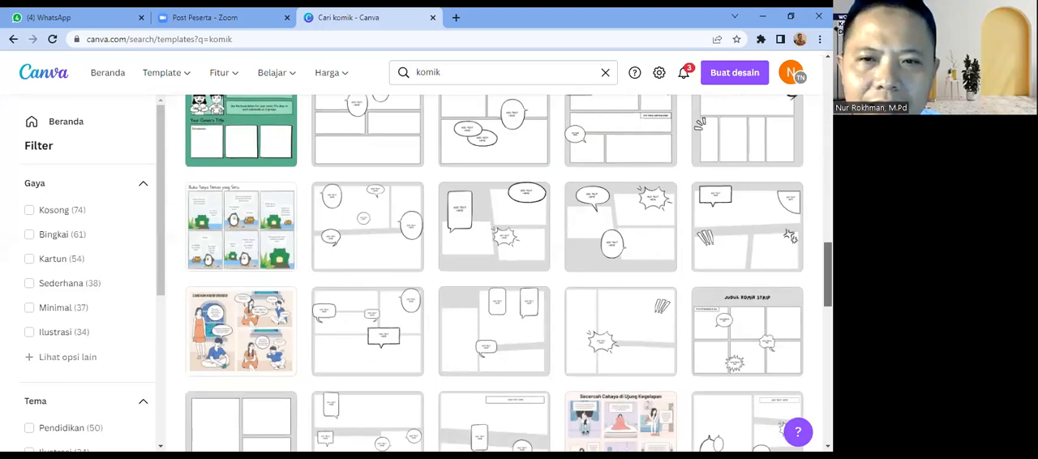
scroll(495, 272, "down", 6)
scroll(495, 272, "down", 6)
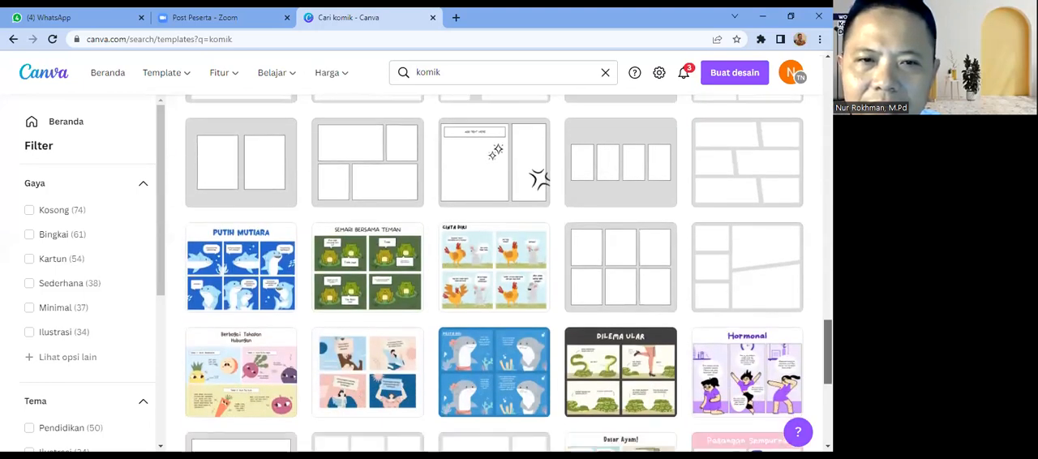
scroll(495, 272, "down", 4)
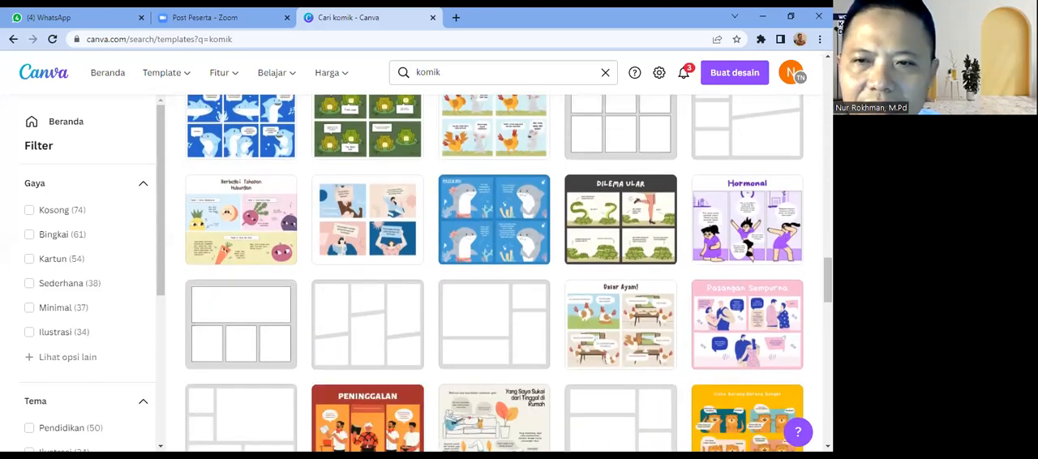
scroll(495, 272, "down", 3)
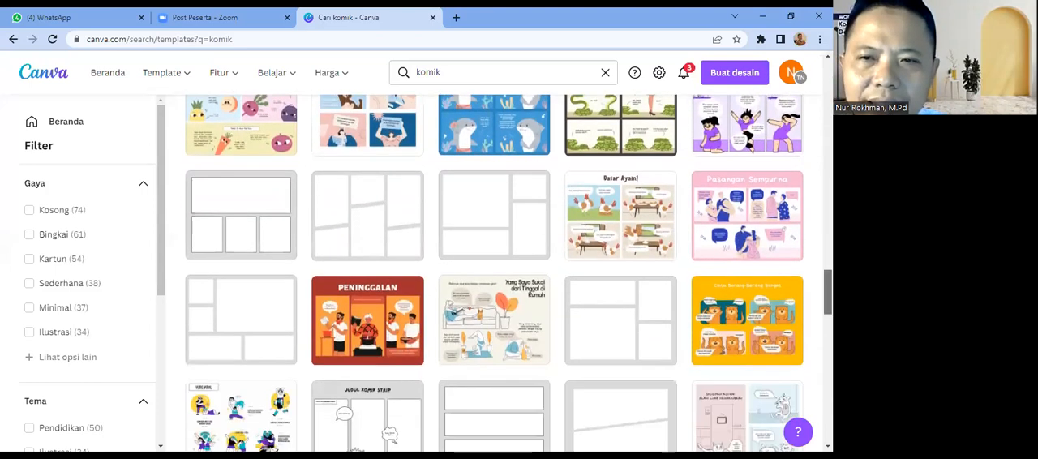
scroll(494, 271, "down", 3)
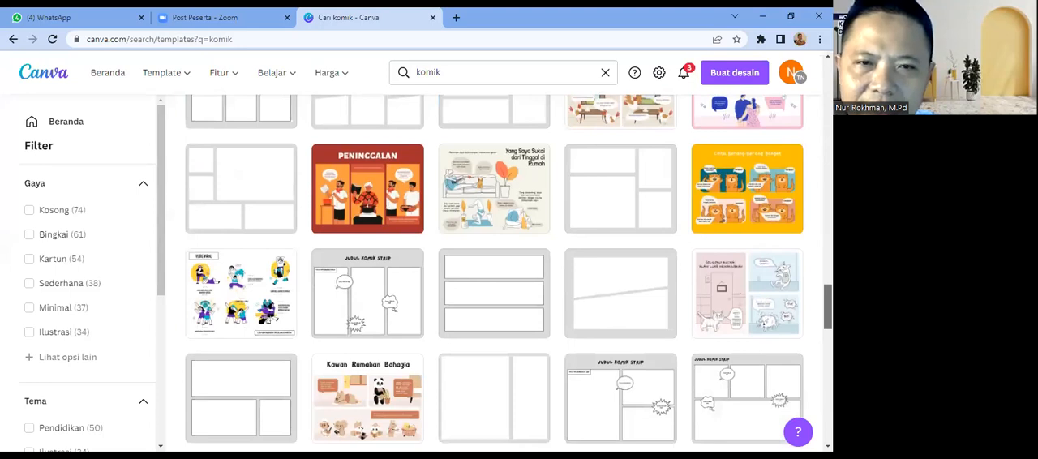
scroll(495, 272, "down", 2)
scroll(495, 272, "up", 7)
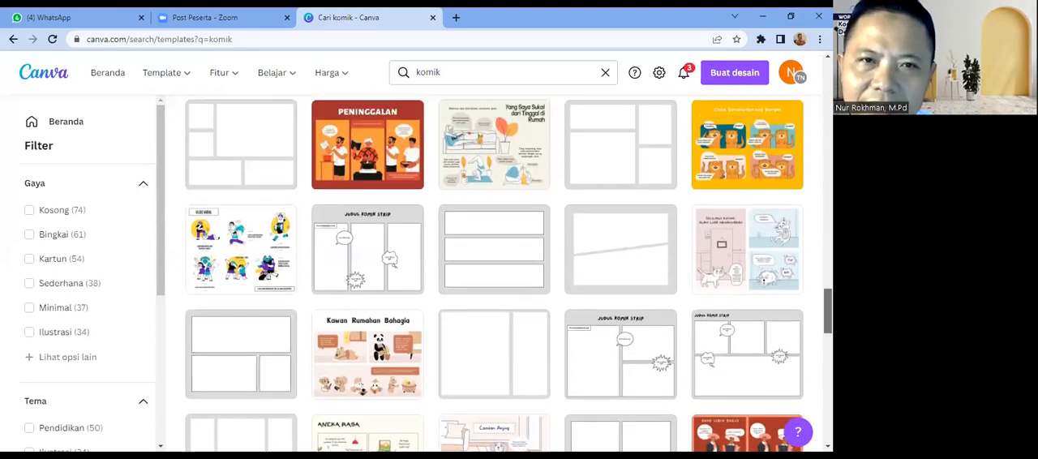
scroll(494, 273, "up", 1)
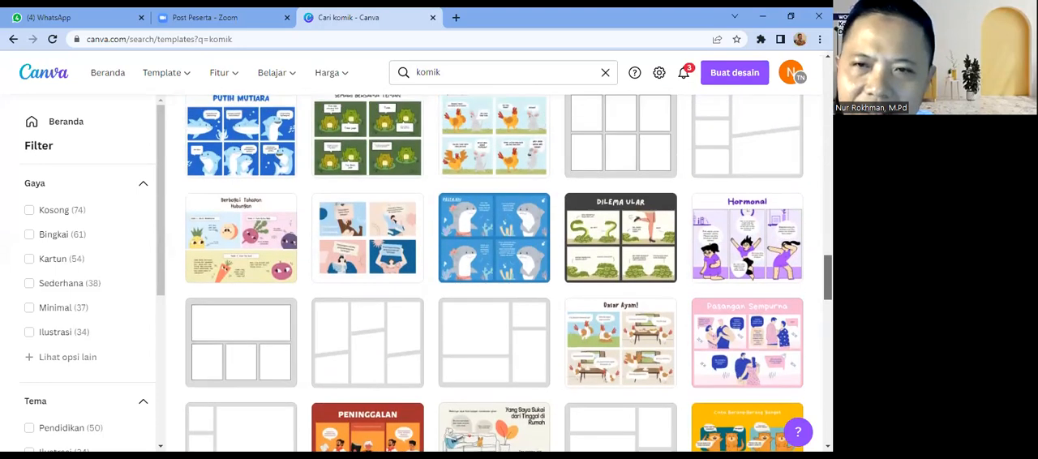
scroll(495, 272, "up", 12)
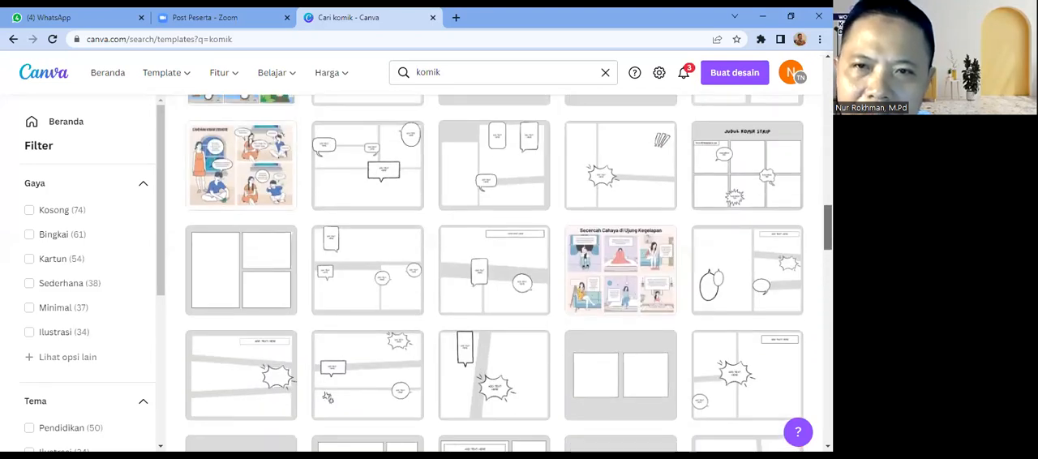
scroll(494, 274, "up", 1)
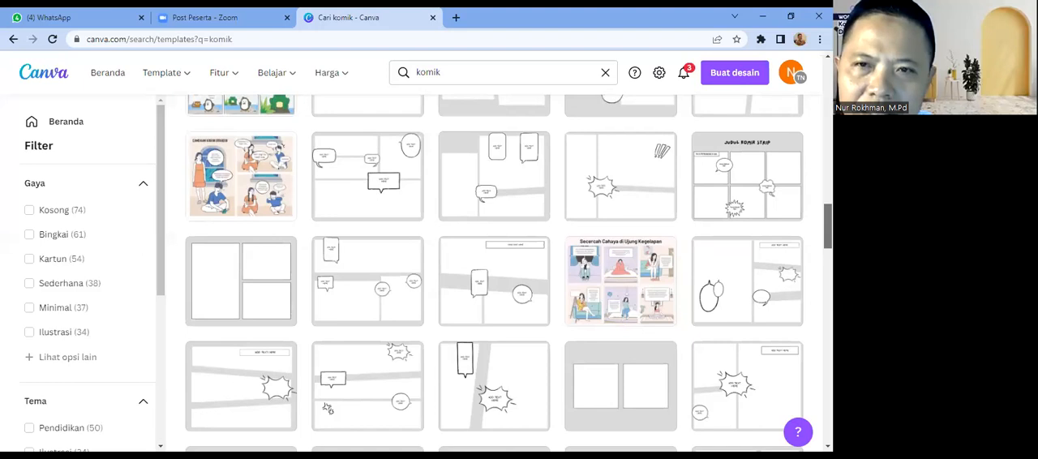
scroll(495, 273, "up", 5)
scroll(494, 273, "up", 8)
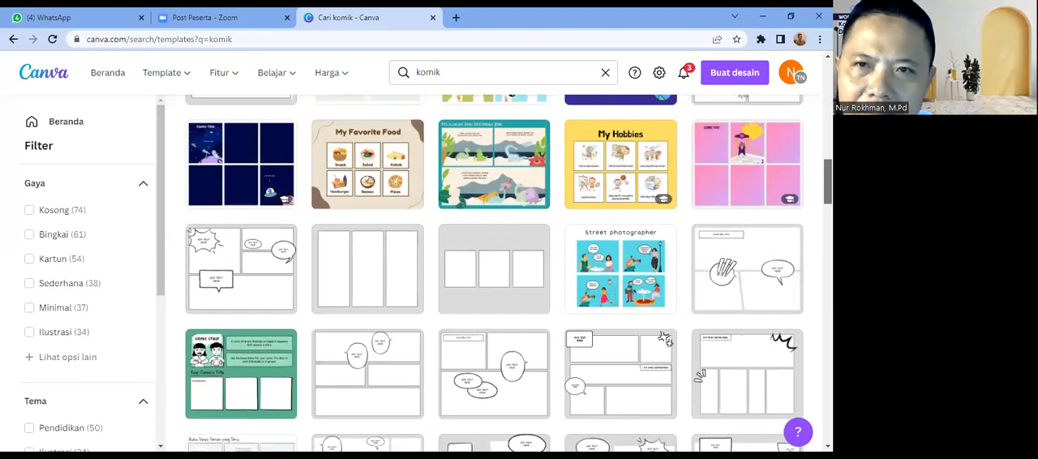
scroll(494, 274, "up", 2)
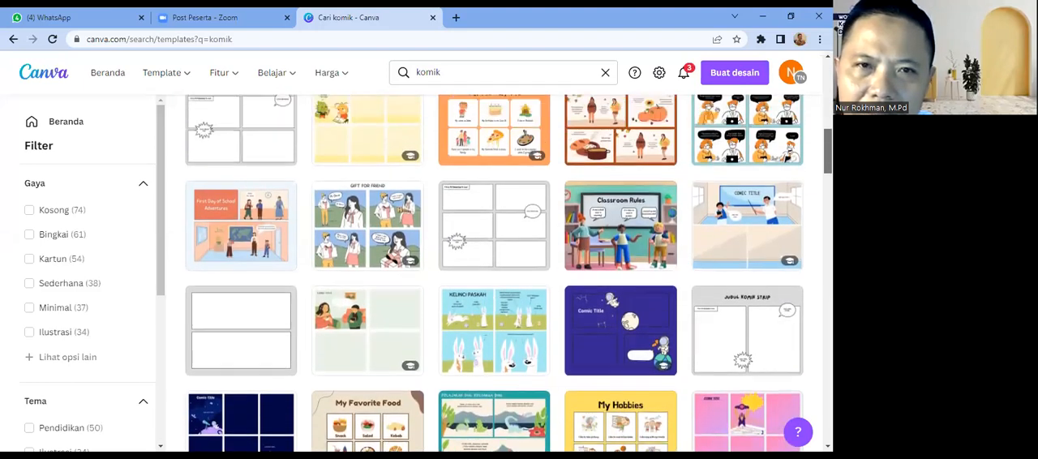
scroll(494, 273, "up", 4)
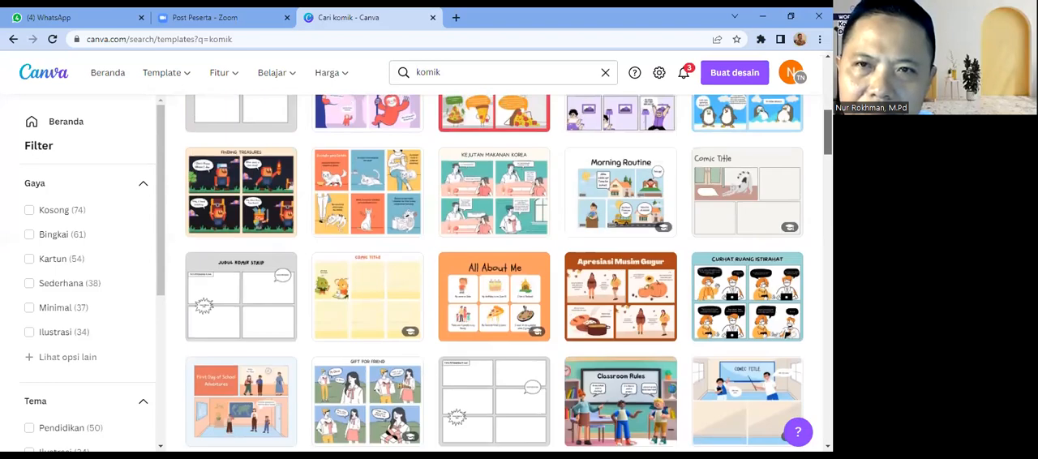
Step: Open the green four-panel "Kejutan Makanan Korea" comic template for editing
scroll(547, 274, "up", 2)
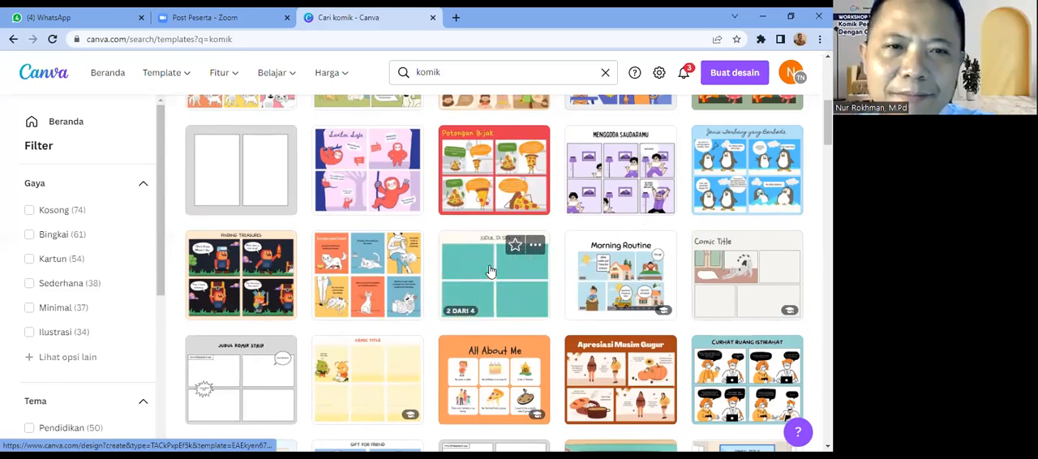
left_click(531, 290)
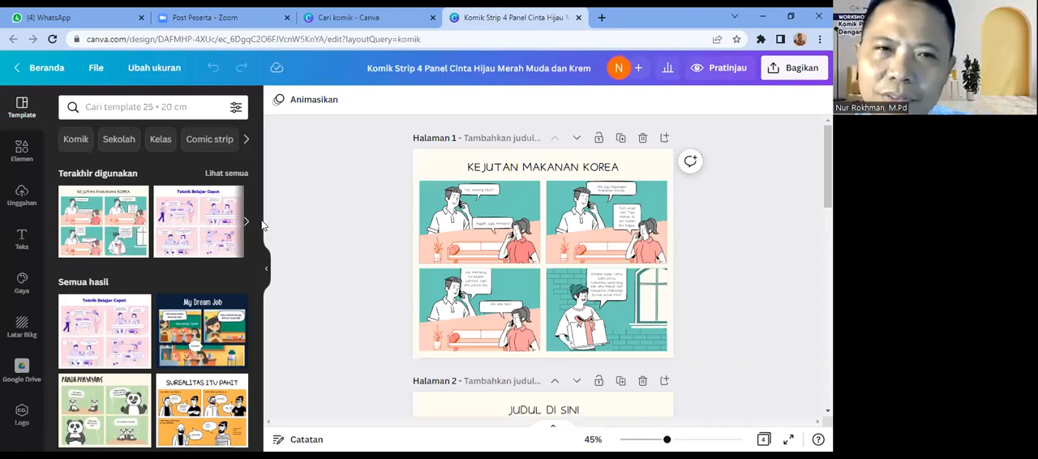
Step: Look through the recently used templates and the alternative comic templates offered alongside the design
left_click(248, 225)
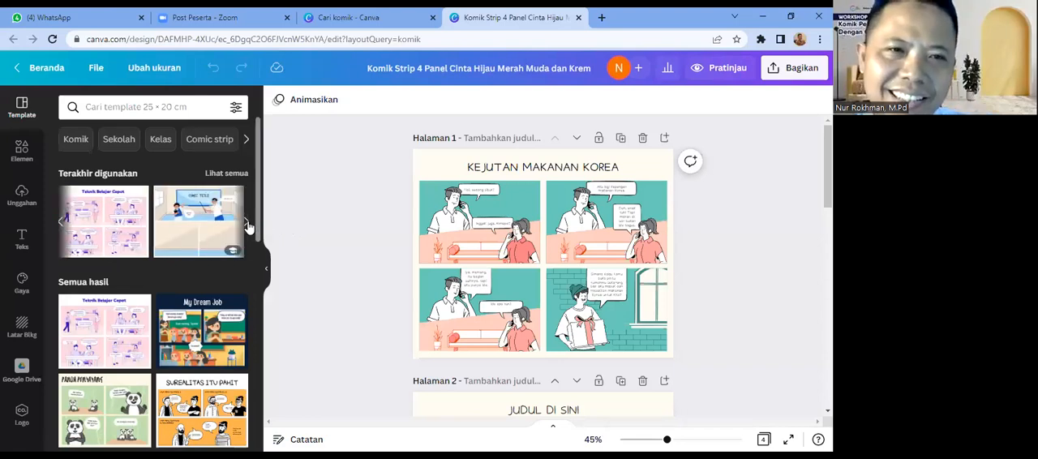
left_click(247, 224)
left_click(247, 225)
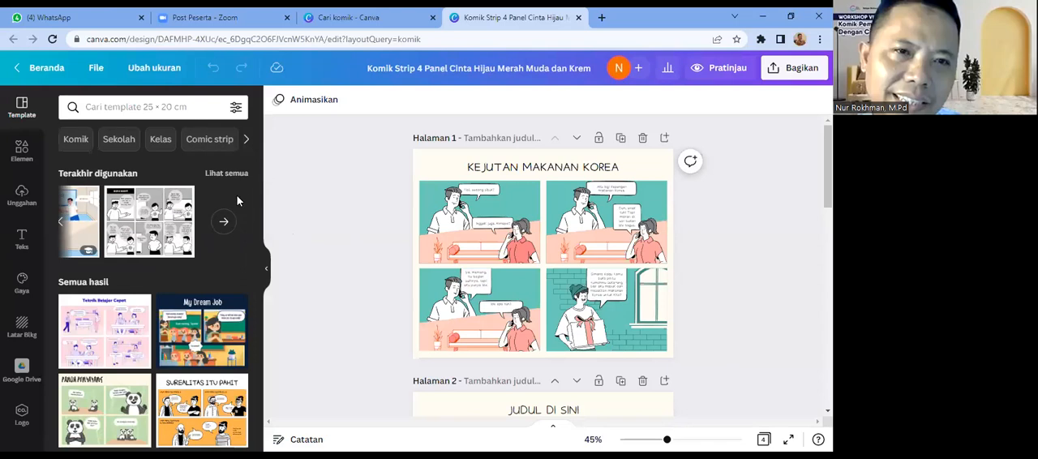
left_click_drag(258, 213, 250, 300)
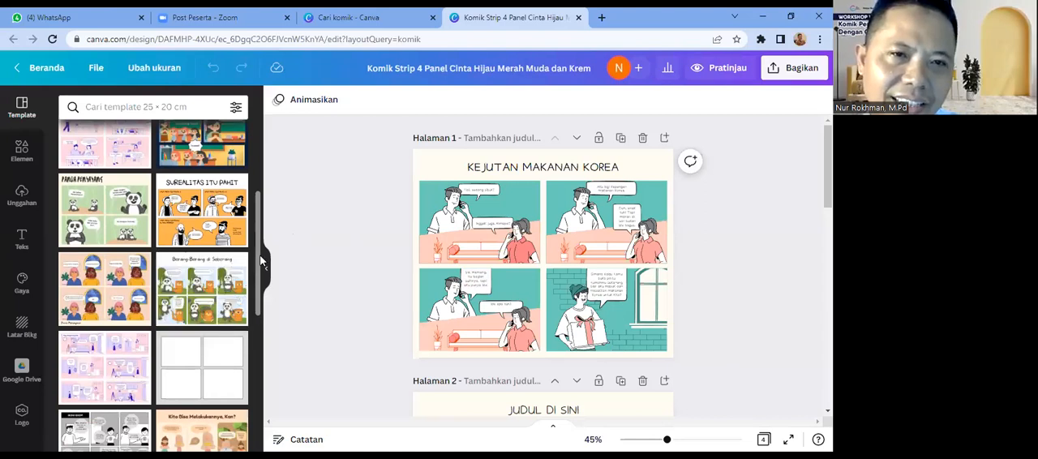
left_click_drag(257, 261, 266, 390)
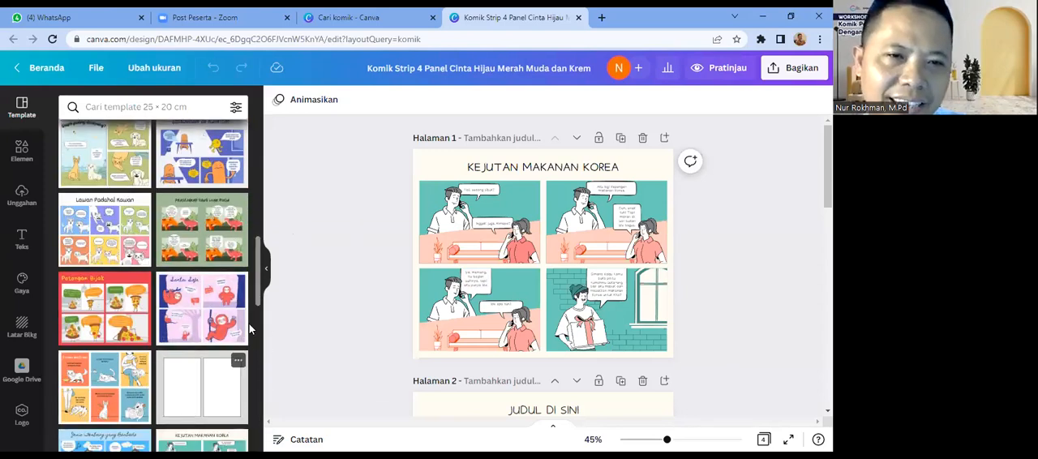
left_click_drag(256, 292, 256, 319)
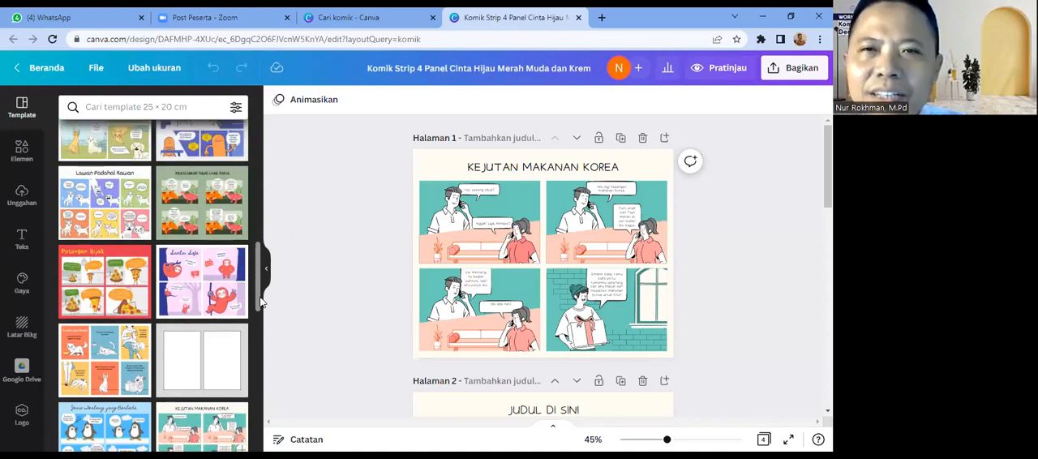
left_click_drag(260, 299, 747, 361)
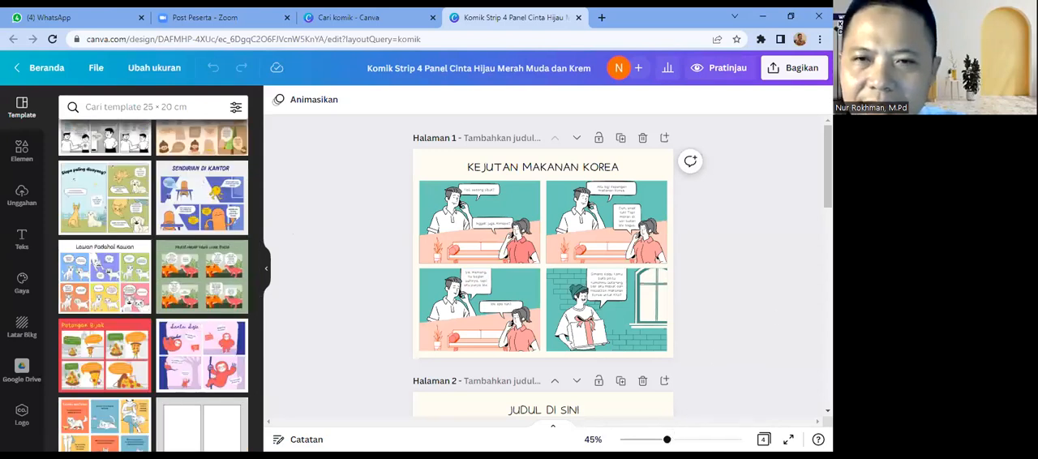
Step: Examine the first page's comic panels up close, reading the dialogue in the speech bubbles
left_click_drag(667, 439, 689, 440)
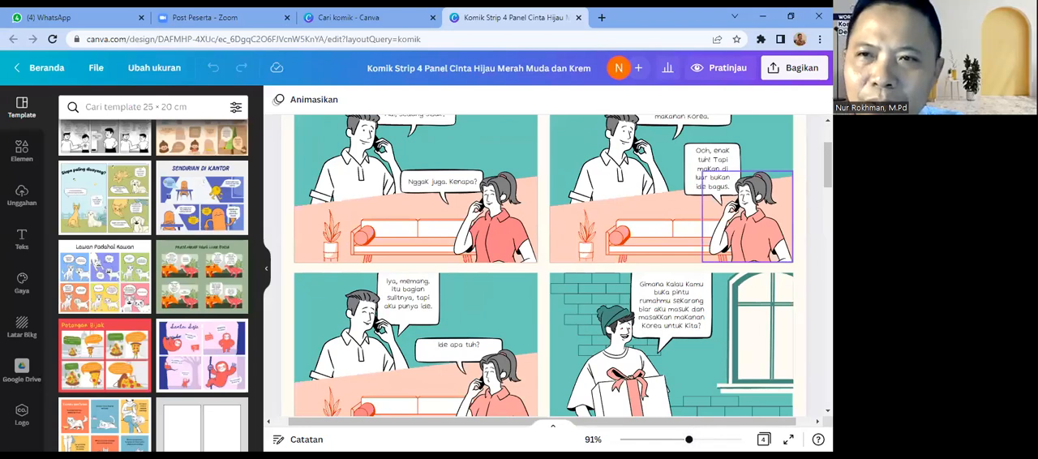
scroll(563, 266, "up", 1)
scroll(563, 266, "up", 1)
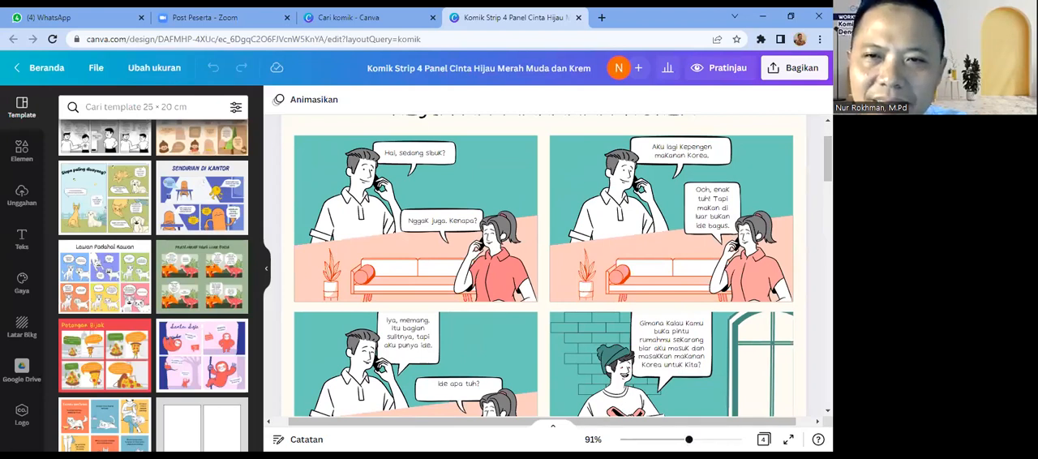
scroll(735, 344, "down", 3)
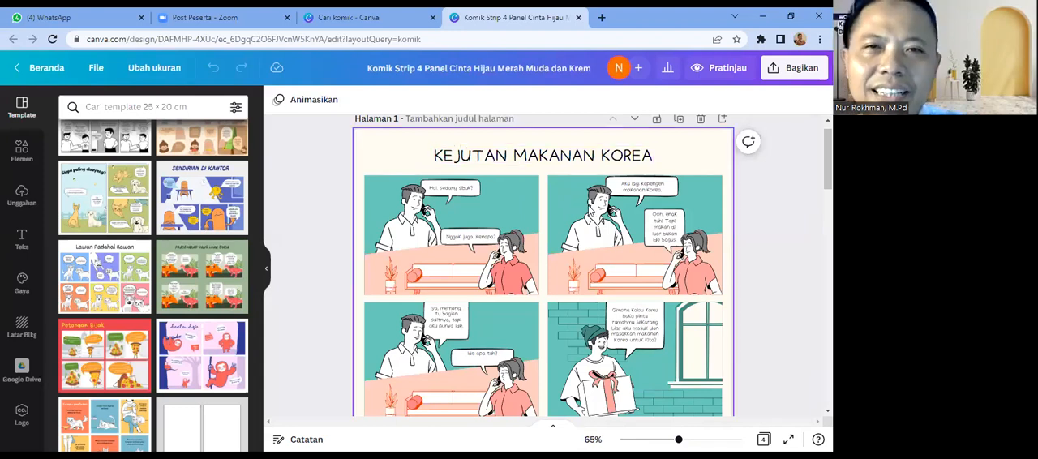
Step: Replace "MAKANAN KOREA" in the first page's title with "ULANG TAHUN", making it "KEJUTAN ULANG TAHUN"
double_click(589, 158)
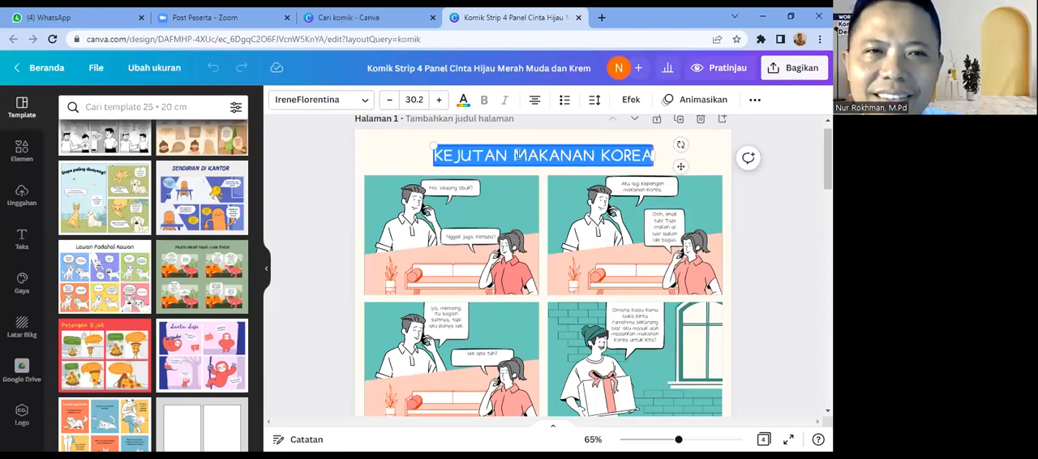
left_click_drag(514, 155, 661, 179)
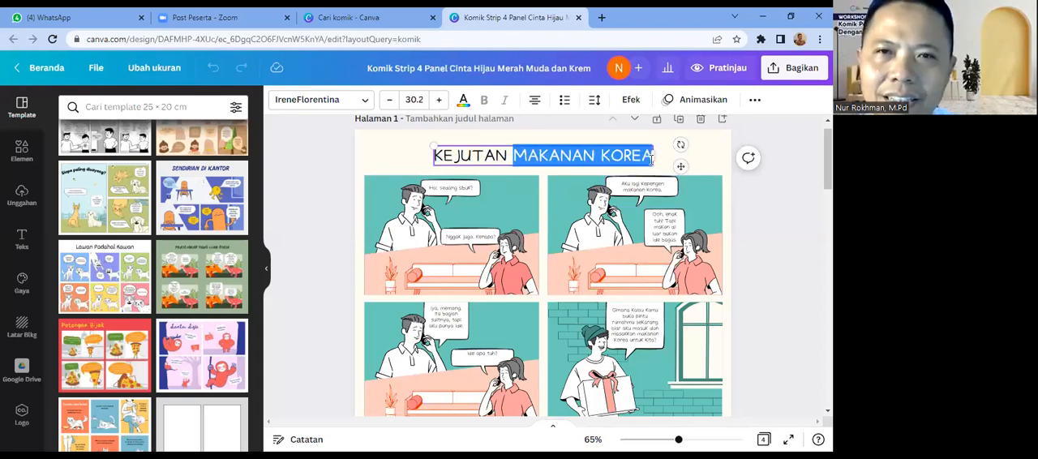
type("UTAN U")
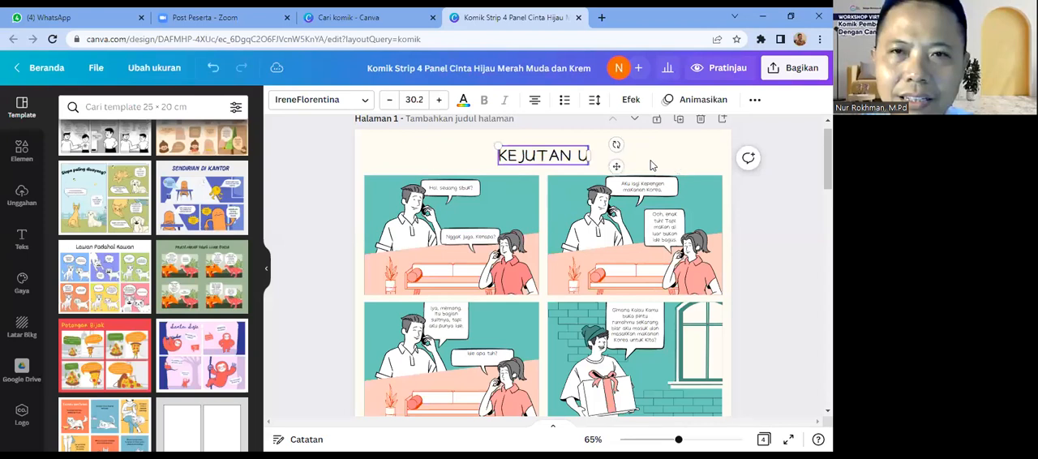
type("LANG")
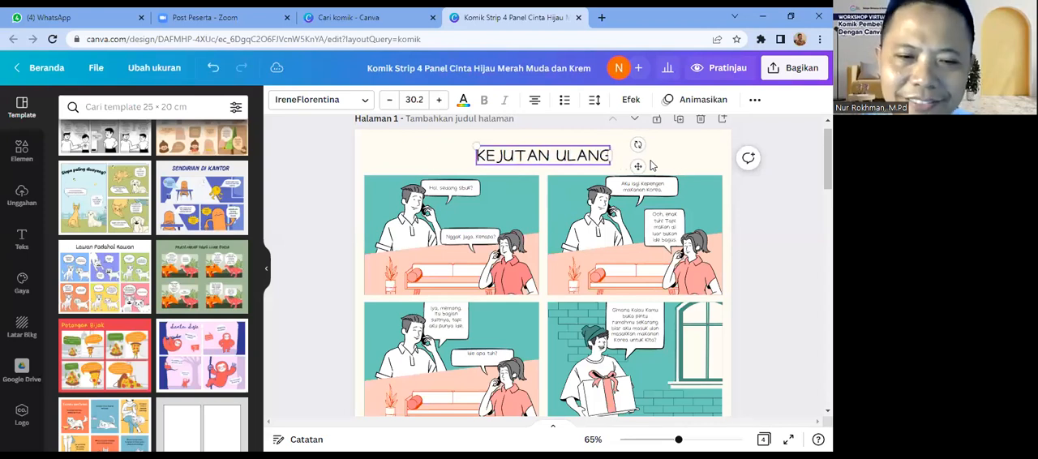
type(" TAHU")
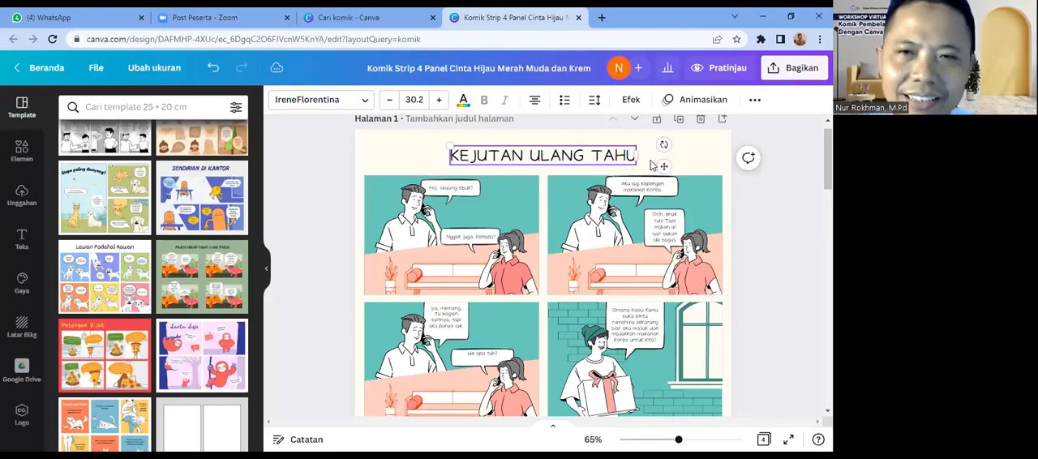
type("N")
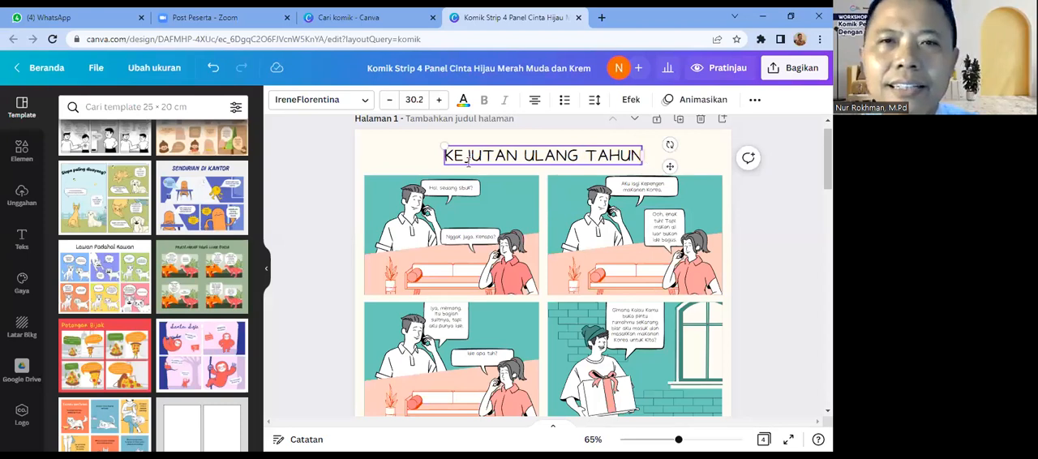
left_click(419, 170)
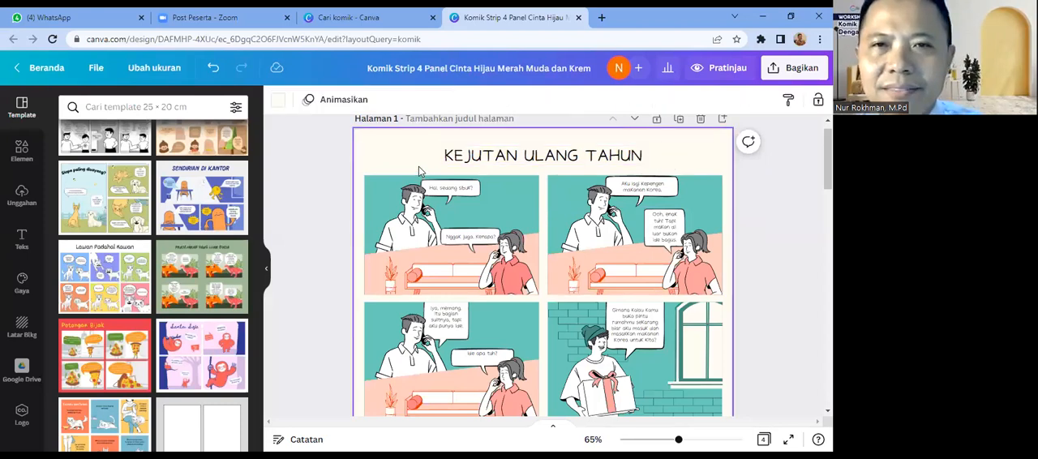
left_click(542, 166)
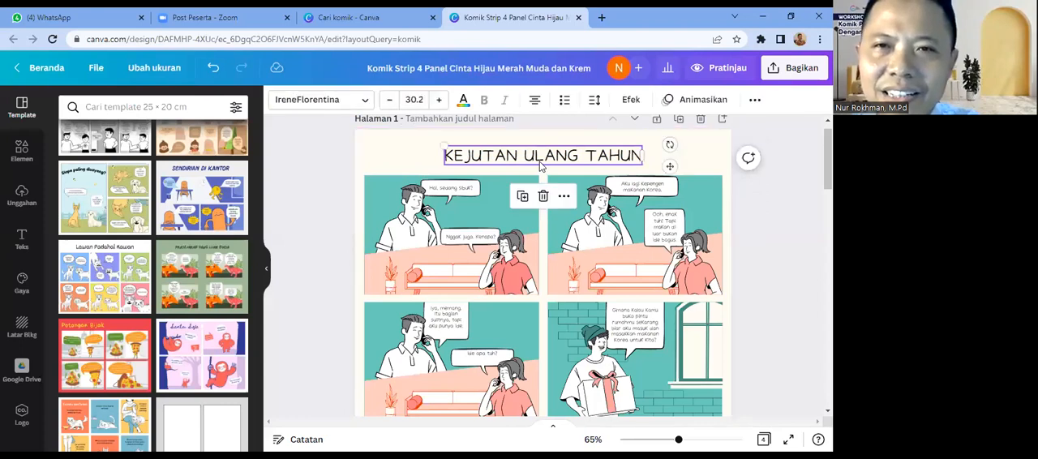
double_click(541, 160)
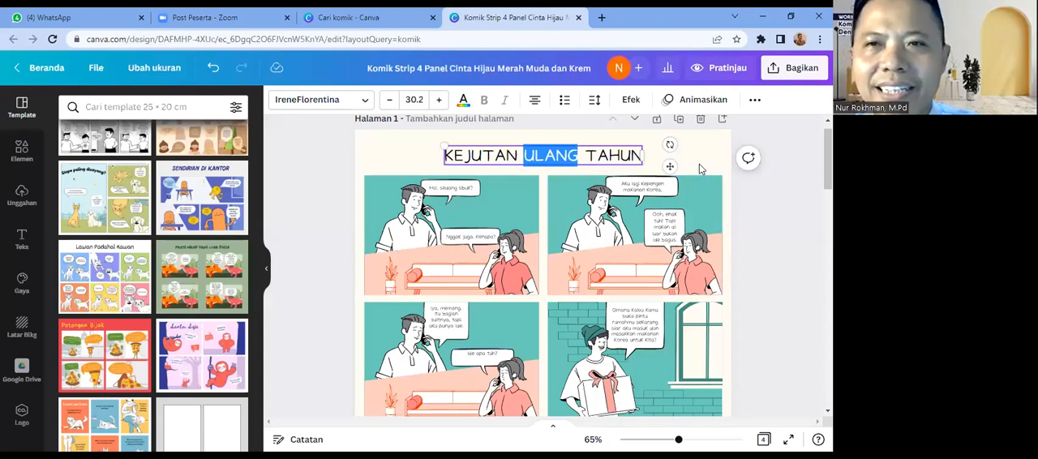
left_click(699, 163)
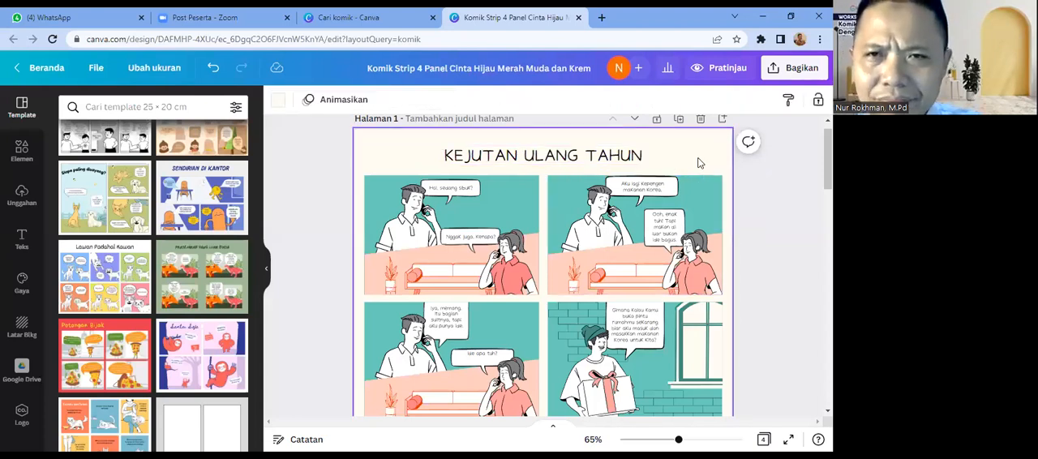
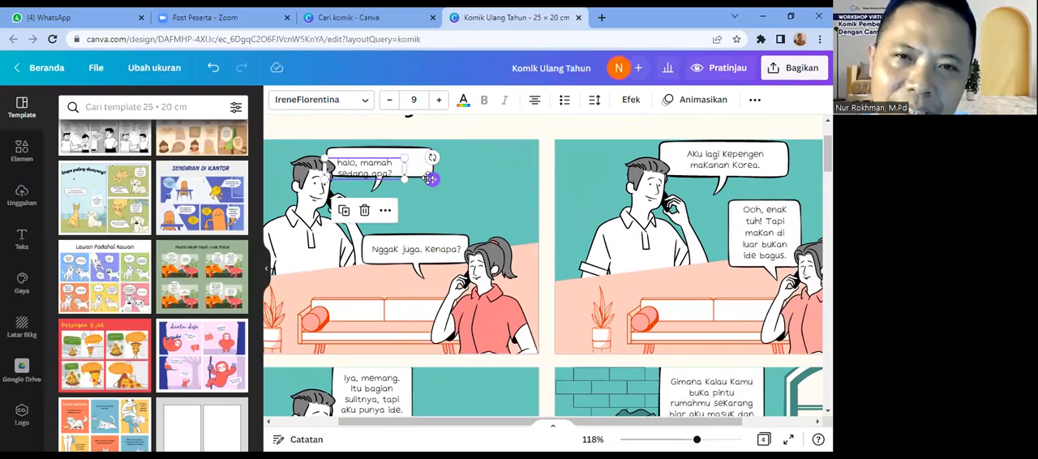
Step: Centre "halo, mamah sedang apa?" in its first-panel bubble and replace the woman's reply with "Mamah sedang santai nih di rumah"
left_click_drag(434, 177, 443, 170)
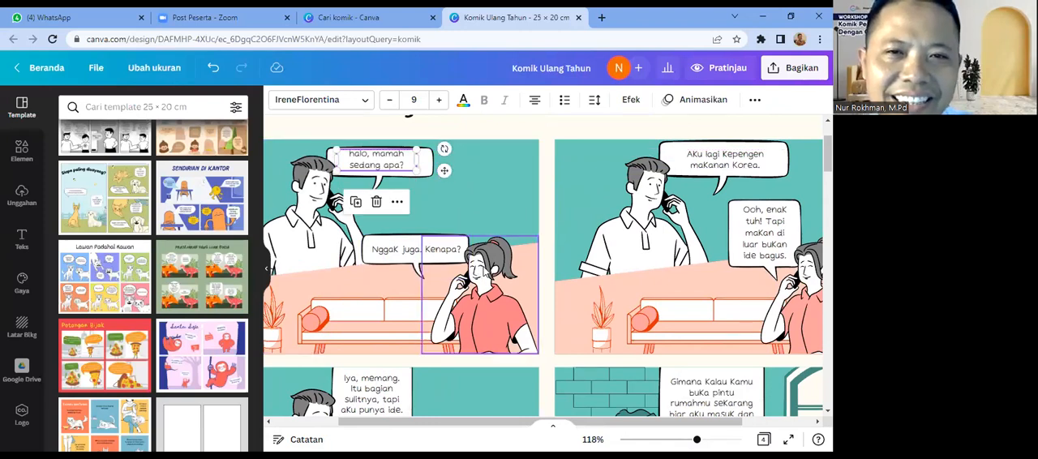
left_click(403, 253)
left_click(403, 252)
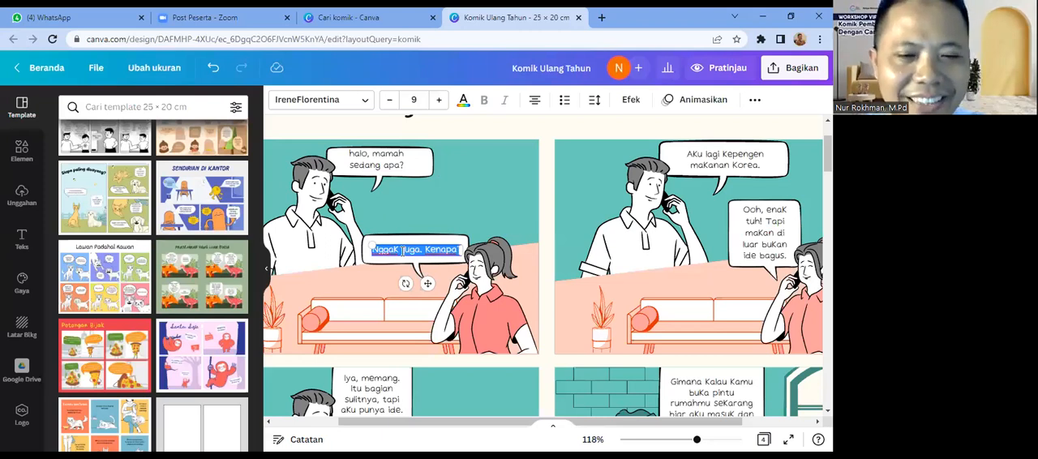
key("BackSpace")
type("Mamah sedang sar")
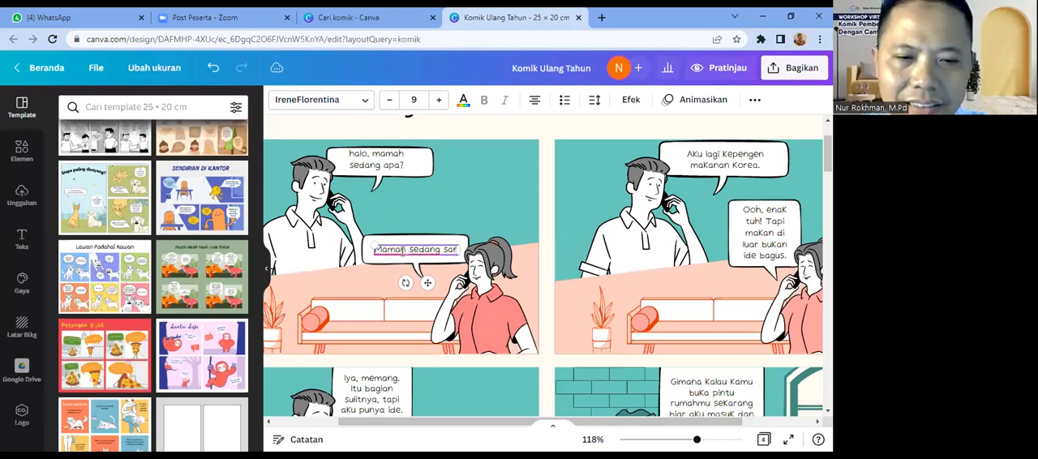
key("BackSpace")
type("ntai n")
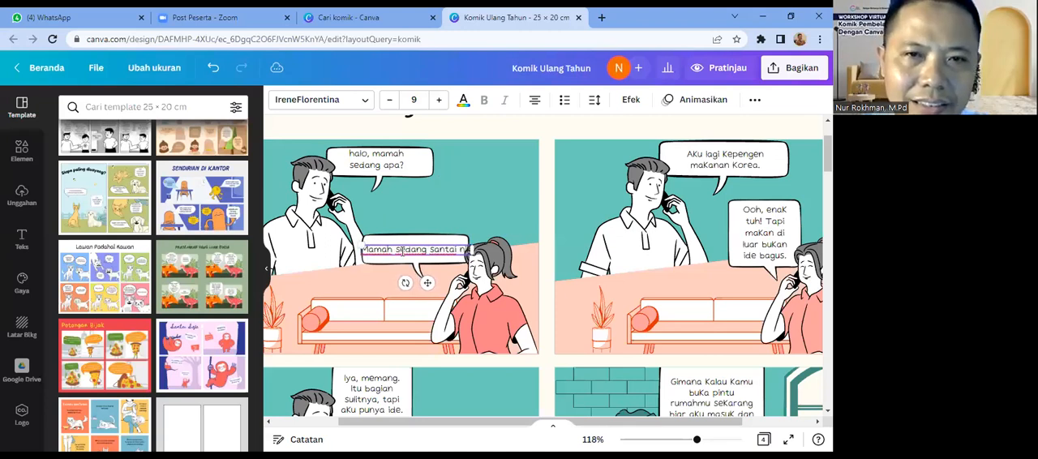
type("i")
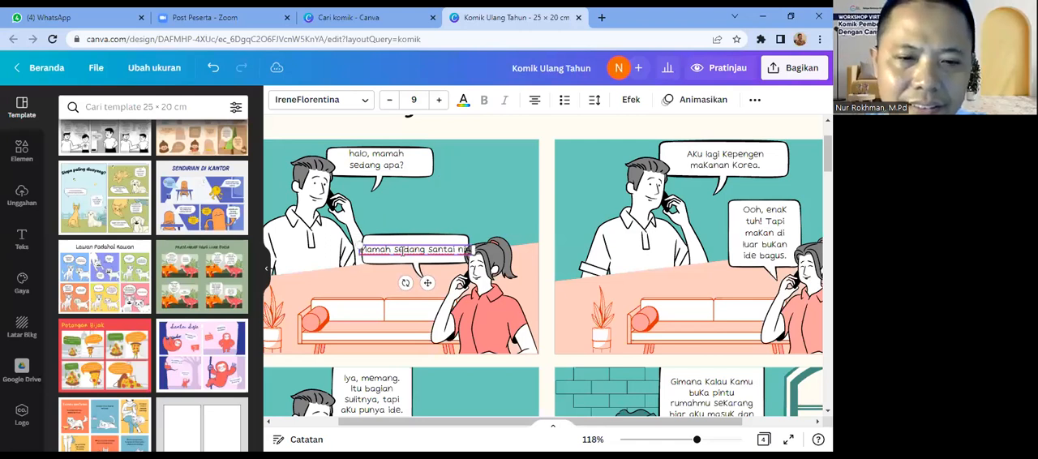
type("h di sofah")
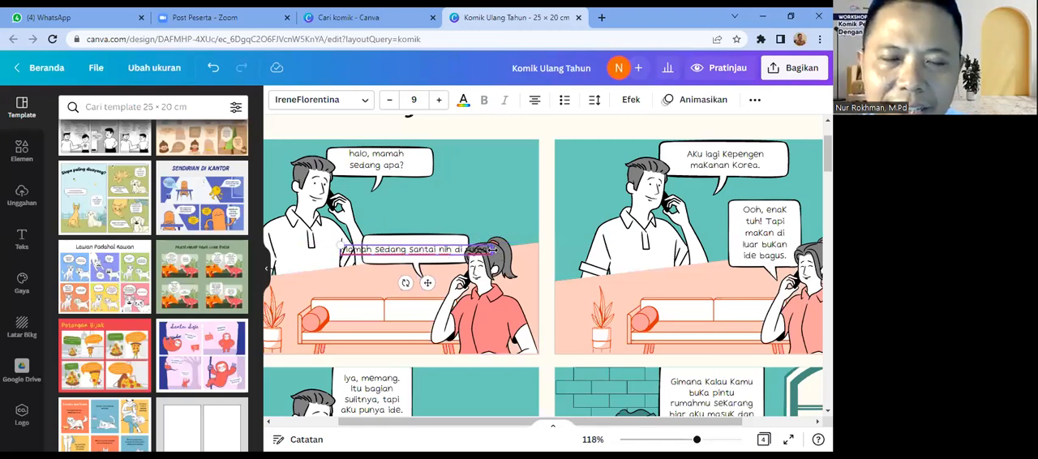
Step: Narrow the woman's reply text so it wraps onto two lines, and centre it inside its speech bubble
left_click_drag(493, 251, 431, 257)
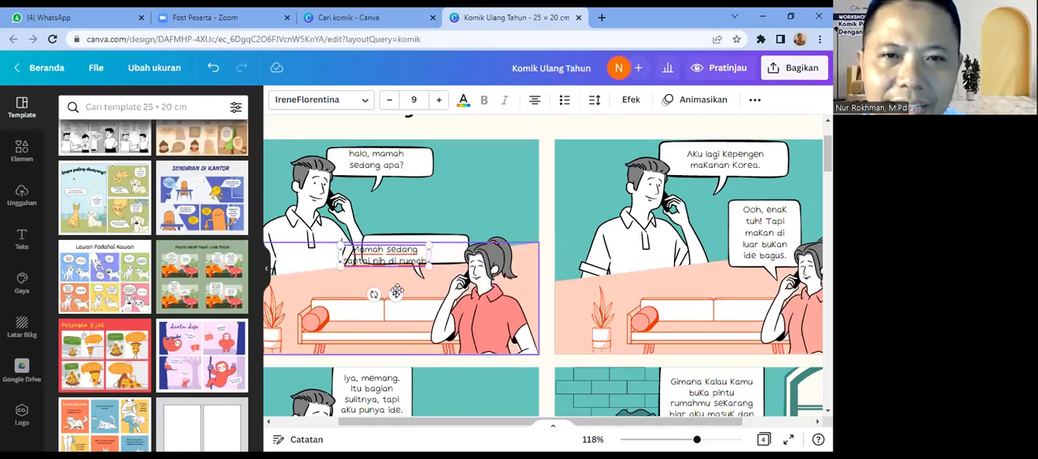
left_click_drag(397, 290, 425, 283)
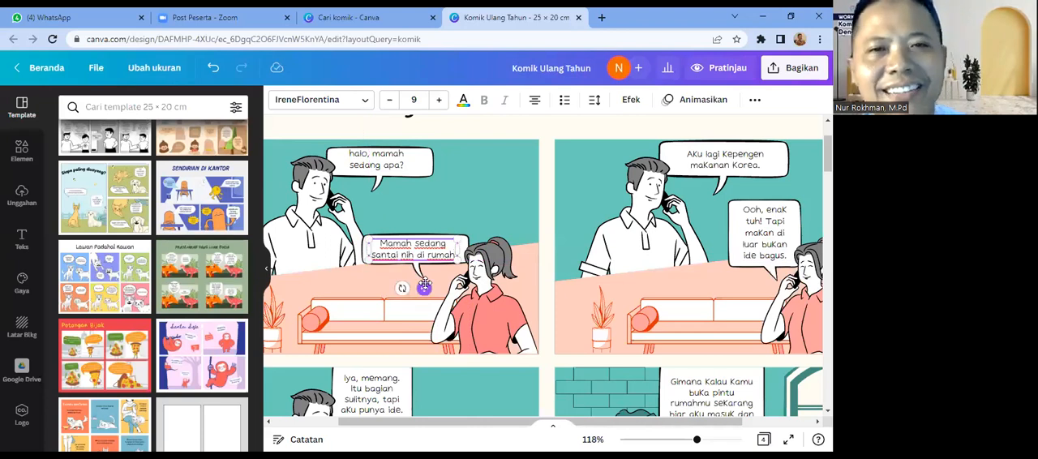
left_click(569, 325)
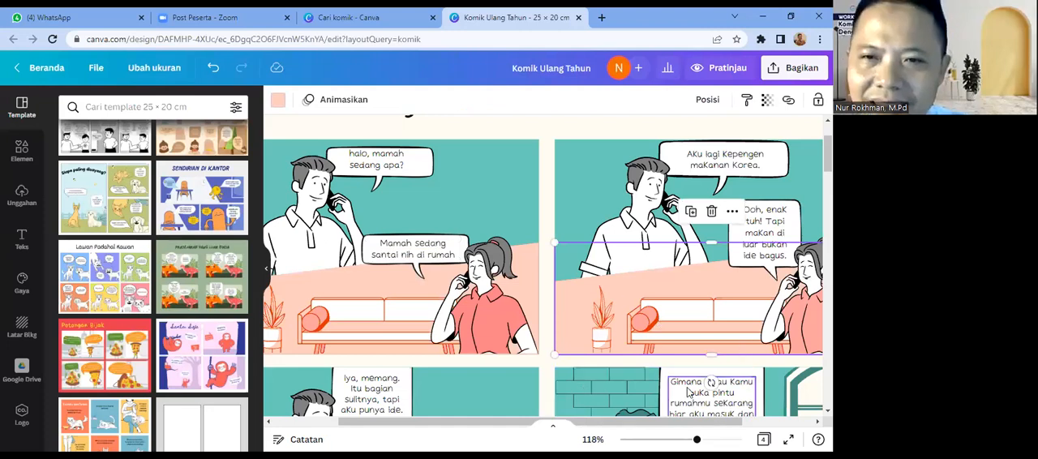
left_click(696, 159)
left_click(696, 155)
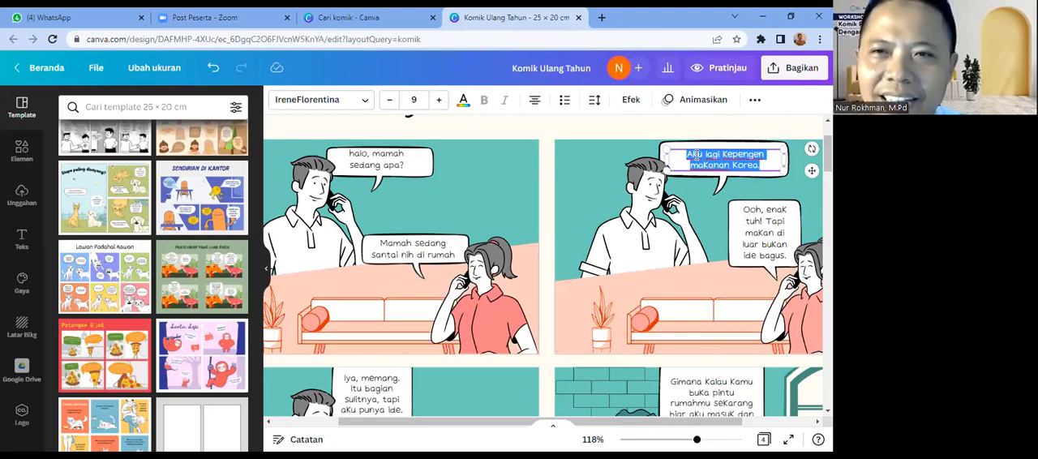
left_click(545, 215)
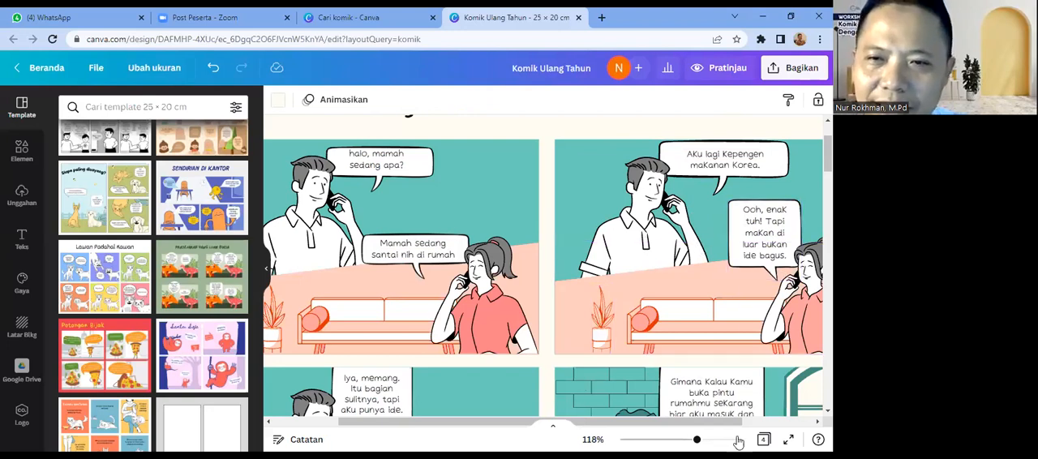
Step: Try recolouring the man's black outlines in the first panel to orange-red #df3306, and undo the colour change
left_click(682, 440)
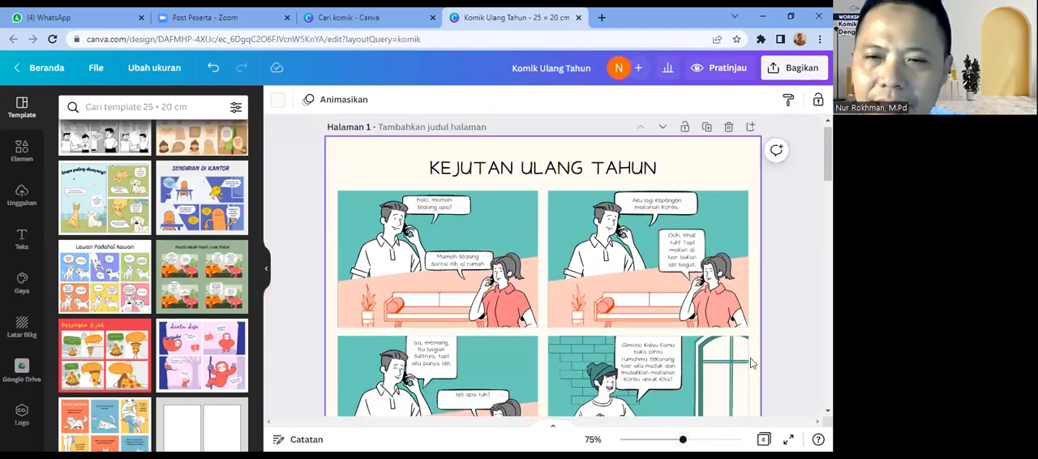
scroll(578, 266, "down", 3)
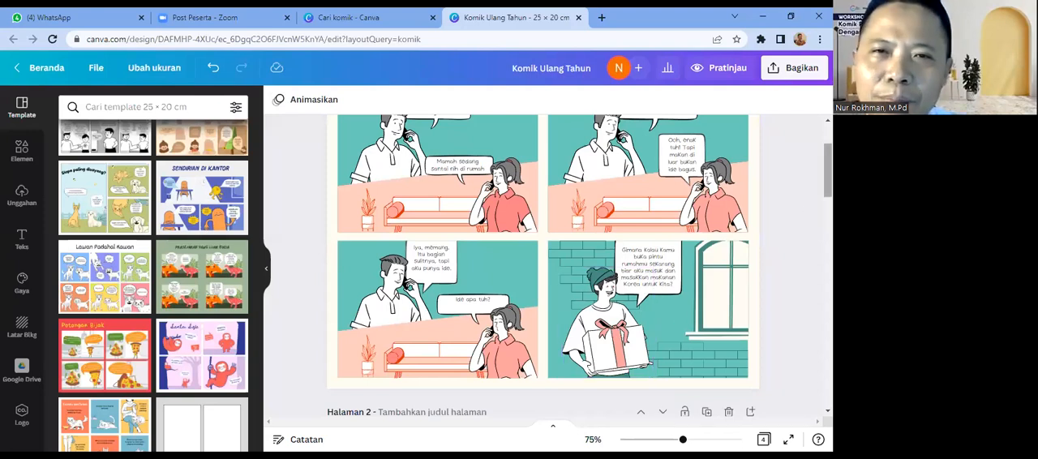
scroll(539, 265, "up", 1)
left_click_drag(827, 166, 828, 164)
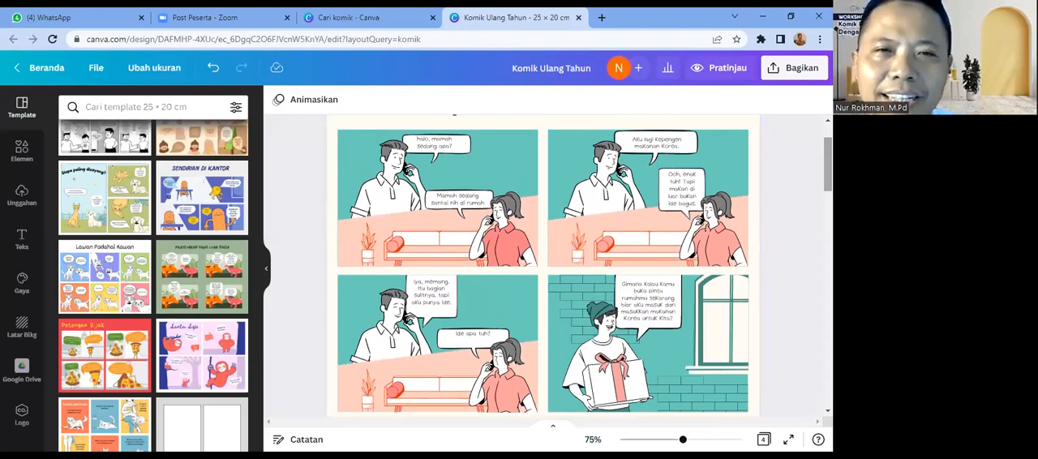
left_click(390, 193)
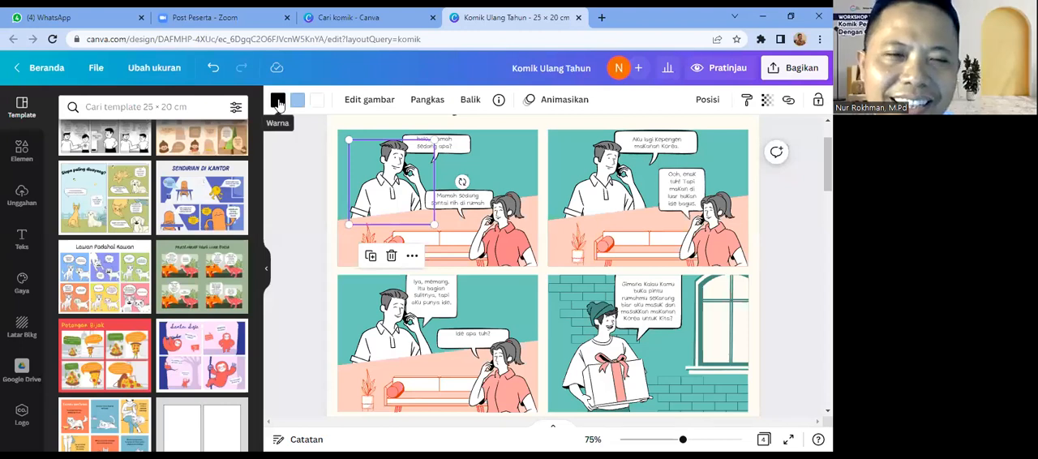
left_click(277, 100)
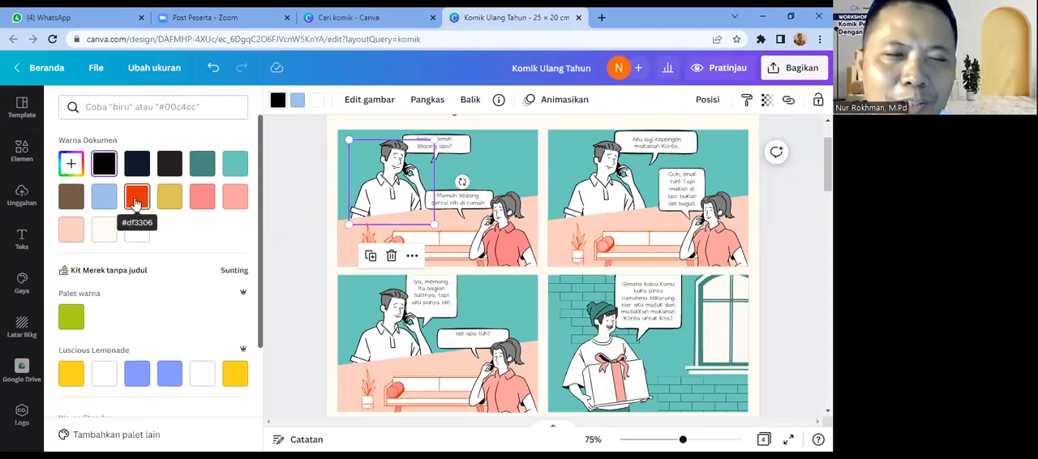
left_click(136, 203)
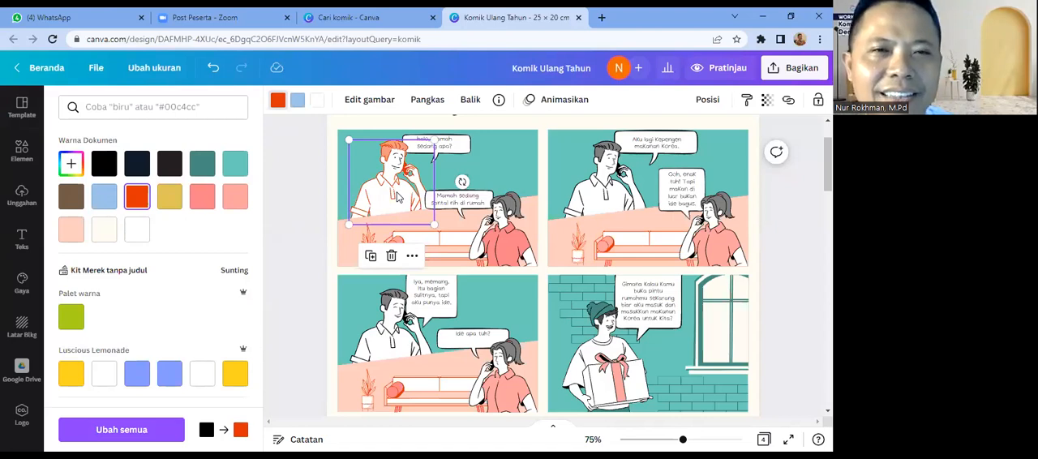
left_click(211, 70)
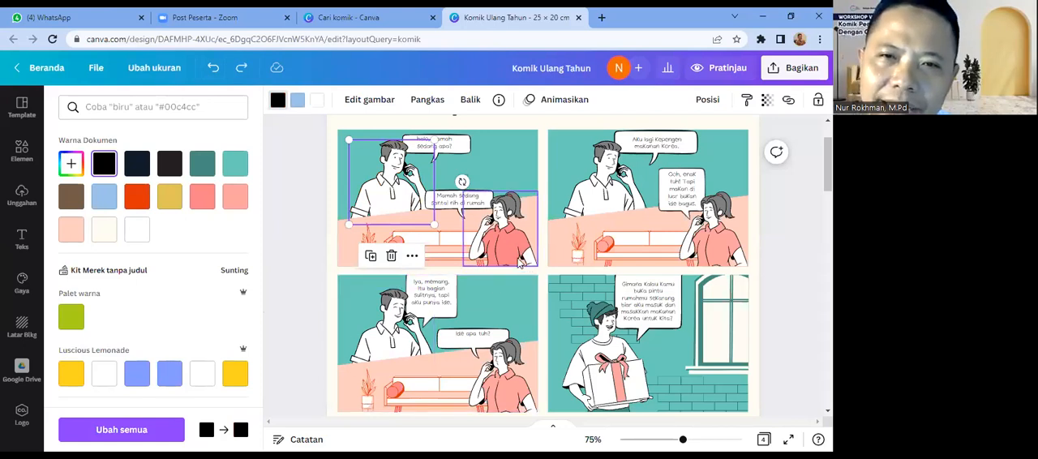
Step: Recolour the woman's pink shirt in the first panel to the periwinkle blue from the Luscious Lemonade palette
left_click(513, 252)
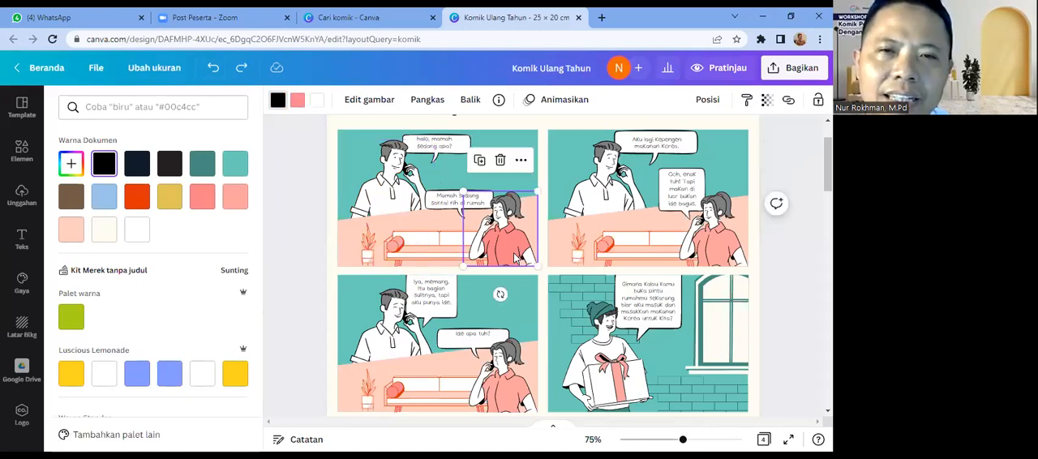
left_click(297, 101)
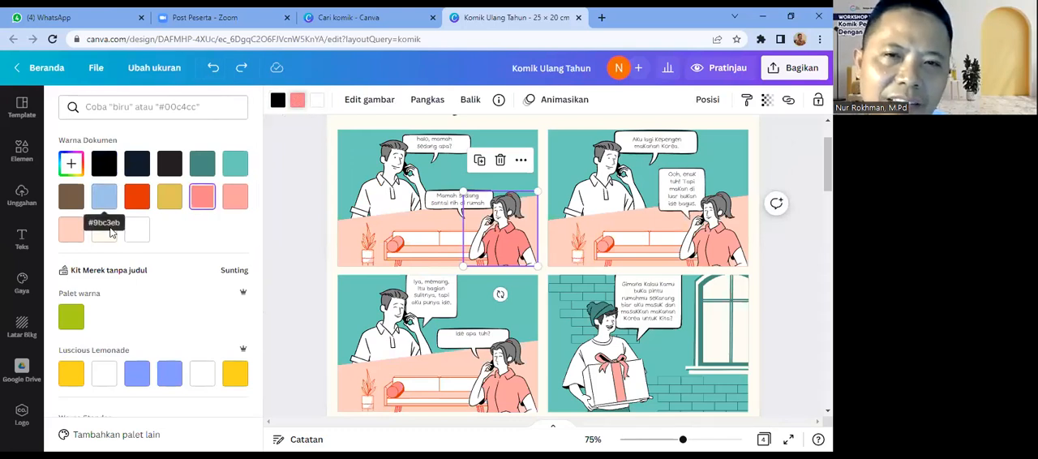
left_click(133, 380)
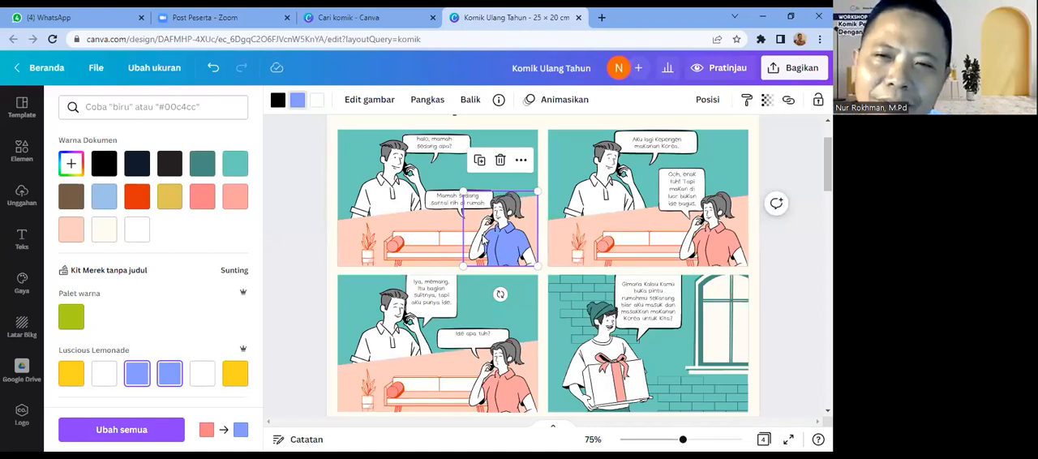
Step: Give the woman's shirt in the second and third panels the same Luscious Lemonade periwinkle blue
left_click(726, 258)
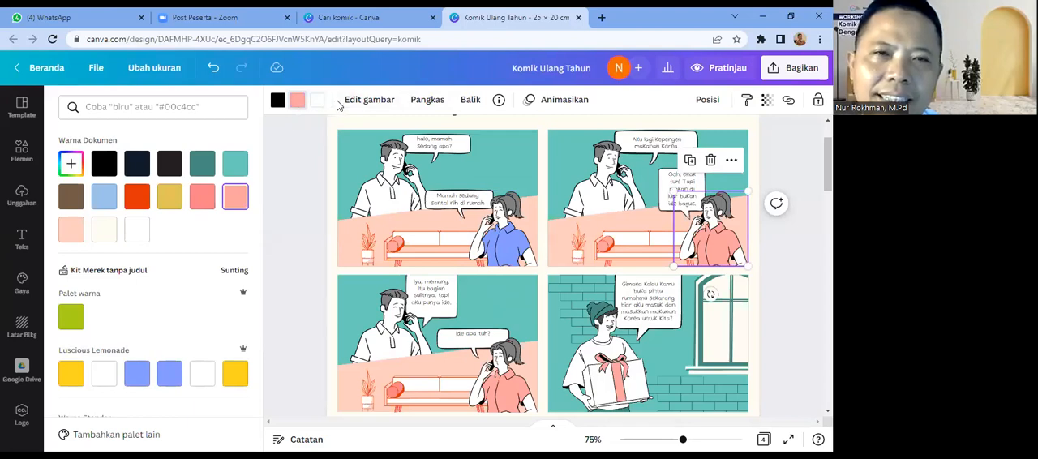
left_click(297, 108)
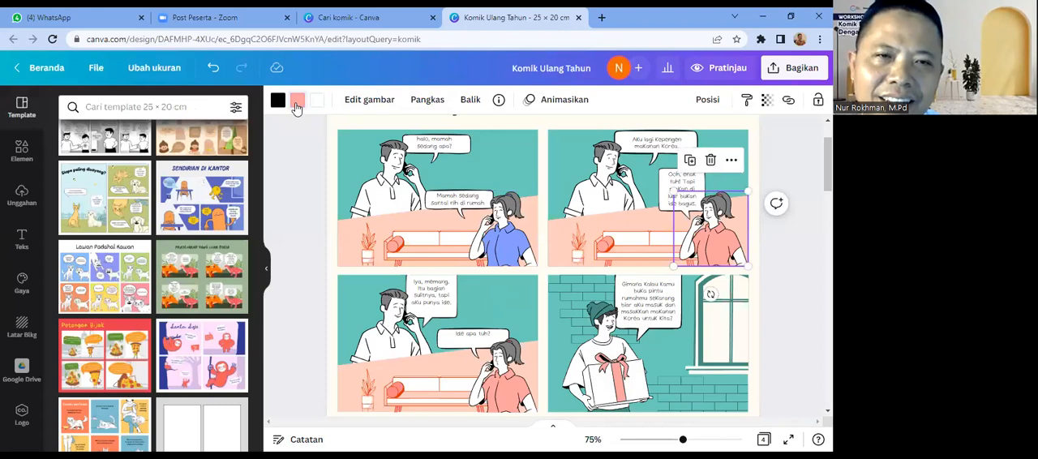
left_click(296, 108)
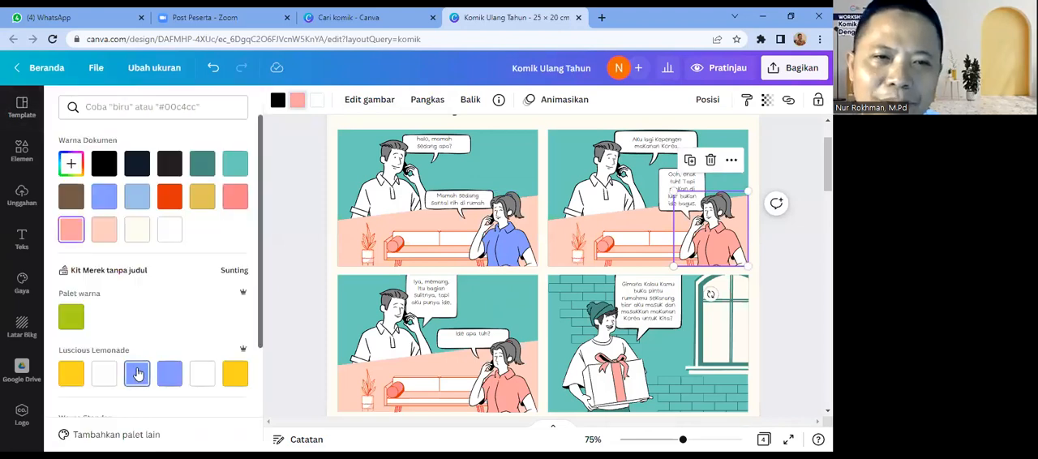
left_click(138, 373)
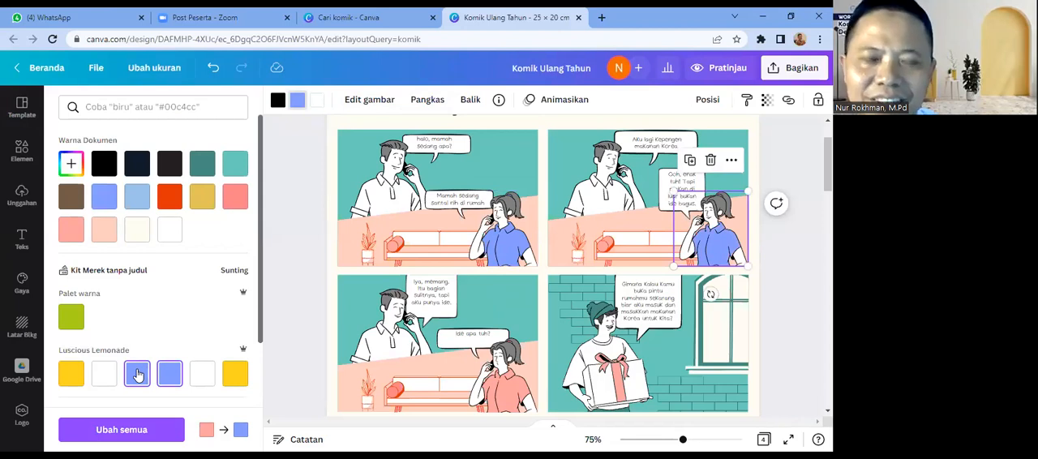
left_click(505, 395)
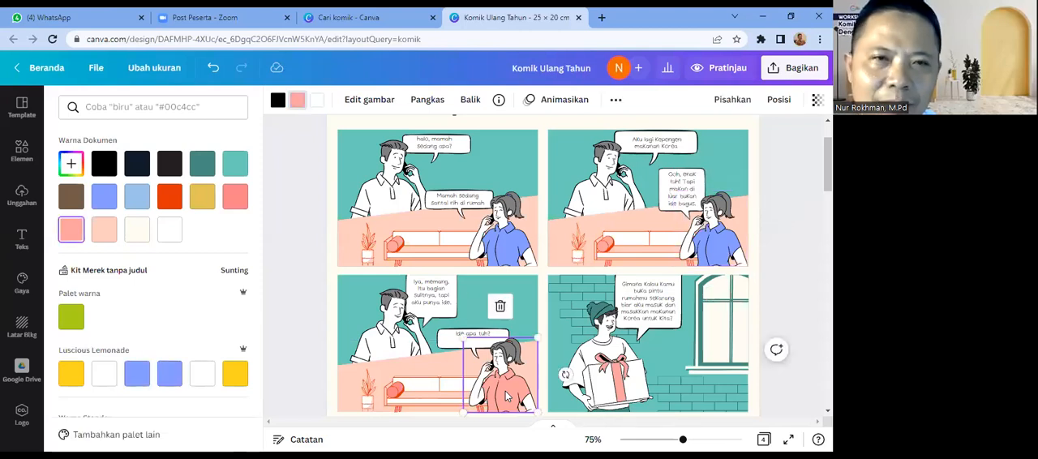
left_click(144, 377)
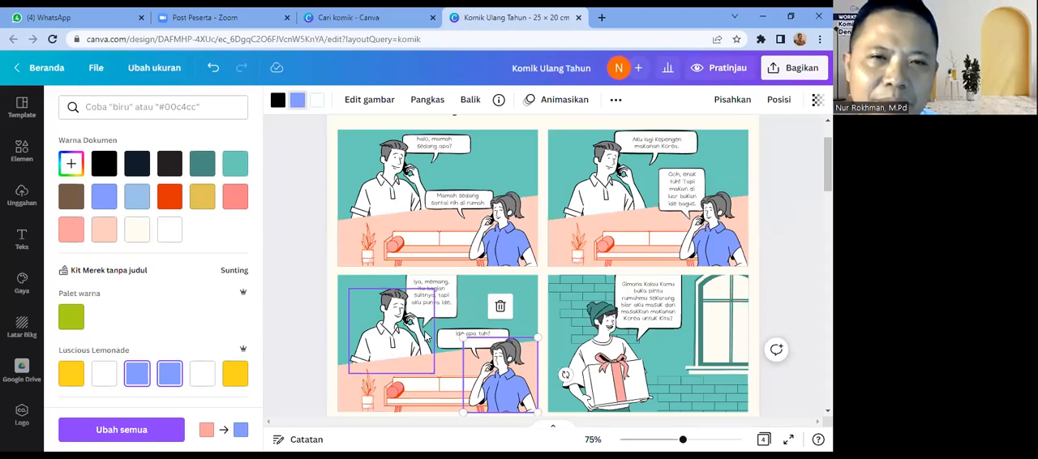
Step: Change the orange-red outlines of the first panel's sofa to the brown document colour
left_click(399, 253)
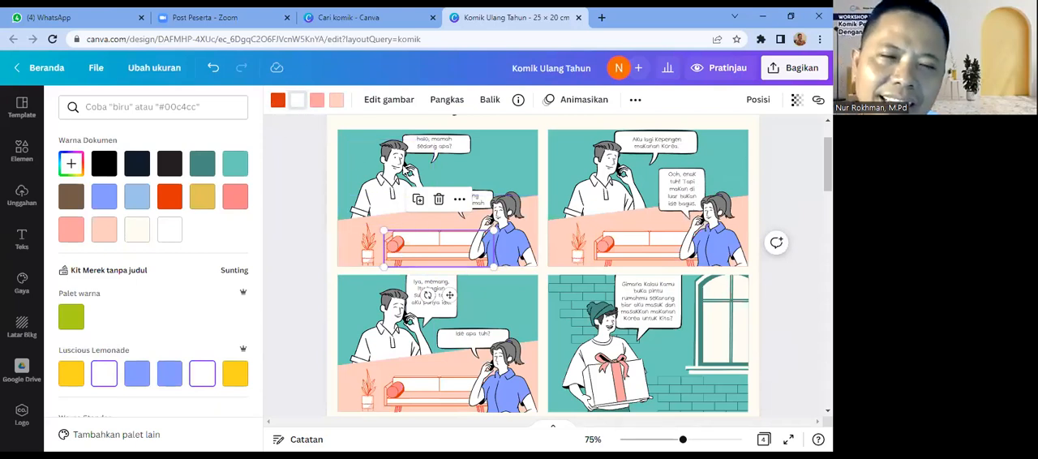
left_click(278, 102)
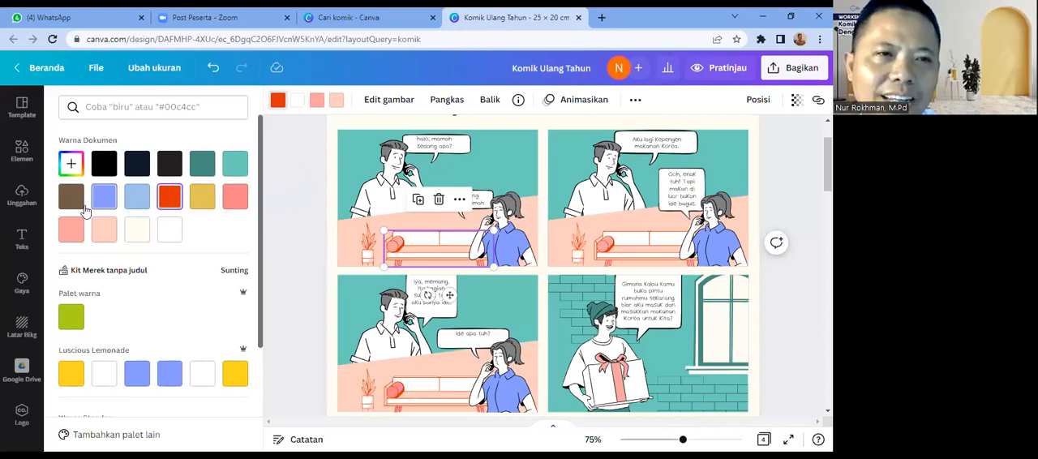
left_click(71, 198)
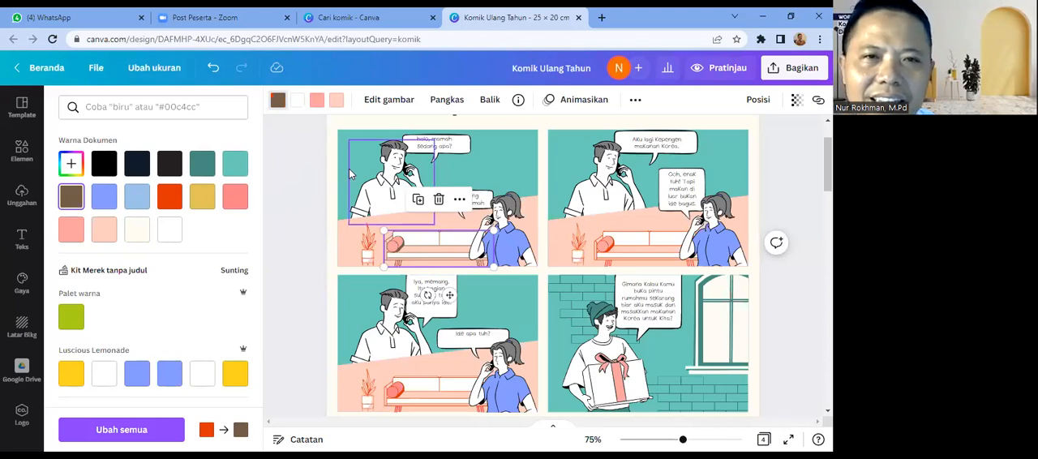
Step: Recolour the first panel's sofa cushion light blue and the sofa's white upholstery mustard yellow, using the document colours
left_click(317, 102)
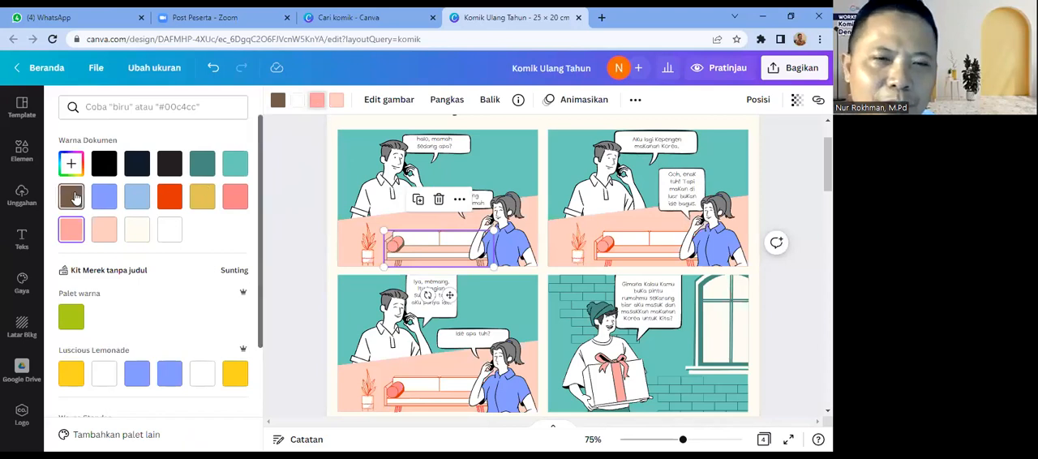
left_click(72, 197)
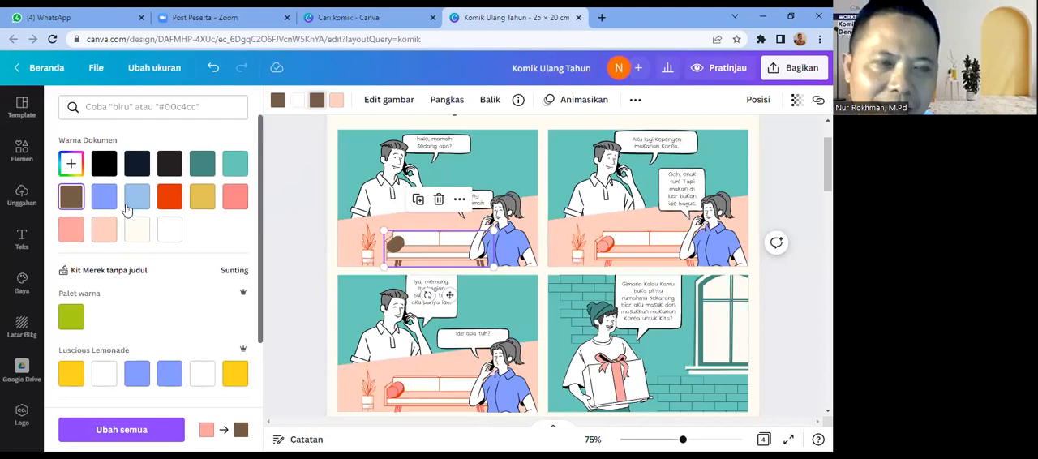
left_click(136, 199)
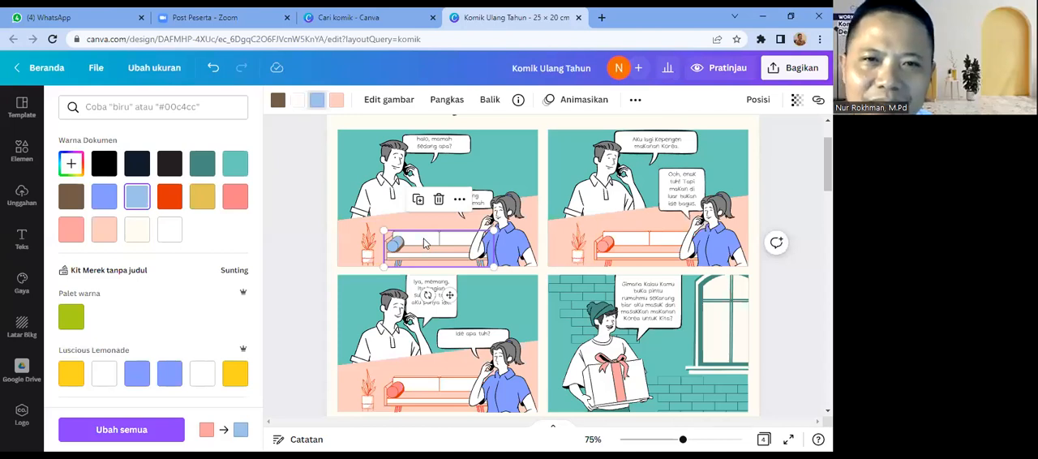
left_click(298, 108)
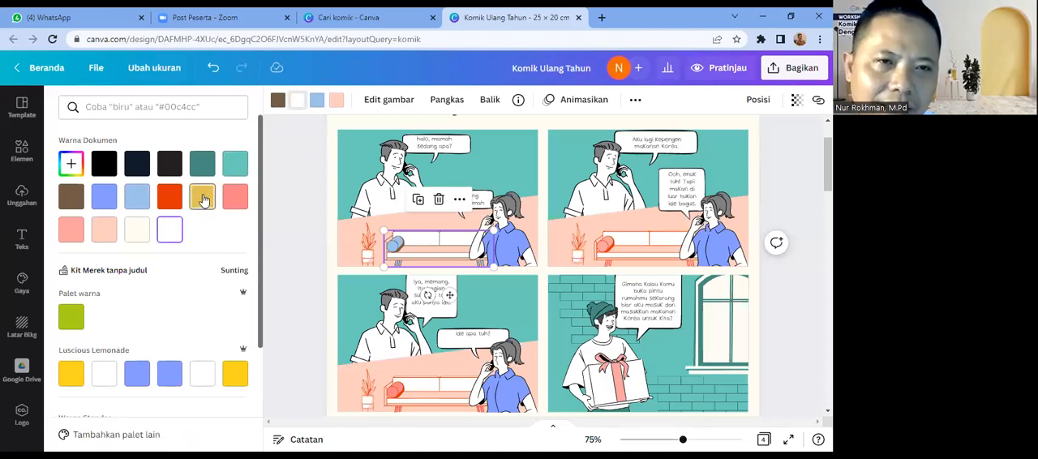
left_click(202, 199)
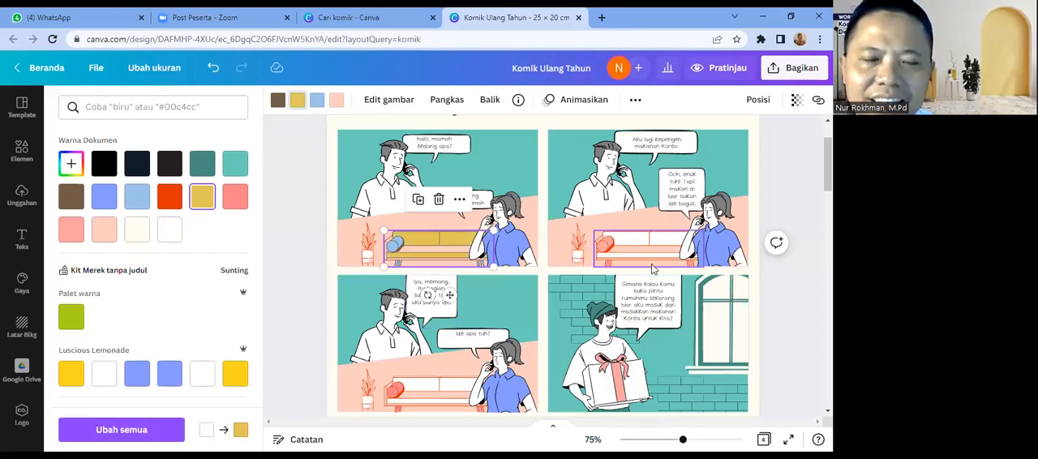
Step: Recolour the light-pink seat of the first panel's sofa to the light blue document colour #9bc3eb
left_click(790, 309)
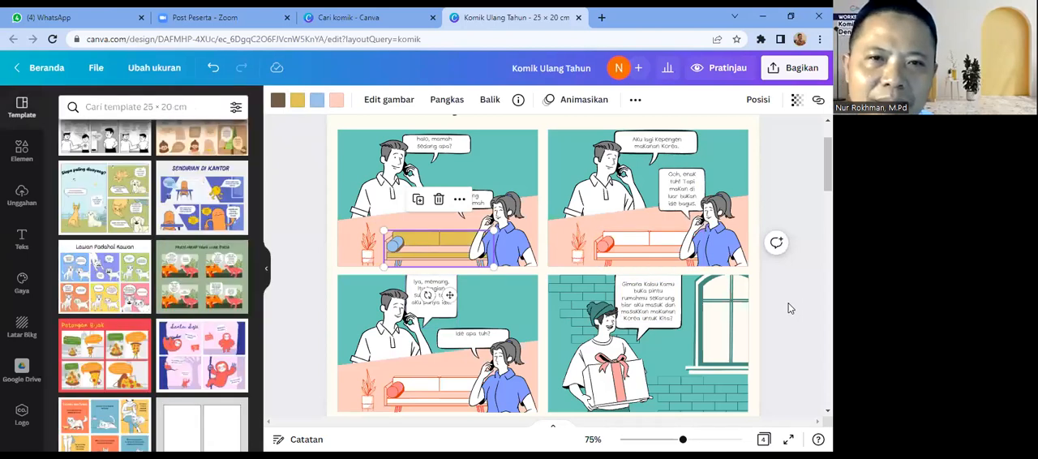
left_click(511, 174)
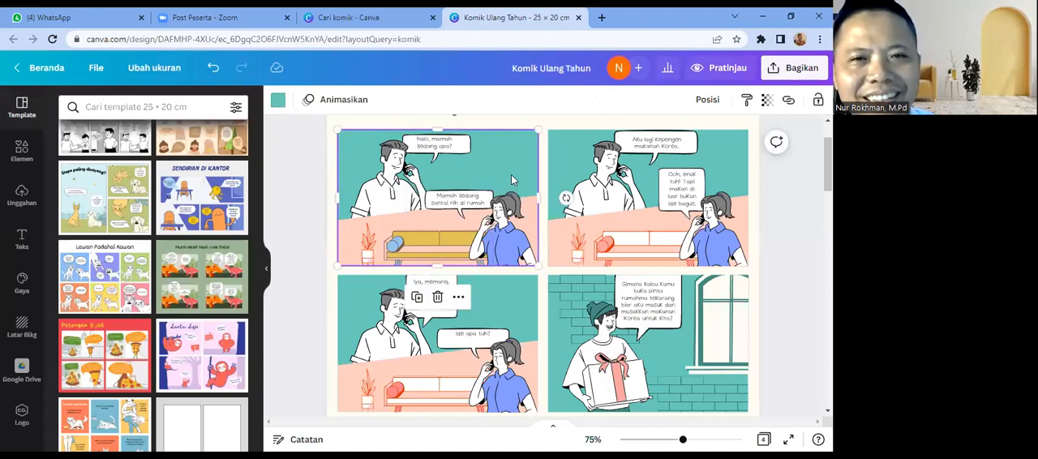
left_click(429, 255)
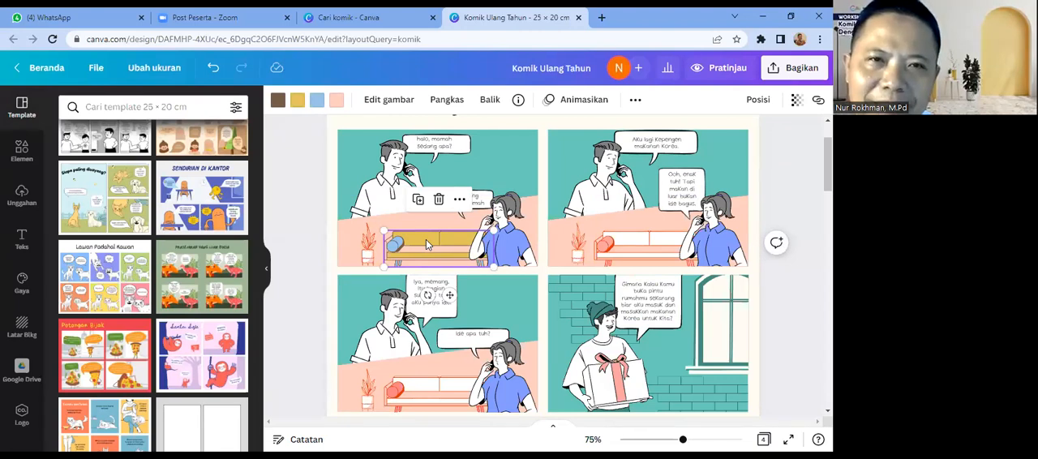
left_click(338, 100)
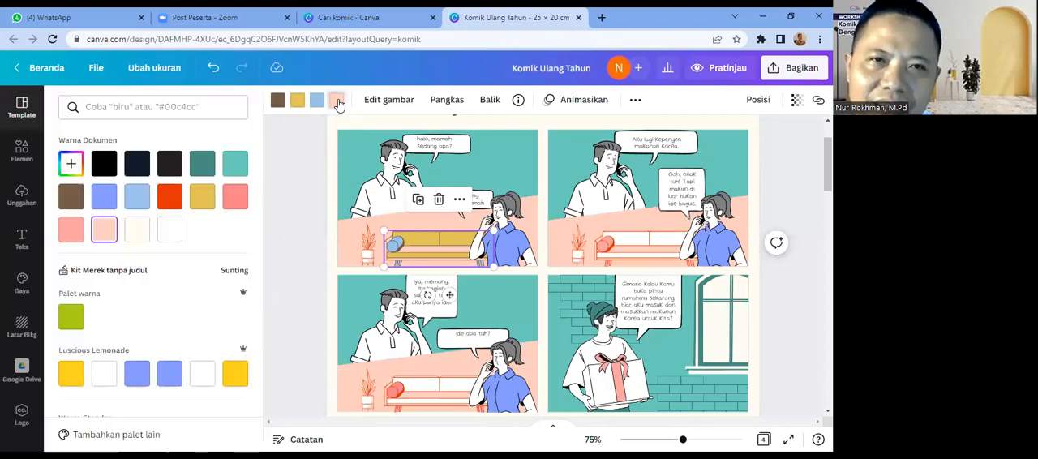
left_click(171, 167)
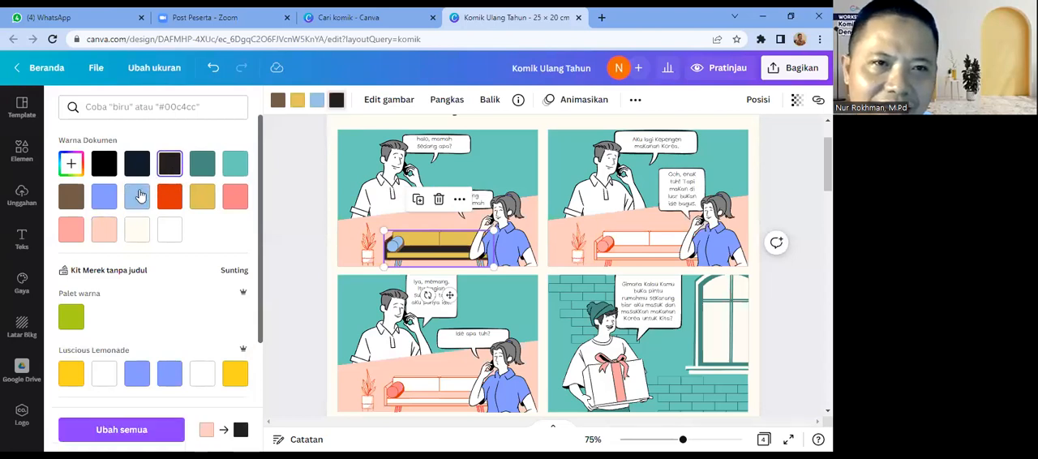
left_click(202, 170)
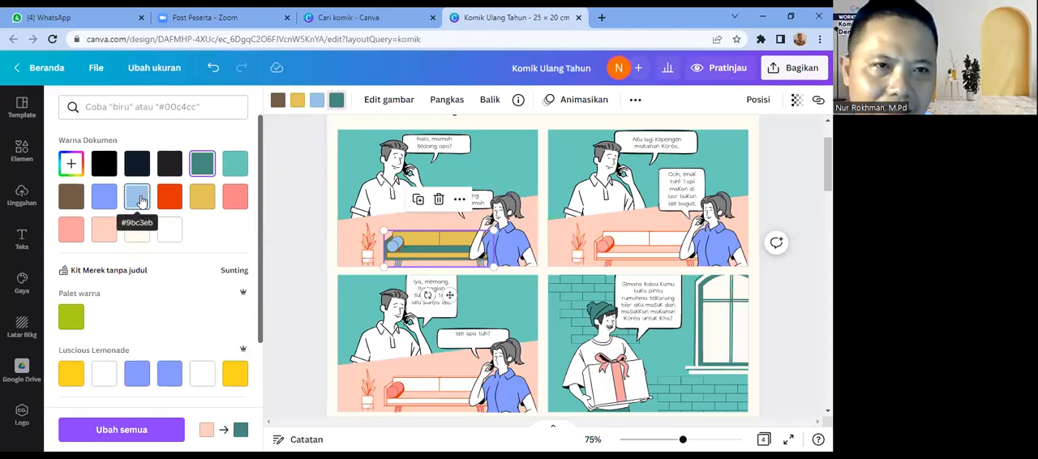
left_click(138, 198)
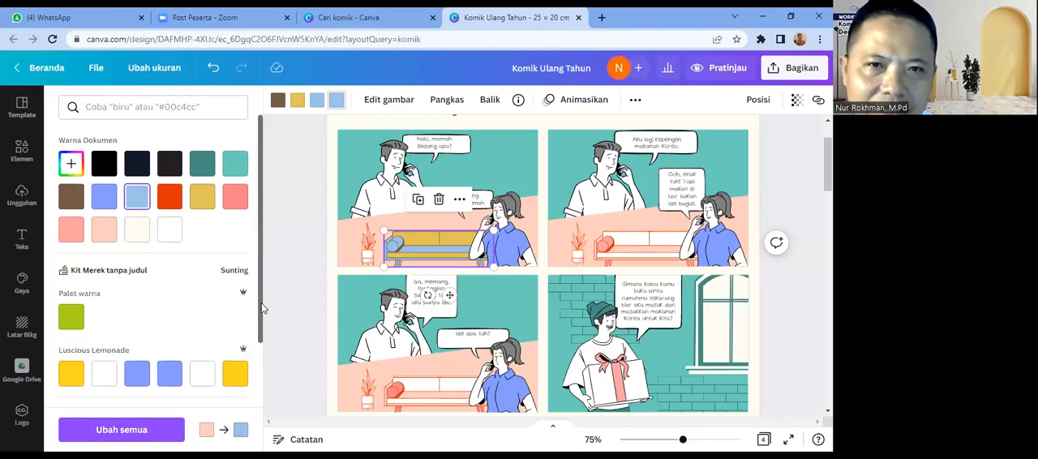
left_click(332, 285)
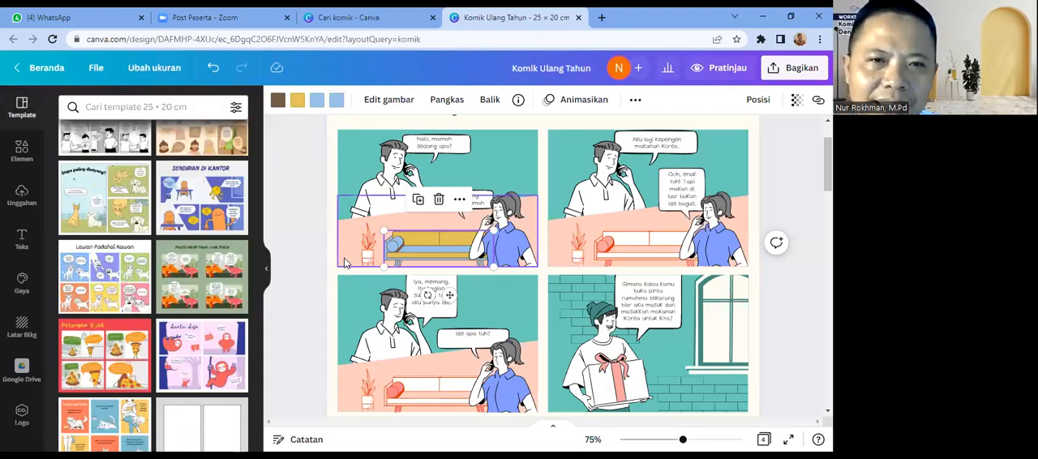
Step: Recolour both light-pink parts of the first panel's potted plant to the green brand colour #a8d319
left_click(344, 262)
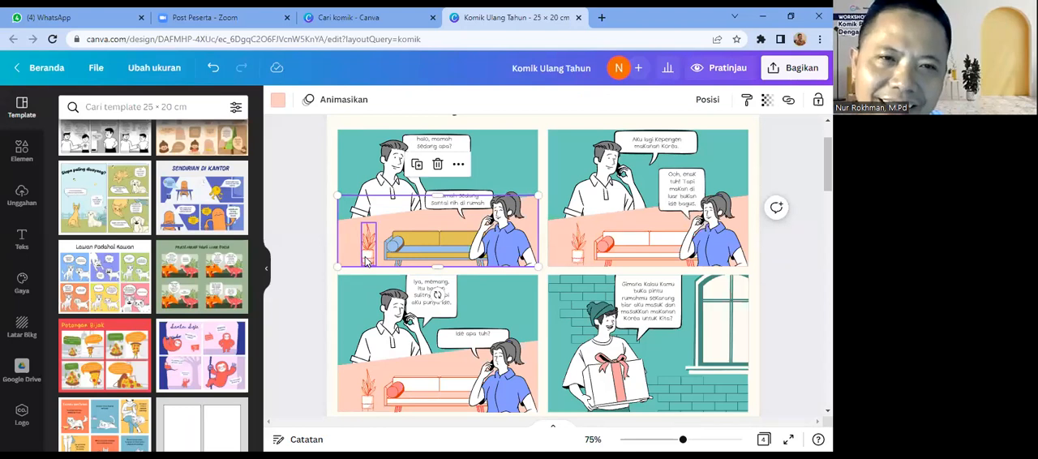
left_click(366, 259)
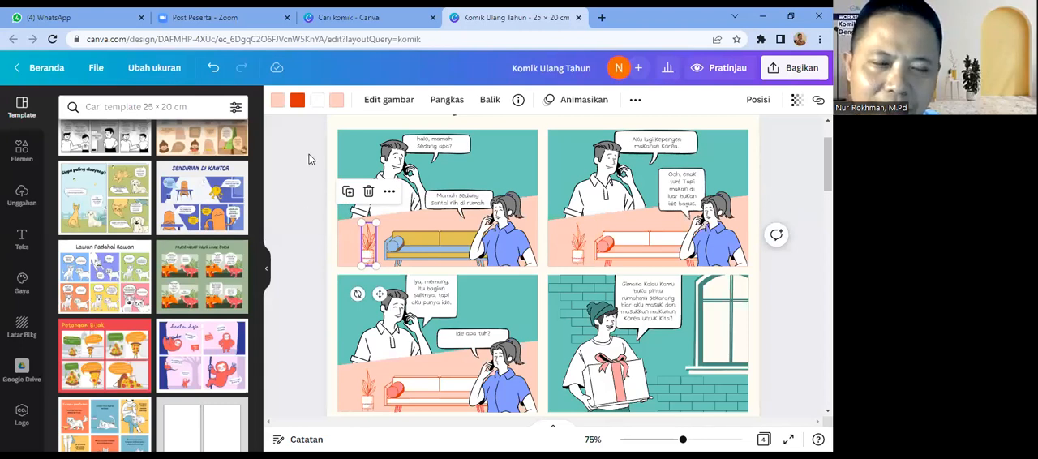
left_click(278, 101)
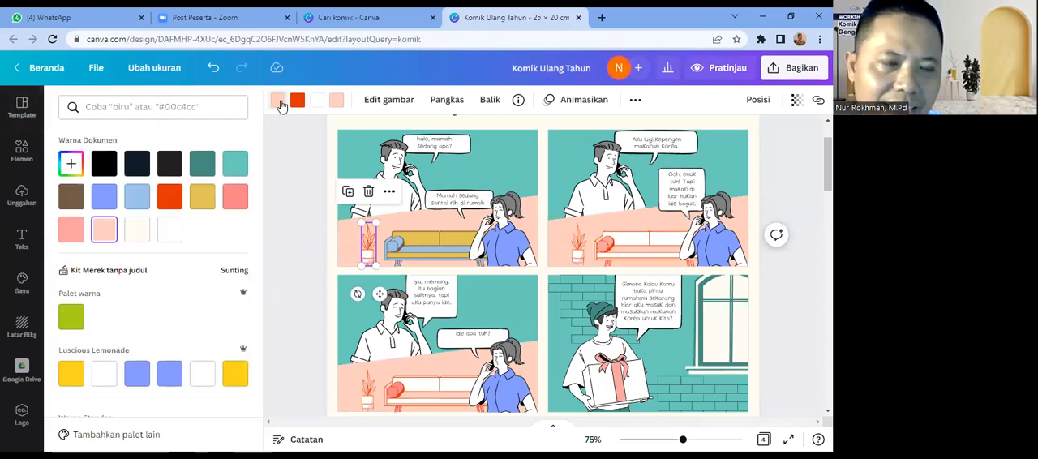
left_click(71, 321)
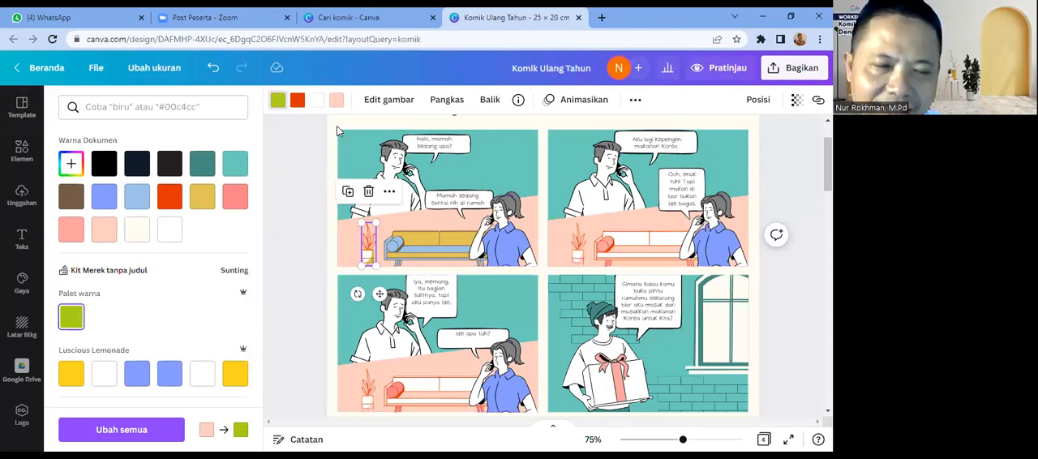
left_click(337, 103)
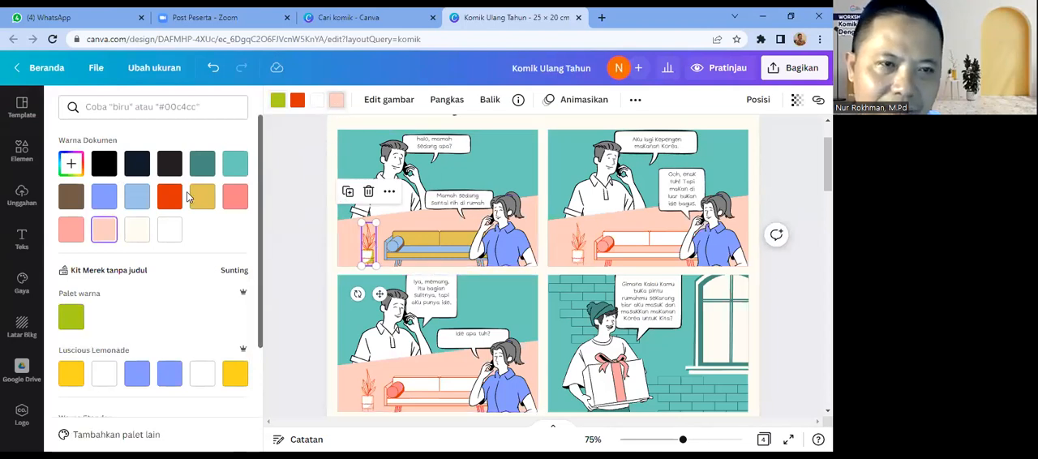
left_click(70, 319)
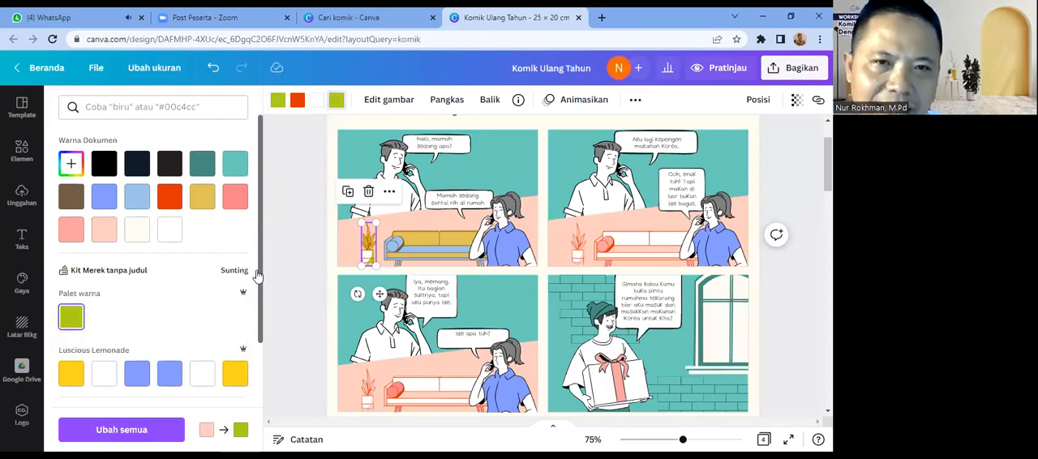
left_click(322, 251)
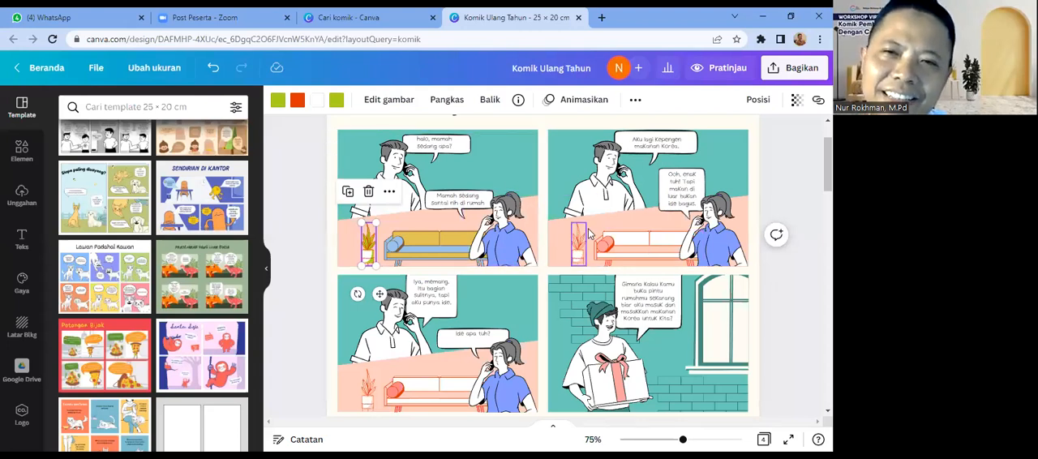
Step: Recolour the second panel's sofa outlines brown and its pink cushion periwinkle blue (#849bff), using the document colours
left_click(622, 254)
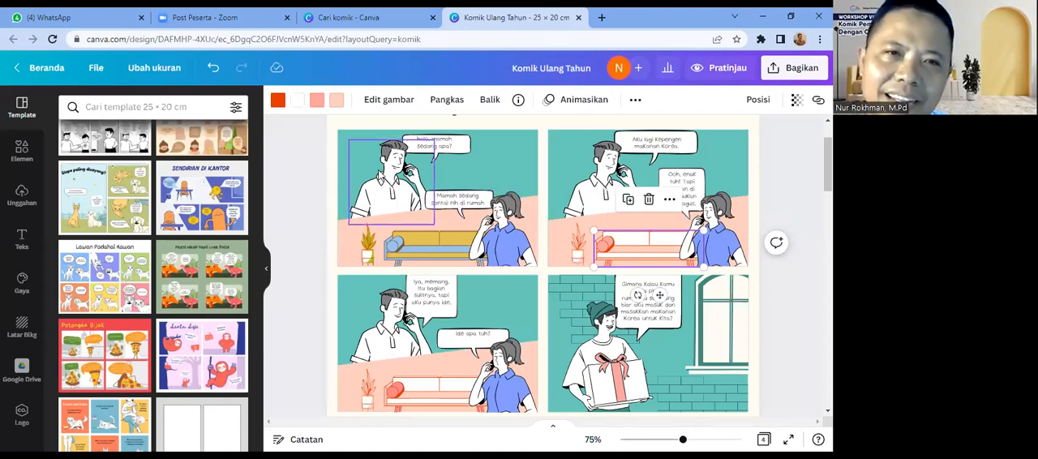
left_click(277, 102)
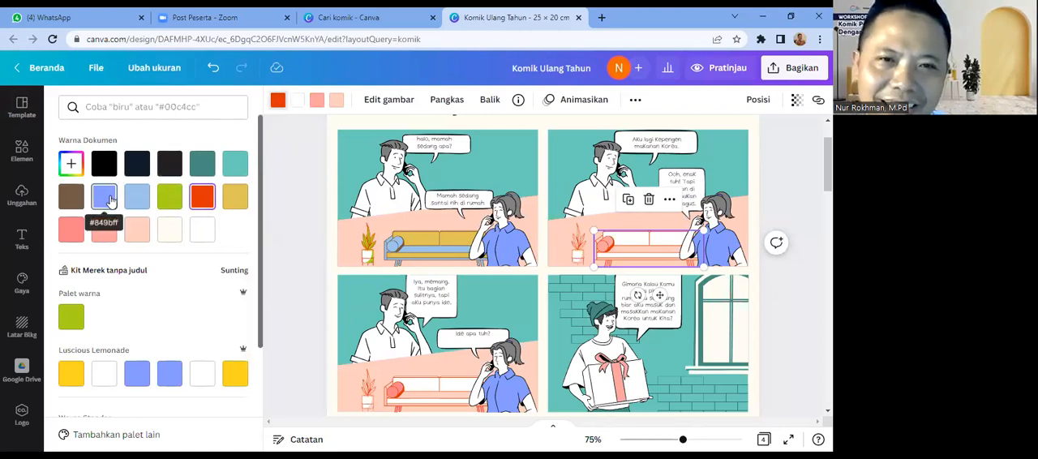
left_click(110, 199)
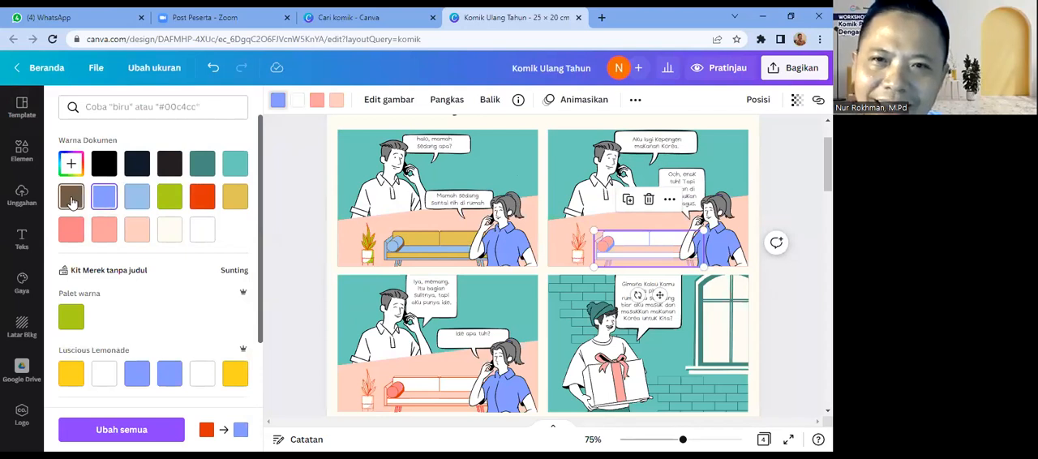
left_click(71, 200)
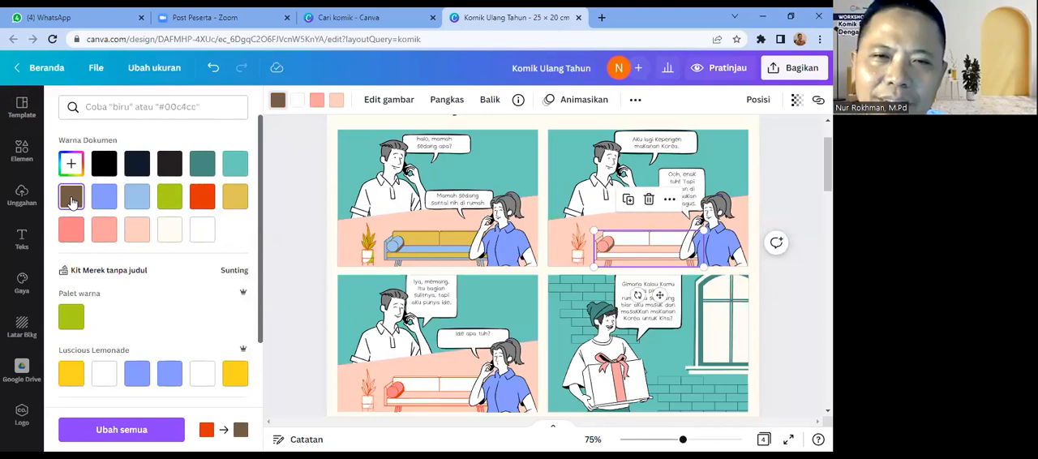
left_click(315, 100)
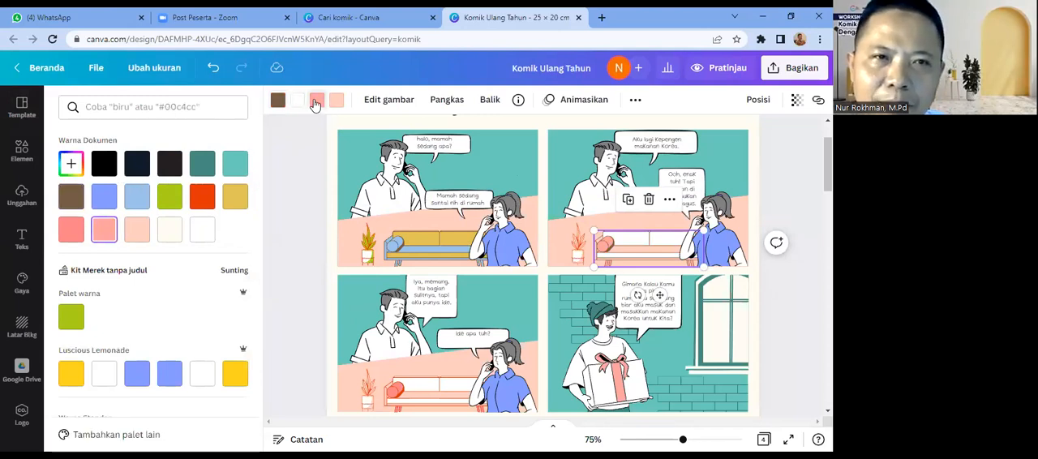
left_click(103, 200)
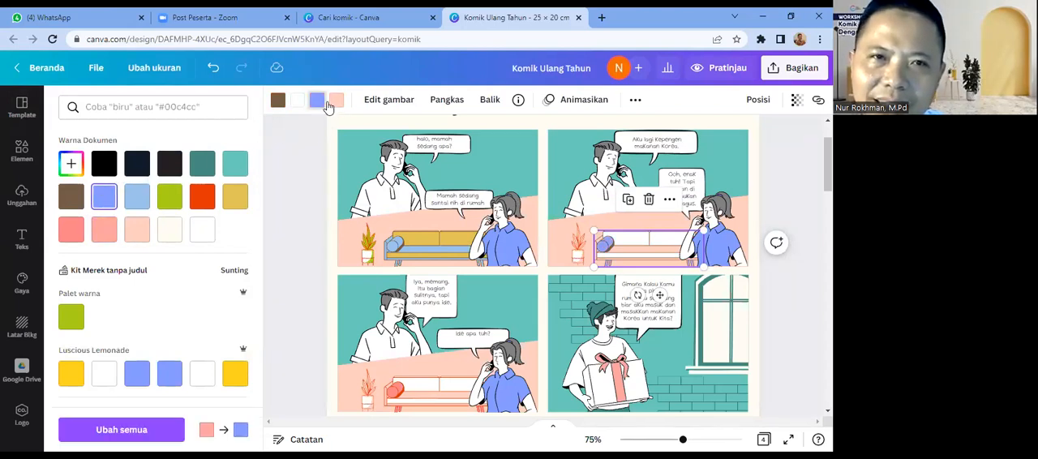
Step: Recolour the second panel's white sofa upholstery mustard yellow and its light-pink seat light blue (#9bc3eb), using the document colours
left_click(299, 100)
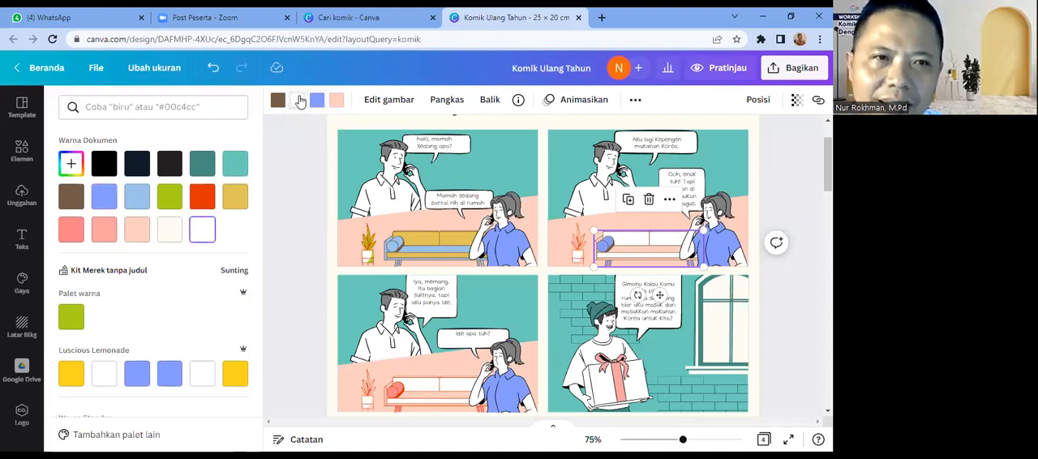
left_click(234, 199)
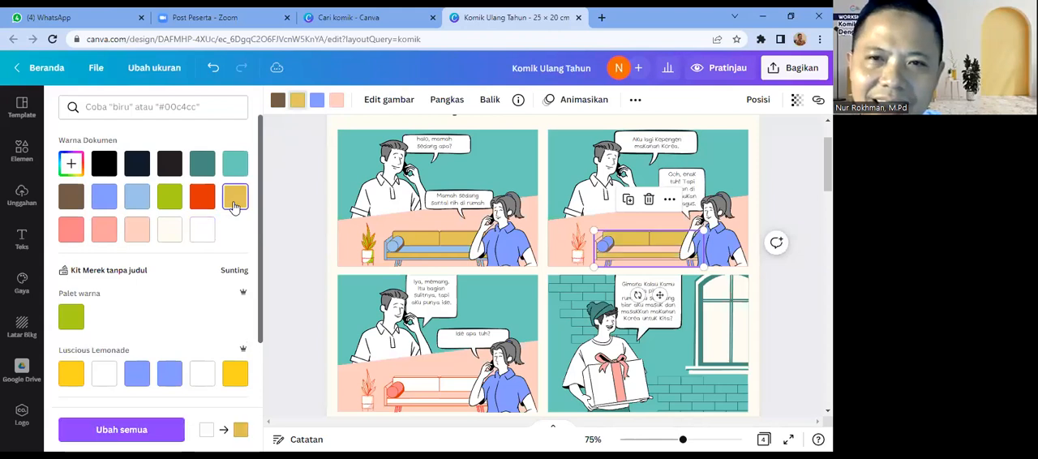
left_click(336, 104)
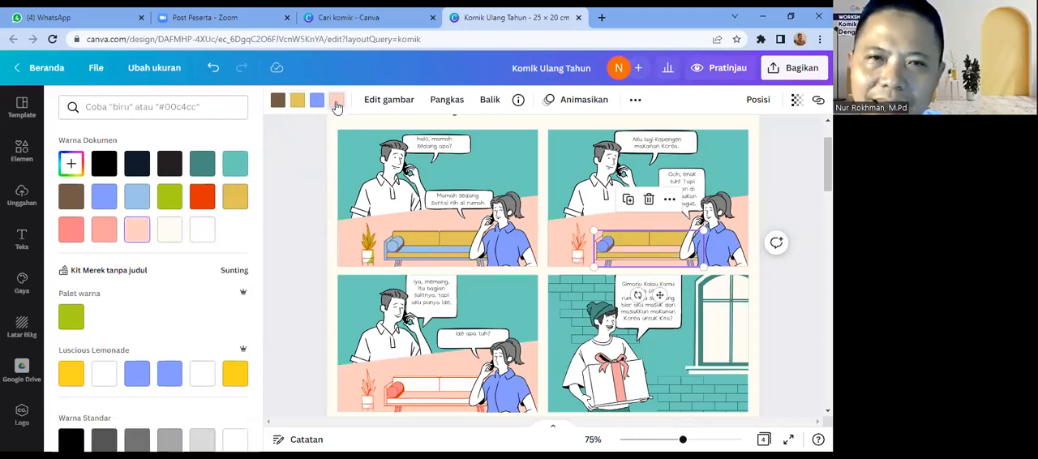
left_click(145, 199)
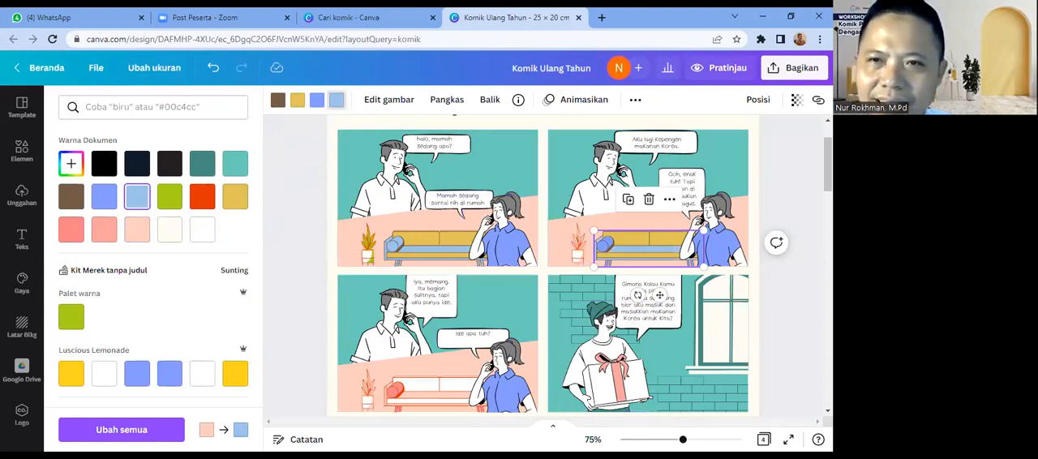
Step: Select the potted plant beside the second panel's sofa and open its first light-pink colour for editing
left_click_drag(828, 163, 828, 172)
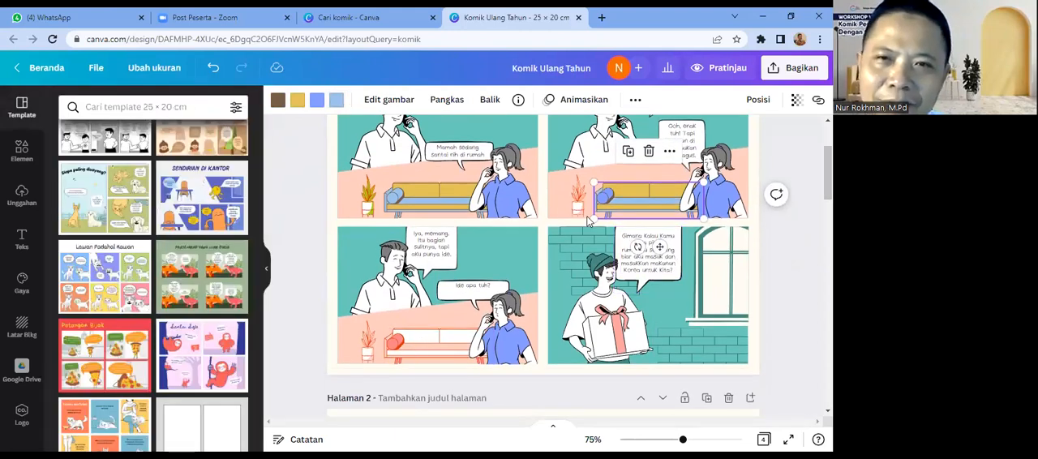
left_click(579, 212)
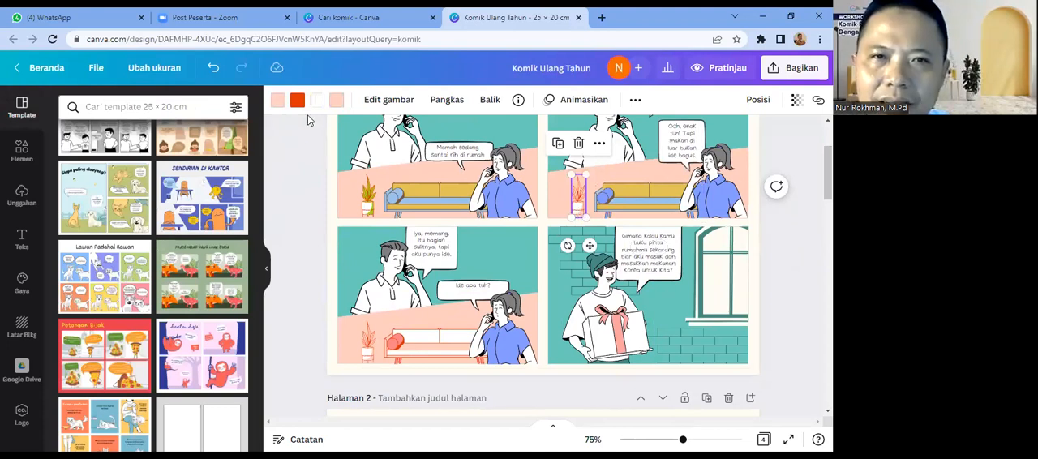
left_click(278, 100)
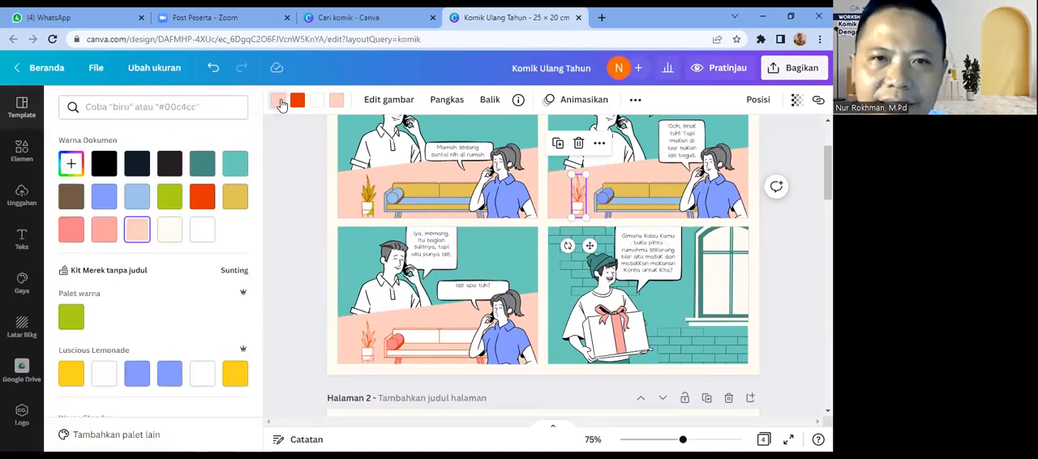
left_click(299, 102)
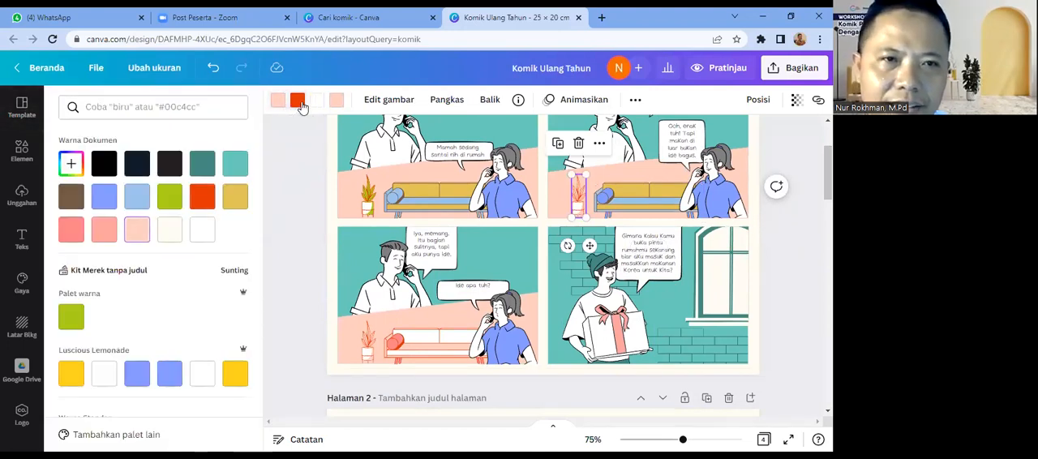
left_click(171, 199)
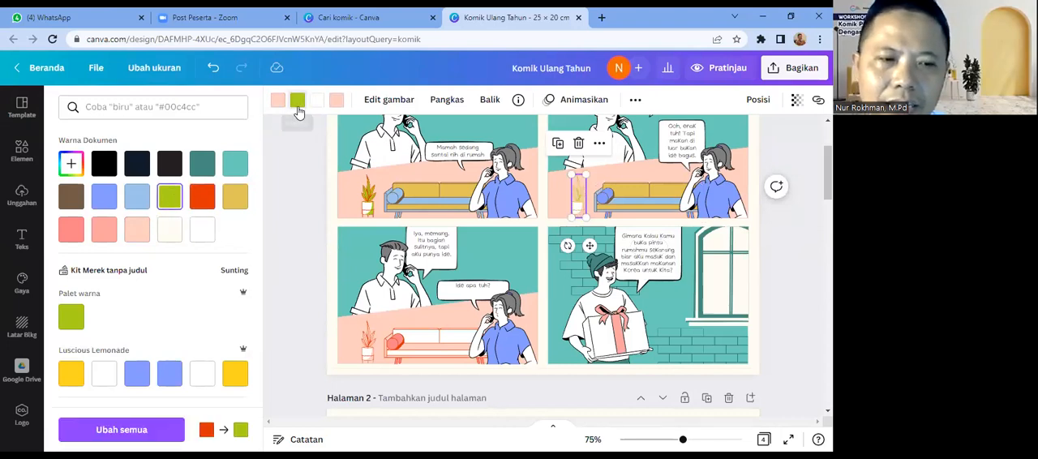
left_click(213, 67)
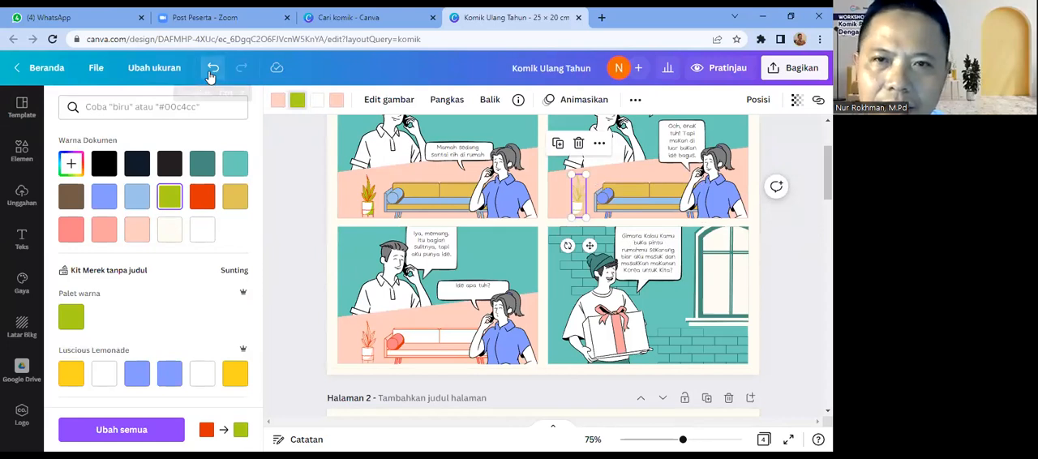
Step: Recolour both light-pink parts of the second panel's potted plant to the green document colour #a8d319
left_click(278, 99)
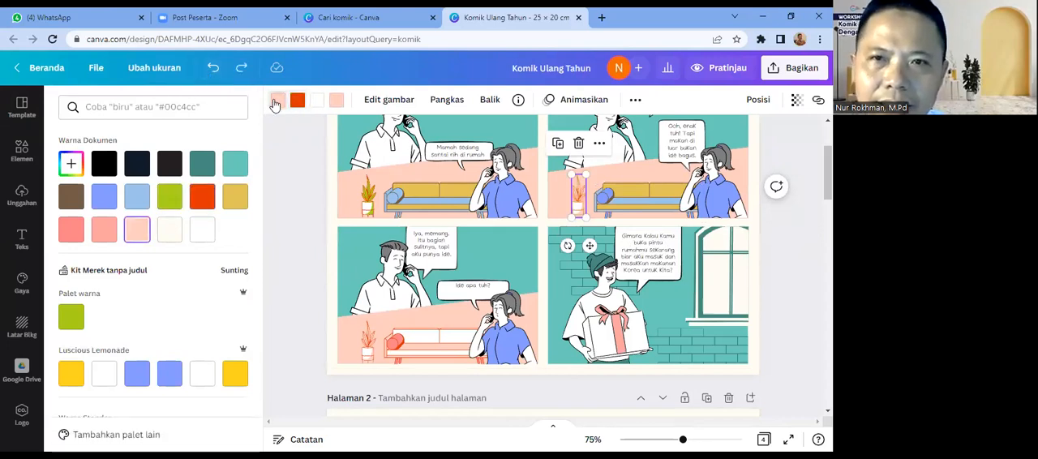
left_click(172, 197)
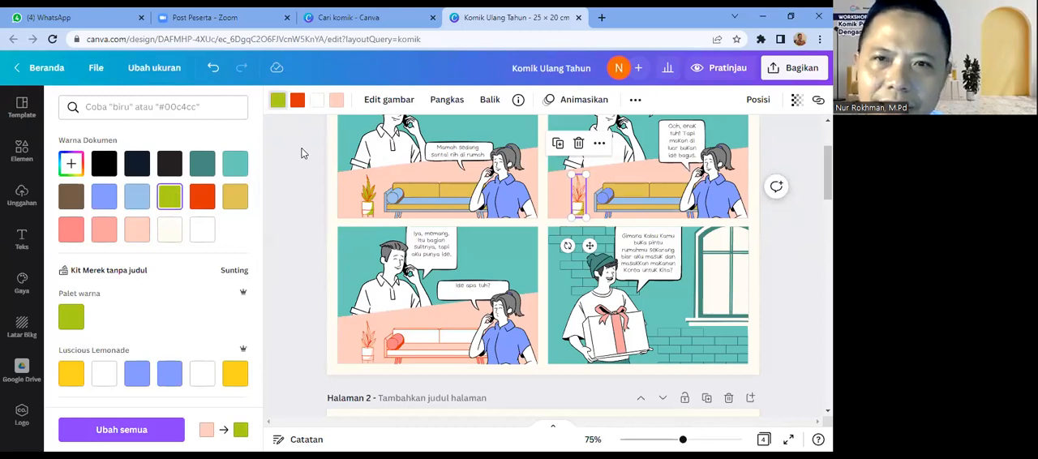
left_click(335, 101)
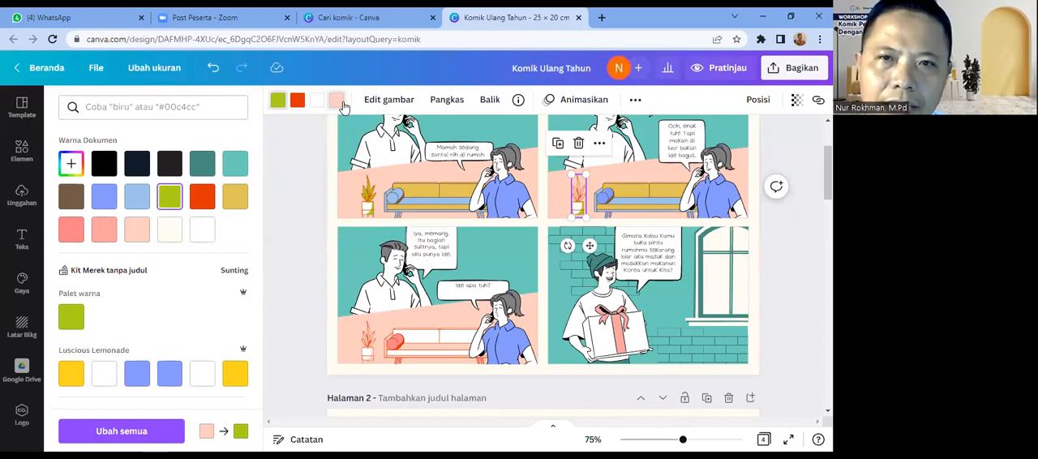
left_click(170, 197)
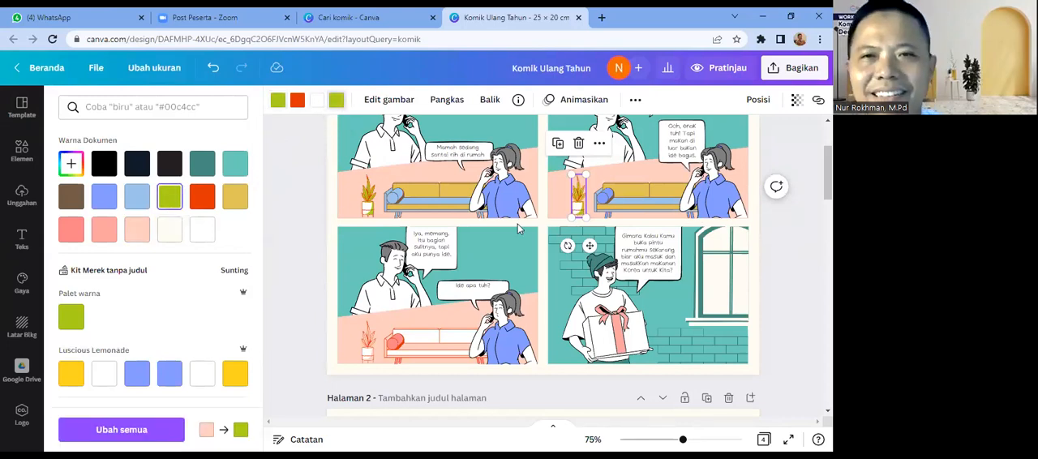
Step: Recolour the fourth panel's teal background light blue (#9bc3eb), using the document colours
left_click_drag(828, 173, 827, 171)
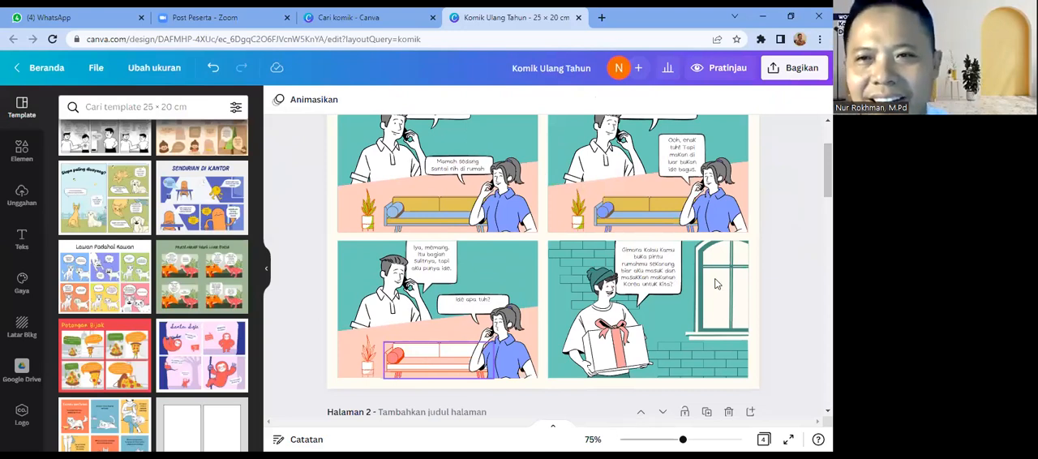
left_click_drag(828, 171, 828, 165)
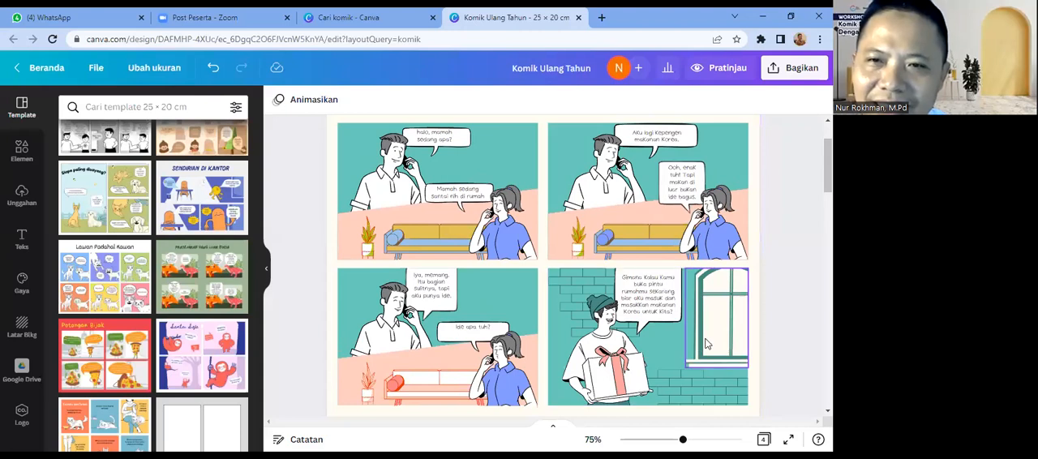
left_click(663, 349)
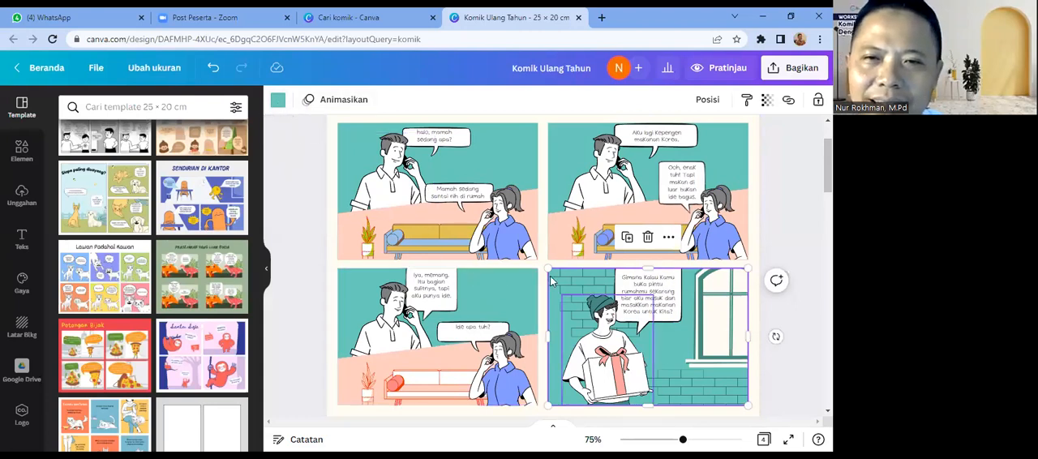
key("ctrl+z")
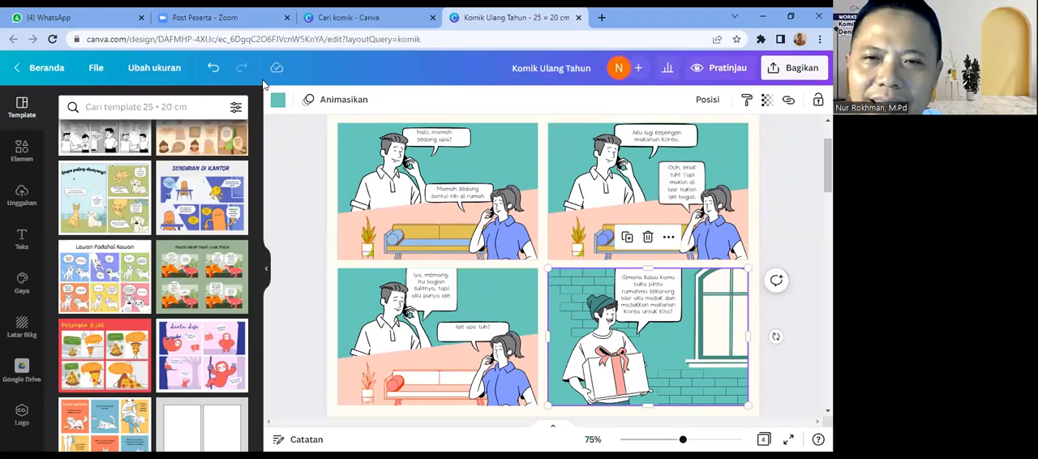
left_click(275, 100)
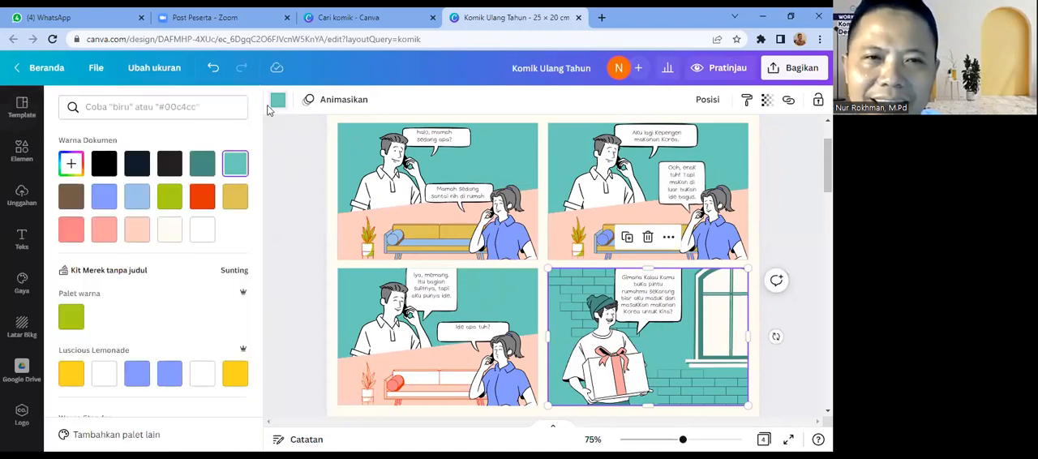
left_click(138, 197)
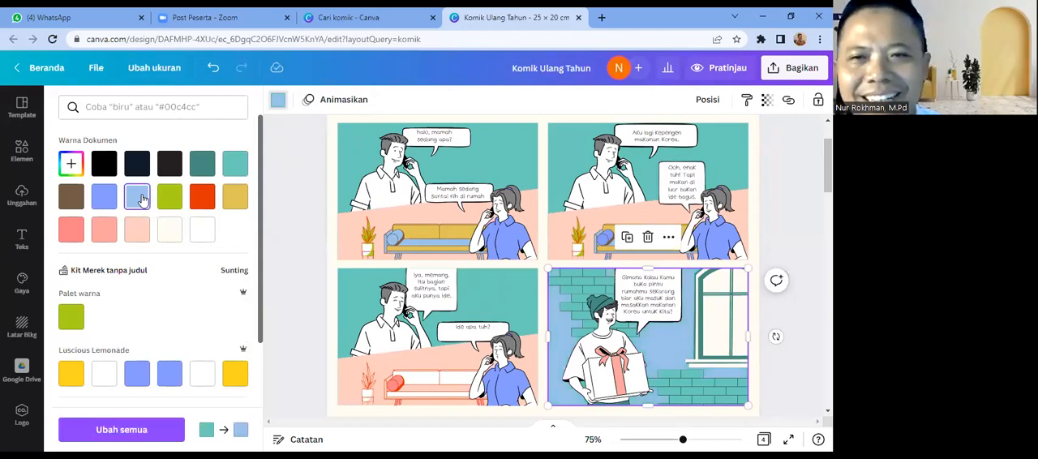
left_click(331, 368)
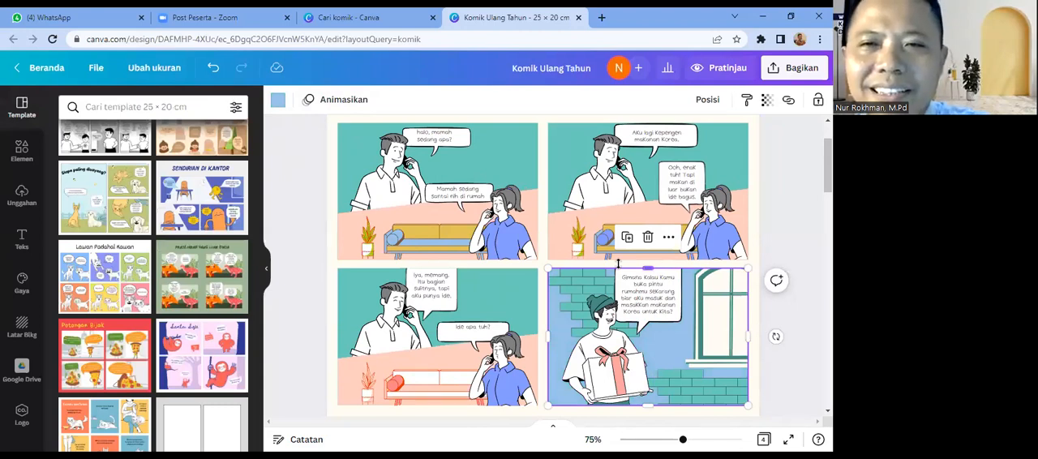
left_click(618, 264)
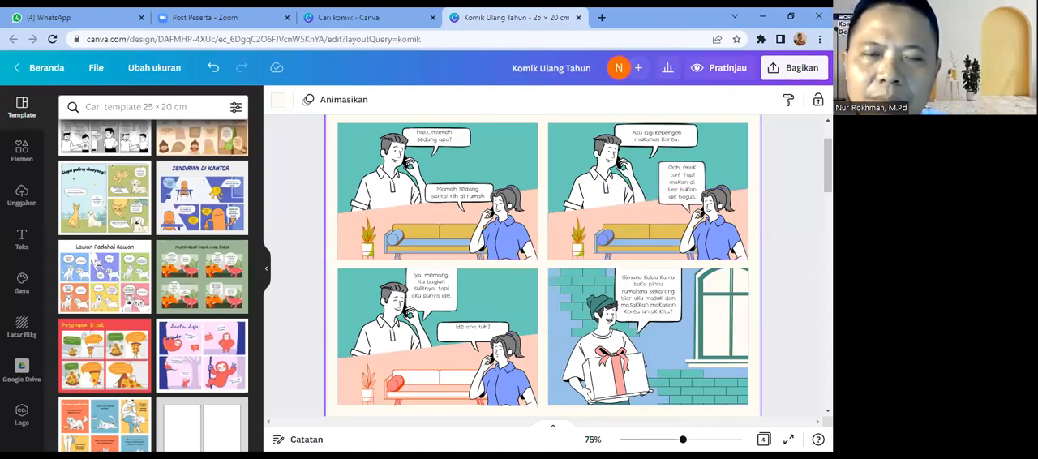
left_click(827, 167)
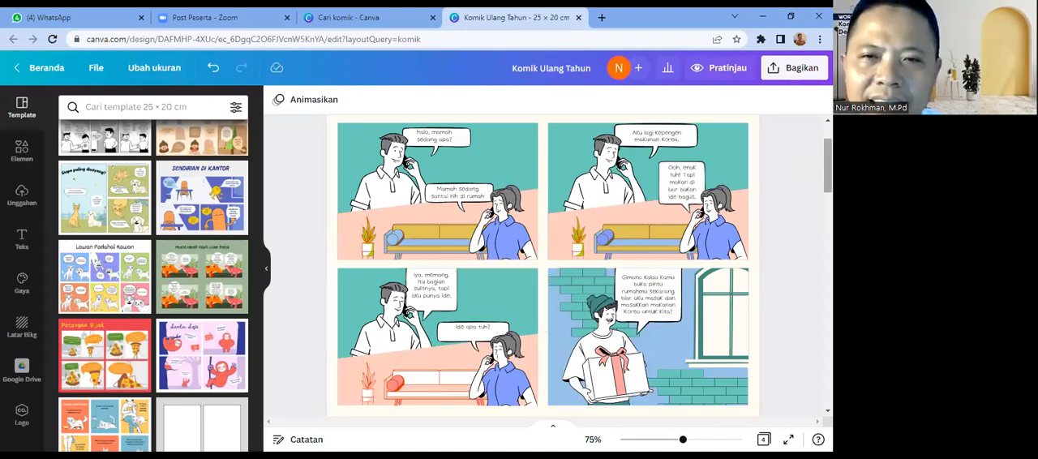
Step: Compare the edited comic on page 1 with the blank four-panel layout on page 2
scroll(543, 266, "down", 3)
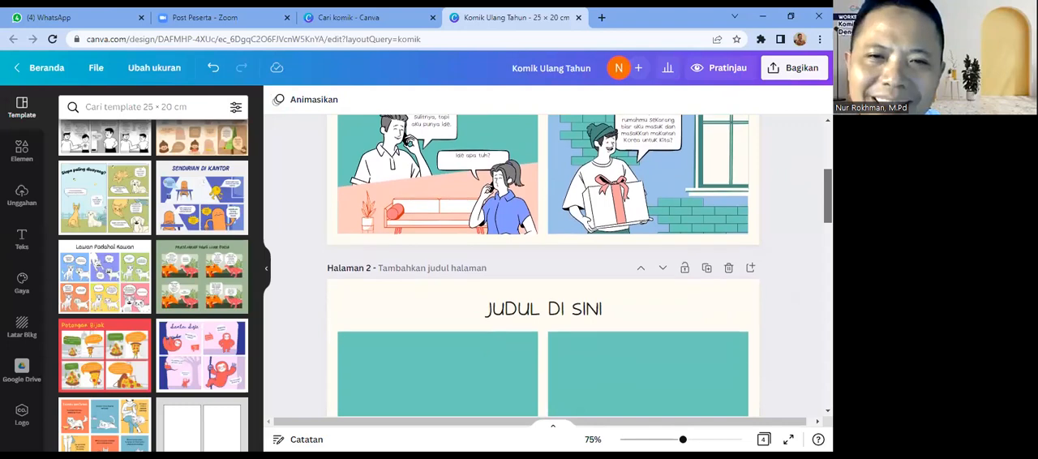
scroll(544, 265, "down", 1)
scroll(543, 265, "down", 2)
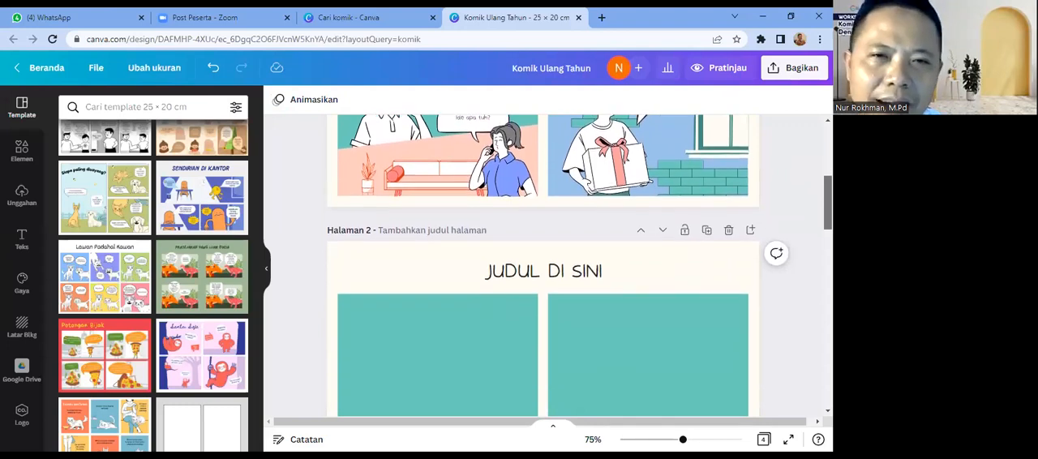
scroll(544, 265, "down", 1)
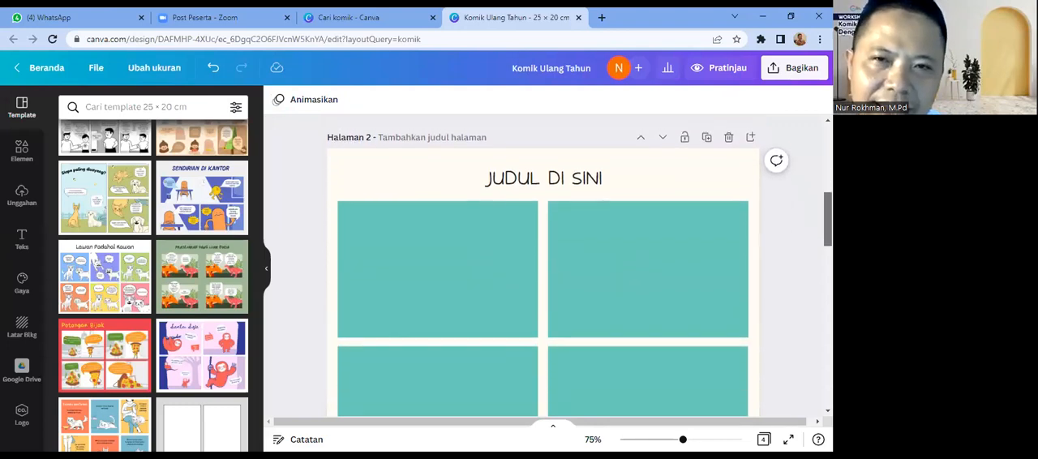
scroll(543, 265, "down", 1)
scroll(543, 265, "up", 3)
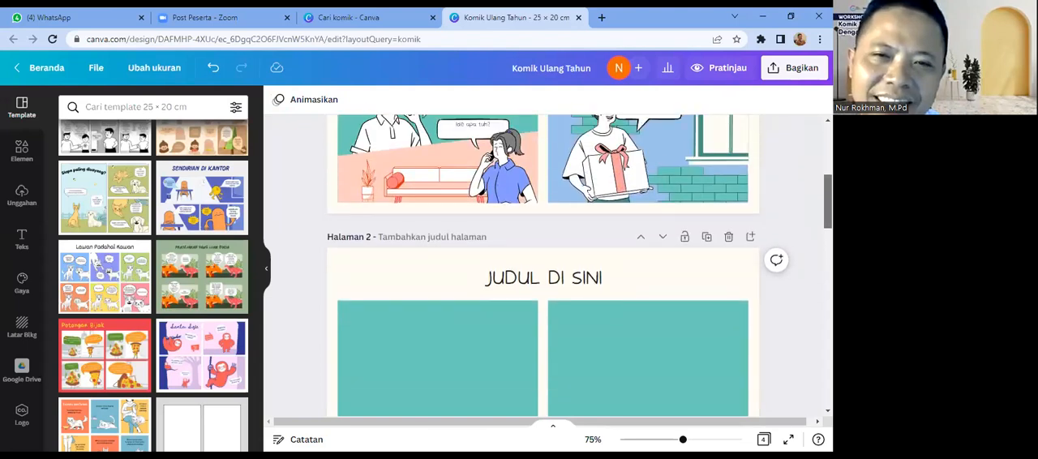
scroll(543, 265, "up", 1)
scroll(543, 265, "up", 3)
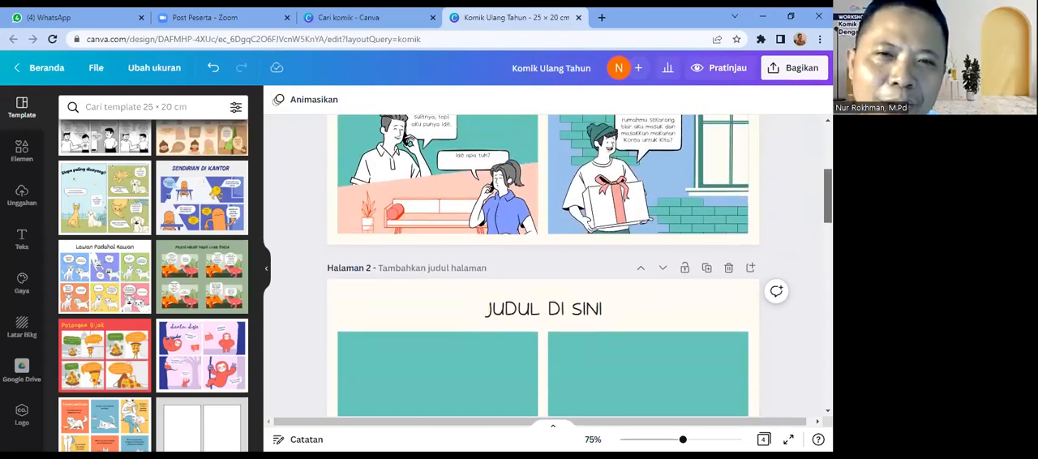
scroll(543, 266, "up", 8)
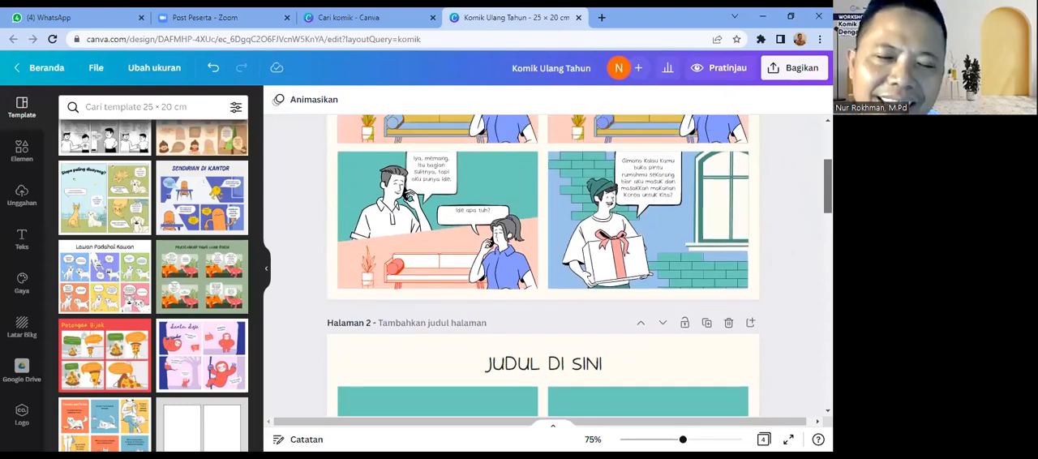
Step: Examine the template's remaining pages: the blank panels and the "SET ILUSTRASI" pages of full-body characters and facial expressions
scroll(543, 266, "down", 8)
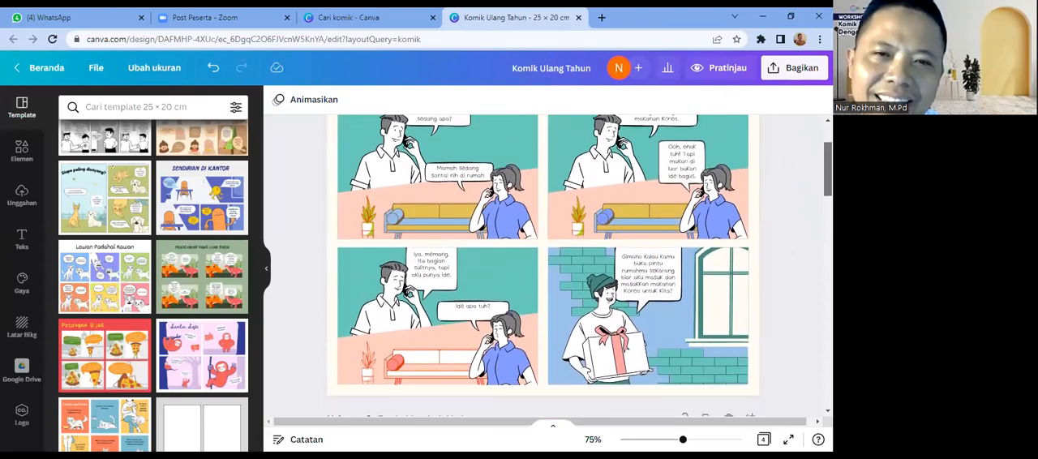
scroll(543, 266, "down", 9)
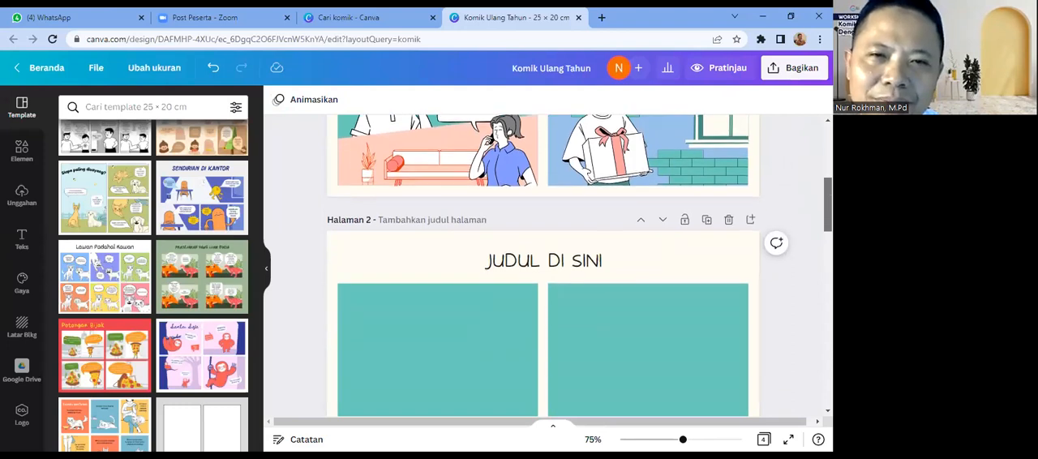
scroll(543, 266, "down", 1)
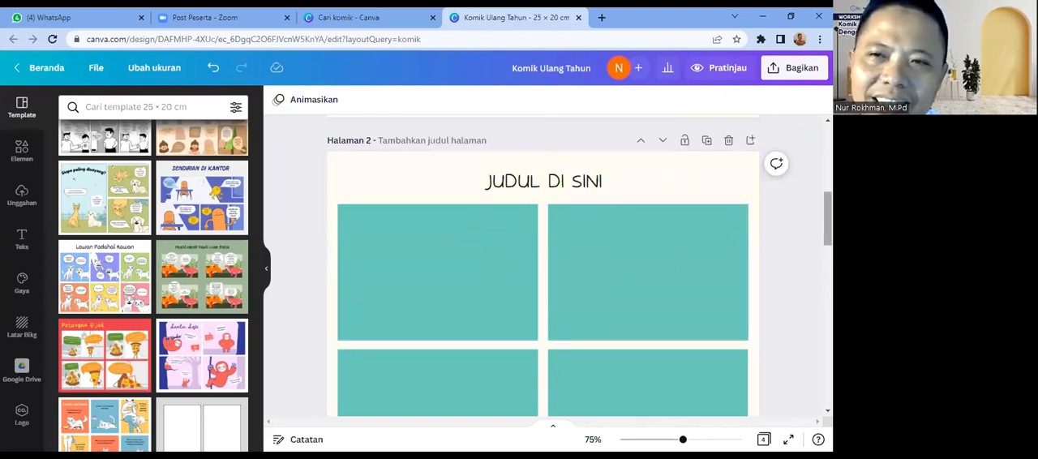
scroll(544, 267, "down", 3)
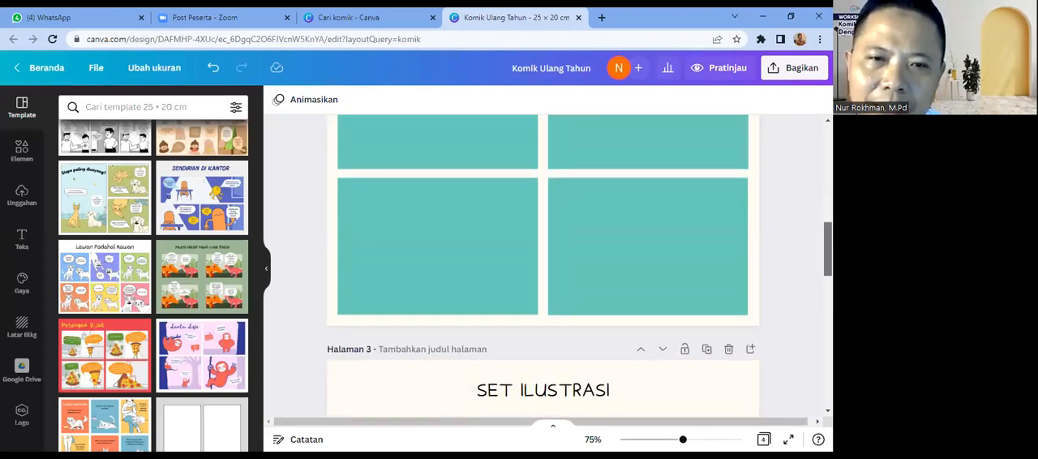
scroll(543, 267, "down", 2)
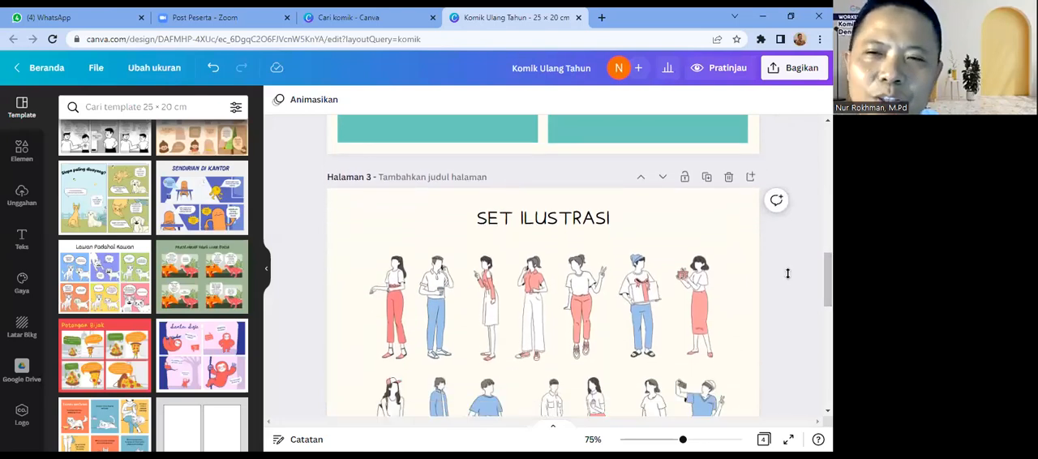
scroll(544, 268, "down", 2)
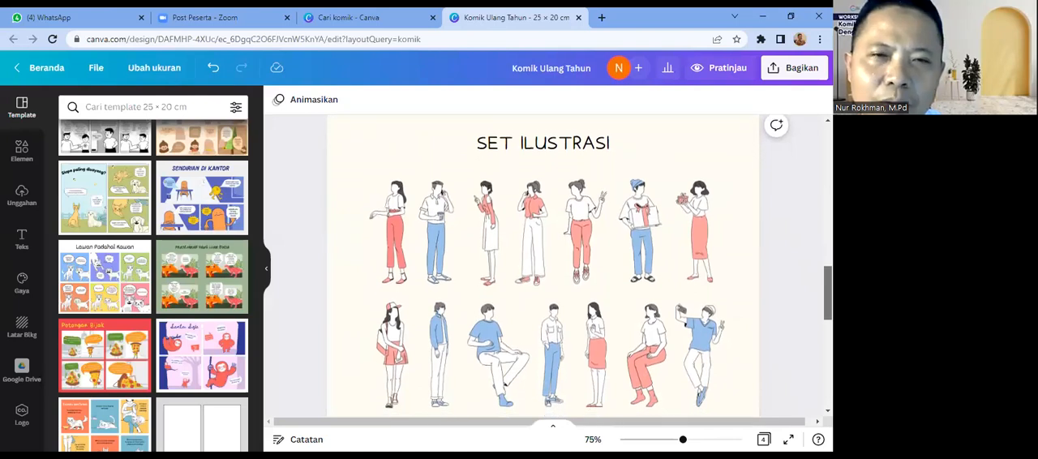
scroll(448, 201, "down", 1)
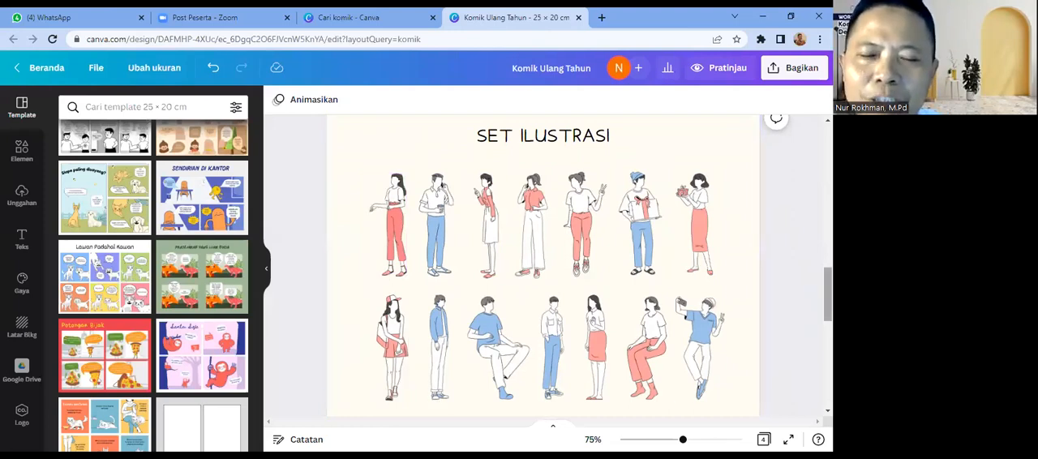
scroll(544, 259, "down", 1)
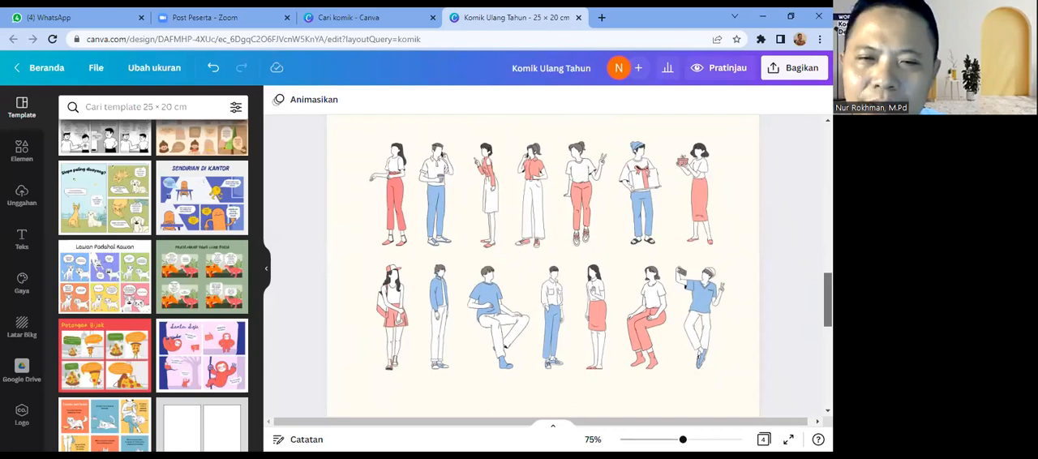
scroll(543, 267, "down", 5)
scroll(544, 268, "down", 4)
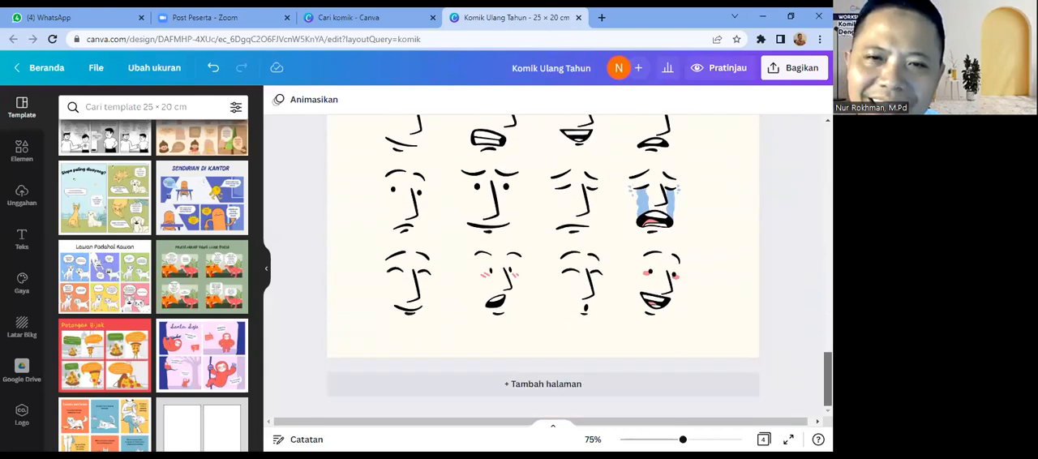
scroll(544, 267, "up", 2)
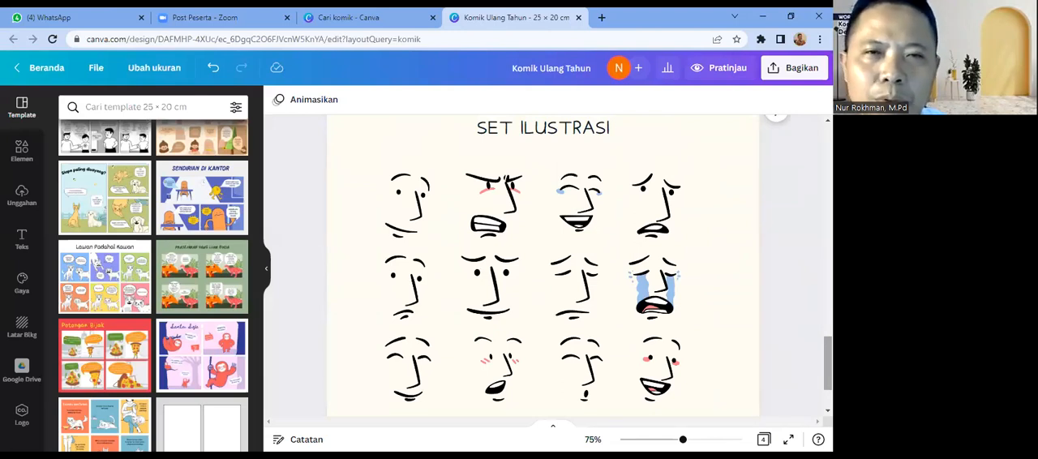
scroll(543, 268, "up", 2)
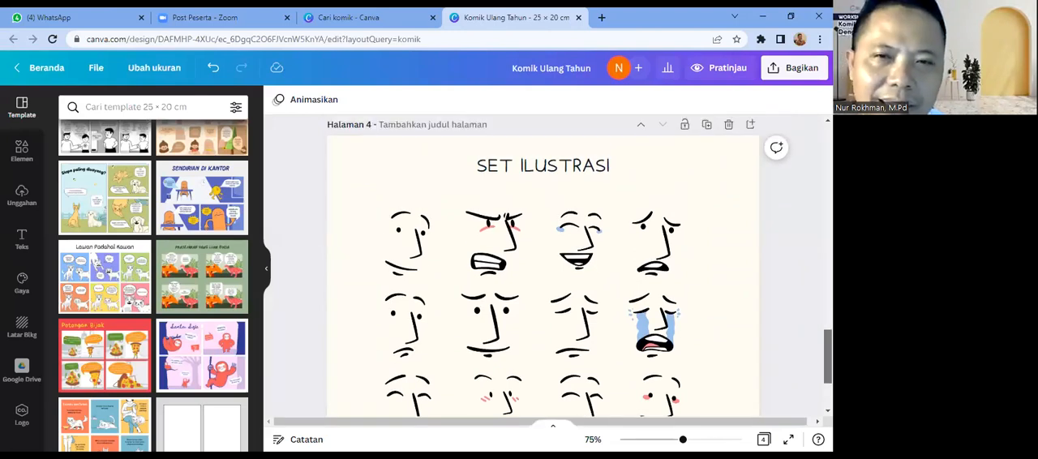
scroll(543, 268, "up", 5)
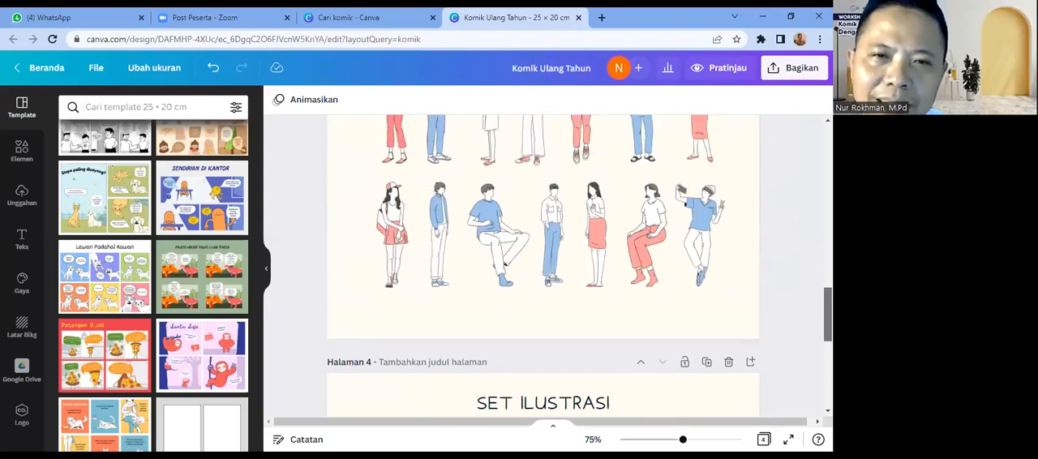
Step: Review the "KEJUTAN ULANG TAHUN" comic once more and return to the blank "JUDUL DI SINI" page
scroll(543, 268, "up", 3)
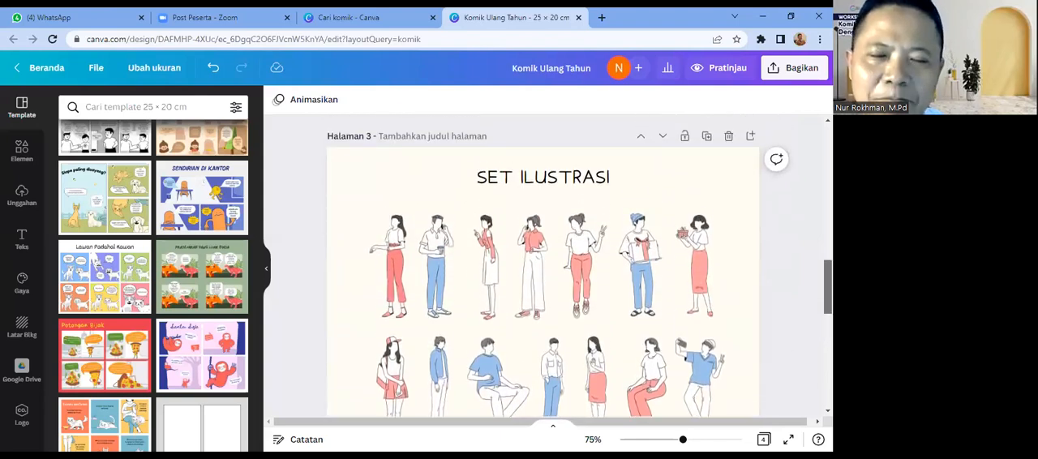
scroll(543, 267, "up", 5)
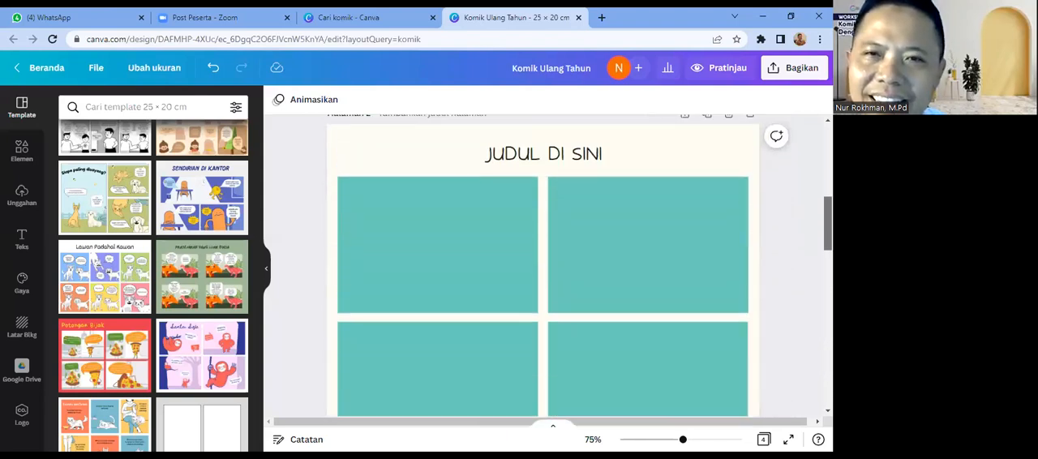
scroll(543, 267, "up", 2)
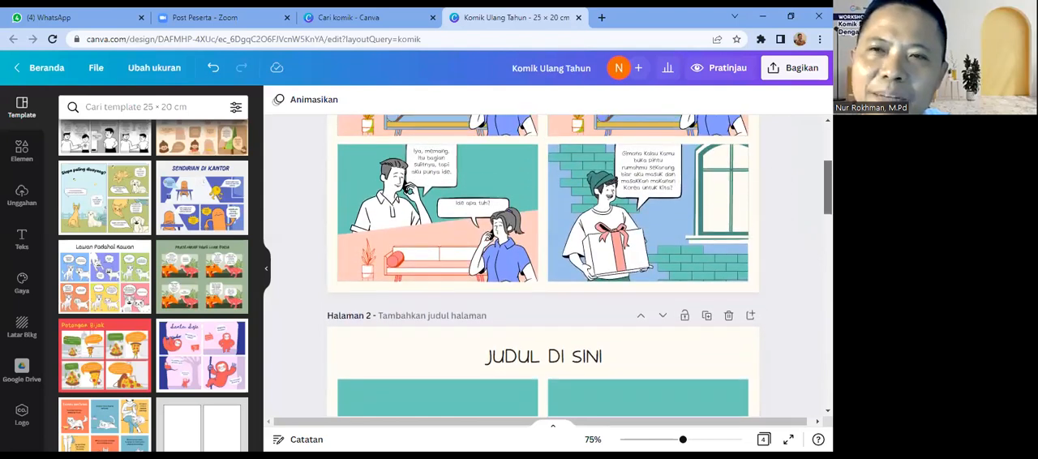
scroll(544, 267, "up", 4)
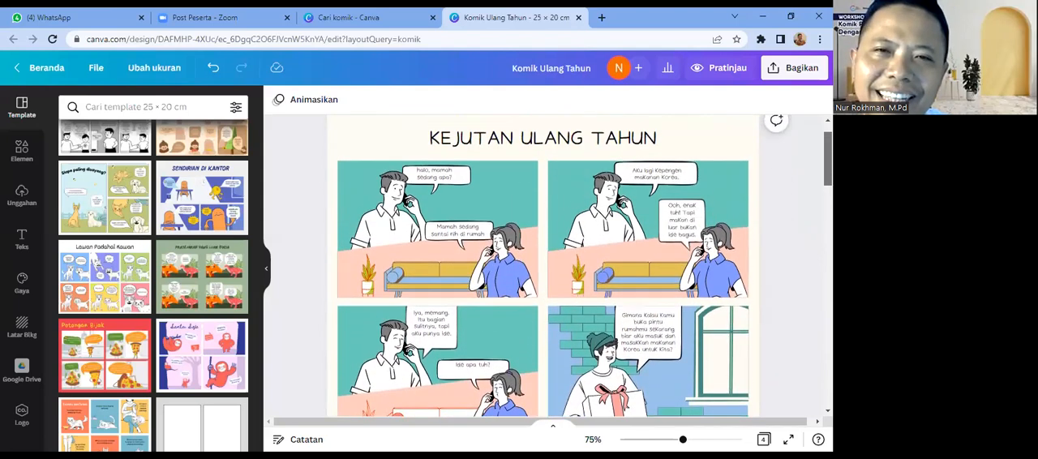
scroll(543, 267, "down", 1)
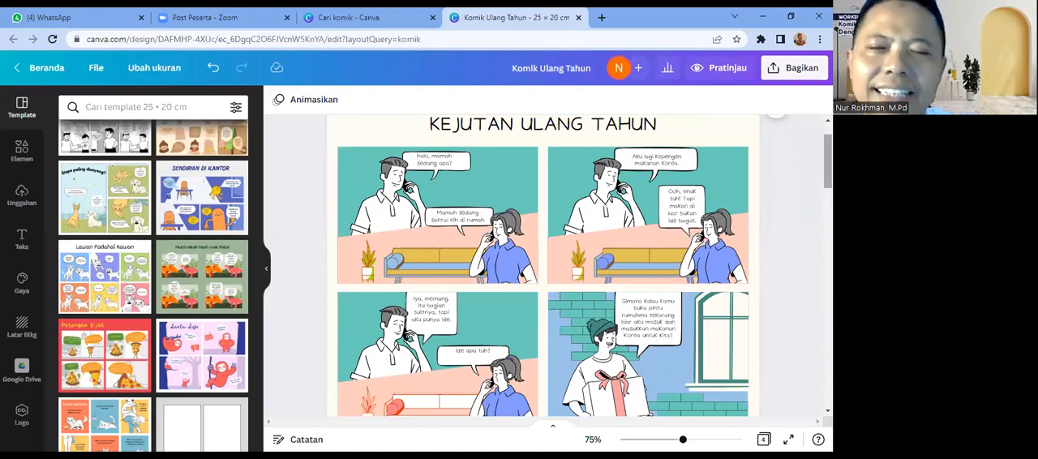
scroll(542, 266, "down", 3)
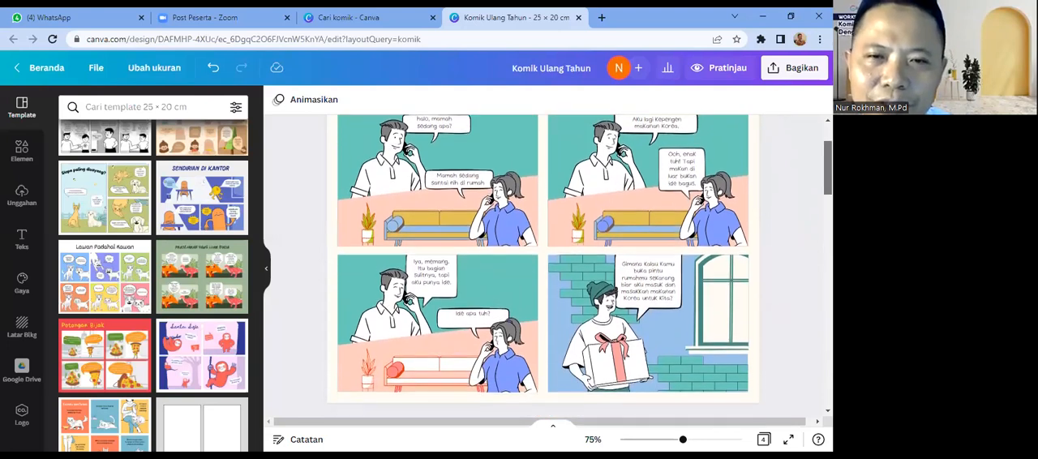
scroll(543, 266, "down", 2)
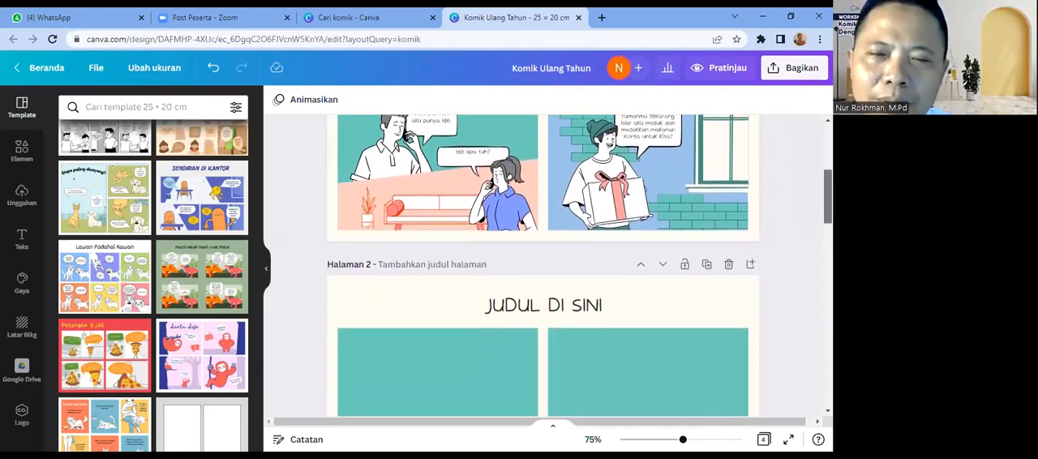
scroll(543, 266, "down", 2)
scroll(542, 266, "down", 2)
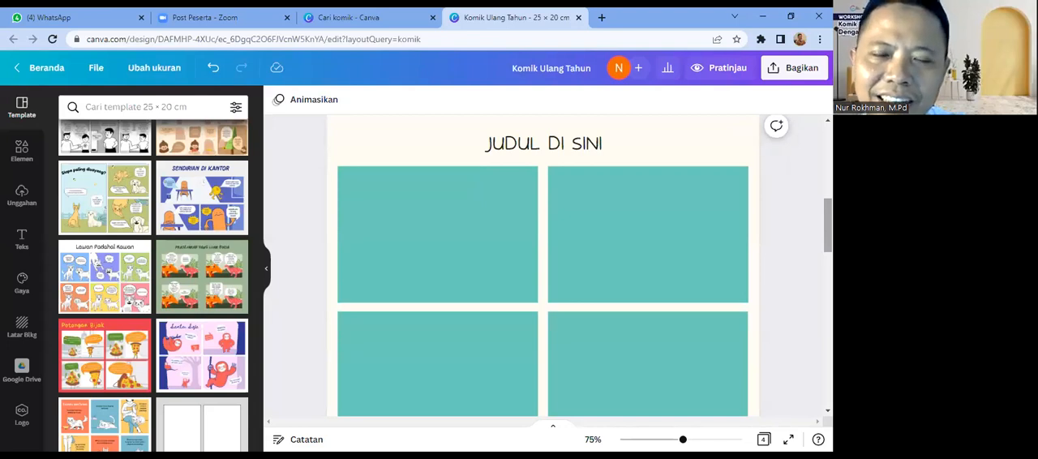
Step: Compare the blank "JUDUL DI SINI" panel page with the full-body characters on the "SET ILUSTRASI" page
scroll(543, 266, "down", 4)
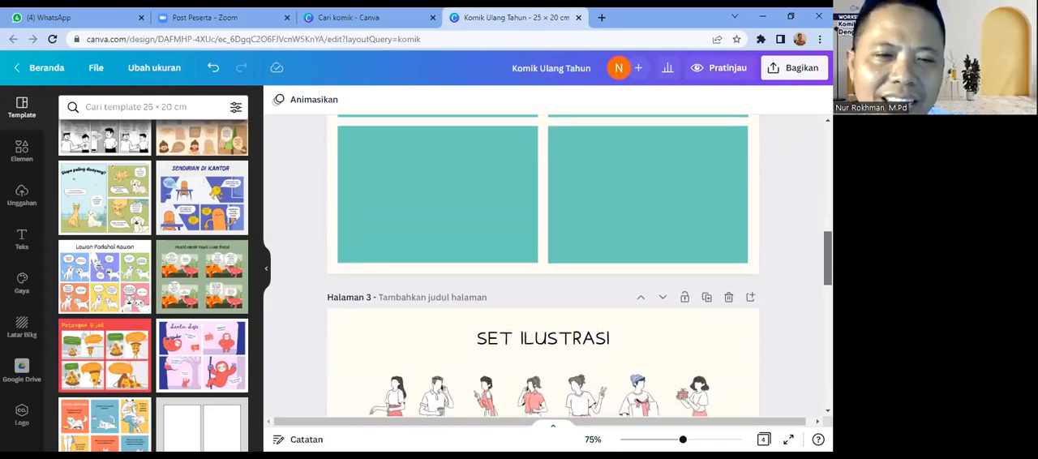
scroll(543, 266, "down", 2)
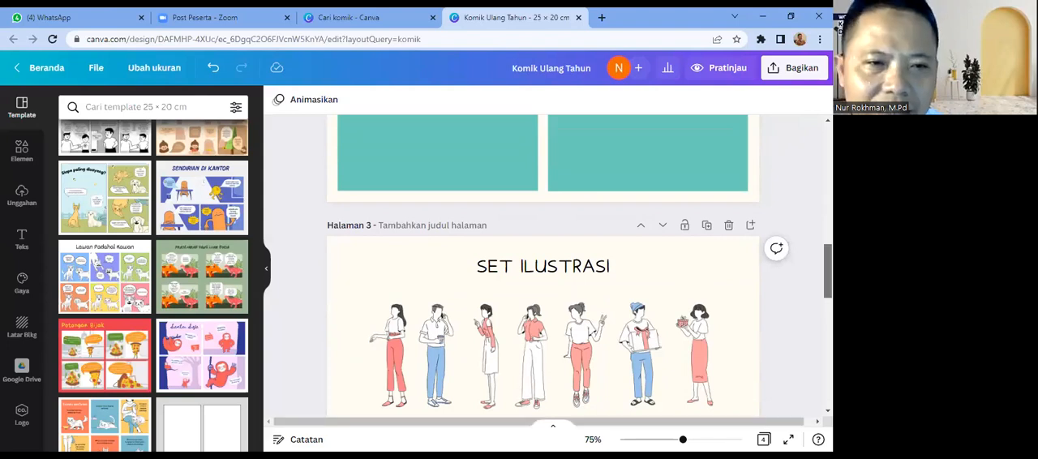
scroll(542, 289, "down", 2)
scroll(543, 289, "down", 1)
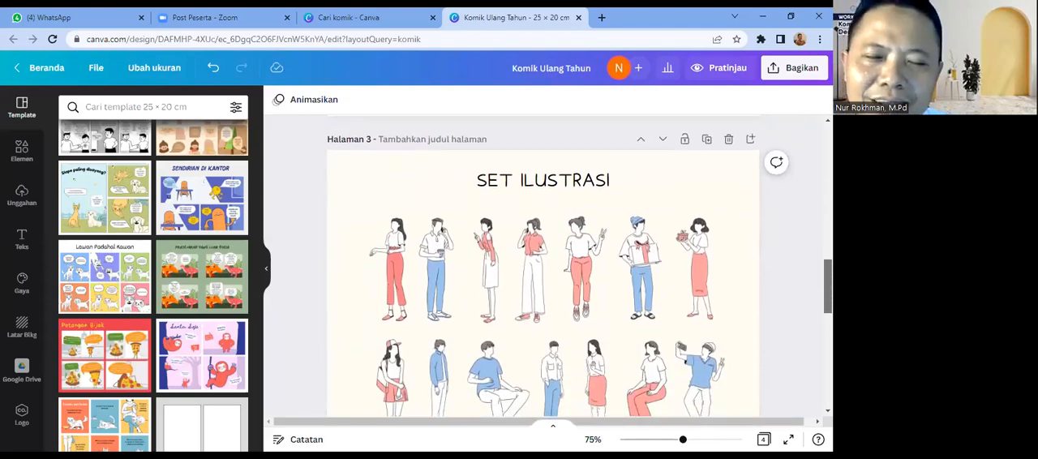
scroll(543, 290, "up", 10)
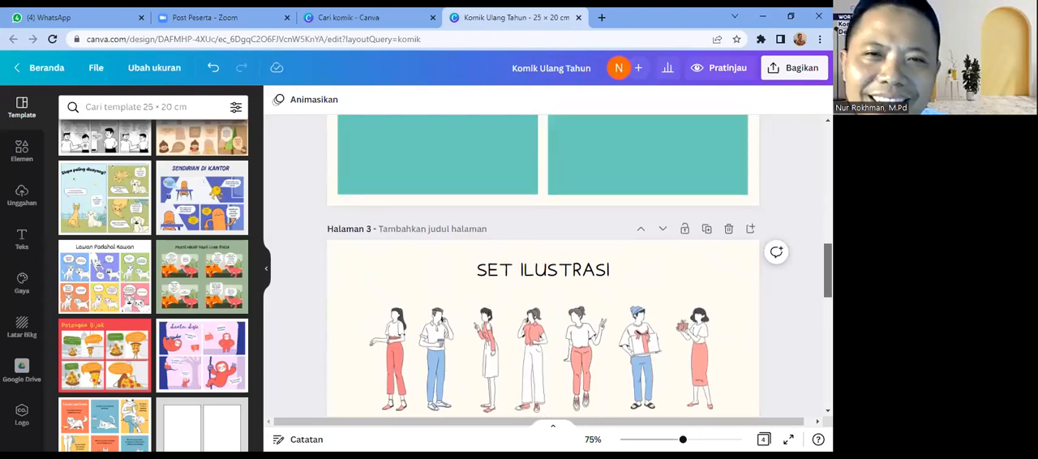
scroll(542, 290, "up", 1)
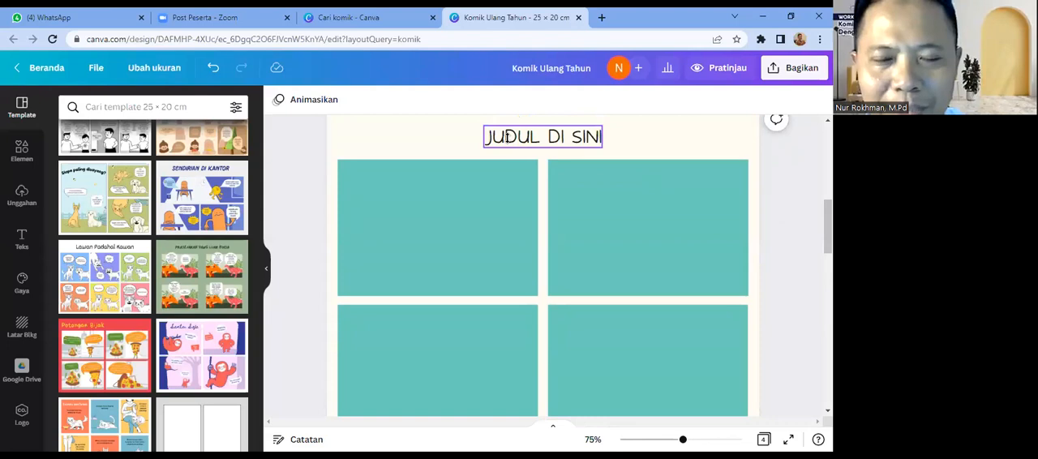
Step: Replace the "JUDUL DI SINI" title on page 2 with "DISKUSI TENTANG SISWA"
double_click(506, 137)
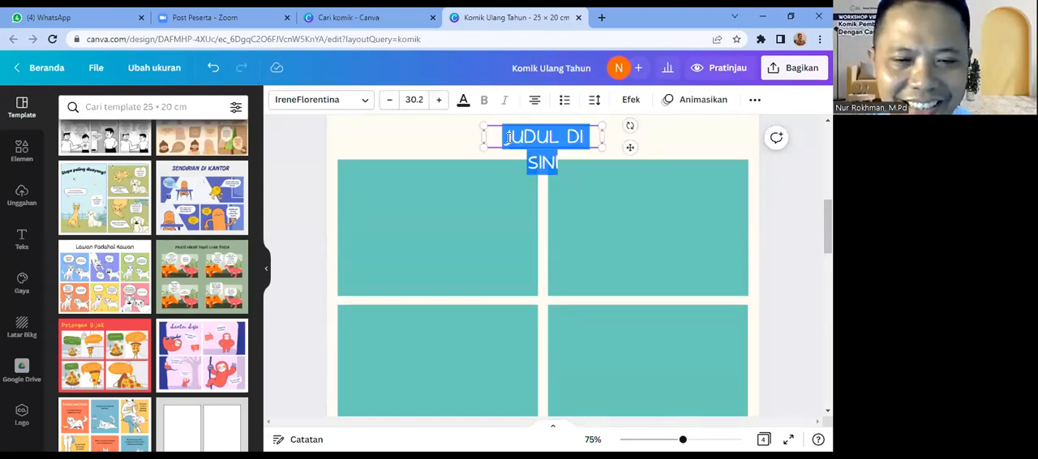
type("DISK")
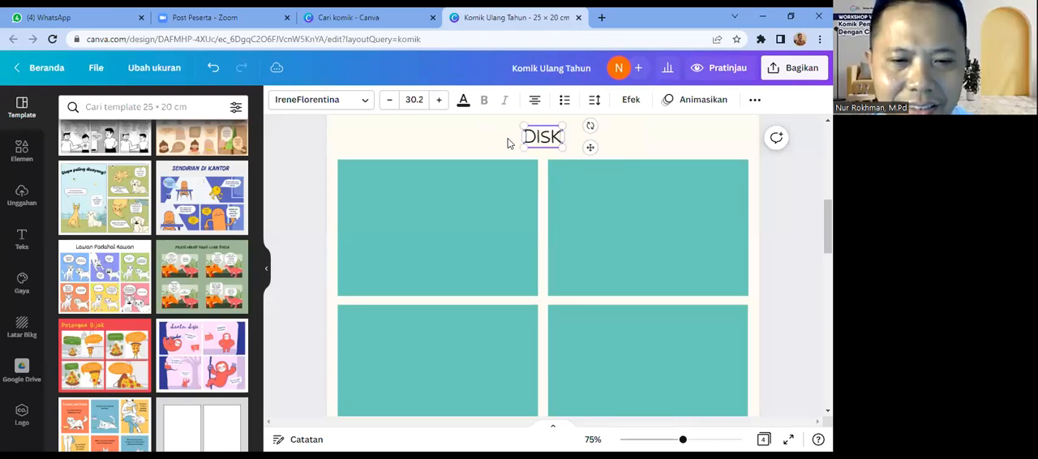
type("US")
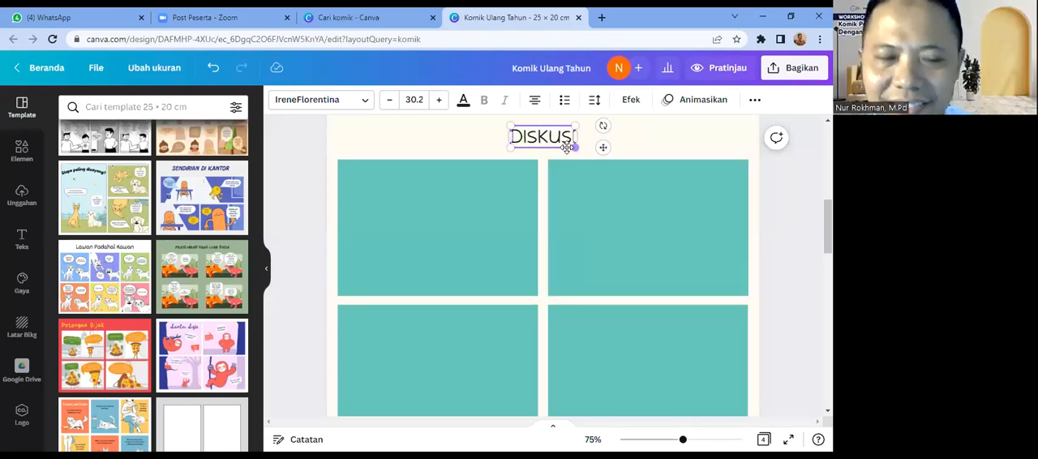
type("I")
type(" T")
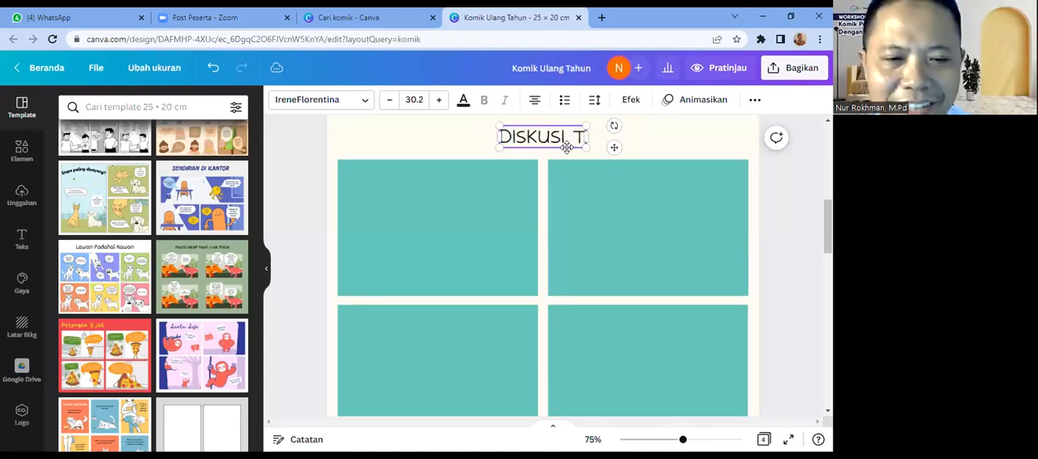
type("ENTANG SISWA")
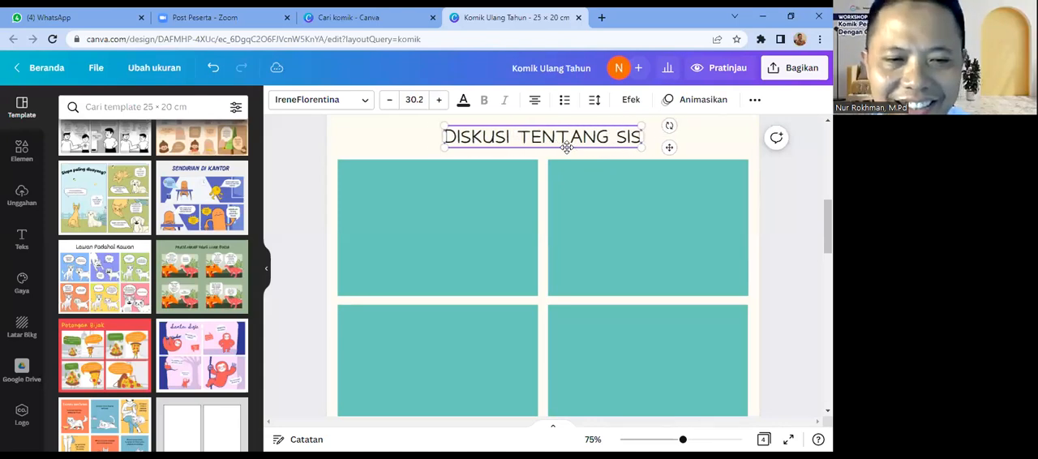
left_click(724, 153)
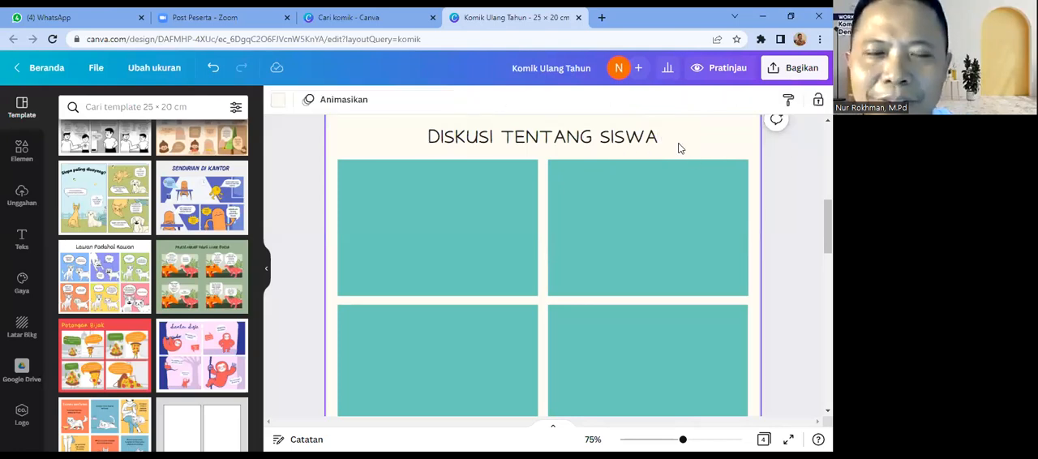
left_click(473, 243)
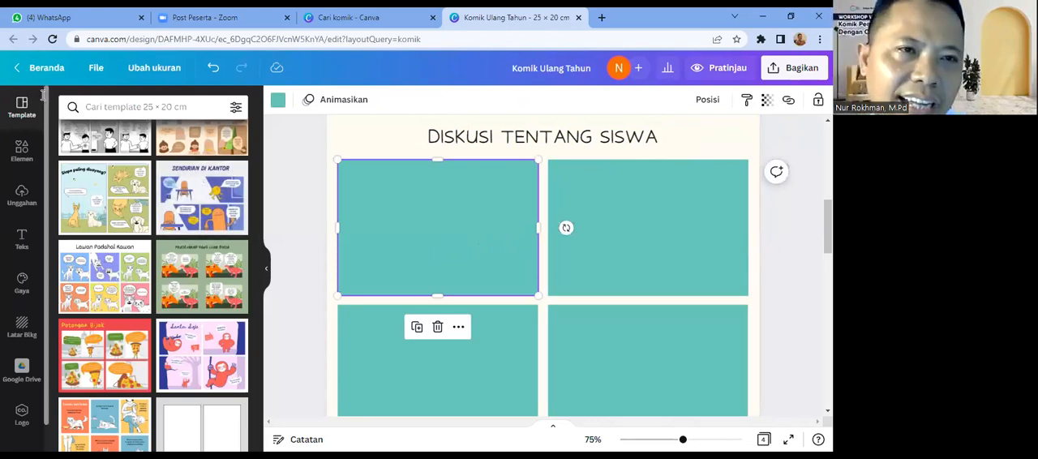
left_click(117, 107)
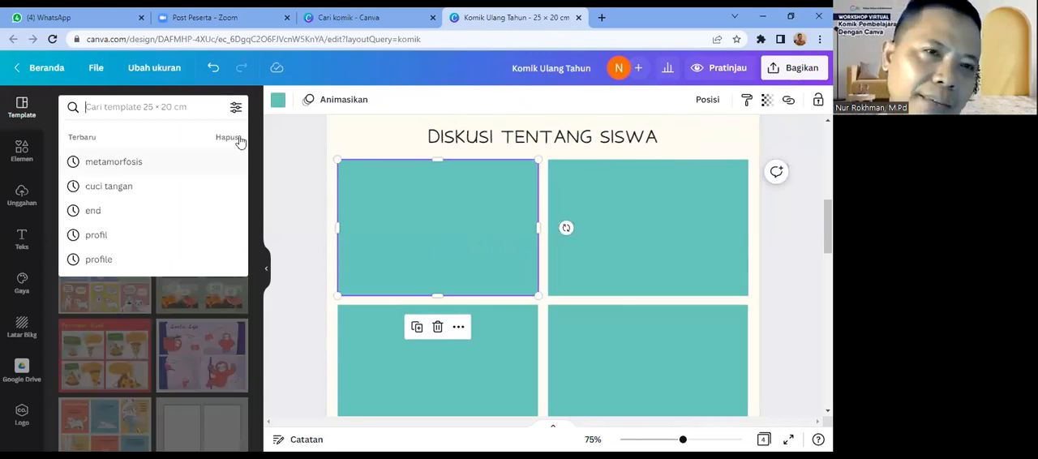
left_click(282, 178)
left_click(282, 178)
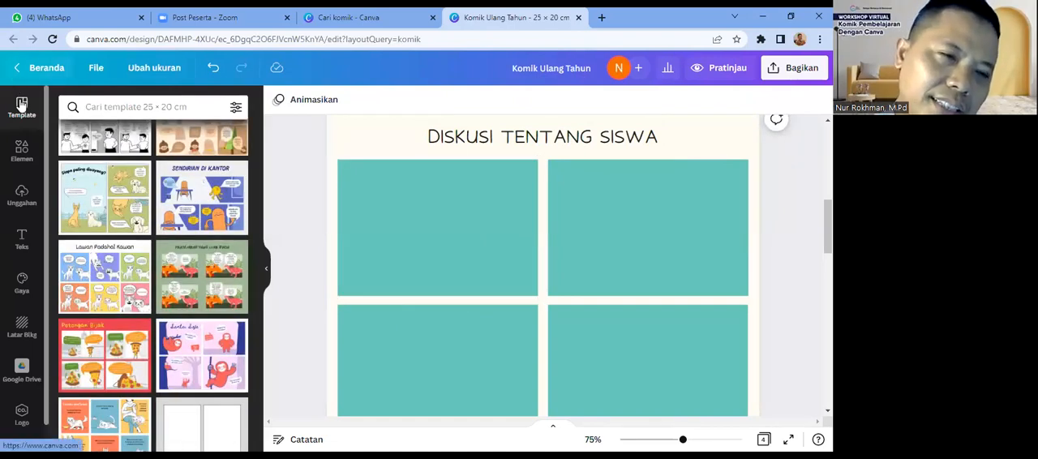
Step: Search the design elements for "kantor"
left_click(22, 152)
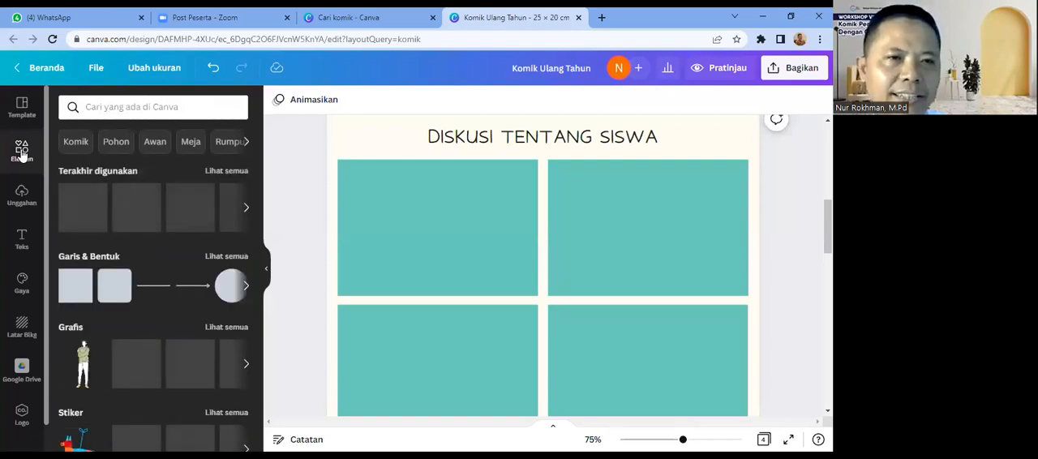
left_click(136, 109)
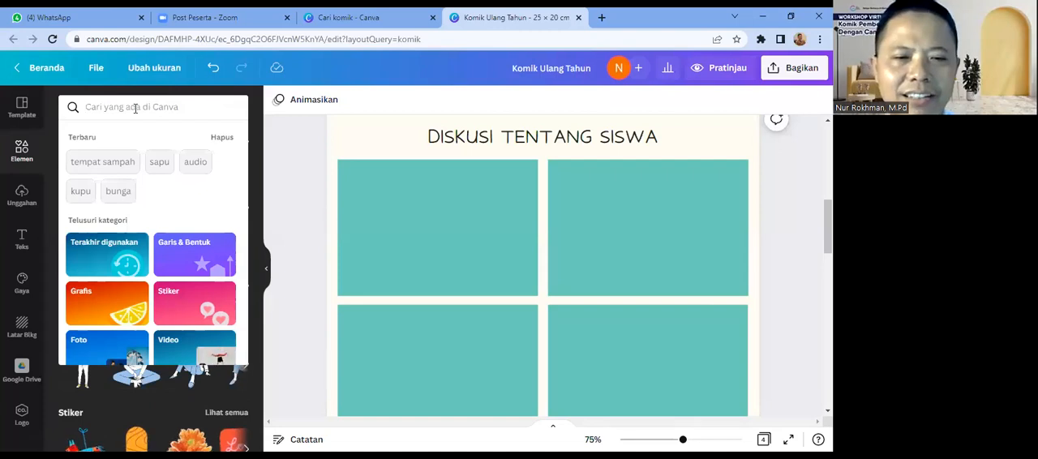
type("kantor")
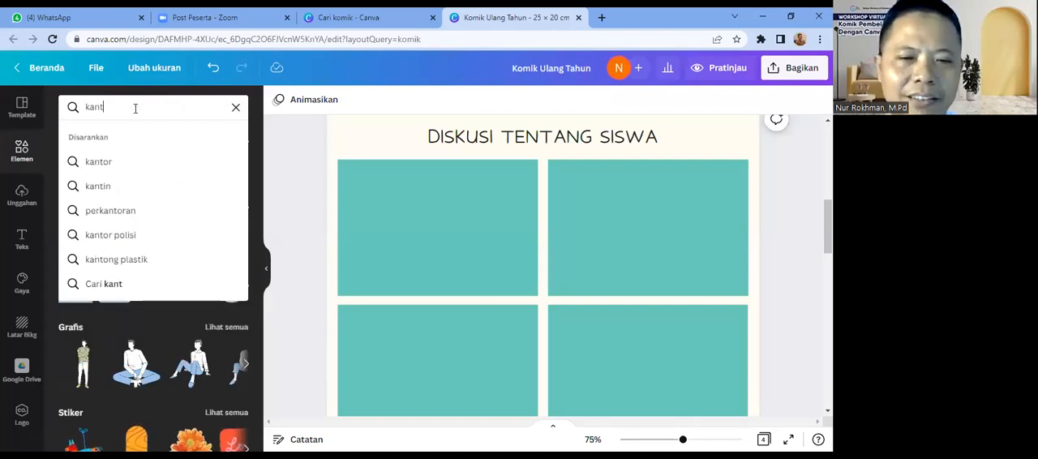
key("Return")
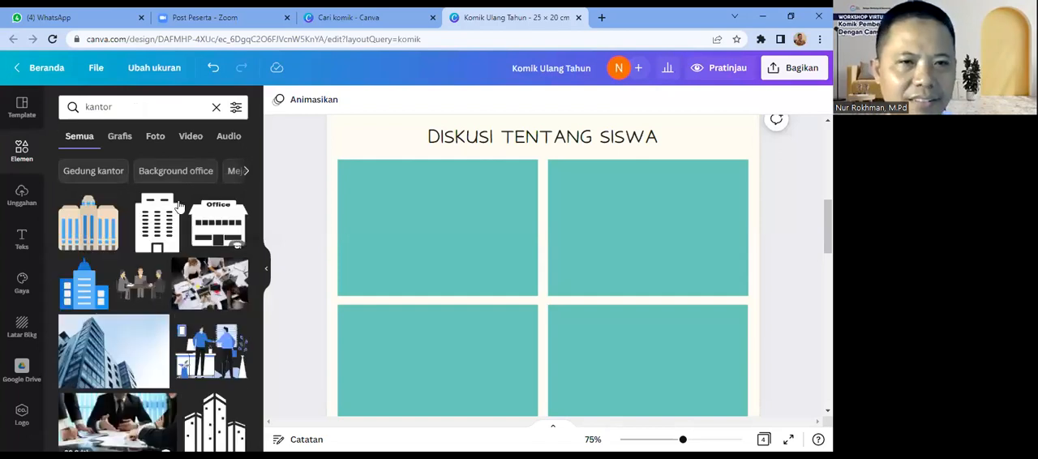
Step: Examine the "kantor" results for an office picture suitable as a panel background
left_click_drag(259, 210, 266, 325)
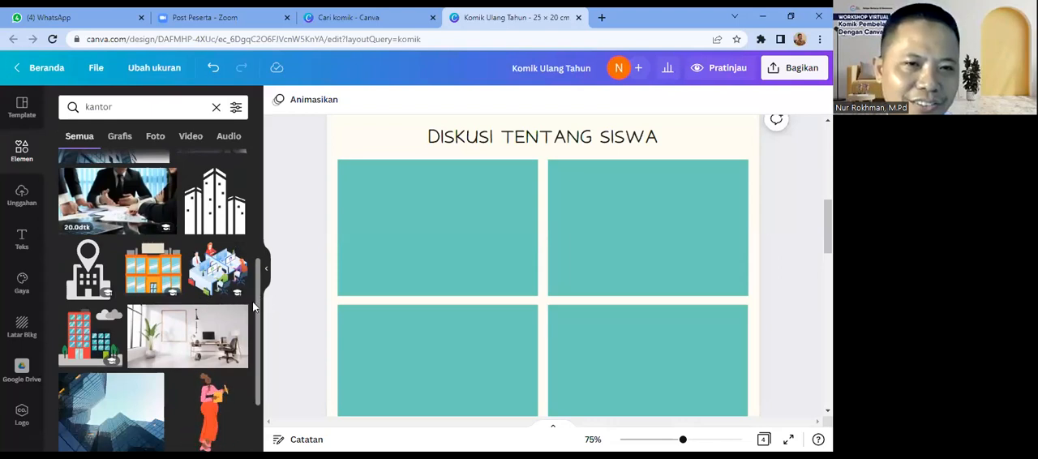
left_click_drag(258, 307, 261, 362)
left_click_drag(257, 298, 257, 381)
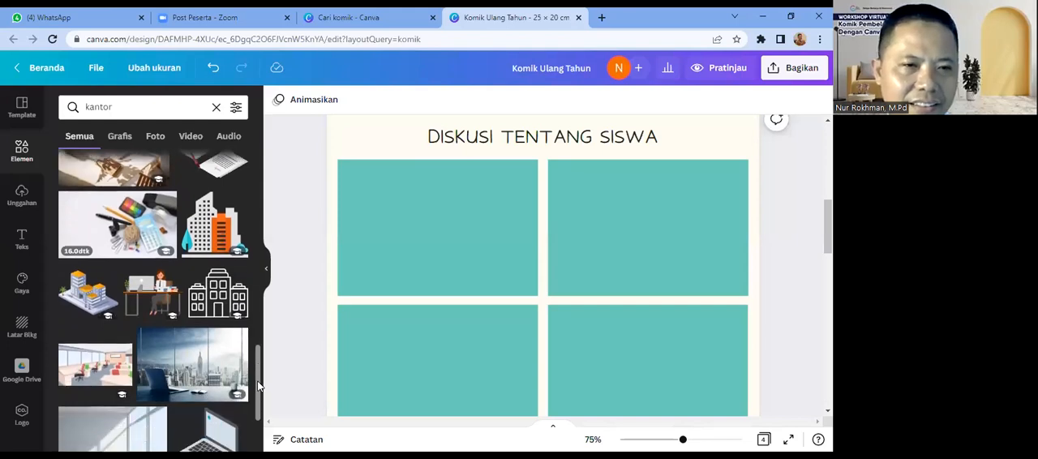
scroll(258, 392, "down", 3)
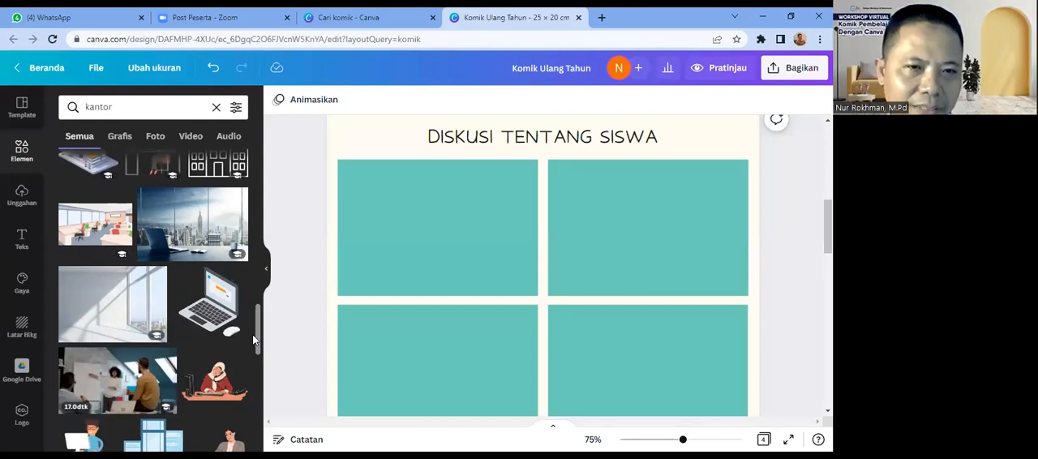
left_click_drag(257, 334, 260, 405)
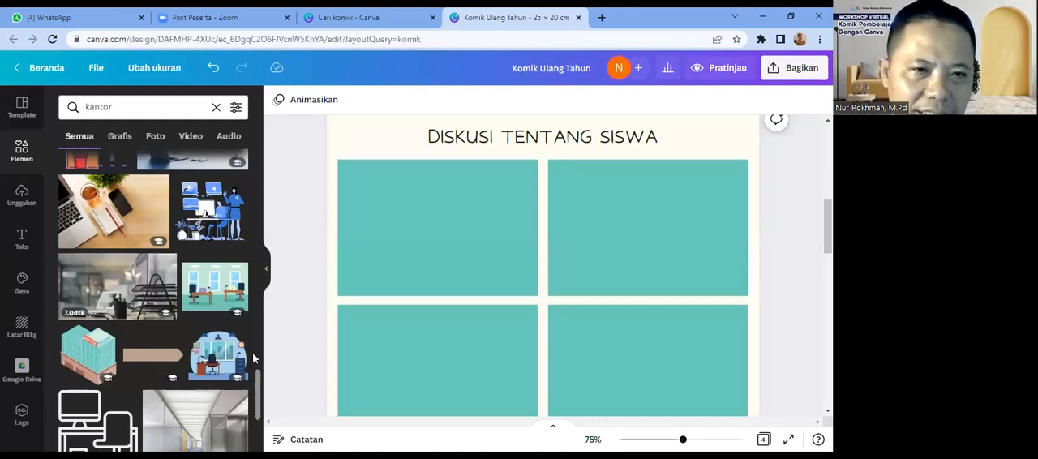
scroll(258, 389, "down", 3)
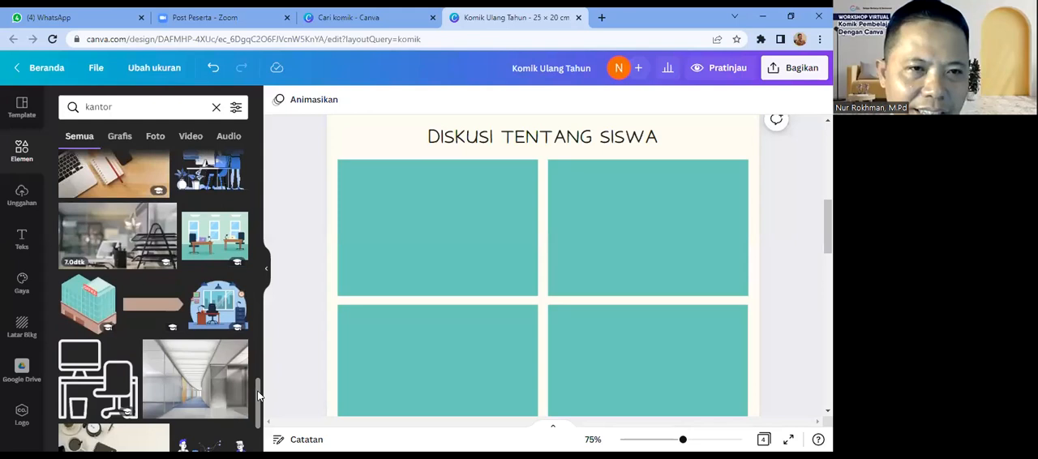
scroll(257, 414, "down", 1)
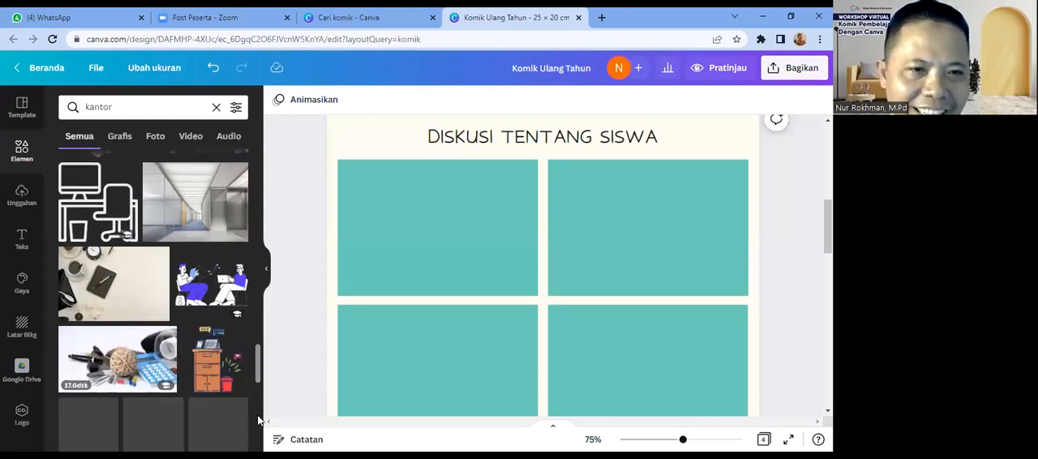
scroll(258, 422, "down", 1)
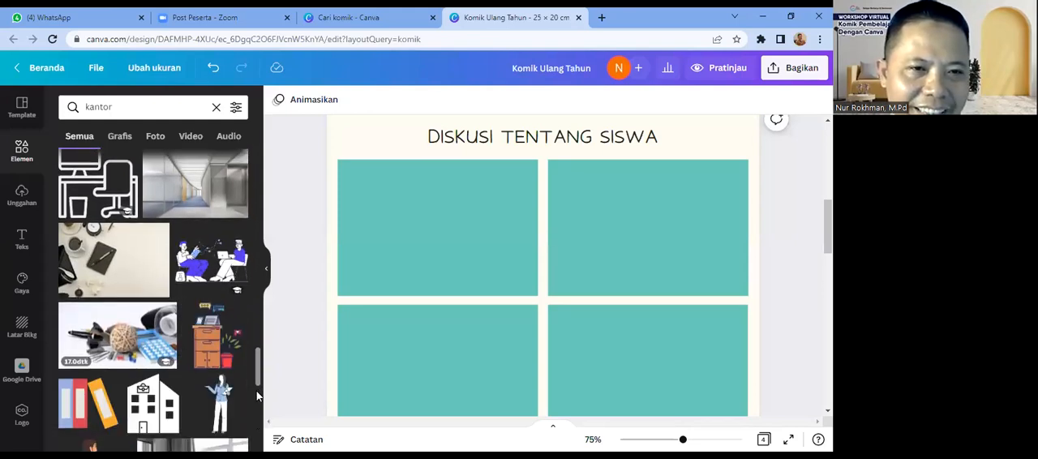
scroll(259, 360, "up", 3)
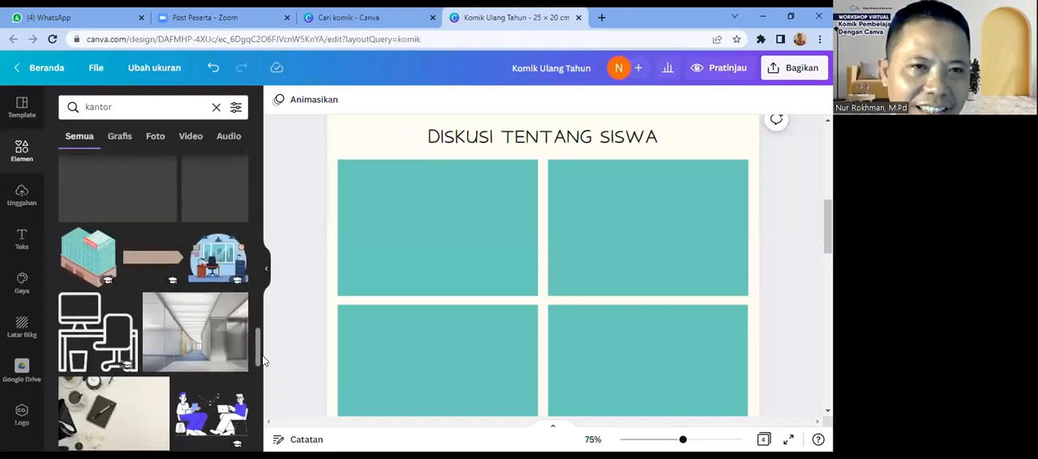
Step: Search the elements for "ruang kantor" and insert the photo of the white office with desks and brown chairs on page 2
left_click(128, 109)
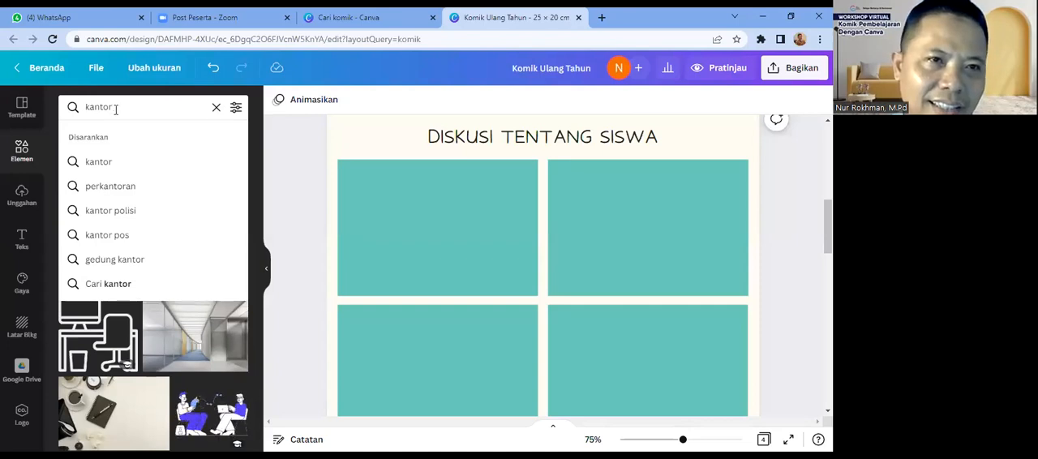
key("Return")
double_click(112, 108)
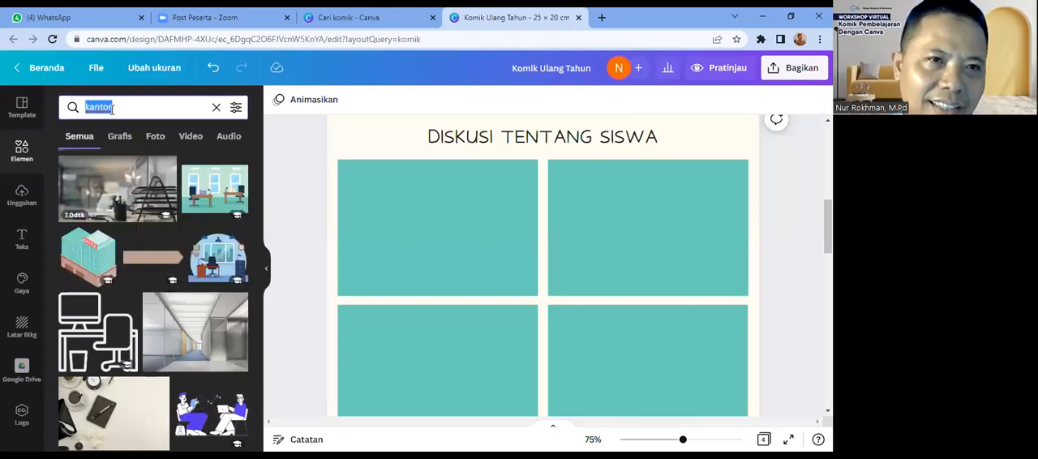
type("ruang kantor")
key("Return")
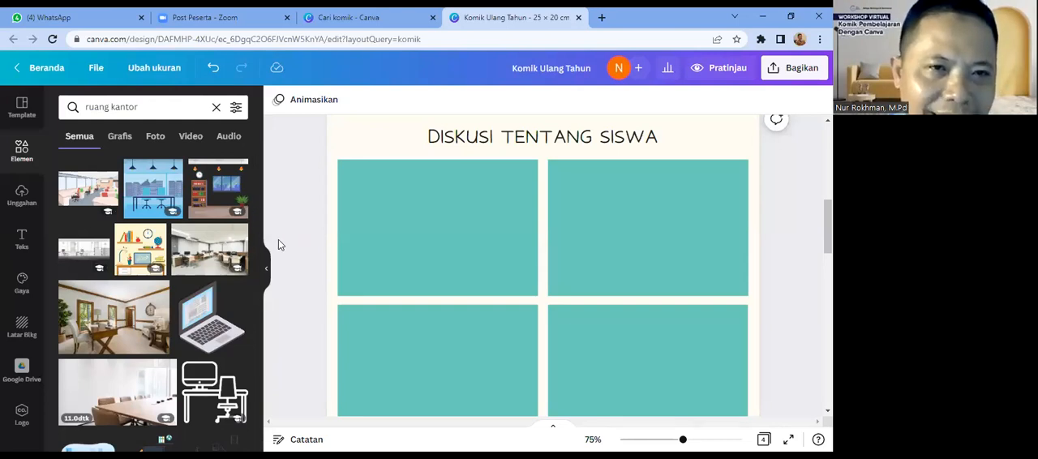
left_click(197, 261)
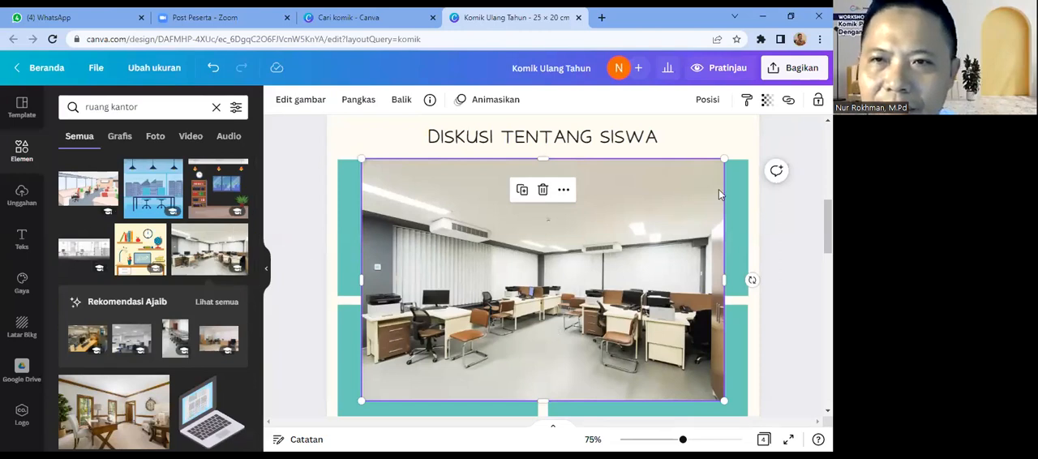
Step: Shrink the office photo and align it so that it covers the first panel of page 2
left_click_drag(618, 258, 632, 244)
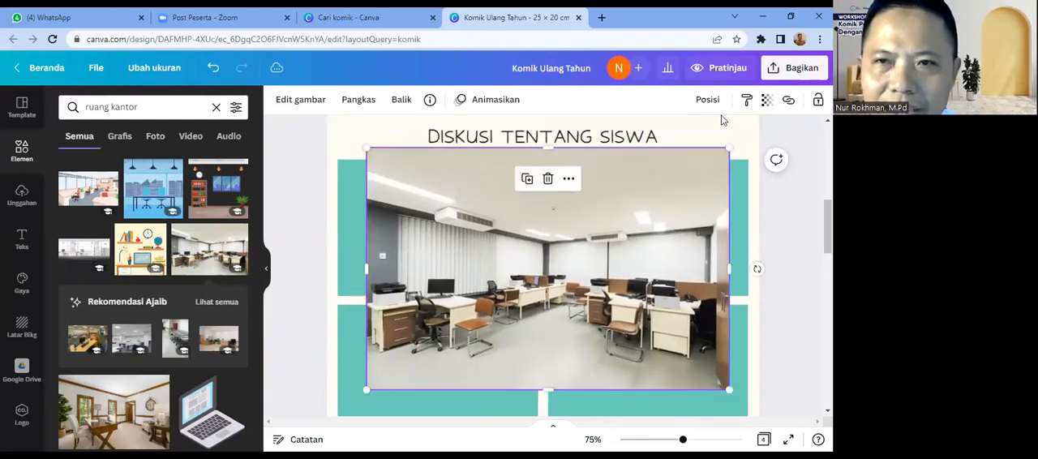
left_click_drag(726, 147, 496, 188)
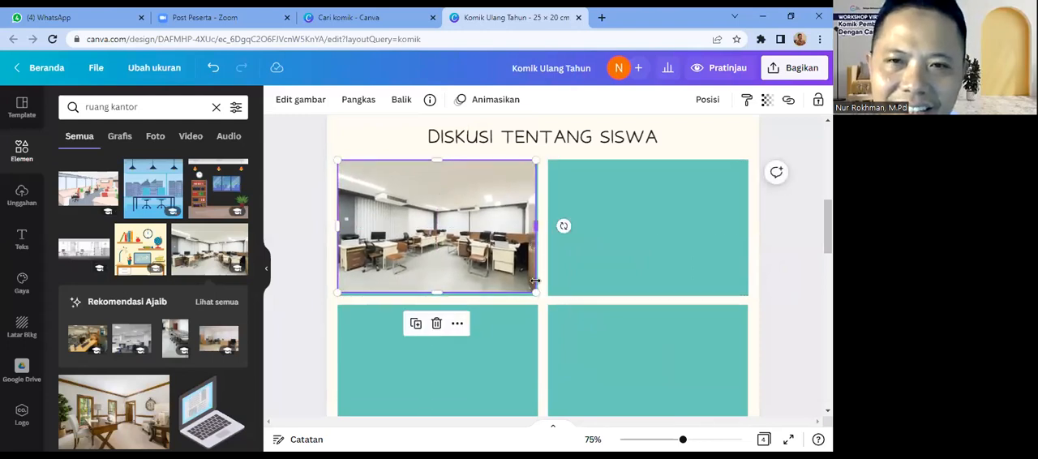
left_click_drag(534, 288, 540, 295)
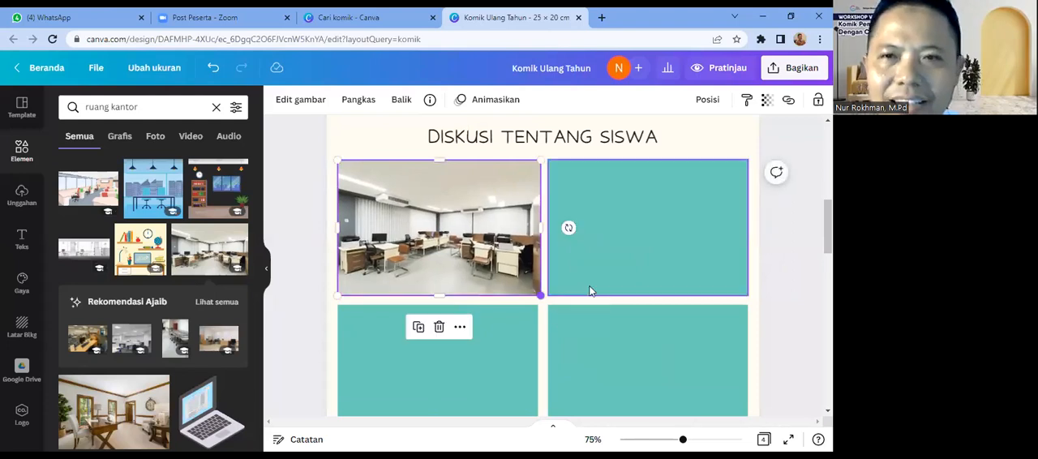
Step: Move the office photo off the first panel onto the fourth and delete the teal rectangle of the first panel
left_click(705, 359)
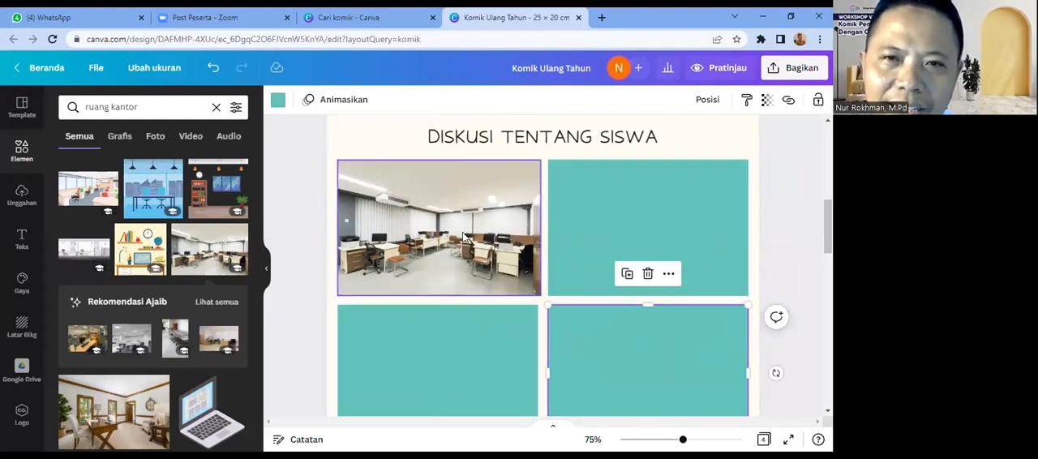
left_click_drag(463, 236, 692, 332)
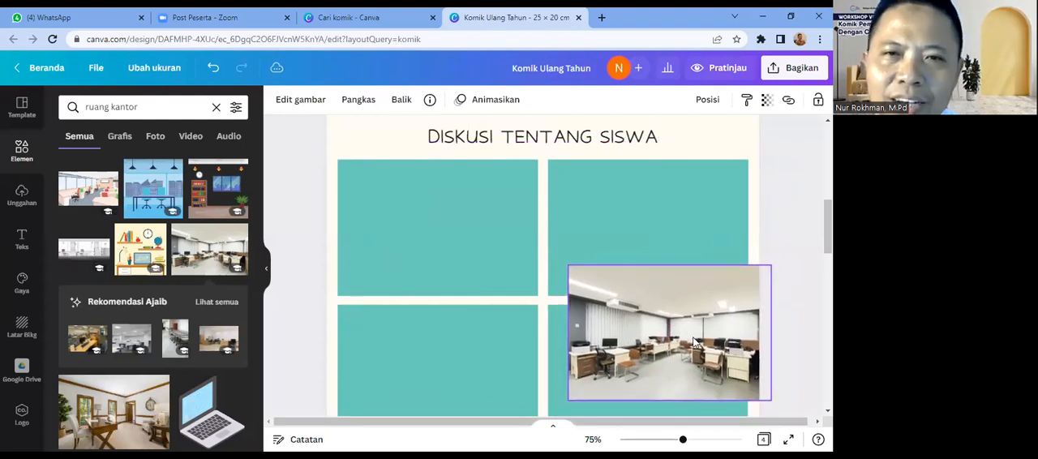
left_click(475, 221)
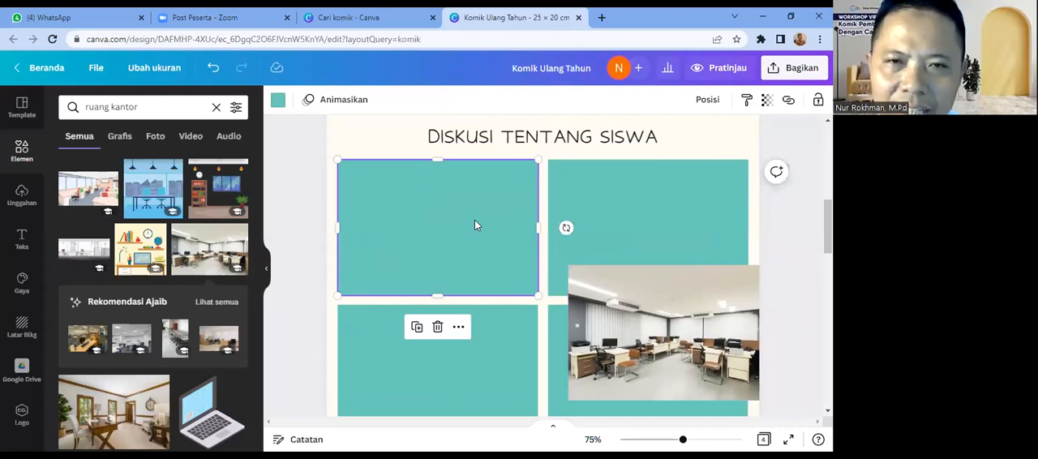
key("Delete")
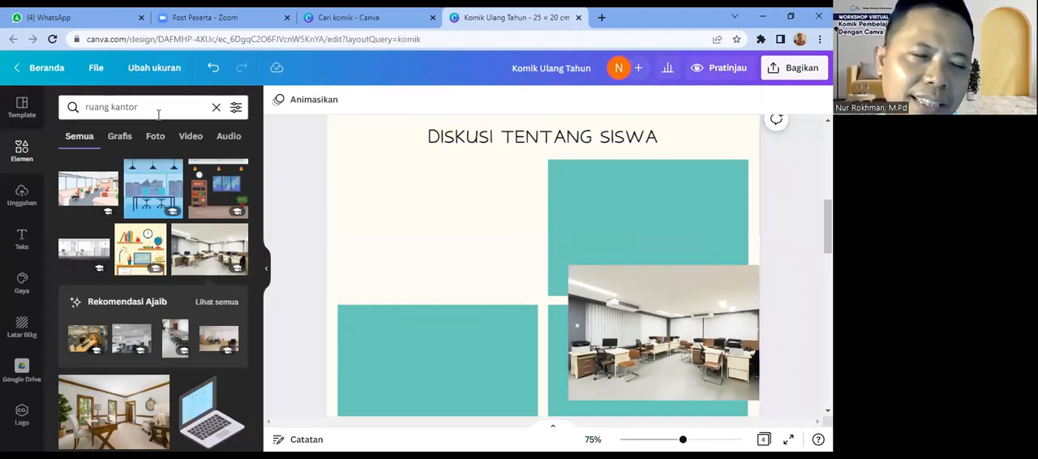
Step: Search the elements for "bingkai"
left_click_drag(157, 106, 81, 109)
type("bin")
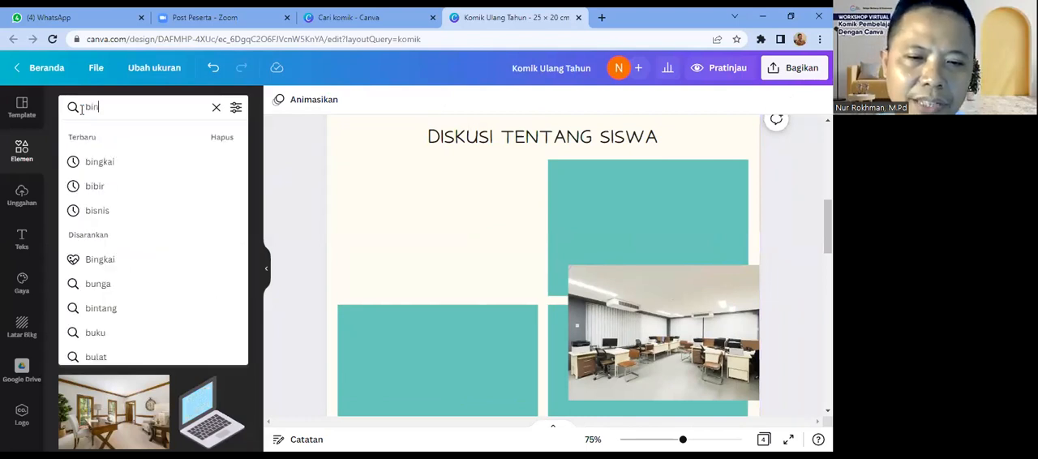
type("gkai")
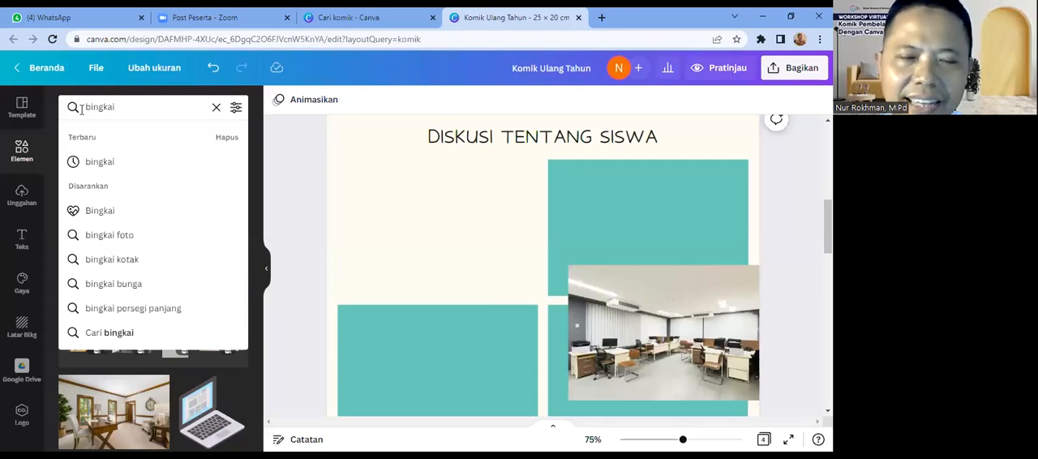
key("Return")
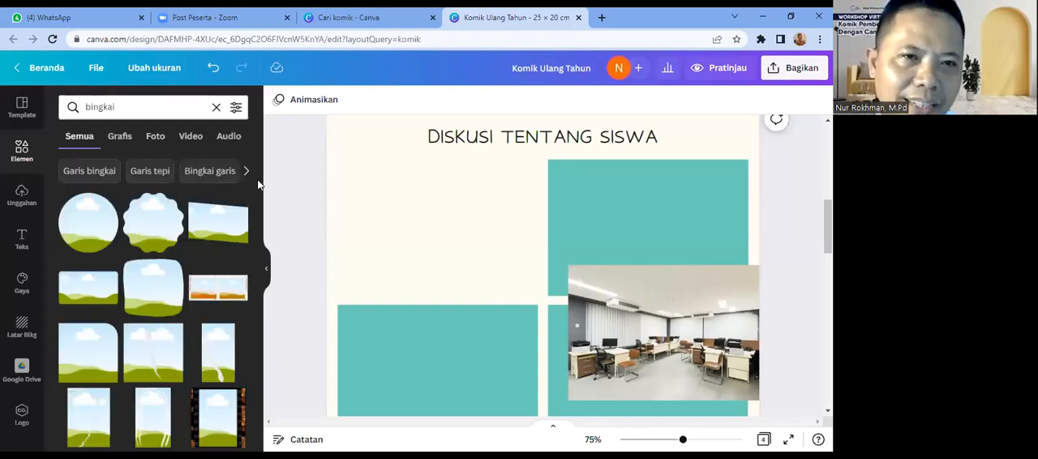
Step: Try a white-bordered photo frame in the empty first panel area and place the office photo inside it
scroll(263, 259, "down", 3)
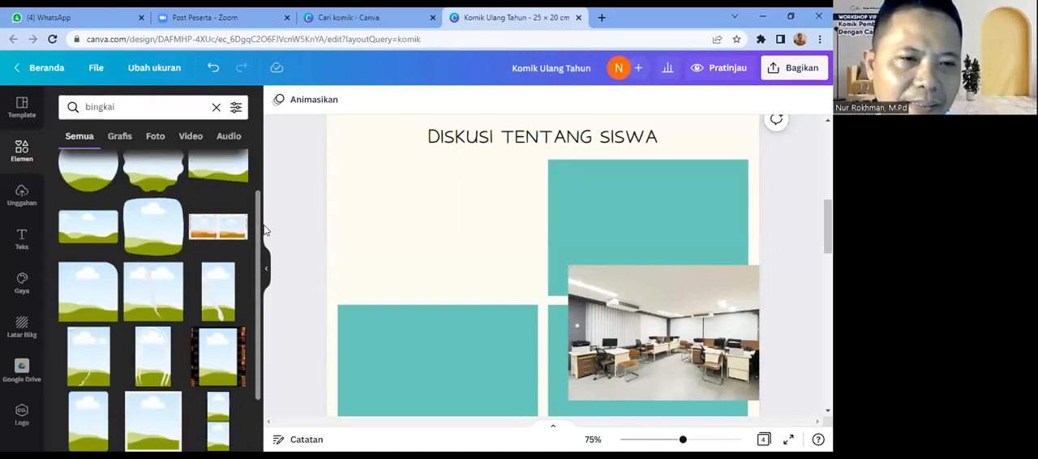
scroll(264, 338, "down", 3)
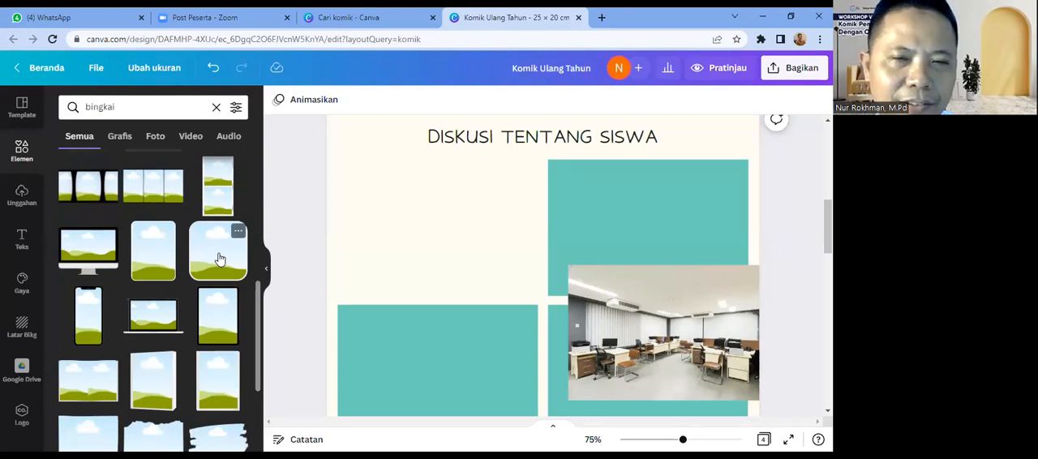
scroll(261, 260, "up", 2)
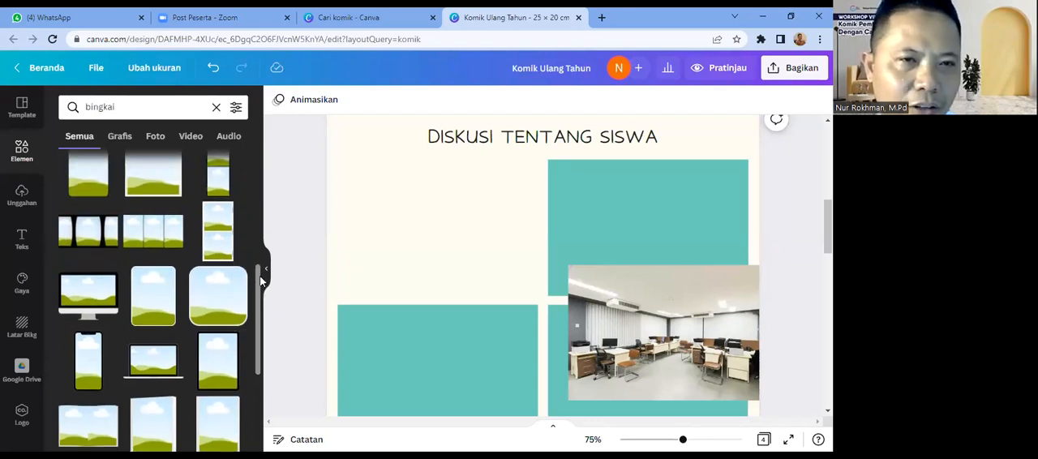
left_click_drag(261, 260, 264, 206)
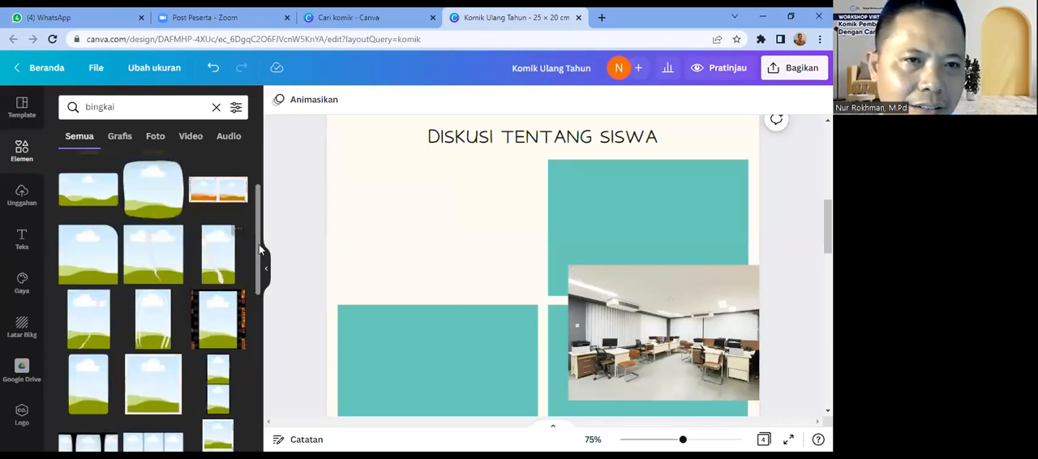
left_click_drag(259, 244, 261, 262)
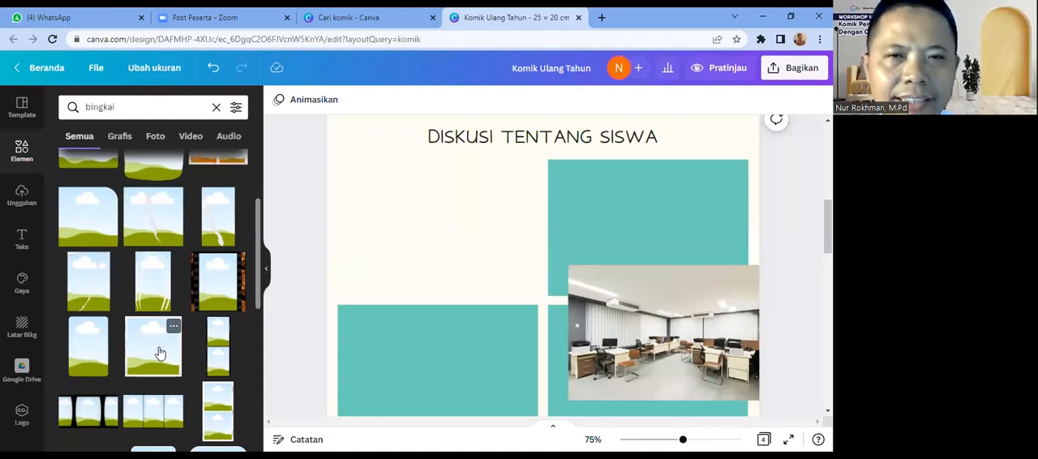
left_click_drag(160, 354, 421, 231)
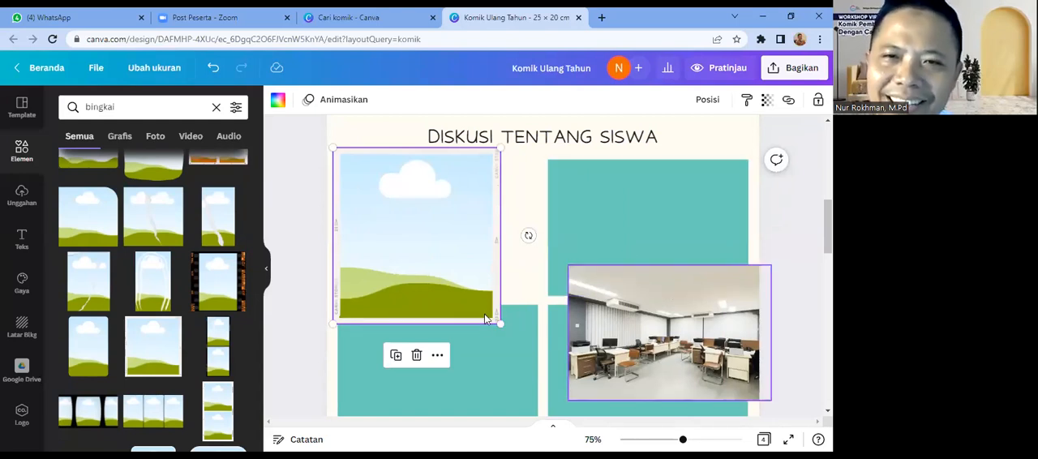
left_click(474, 365)
left_click_drag(660, 356, 460, 280)
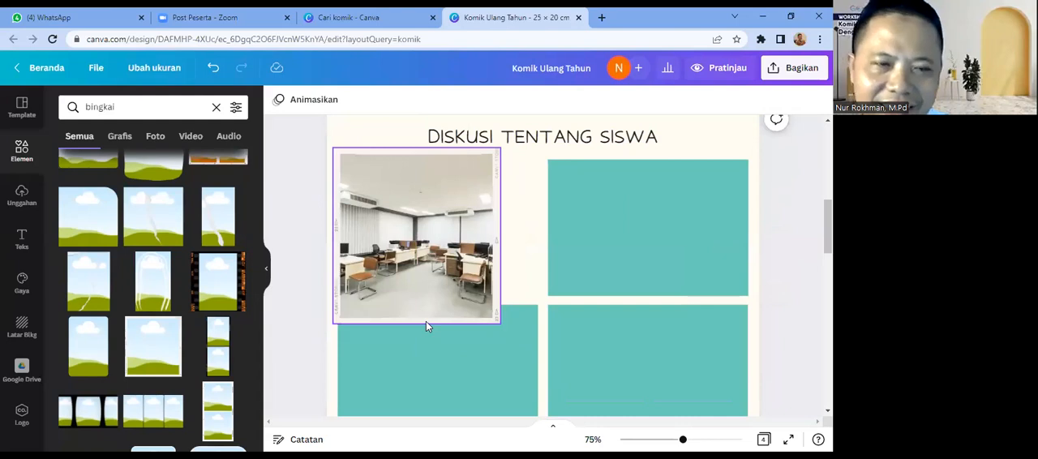
Step: Undo the placing of the office photo in the white-bordered frame and delete that frame from the page
left_click(210, 68)
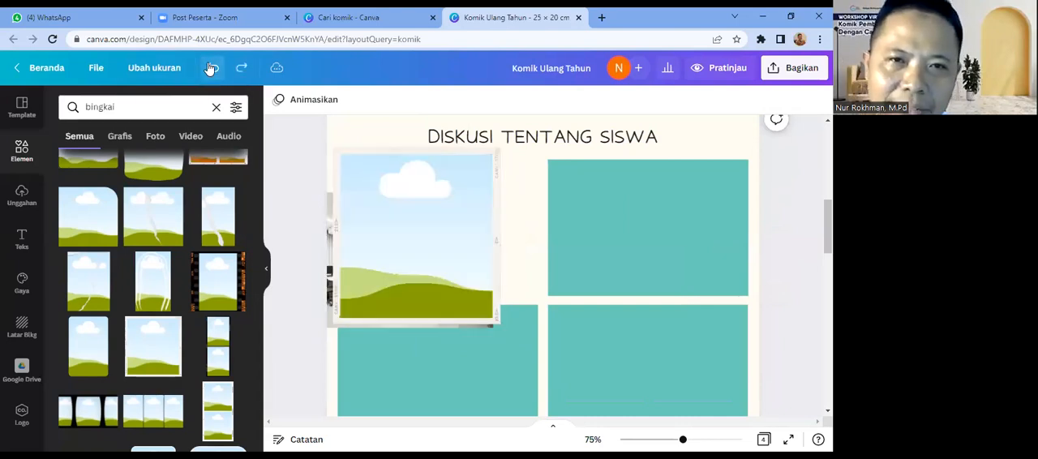
left_click(210, 69)
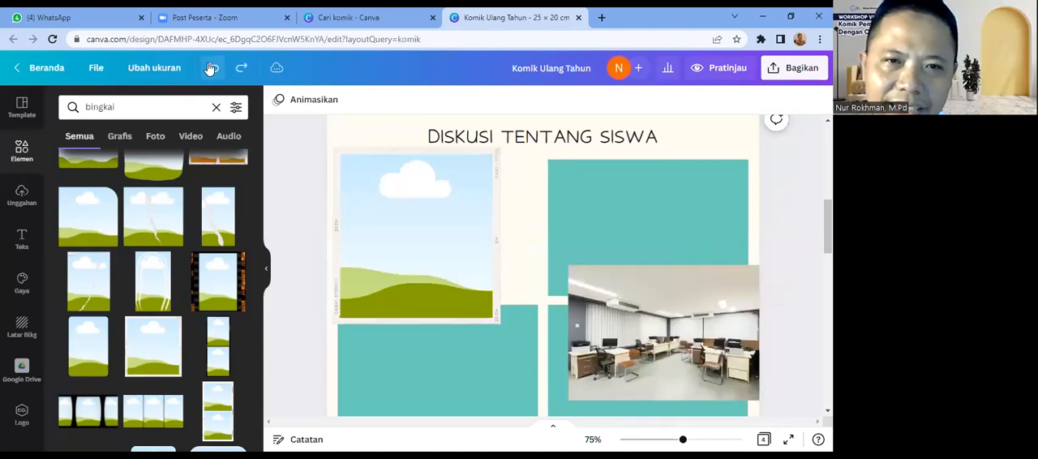
left_click_drag(393, 233, 519, 277)
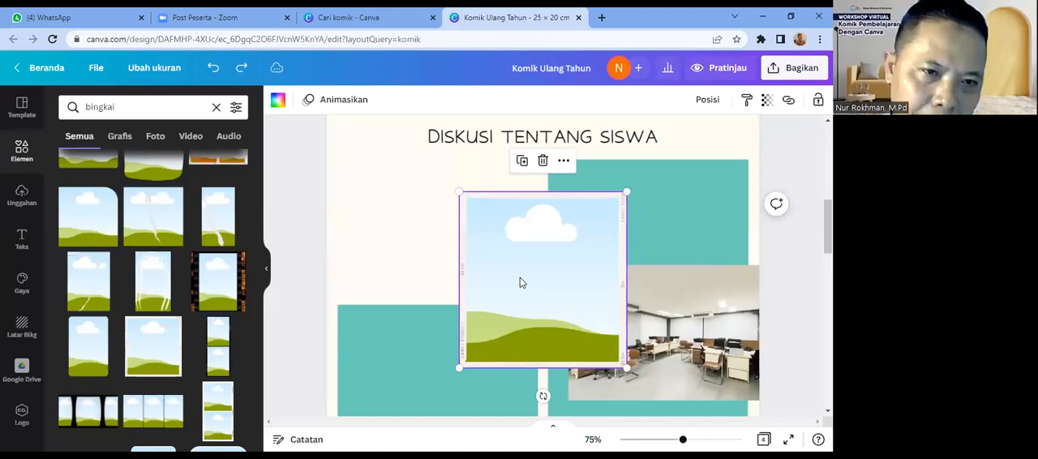
key("Delete")
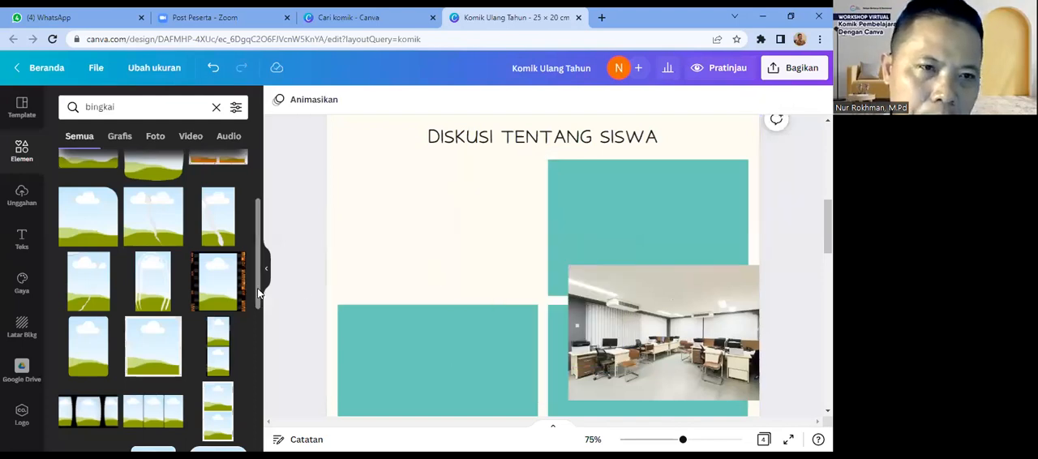
Step: Try the rounded square frame with a green border in the first panel area and enlarge it
scroll(257, 288, "down", 1)
scroll(259, 318, "down", 4)
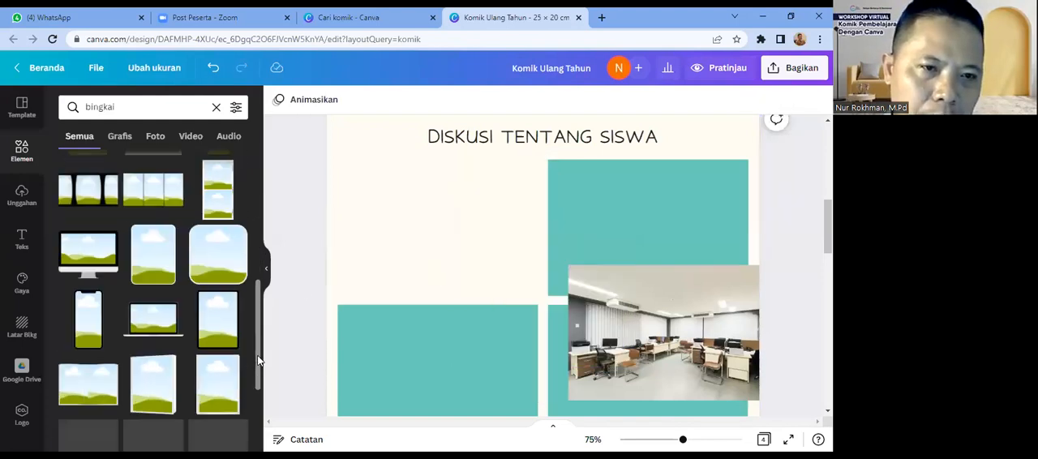
left_click(225, 263)
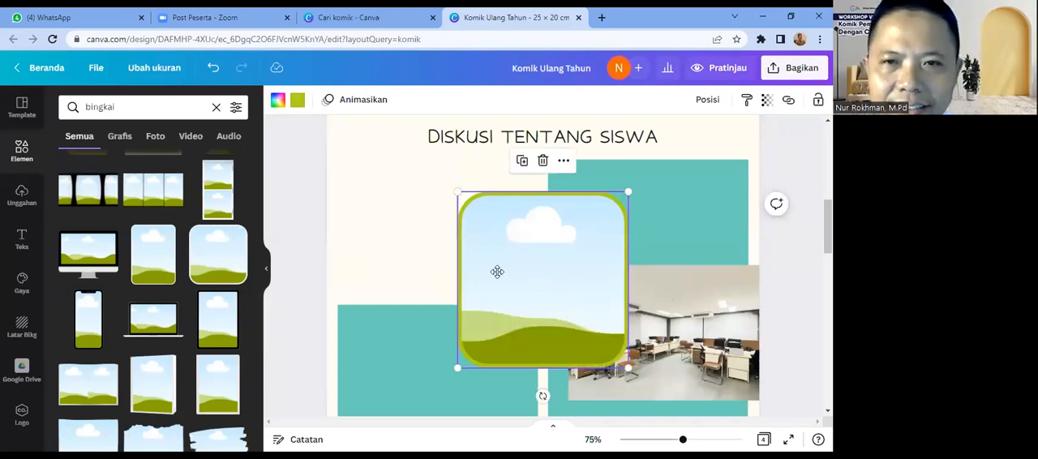
left_click_drag(430, 247, 426, 241)
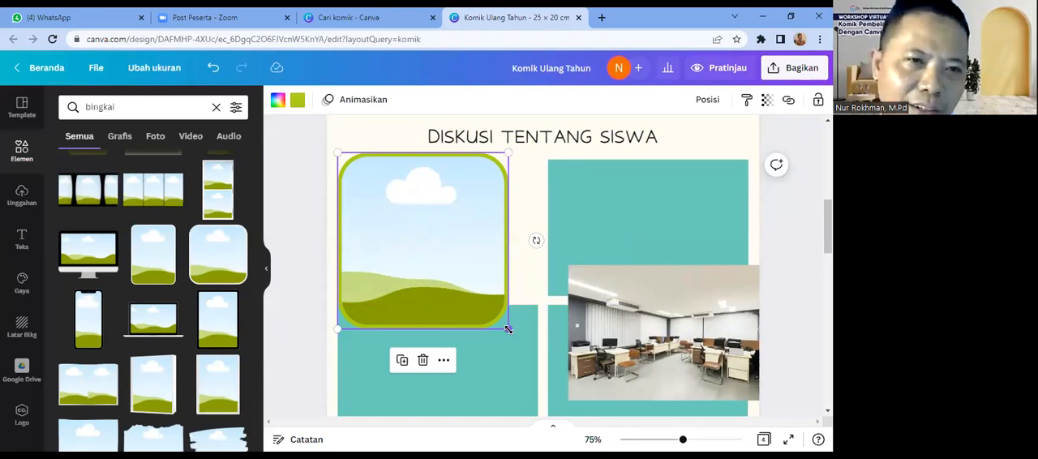
left_click_drag(498, 305, 537, 320)
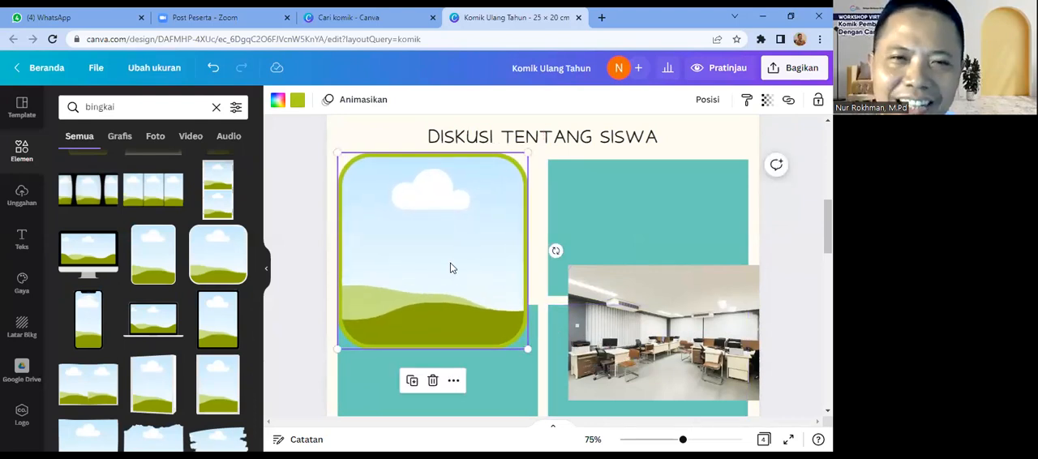
Step: Delete the rounded green-bordered frame from page 2
mouse_move(828, 227)
left_mouse_down()
mouse_move(828, 257)
mouse_move(828, 223)
left_mouse_up()
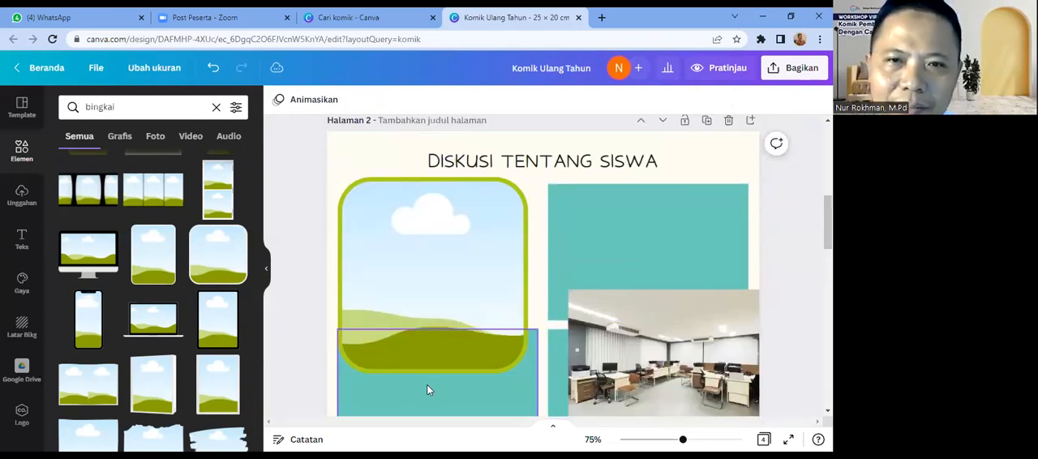
left_click(468, 283)
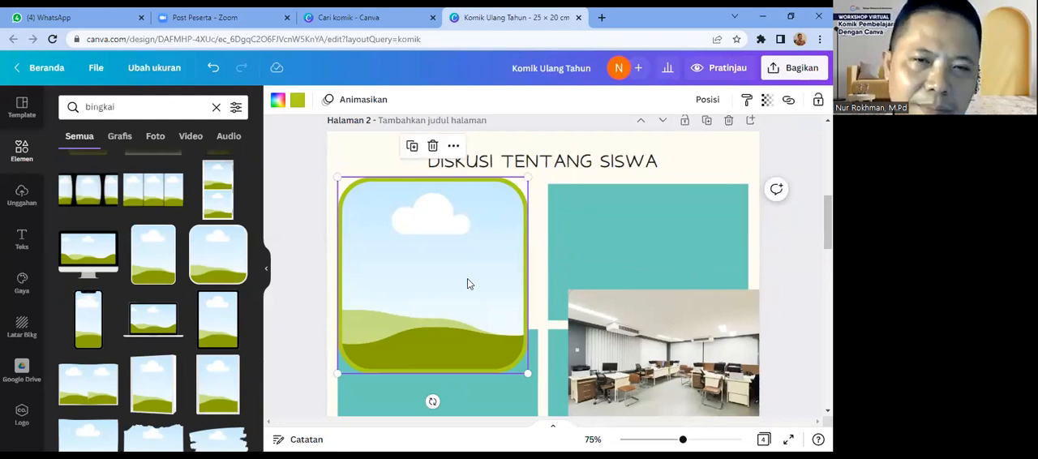
key("Delete")
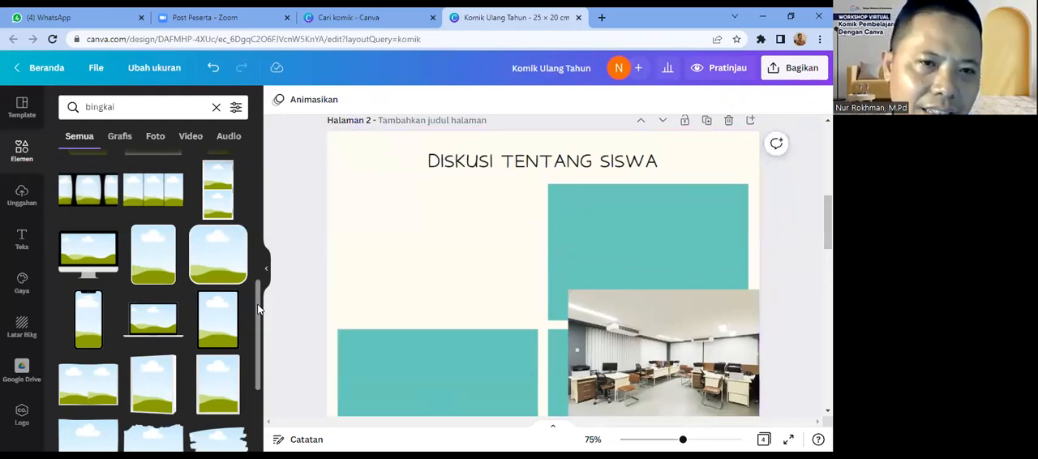
Step: Move the office photo back into the empty first panel area, aligned with the teal panel beside it
left_click_drag(257, 305, 273, 191)
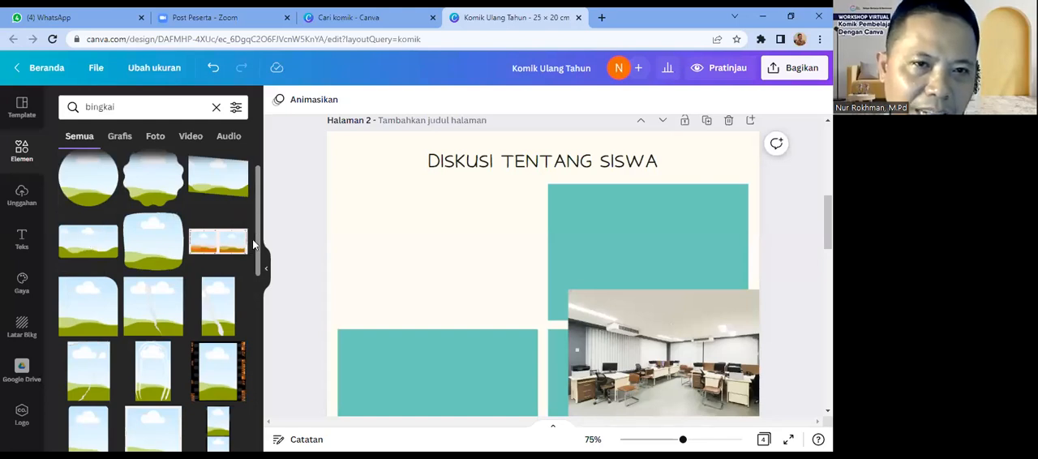
left_click_drag(258, 246, 267, 344)
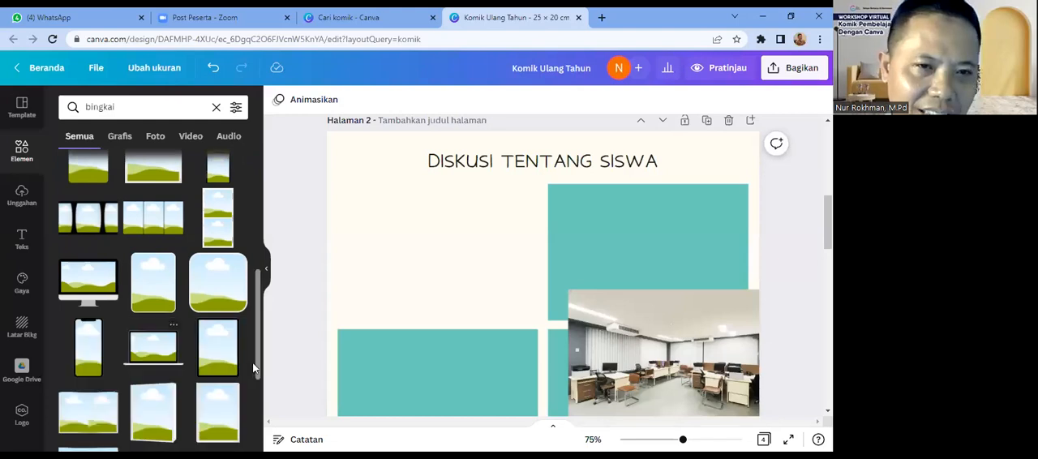
left_click_drag(259, 371, 260, 428)
left_click_drag(566, 386, 413, 278)
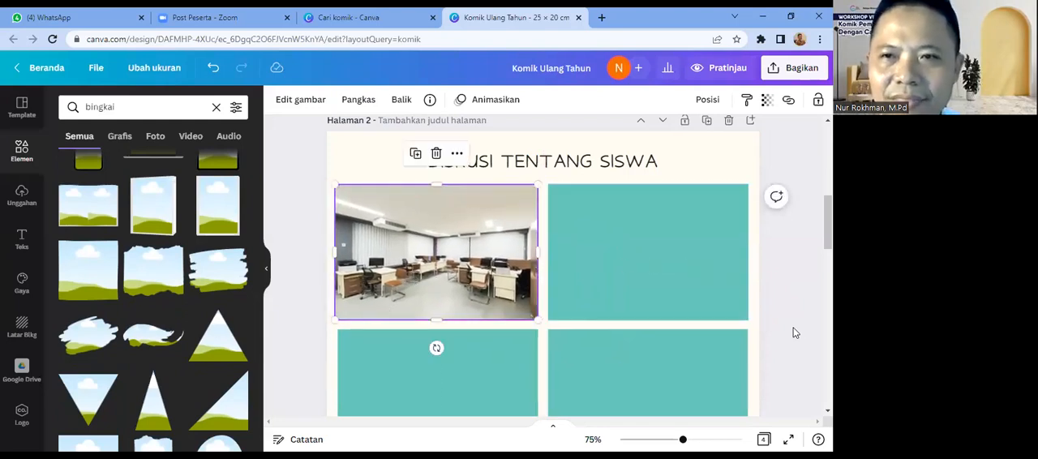
Step: Delete the teal second panel and put a duplicate of the office photo in its place
left_click(666, 284)
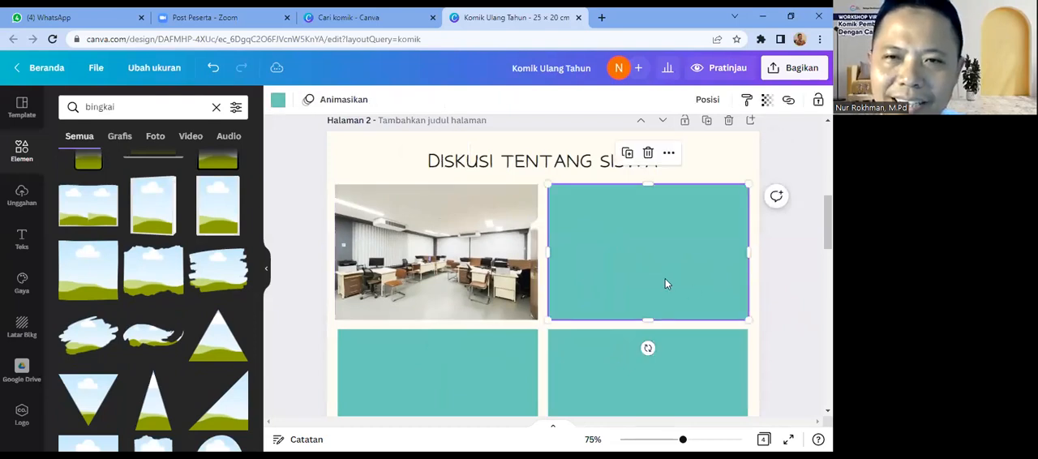
key("Delete")
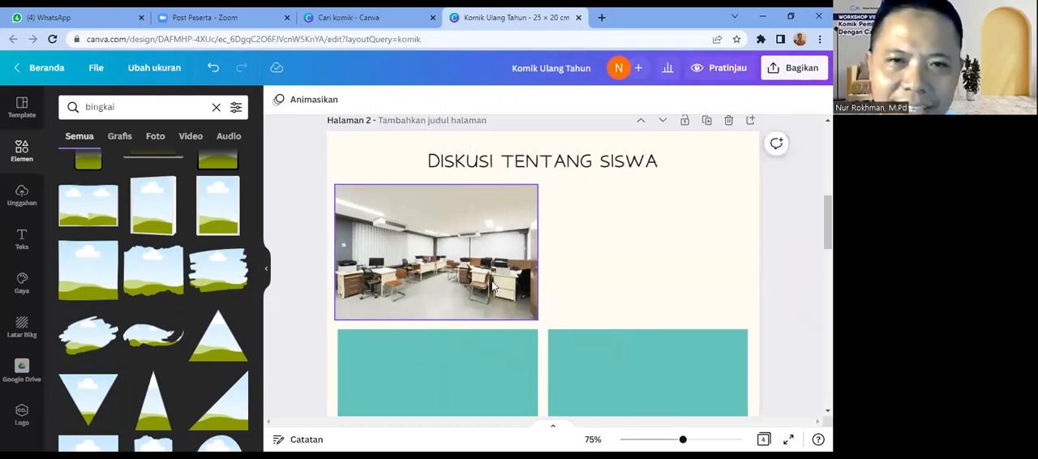
left_click(487, 285)
key("ctrl+d")
left_click_drag(433, 275, 638, 269)
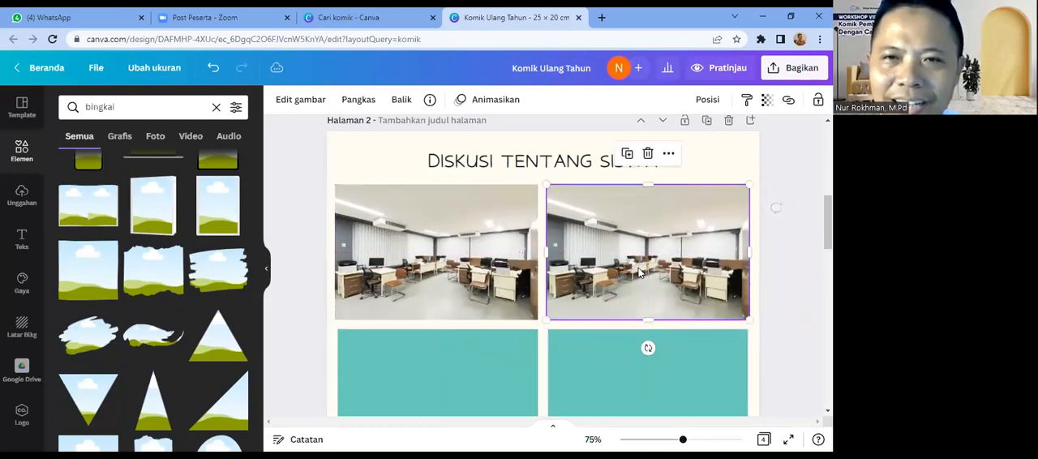
Step: Delete the two remaining teal rectangles of the third and fourth panels
left_click(421, 361)
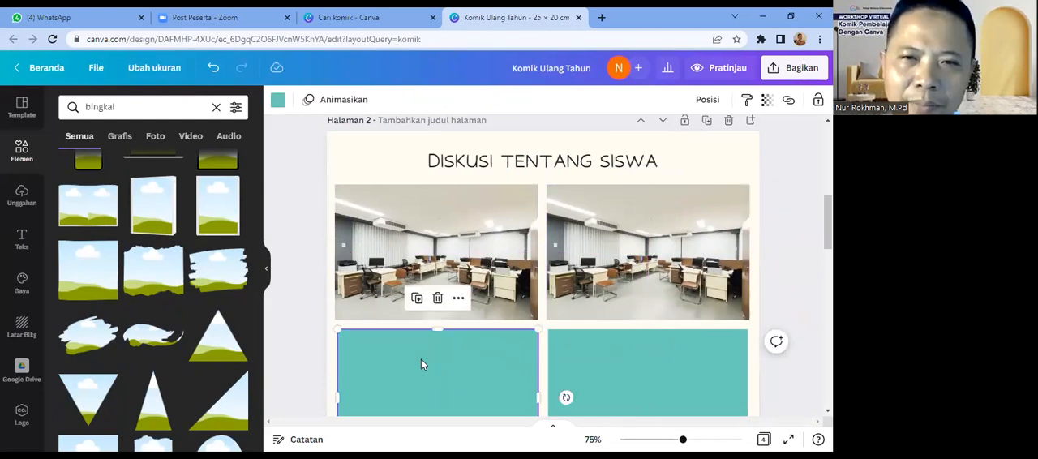
key("Delete")
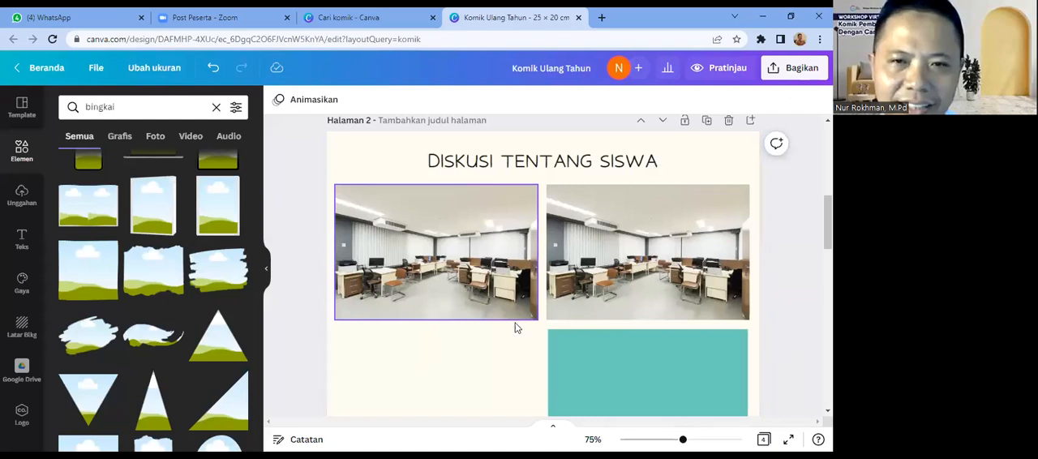
left_click(591, 393)
key("Delete")
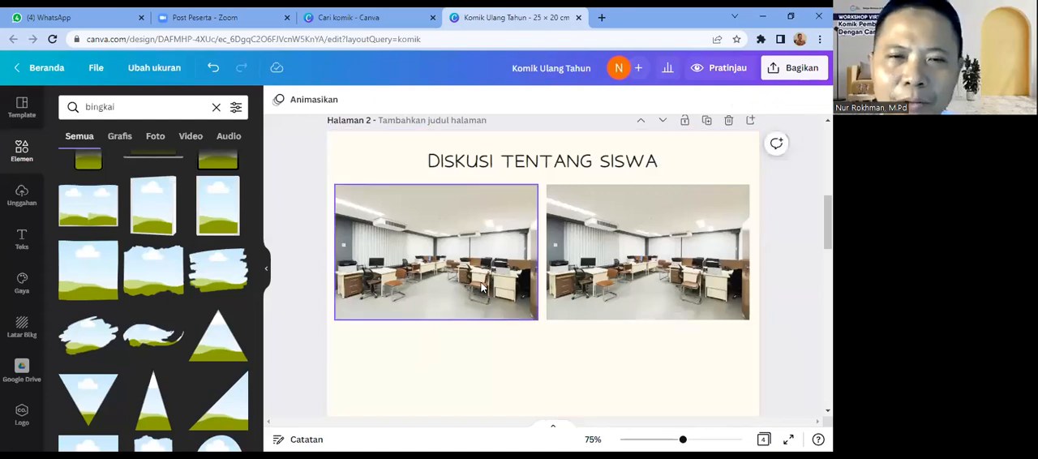
Step: Fill the empty third and fourth panel areas of page 2 with duplicates of the office photo, aligned with the upper panels
left_click(481, 287)
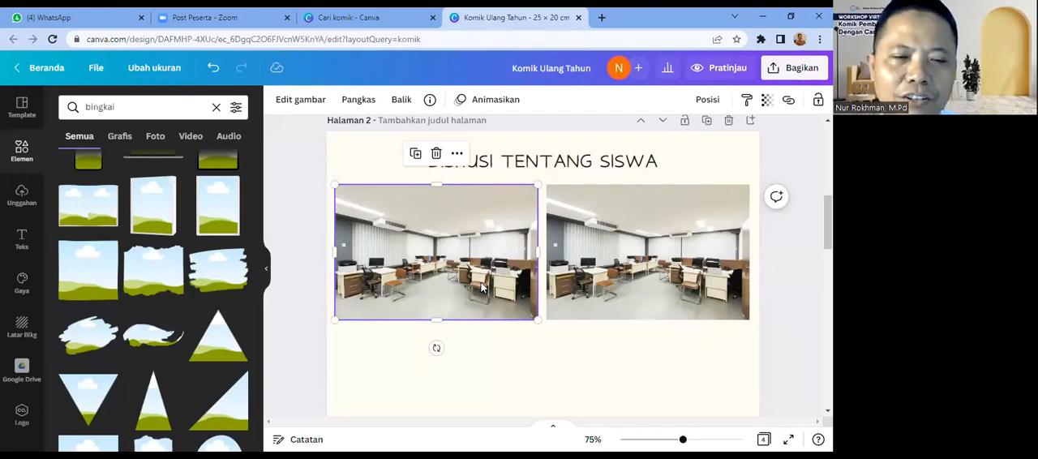
key("ctrl+d")
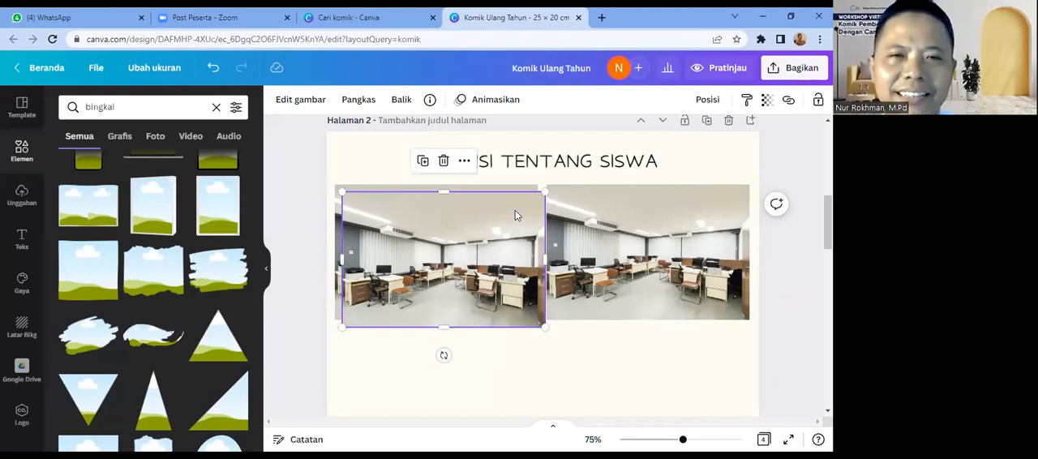
left_click_drag(503, 211, 496, 345)
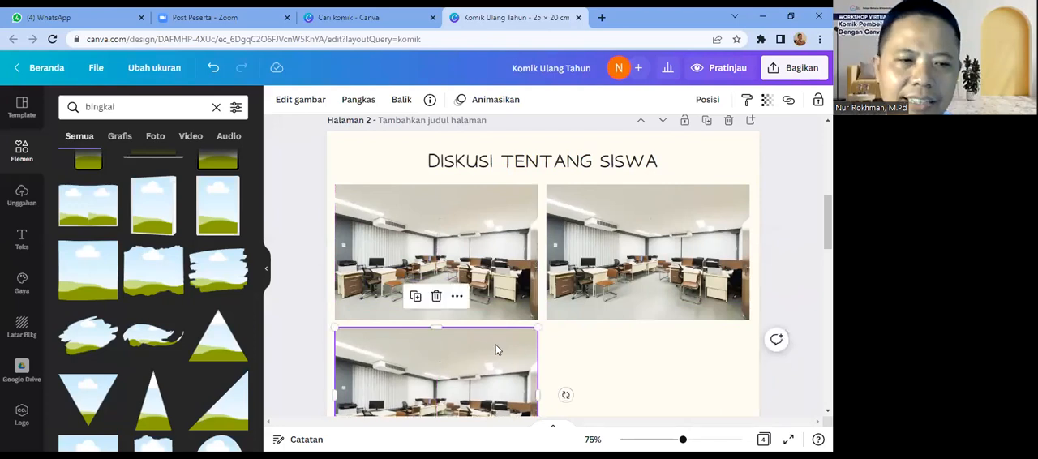
key("ctrl+v")
left_click_drag(498, 258, 703, 388)
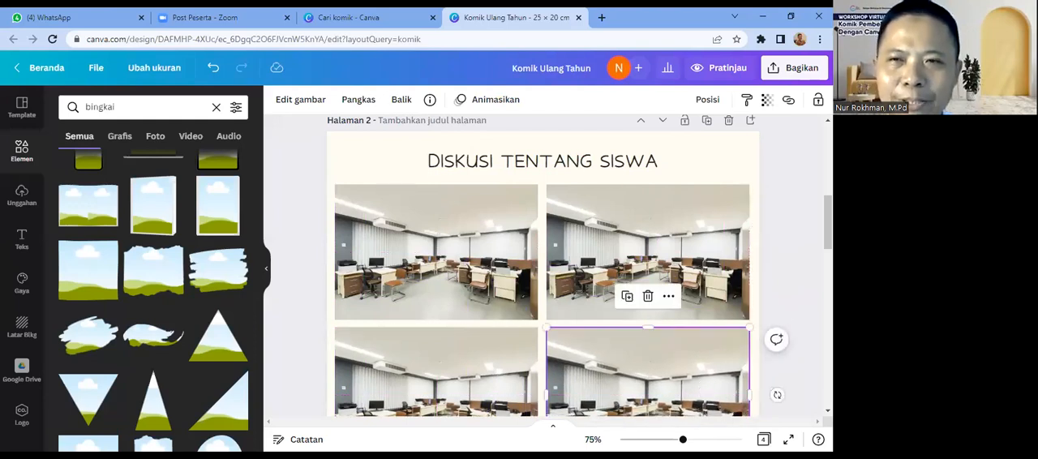
scroll(543, 266, "down", 2)
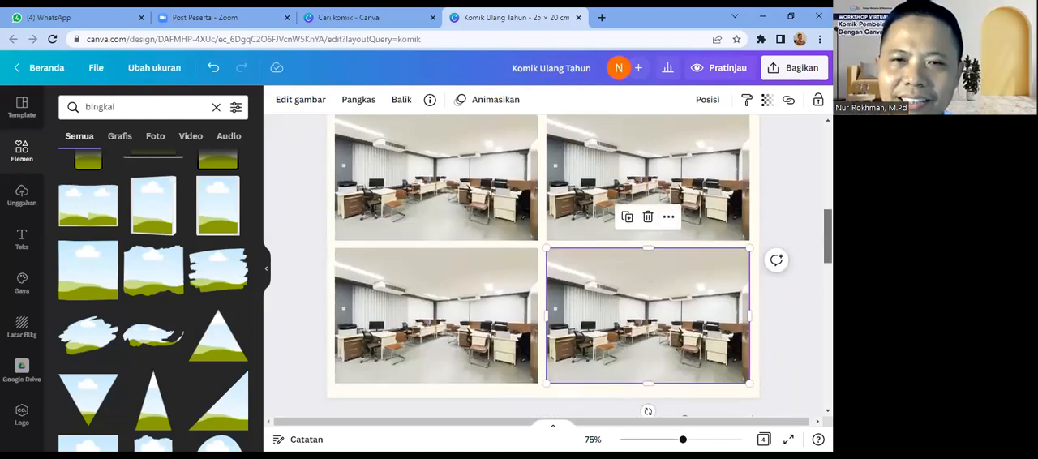
left_click_drag(827, 235, 827, 231)
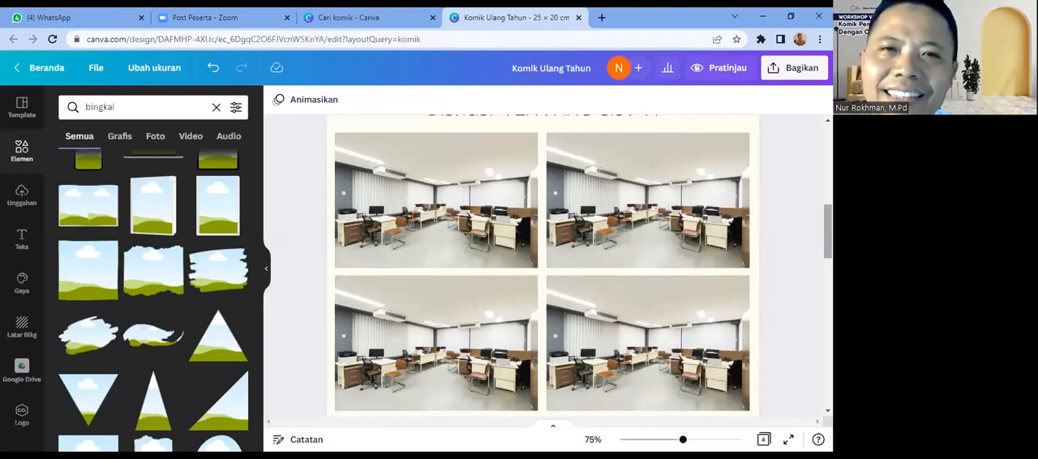
Step: Copy the standing man in blue trousers from the "SET ILUSTRASI" page into the first office panel of page 2
scroll(542, 263, "down", 4)
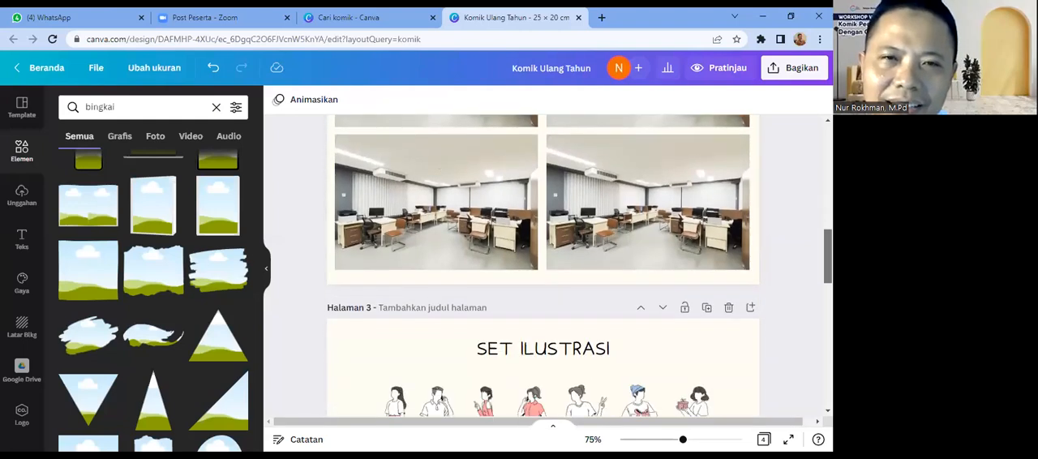
scroll(542, 266, "down", 4)
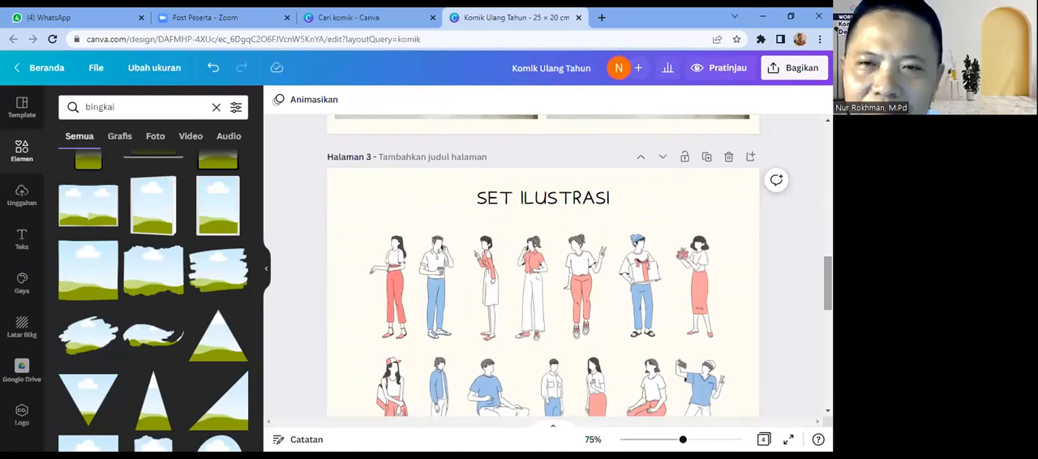
scroll(610, 345, "down", 2)
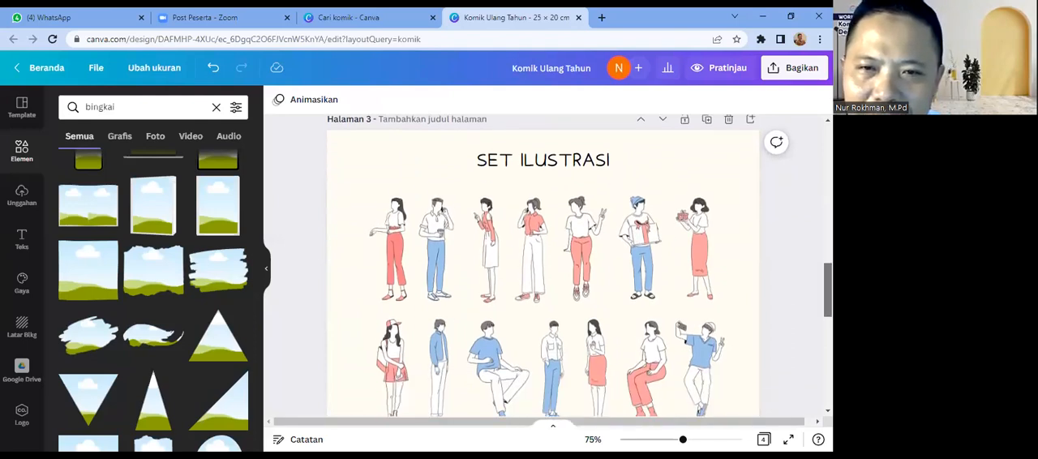
left_click(556, 350)
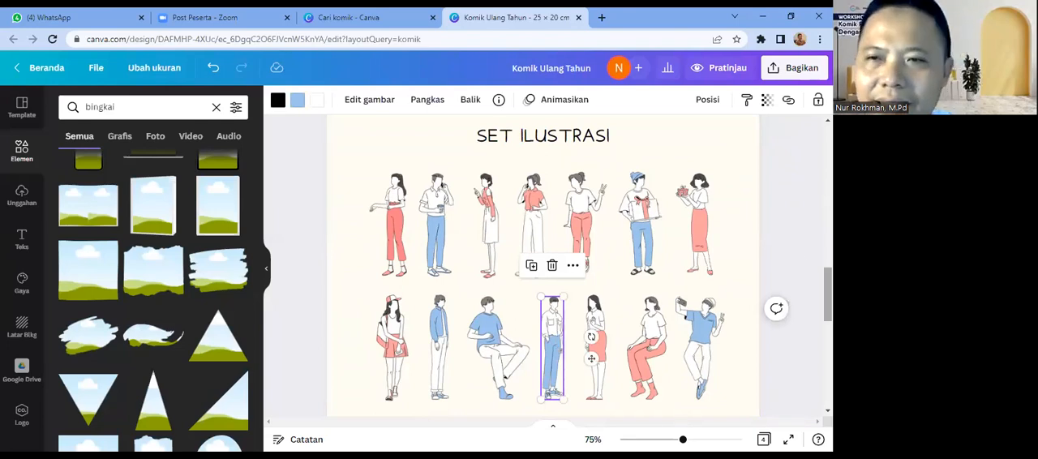
scroll(426, 258, "up", 5)
left_click(418, 256)
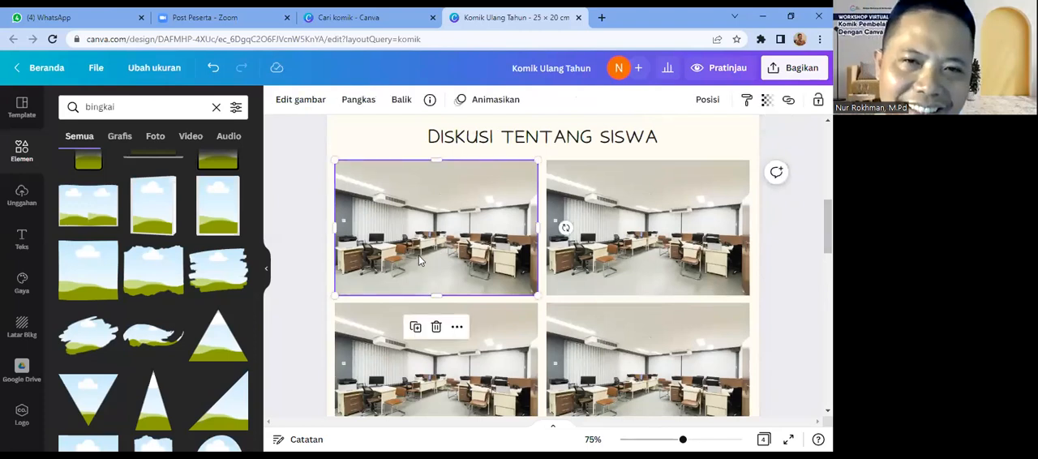
key("ctrl+v")
left_click_drag(552, 348, 393, 239)
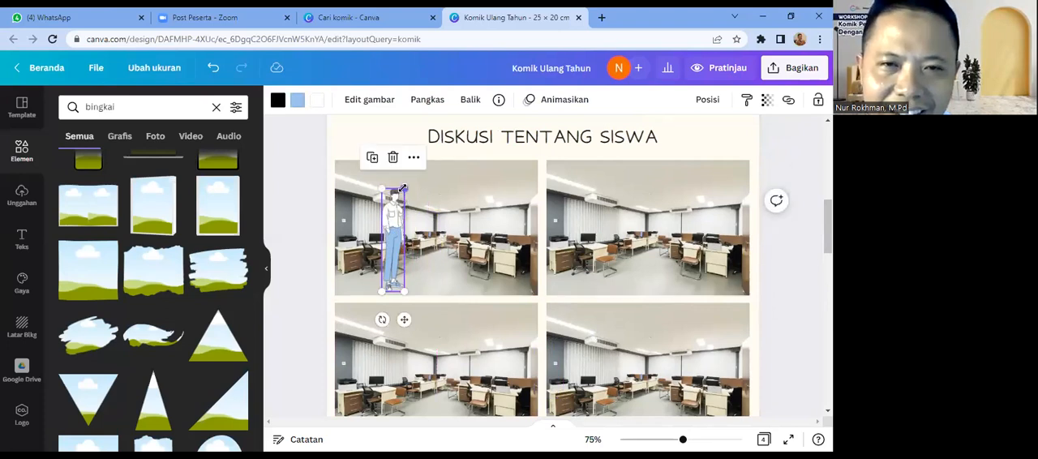
Step: Enlarge the standing man slightly and position him fully inside the first panel, beside the desks on its left
mouse_move(403, 190)
left_mouse_down()
mouse_move(396, 200)
mouse_move(405, 187)
left_mouse_up()
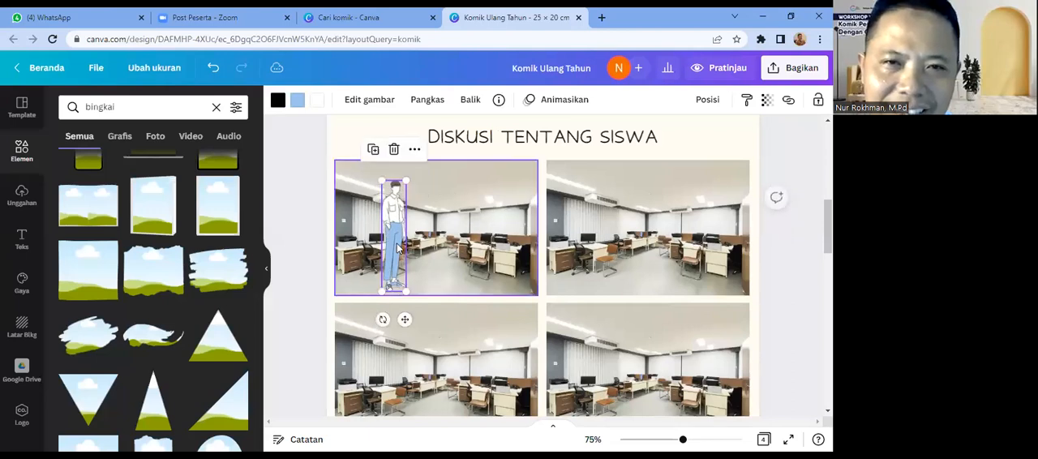
left_click_drag(398, 264, 388, 292)
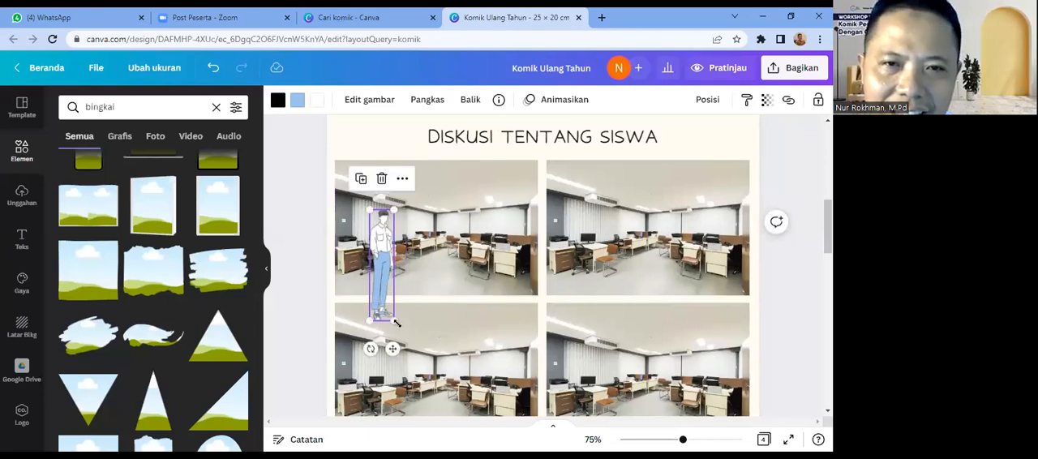
left_click_drag(395, 209, 454, 195)
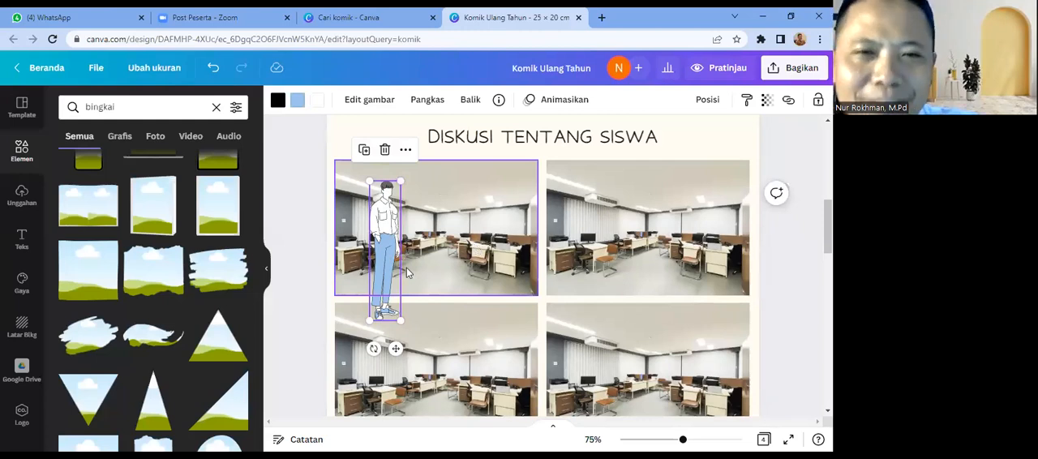
left_click_drag(386, 284, 401, 273)
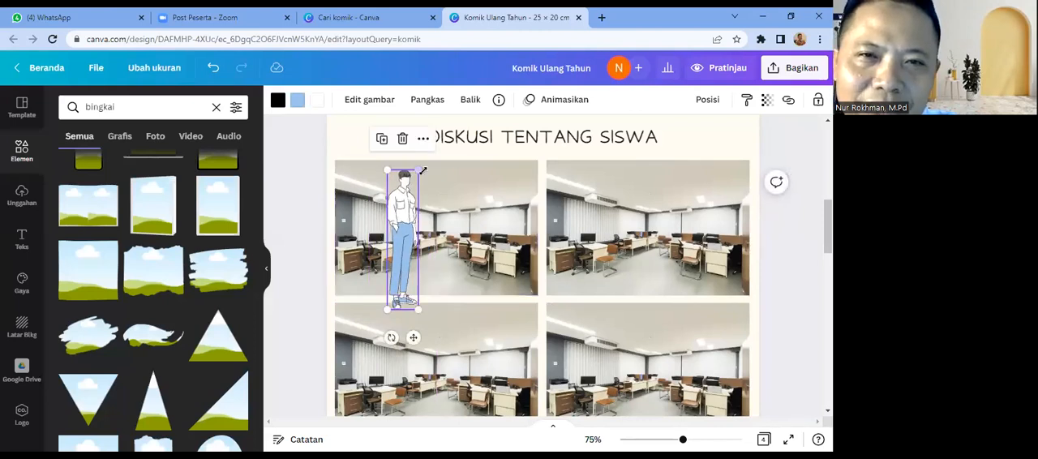
left_click_drag(418, 170, 404, 202)
left_click_drag(399, 266, 388, 246)
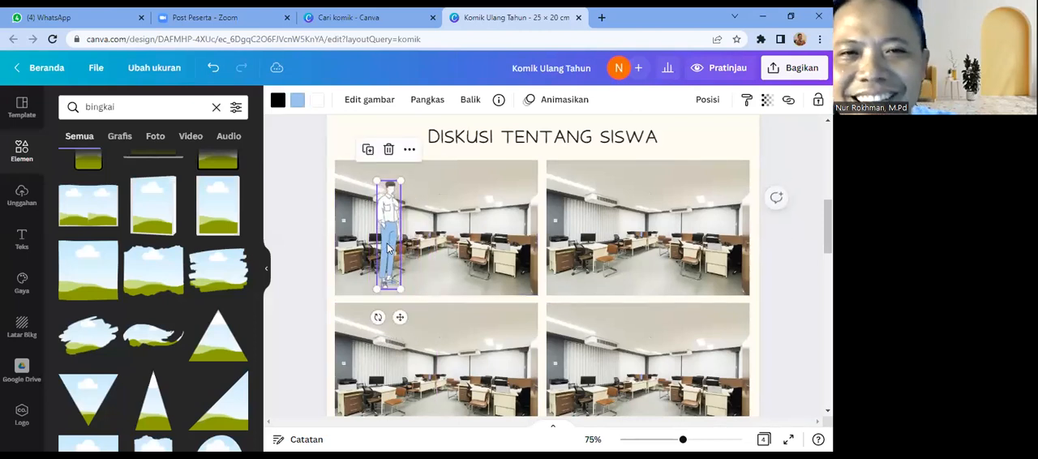
Step: Search the elements for "ruang kantor" and limit the results to graphics
left_click(443, 278)
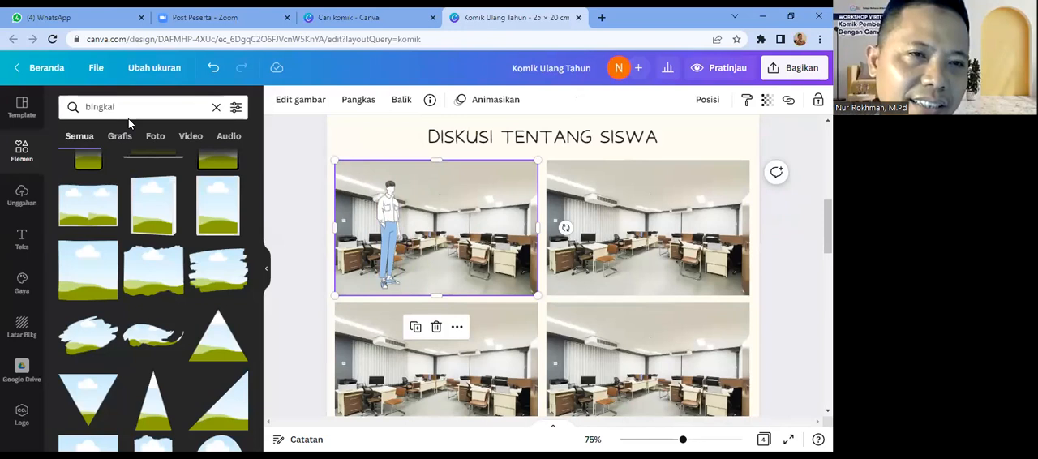
left_click(82, 107)
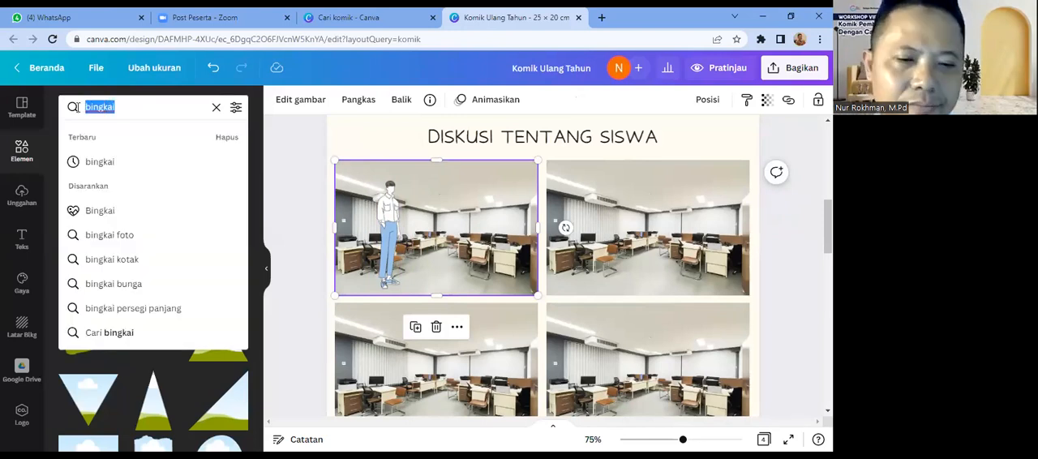
type("b")
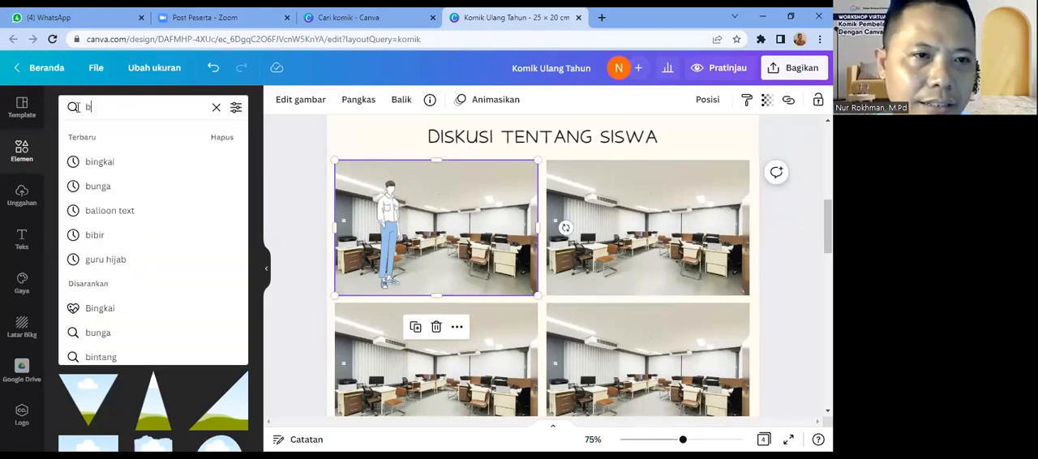
key("BackSpace")
type("ru")
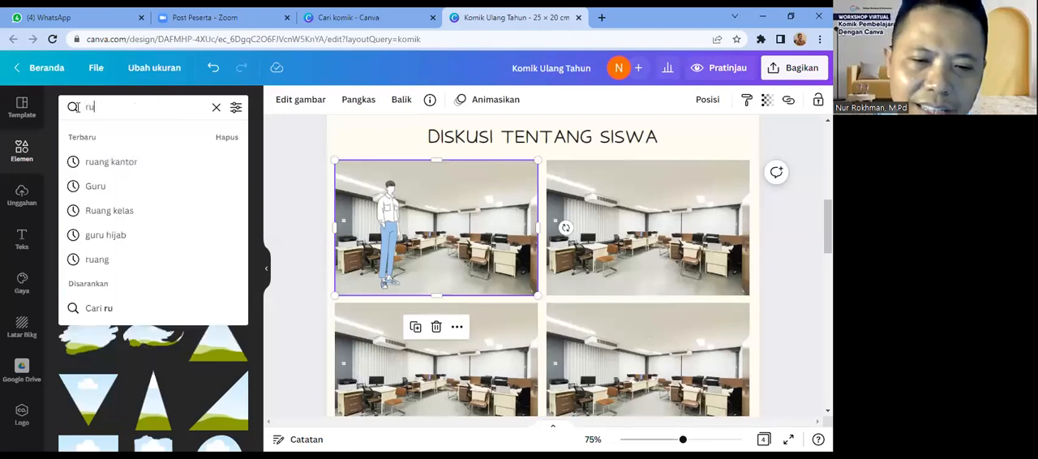
type("ang kantor")
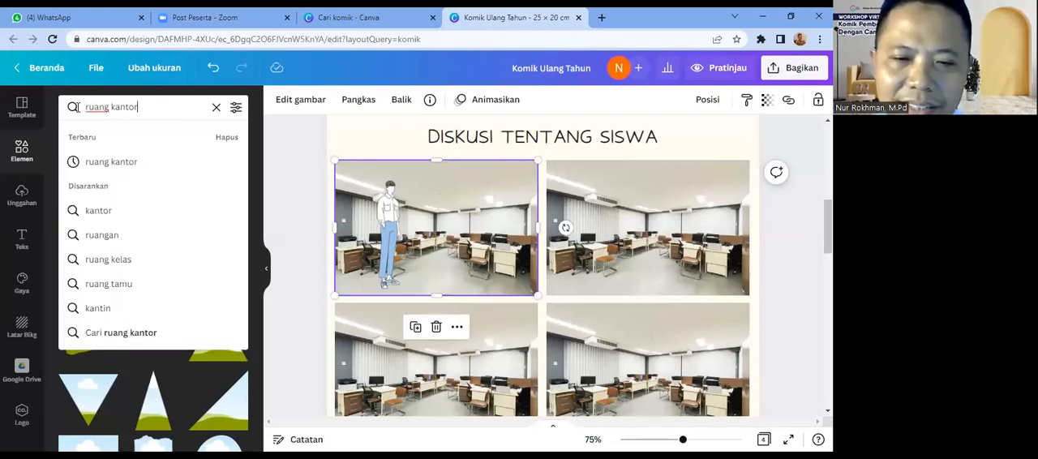
key("Return")
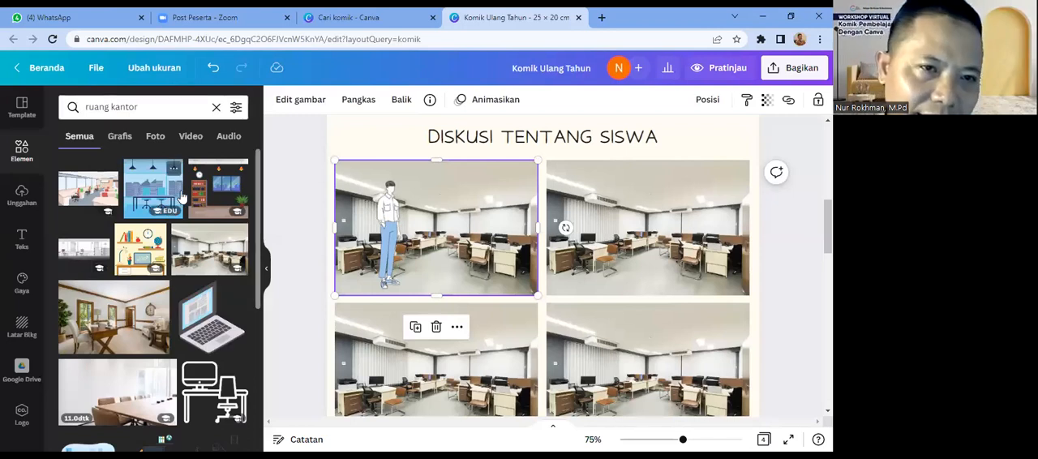
left_click(120, 138)
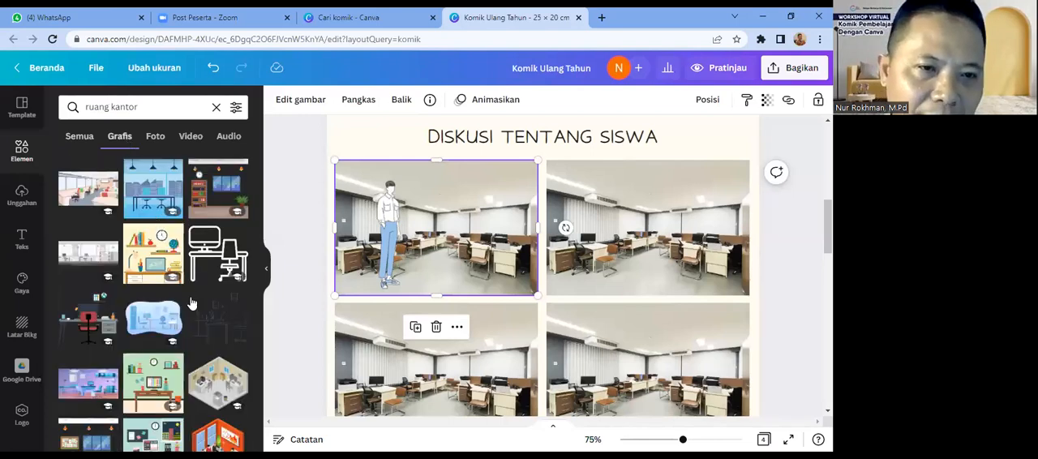
Step: Look through the office-room graphics for an illustrated room that could serve as a panel background
left_click_drag(257, 260, 263, 344)
scroll(263, 361, "down", 3)
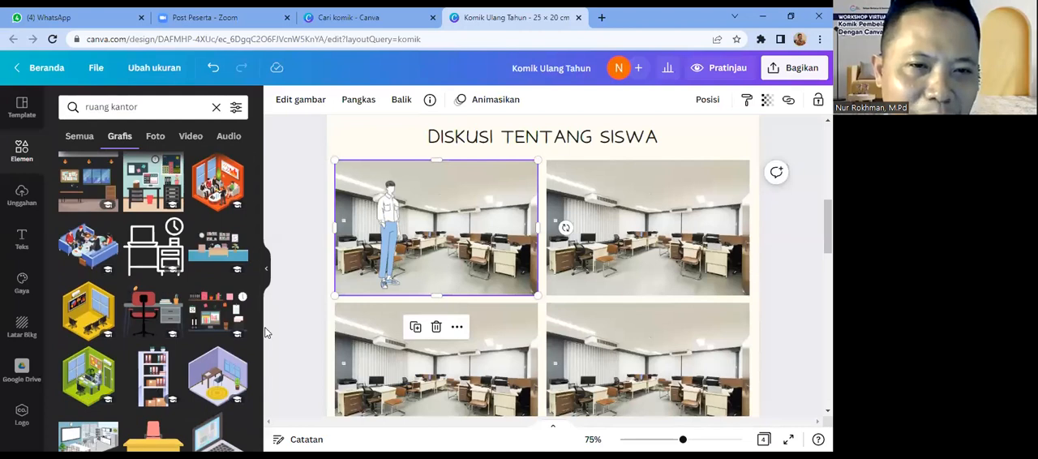
scroll(258, 365, "down", 2)
scroll(258, 365, "down", 3)
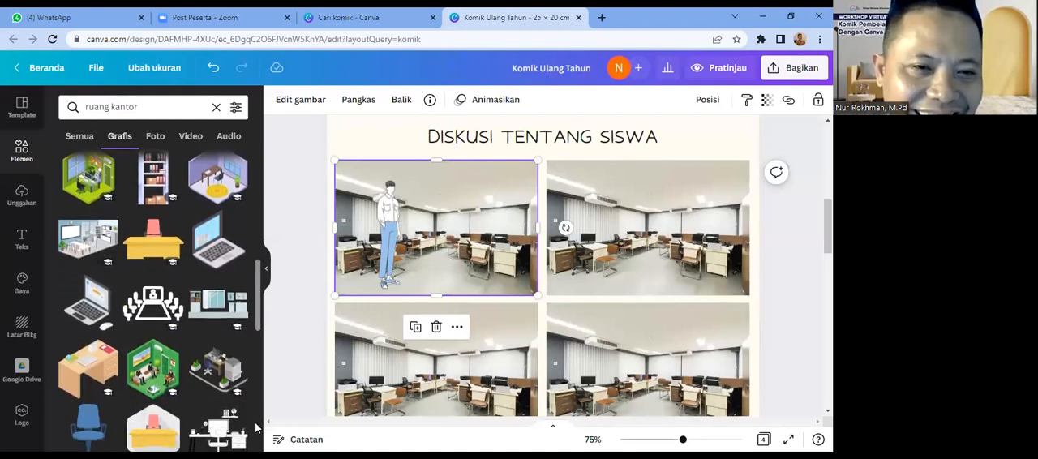
scroll(258, 409, "down", 3)
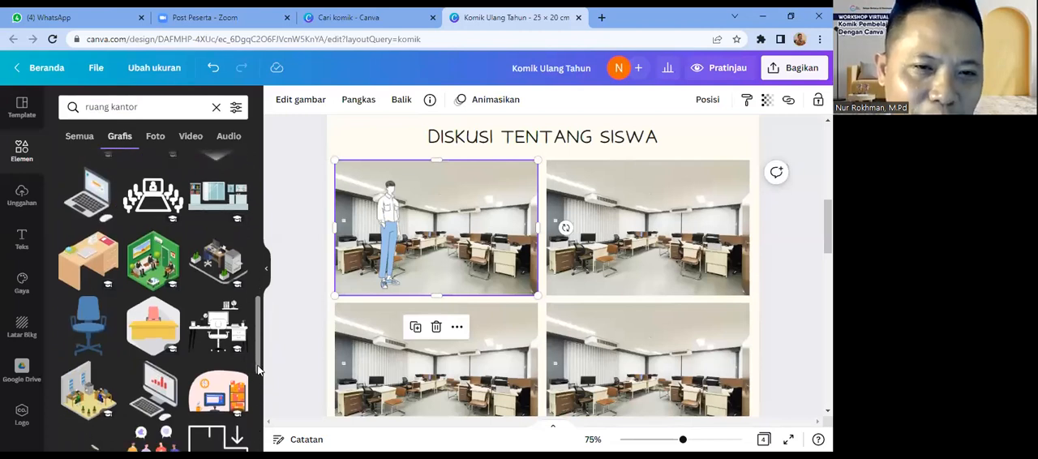
scroll(258, 404, "down", 2)
scroll(258, 401, "down", 3)
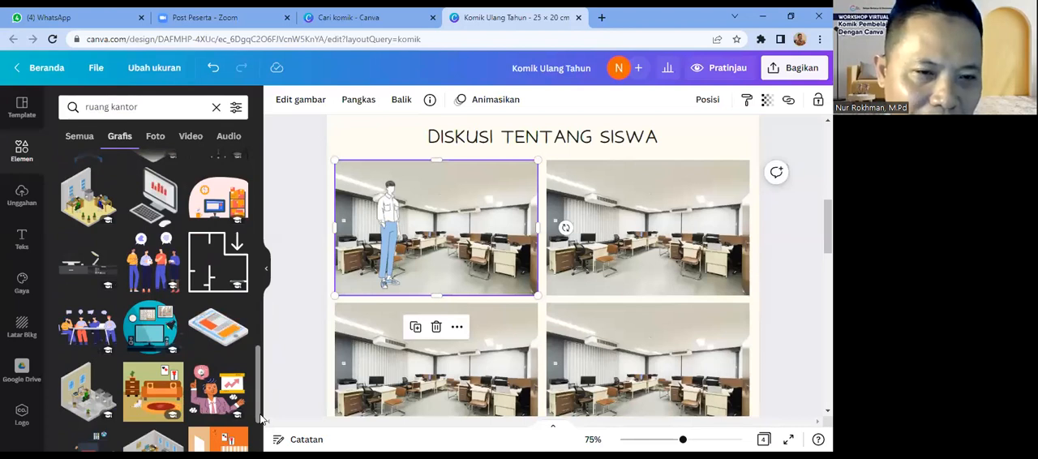
left_click_drag(261, 415, 260, 428)
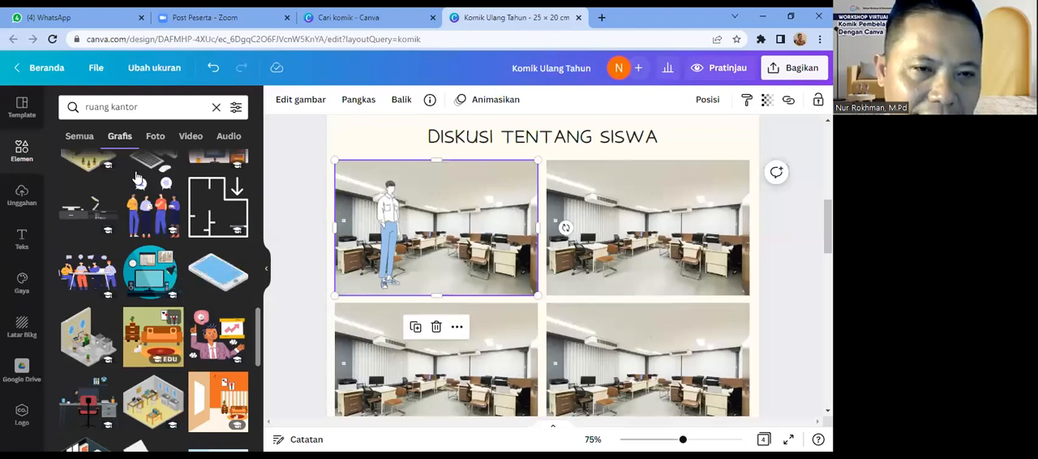
Step: Search the graphics for "ruang tamu" and place the living-room illustration with the teal sofa over the panels of page 2
double_click(116, 107)
type("tamu")
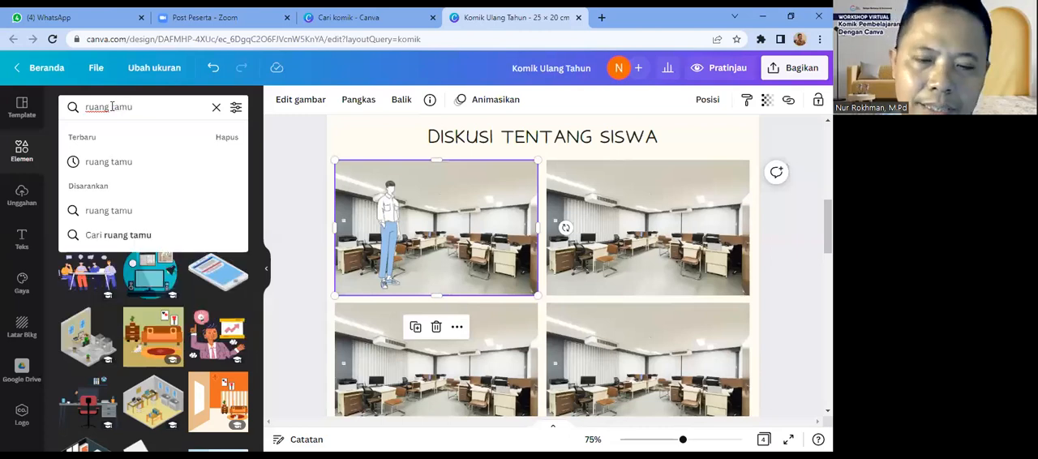
key("Return")
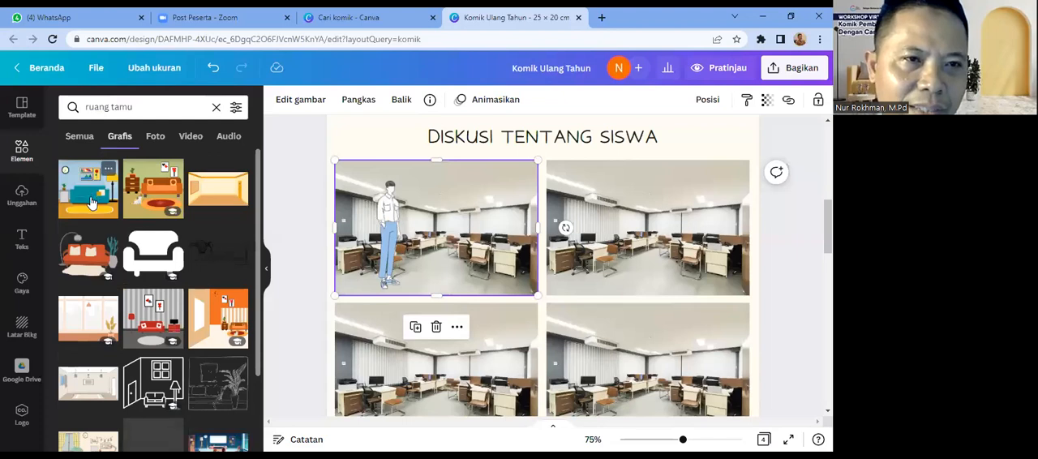
left_click(91, 203)
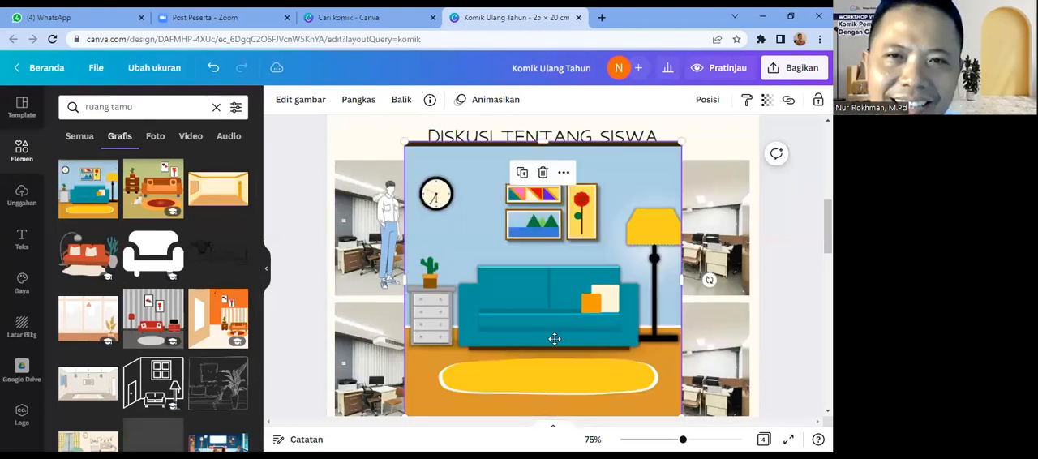
left_click_drag(547, 245, 520, 253)
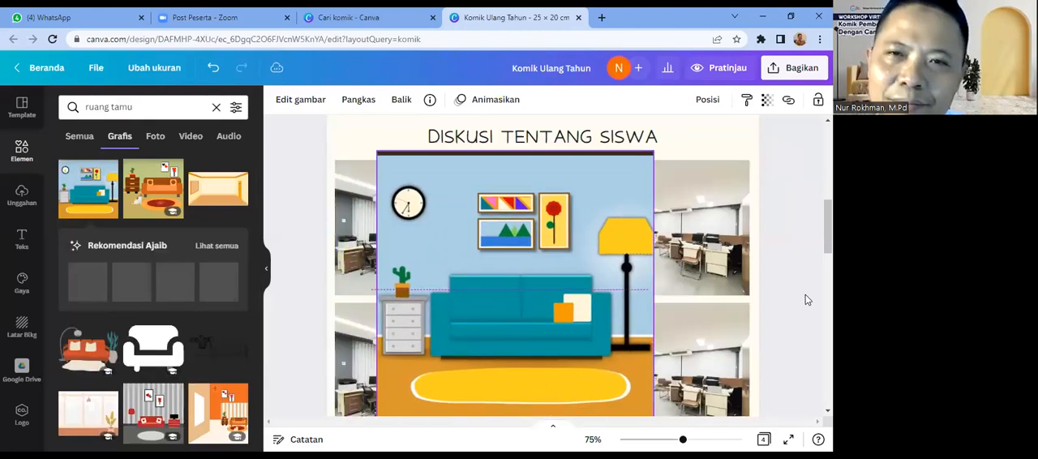
scroll(527, 338, "down", 2)
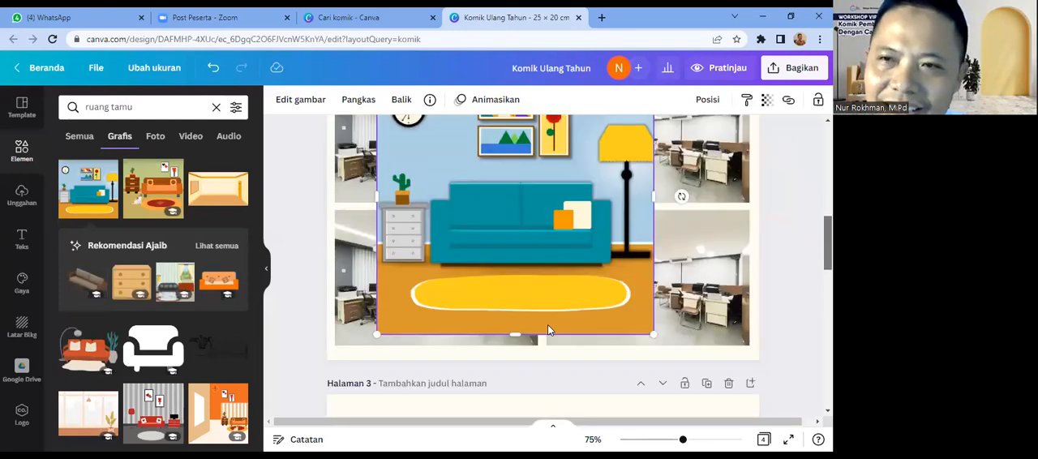
left_click(529, 321)
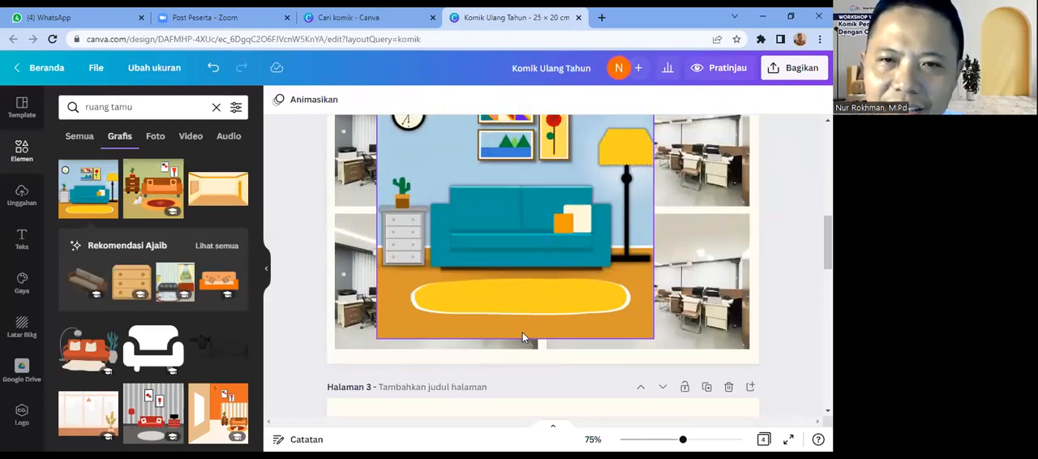
Step: Trim the living-room illustration at its lower and upper edges and align it with the top-left corner of the first panel
left_click(518, 334)
left_click_drag(515, 337, 521, 297)
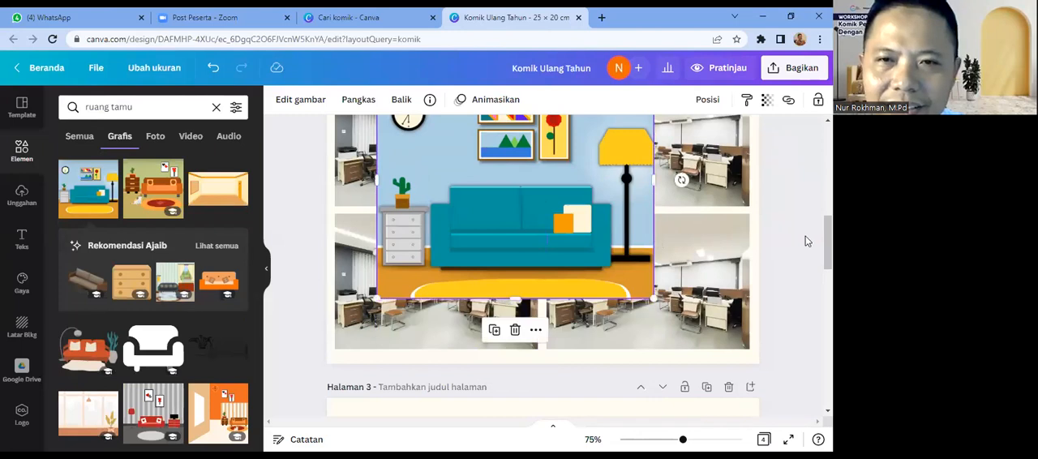
scroll(805, 236, "up", 1)
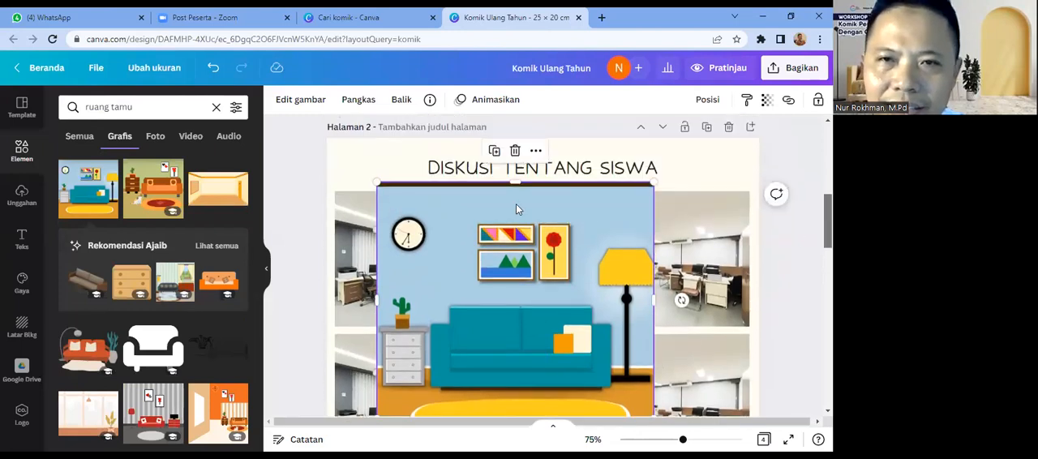
left_click(515, 181)
left_click(518, 203)
left_click_drag(515, 184, 456, 236)
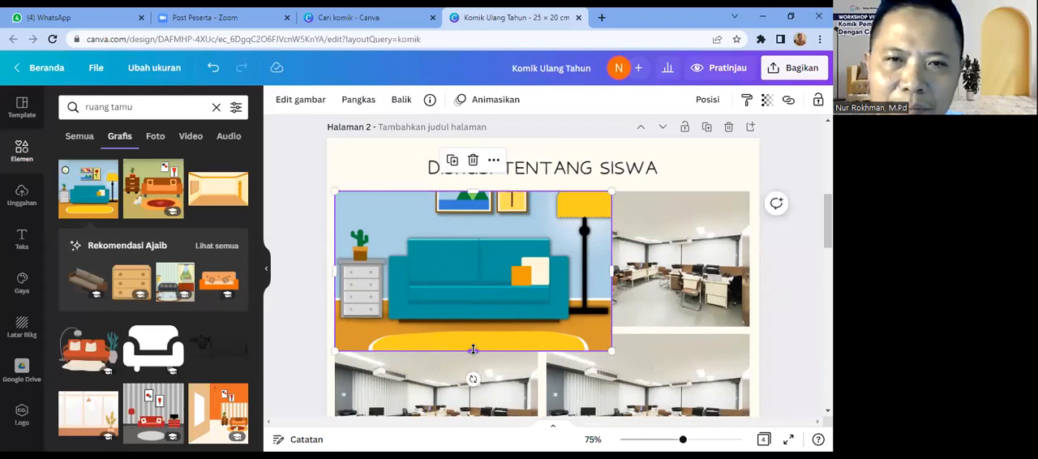
Step: Crop the lower and right edges of the living-room illustration so it fits exactly within the first panel
left_click_drag(473, 350, 473, 333)
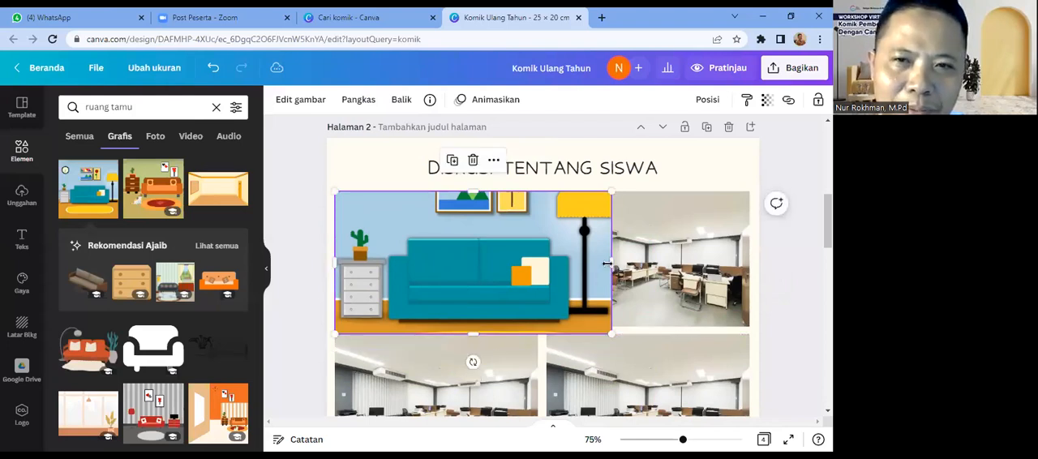
mouse_move(614, 261)
left_mouse_down()
mouse_move(568, 261)
mouse_move(596, 261)
left_mouse_up()
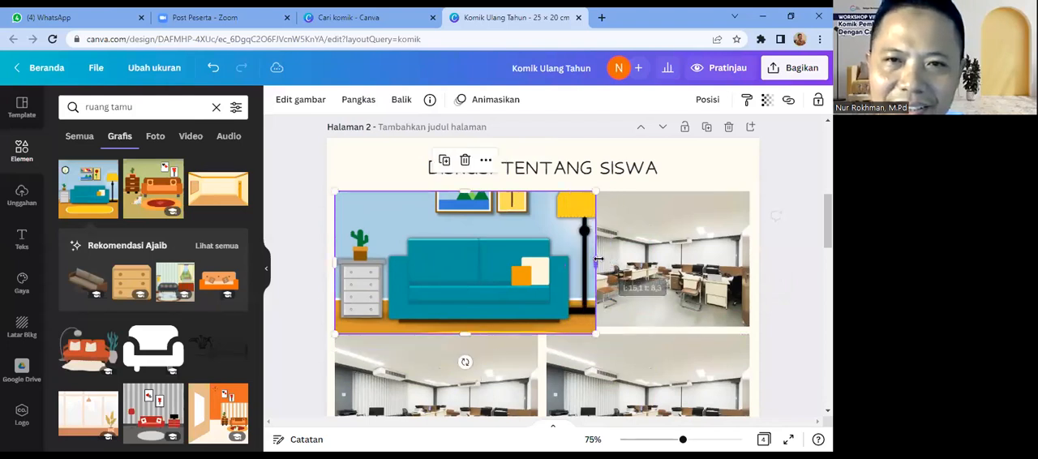
left_click_drag(592, 193, 590, 195)
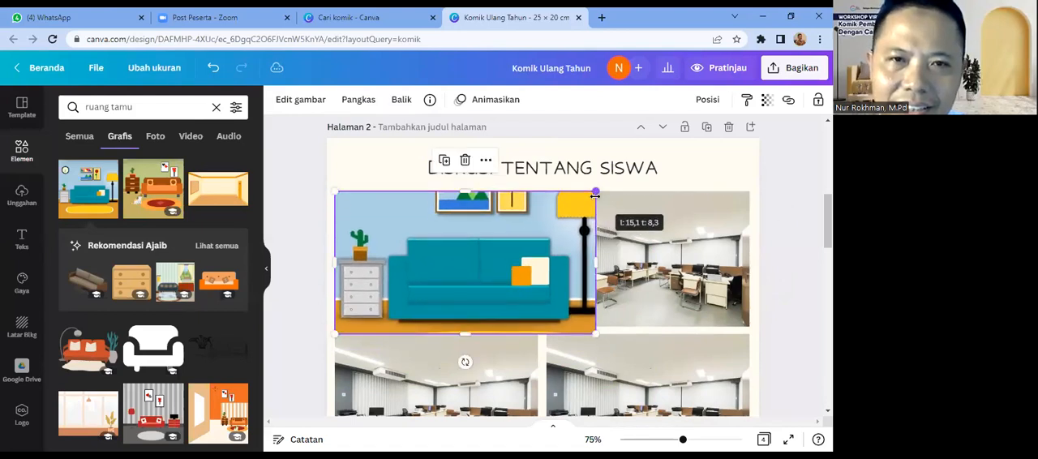
left_click_drag(595, 258, 536, 258)
left_click_drag(434, 331, 434, 326)
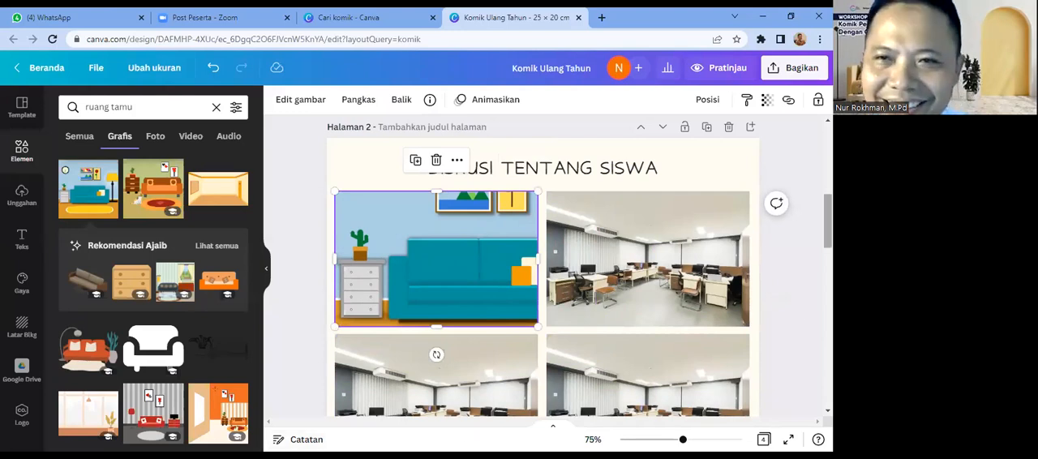
Step: Copy the seated man in the blue shirt from the "SET ILUSTRASI" page and place him on the first panel's sofa
scroll(543, 268, "down", 3)
scroll(543, 267, "up", 2)
scroll(544, 268, "down", 3)
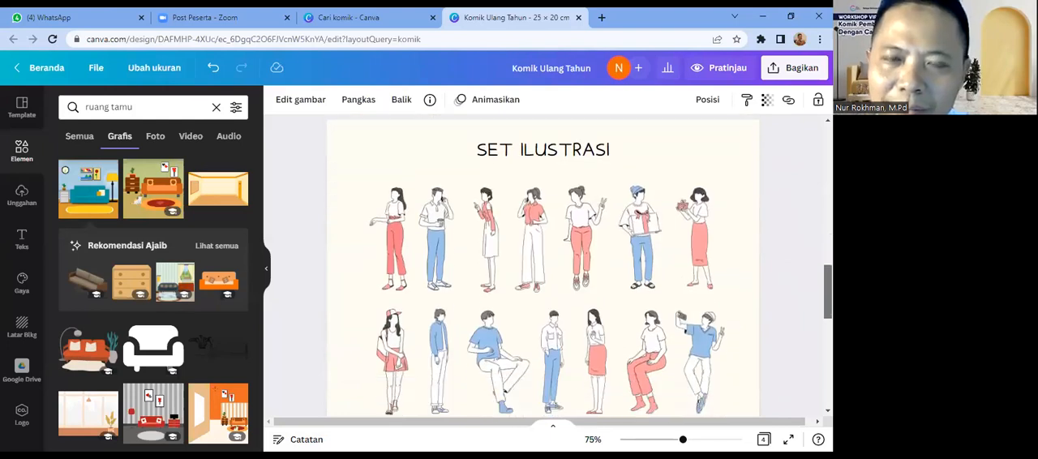
left_click(622, 351)
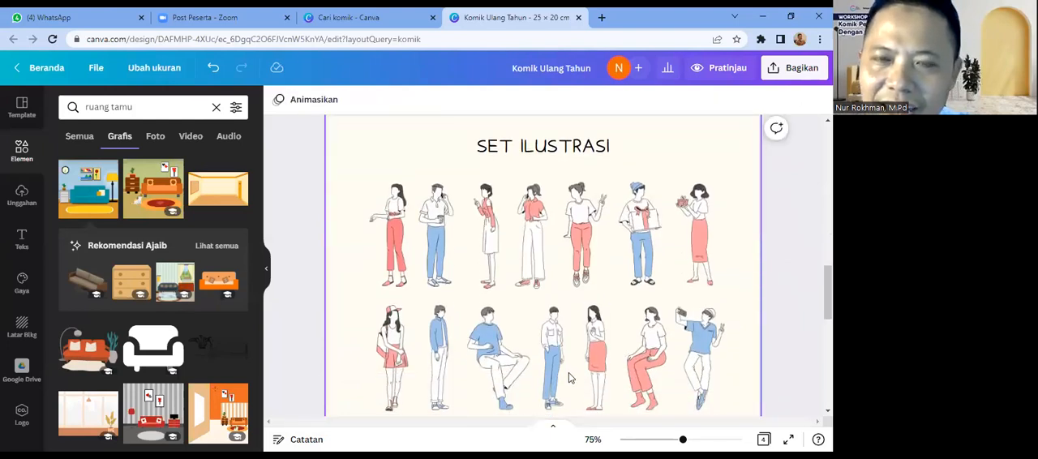
left_click(498, 370)
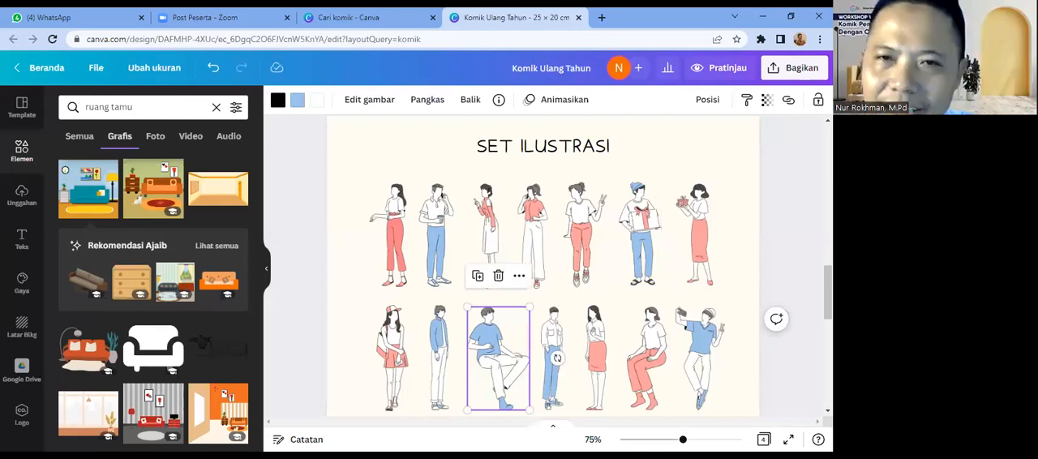
scroll(827, 292, "up", 5)
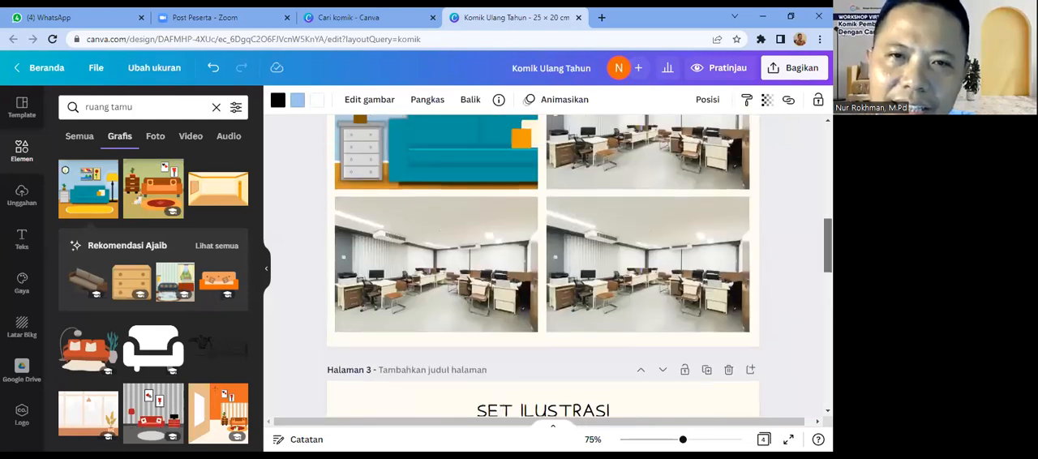
left_click_drag(828, 232, 828, 230)
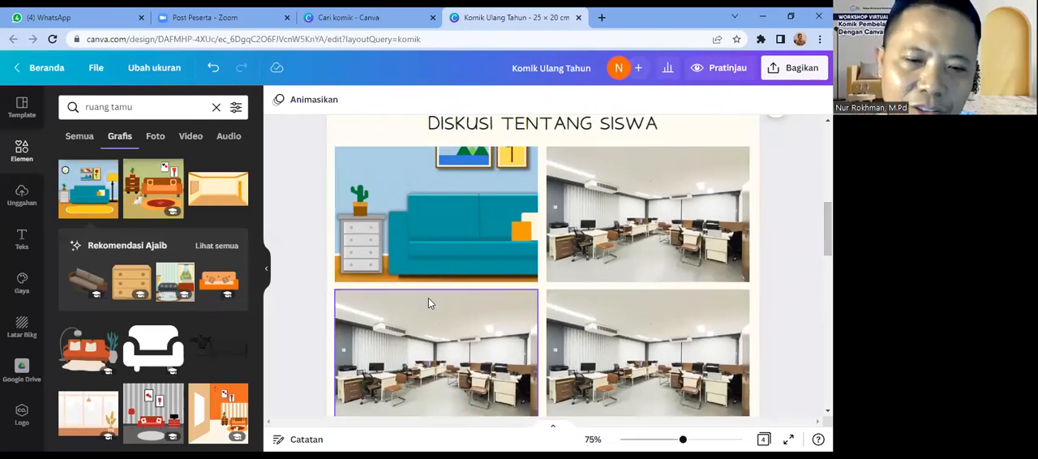
key("ctrl+v")
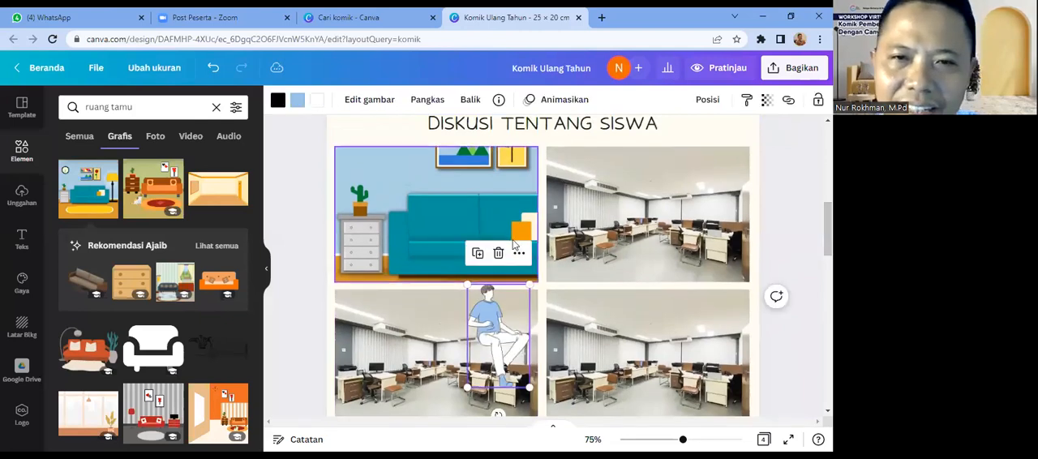
left_click_drag(485, 334, 430, 236)
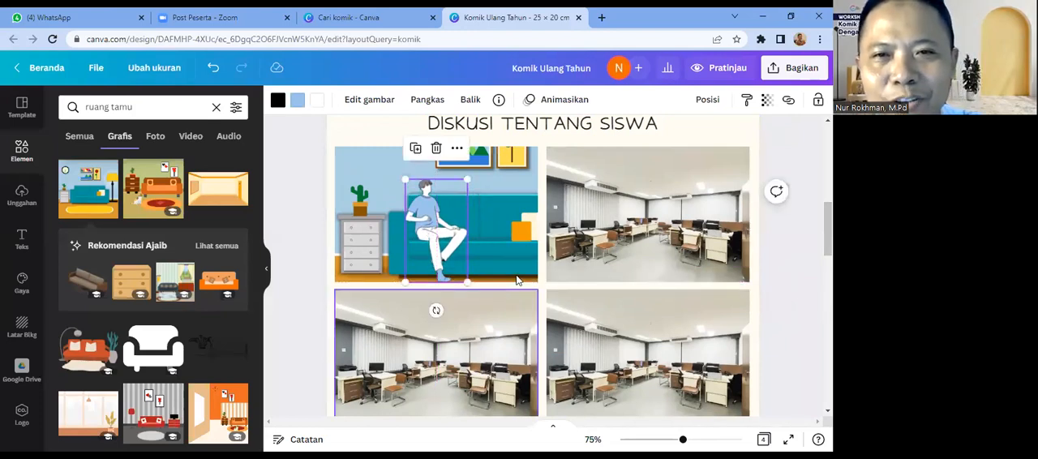
Step: Enlarge the seated man and reposition him over the left part of the sofa
left_click(516, 279)
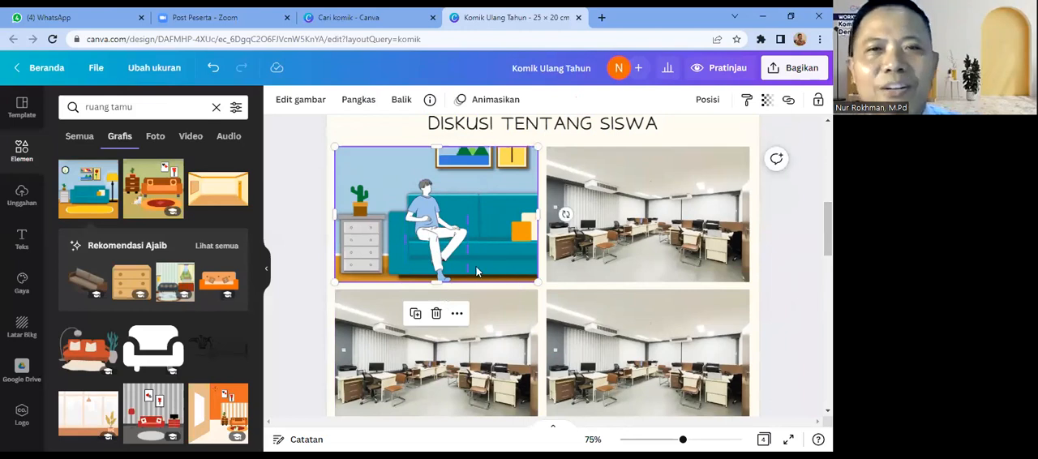
left_click(433, 250)
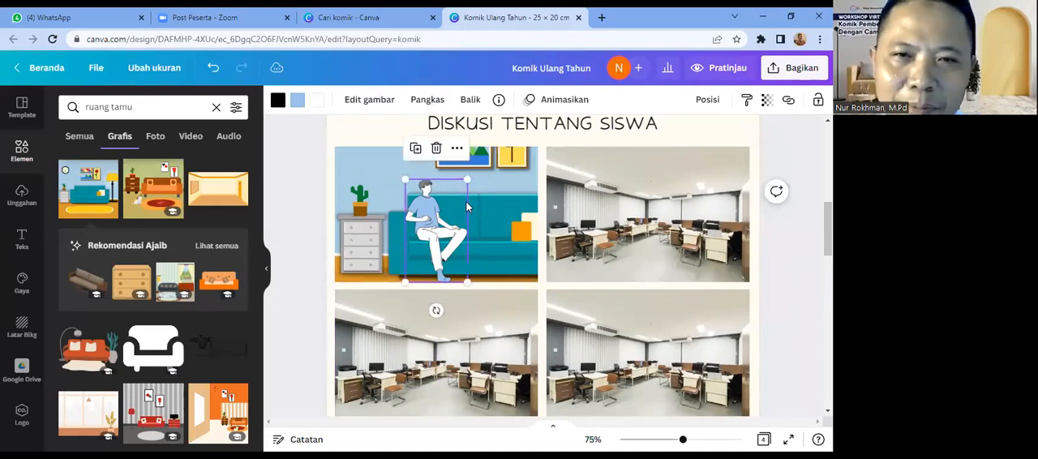
left_click_drag(500, 179, 517, 151)
left_click_drag(435, 207, 426, 215)
left_click_drag(479, 168, 486, 151)
left_click_drag(442, 229, 439, 232)
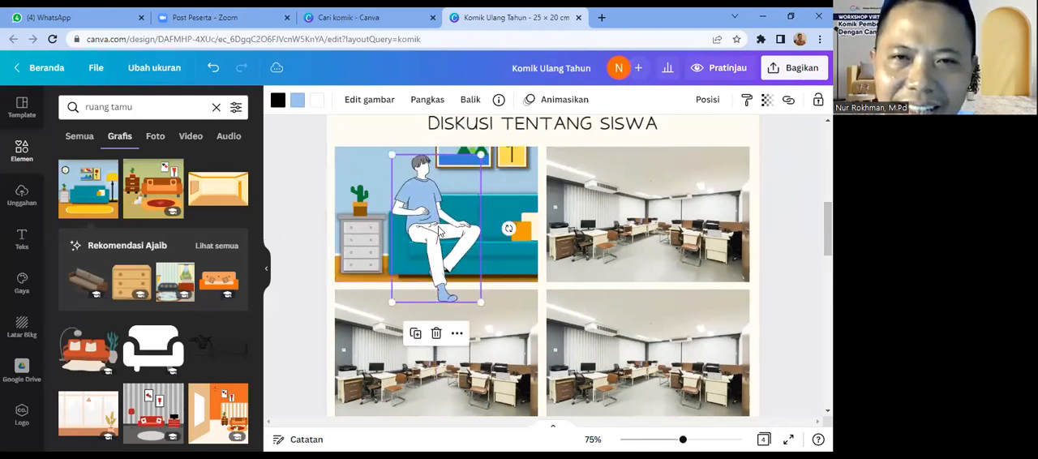
left_click(504, 273)
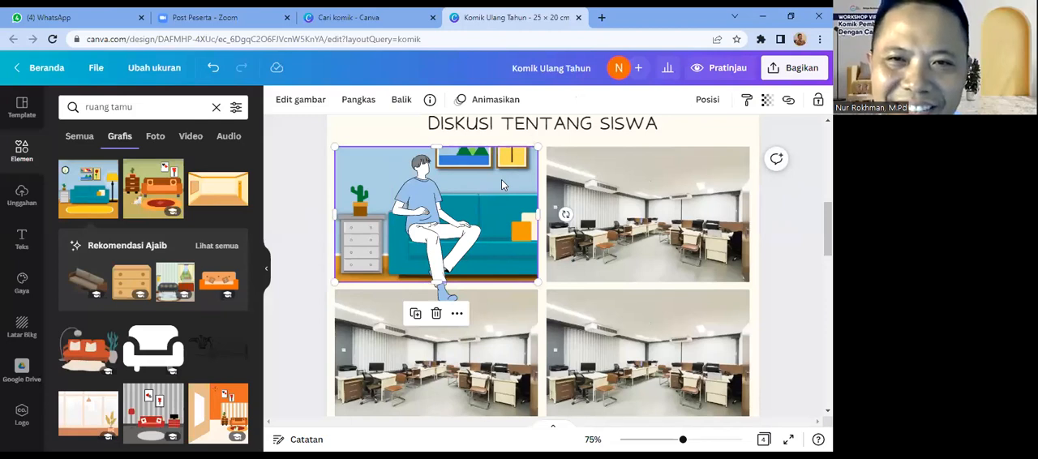
double_click(522, 172)
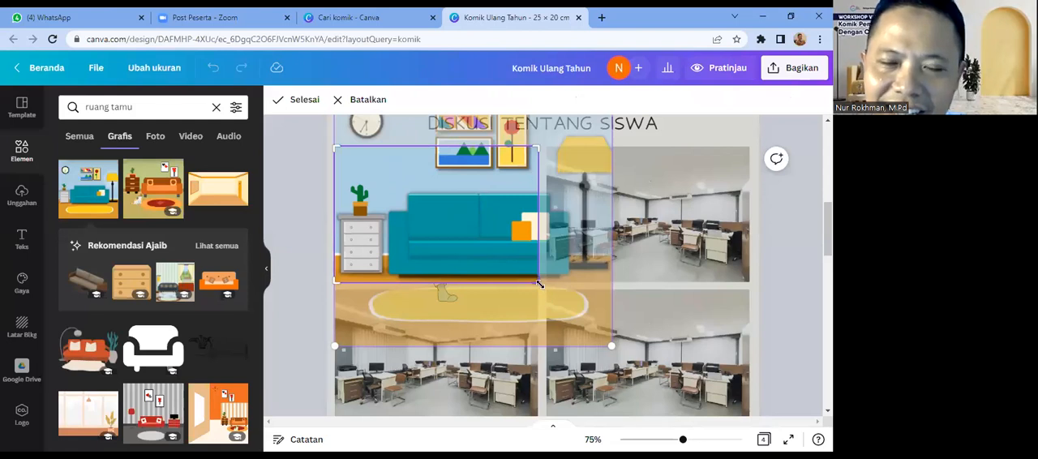
left_click_drag(539, 282, 611, 339)
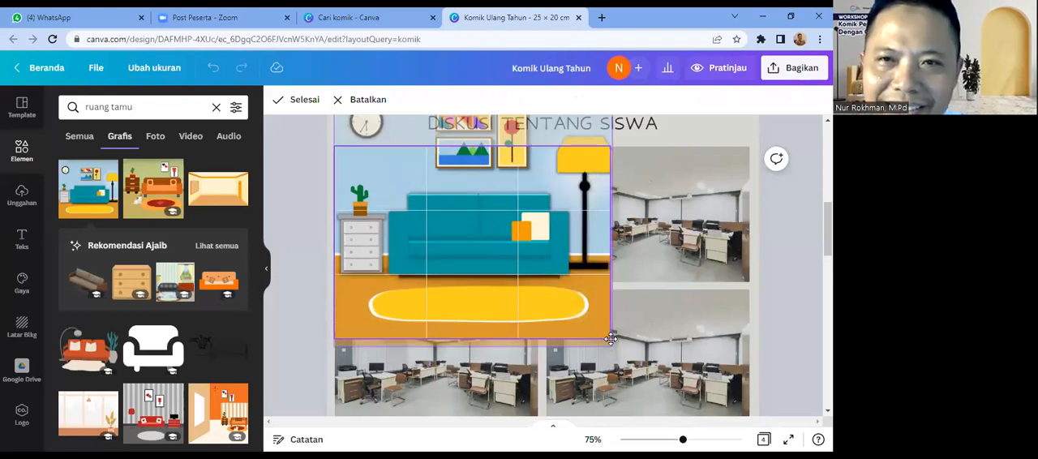
left_click_drag(611, 146, 617, 104)
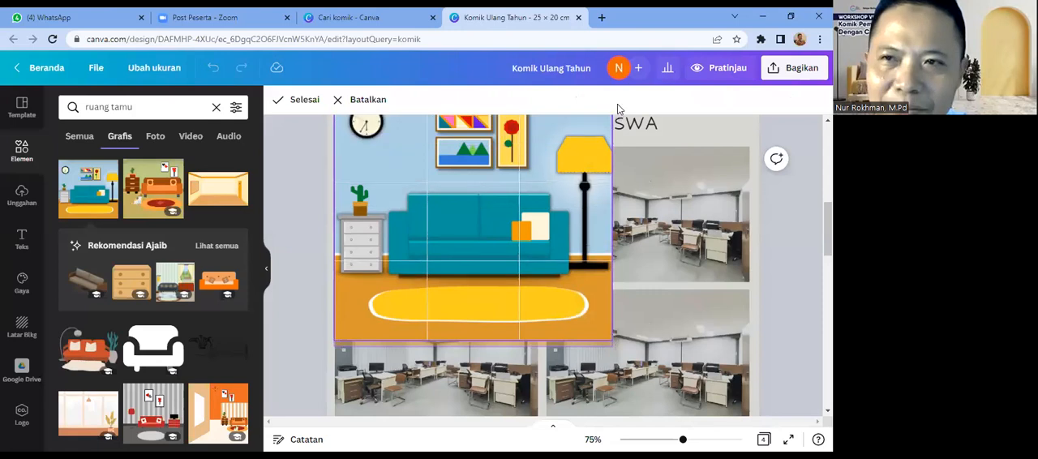
left_click_drag(828, 229, 828, 220)
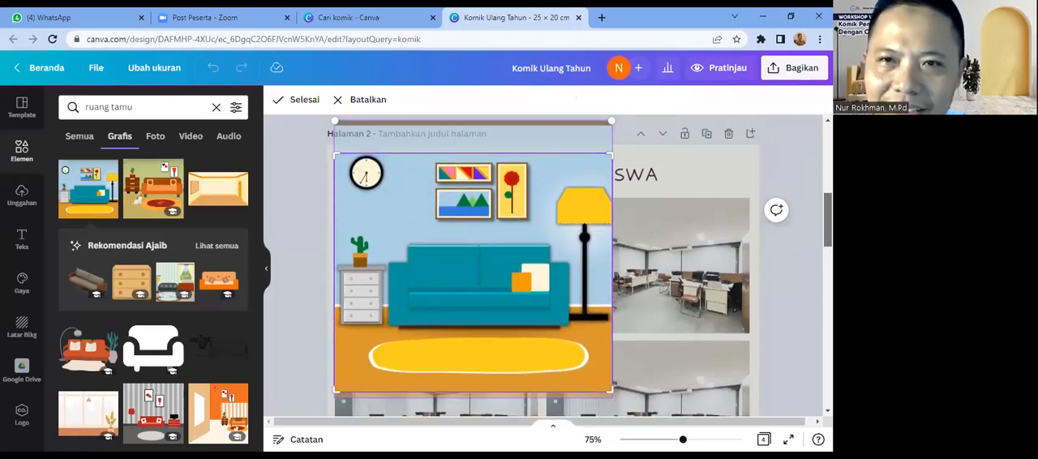
left_click(687, 192)
left_click(510, 233)
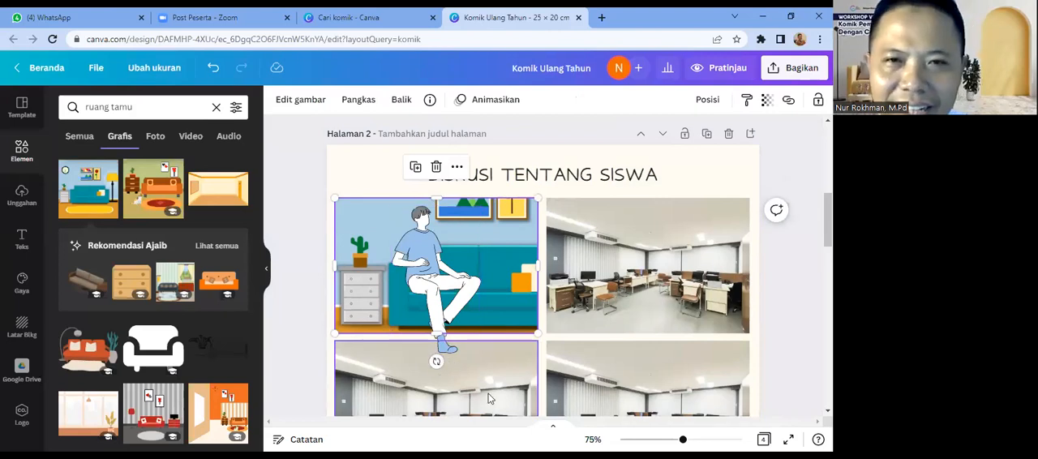
Step: Shift the seated man slightly and crop off his feet at the first panel's lower edge
left_click_drag(423, 284, 430, 291)
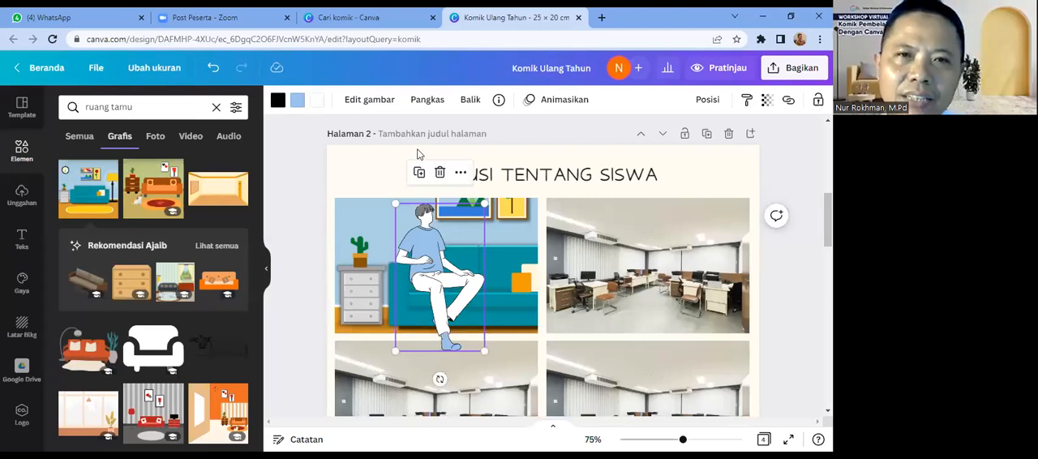
left_click(427, 100)
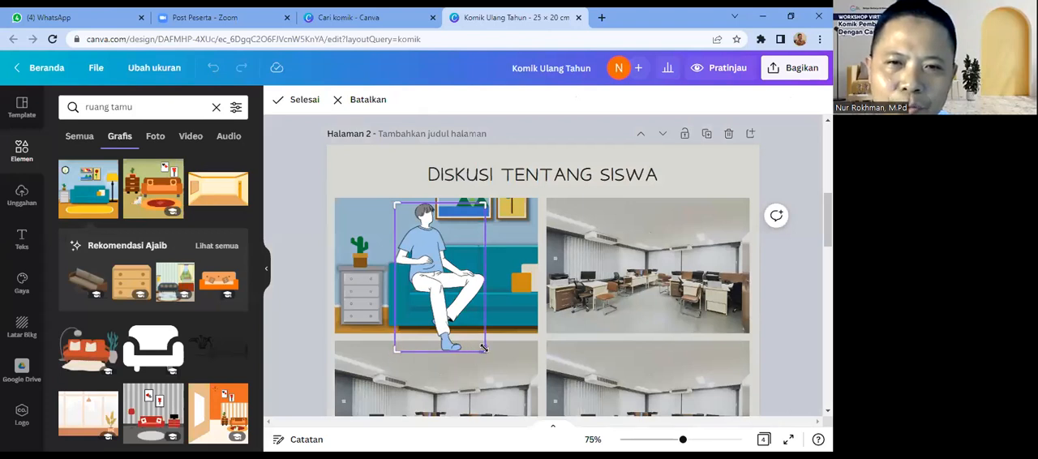
left_click_drag(484, 347, 483, 332)
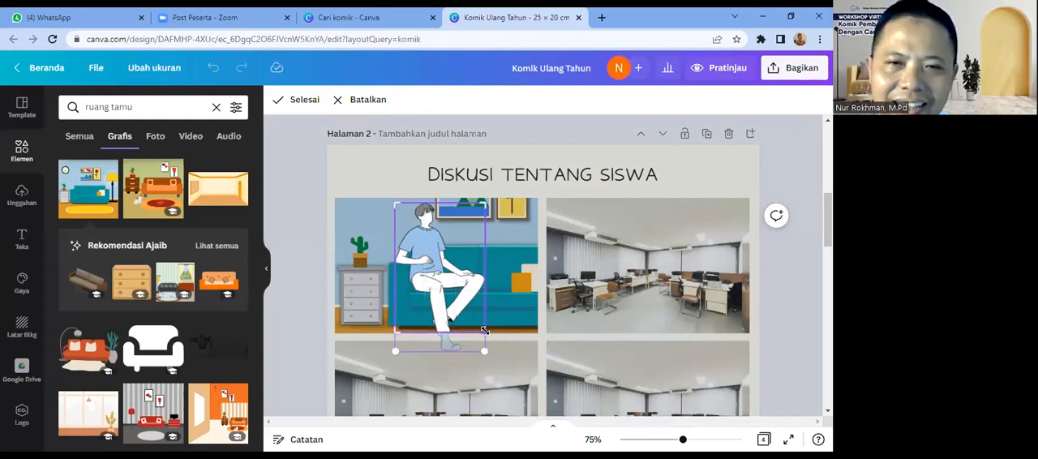
left_click(523, 372)
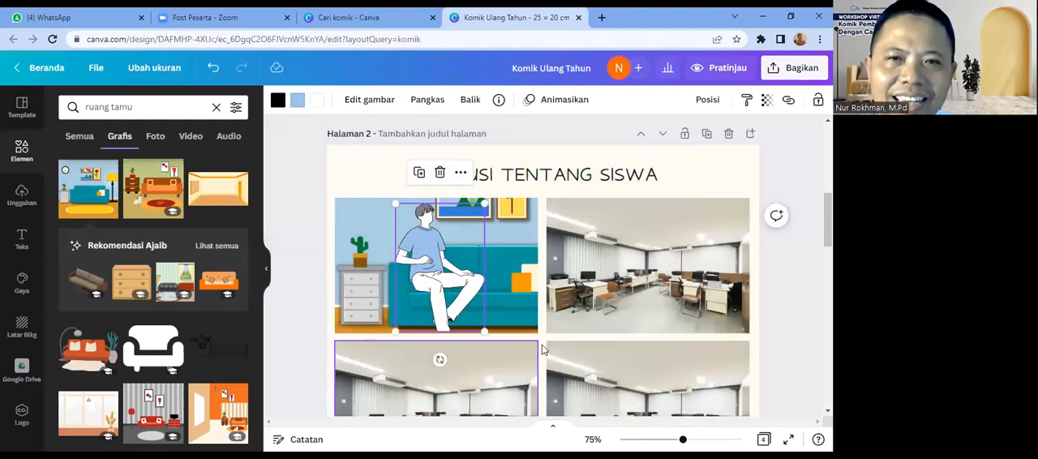
Step: Reveal more wall at the top of the living-room background, shift it down, and trim its lower edge to the first panel
left_click(512, 317)
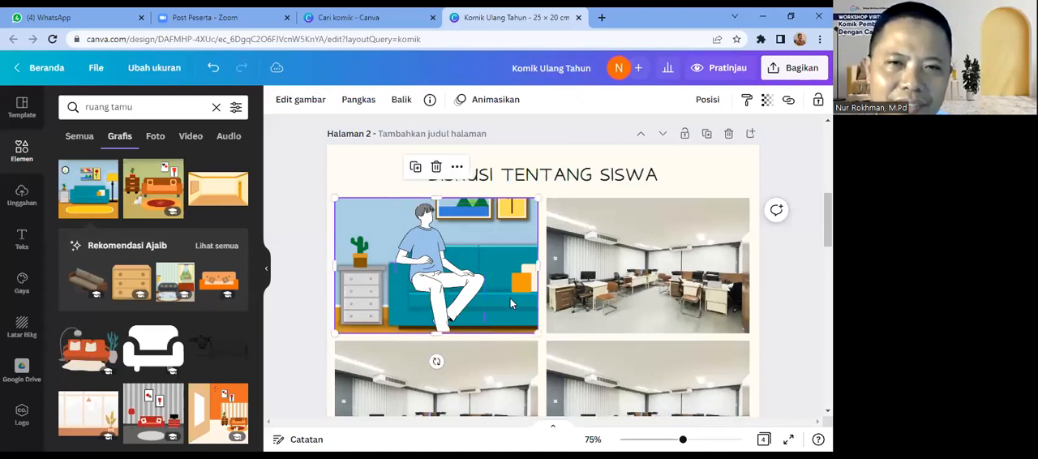
left_click_drag(436, 198, 436, 185)
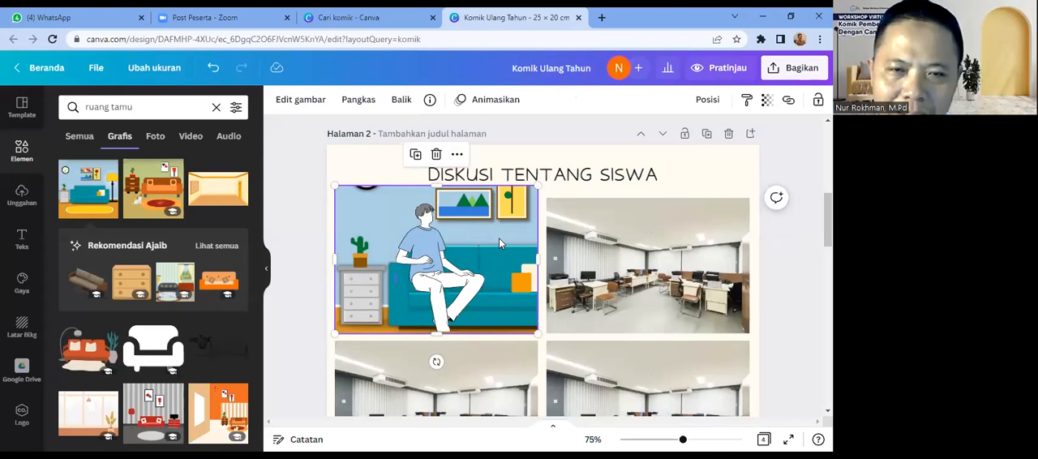
left_click_drag(498, 237, 498, 253)
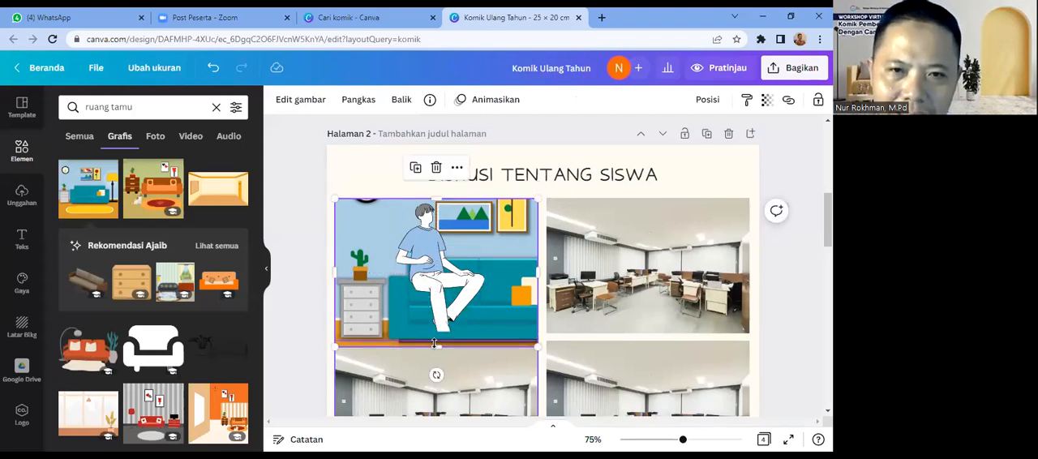
left_click_drag(434, 344, 434, 325)
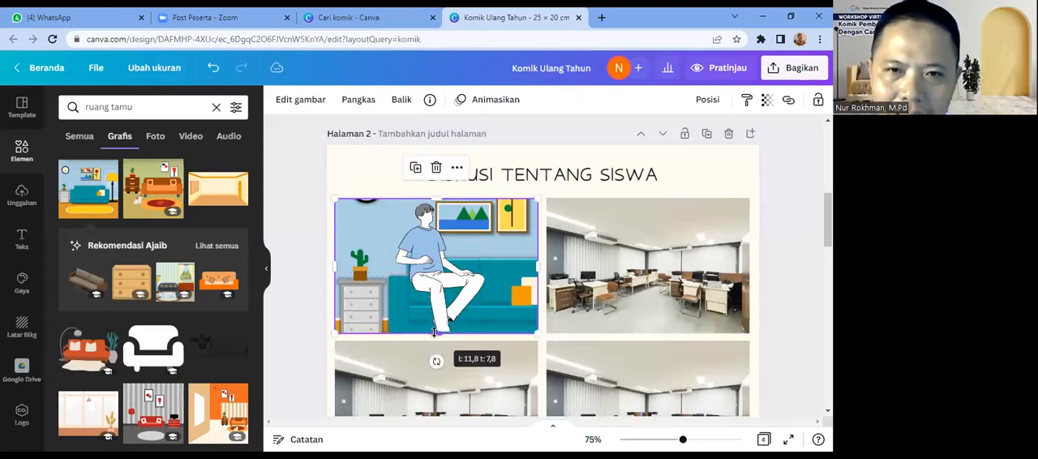
Step: Lower the seated man on the sofa and crop his legs again at the first panel's lower edge
left_click(434, 296)
left_click_drag(434, 296, 433, 306)
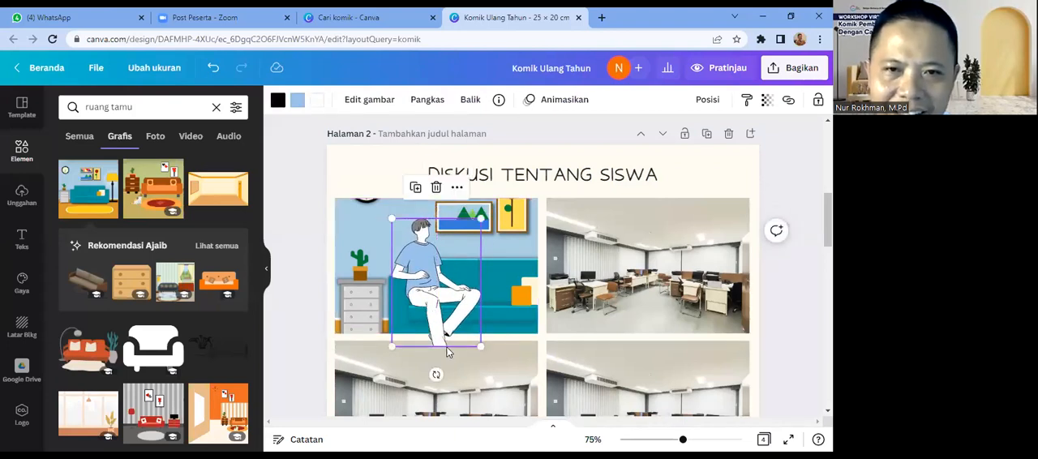
left_click(425, 103)
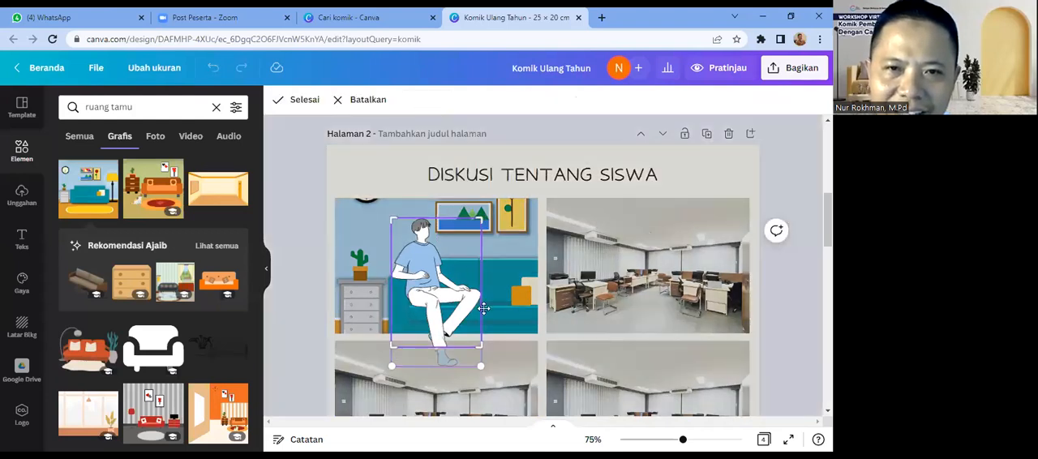
left_click_drag(482, 347, 481, 333)
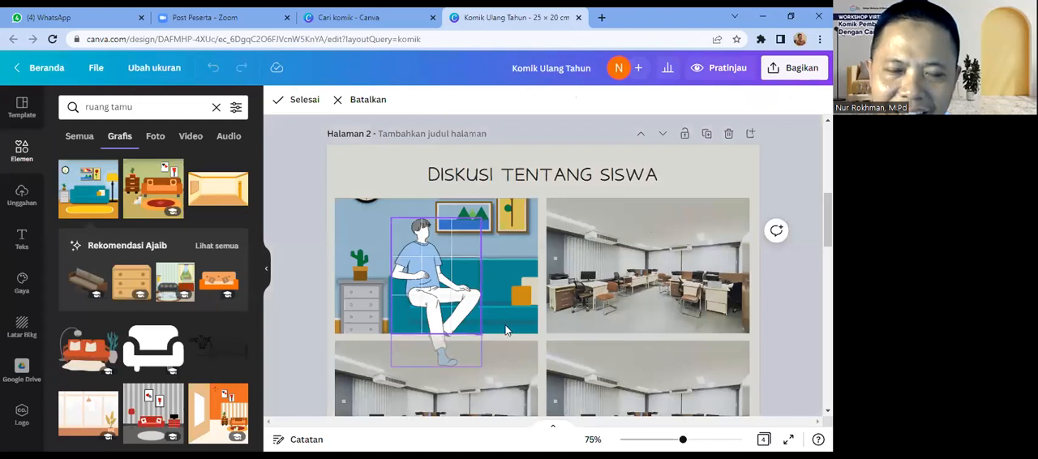
left_click(506, 330)
left_click(598, 328)
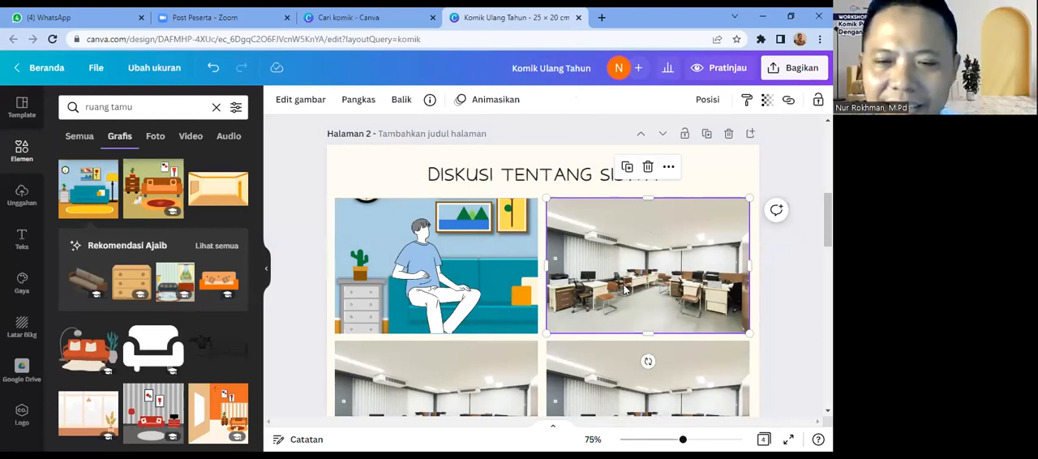
Step: Replace the second panel's office photo with the blue living-room graphic, aligned to the panel's right edge and widened to nearly fill it
key("Delete")
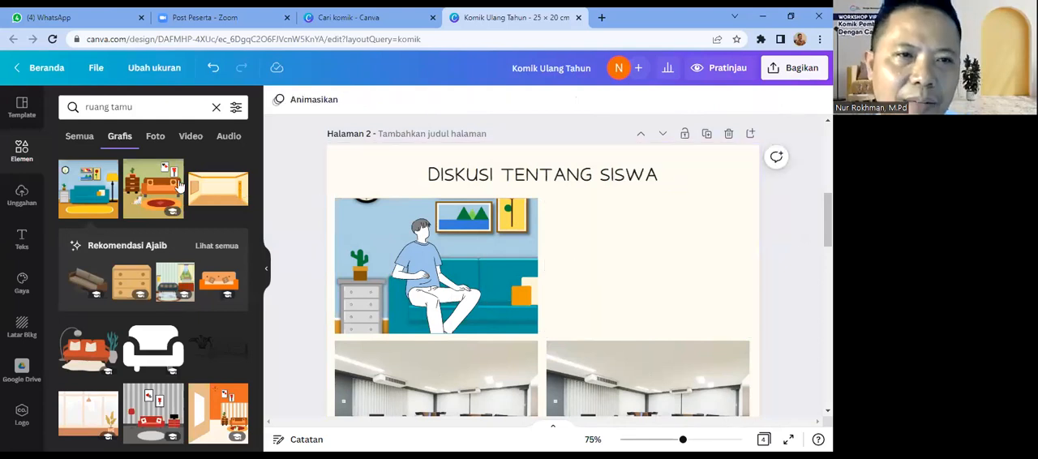
left_click(91, 199)
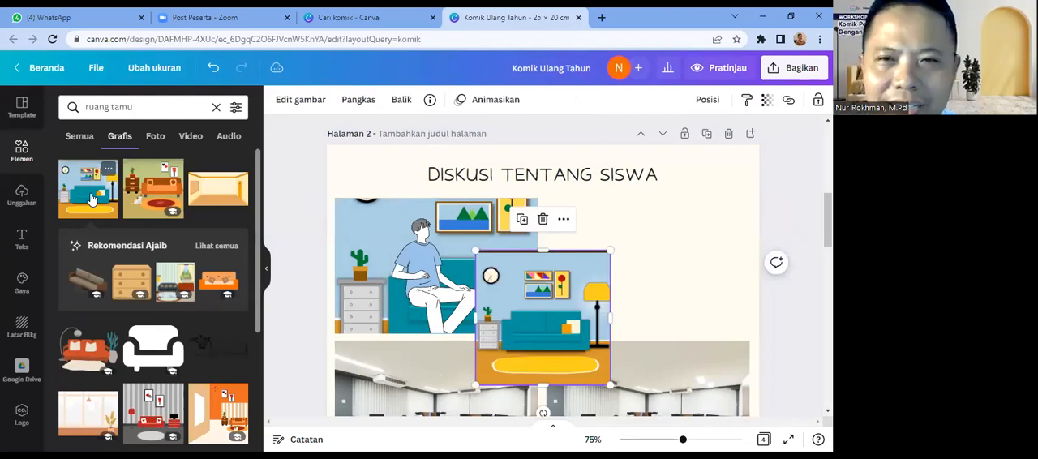
left_click_drag(556, 330, 636, 277)
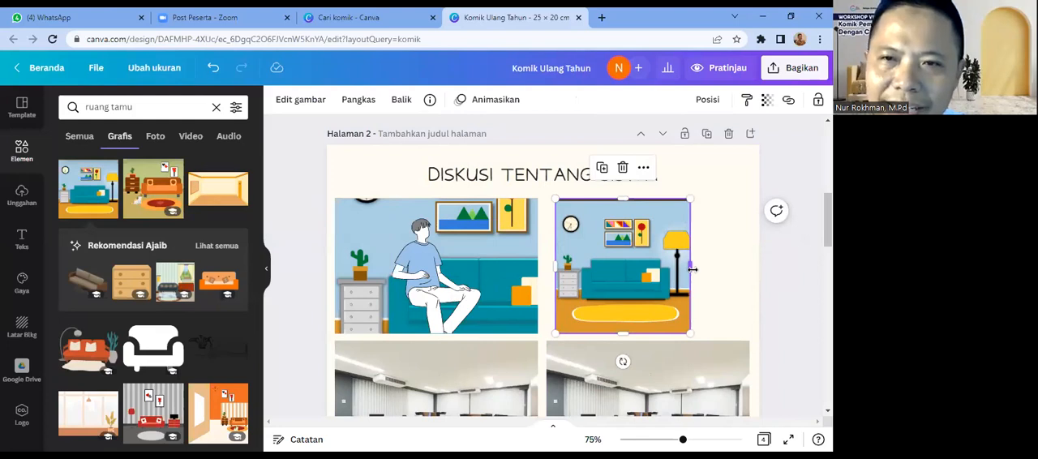
left_click_drag(692, 268, 749, 267)
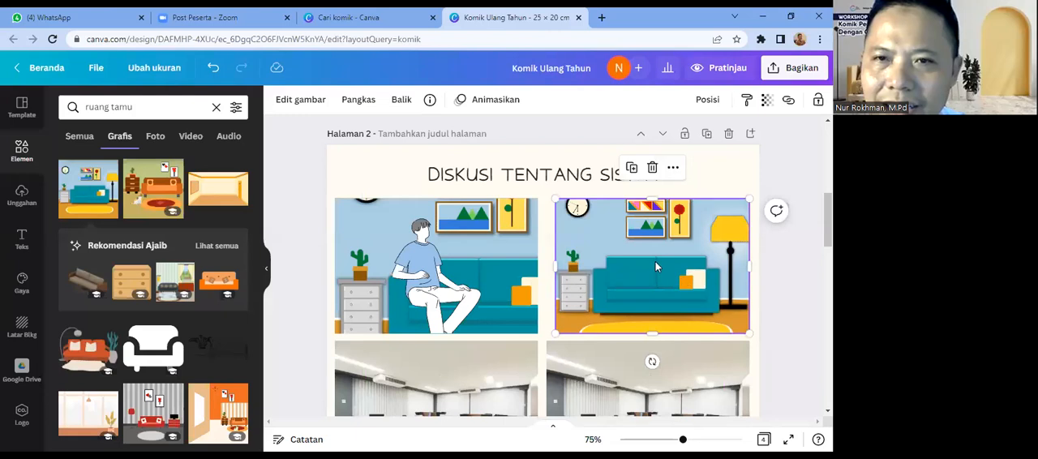
left_click(786, 346)
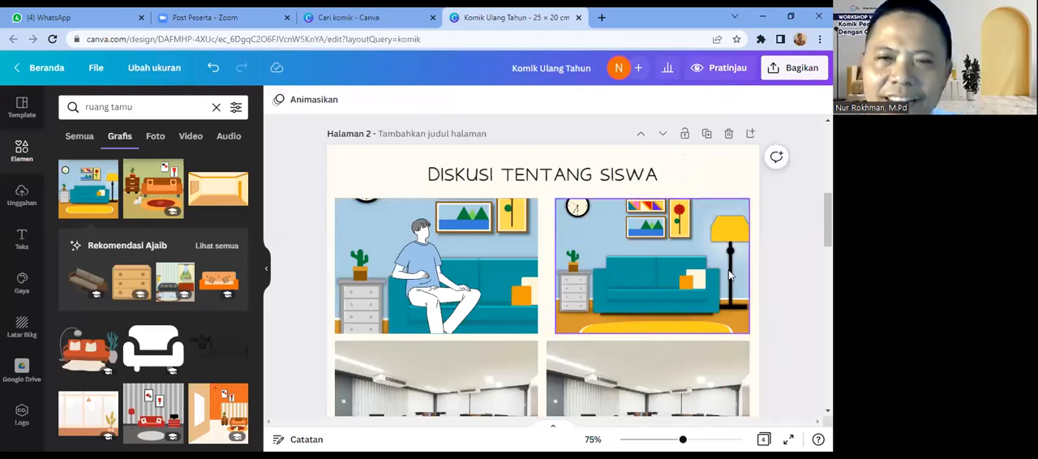
Step: Delete the first panel's living-room background and the small standing figure hidden behind the seated man
left_click(505, 251)
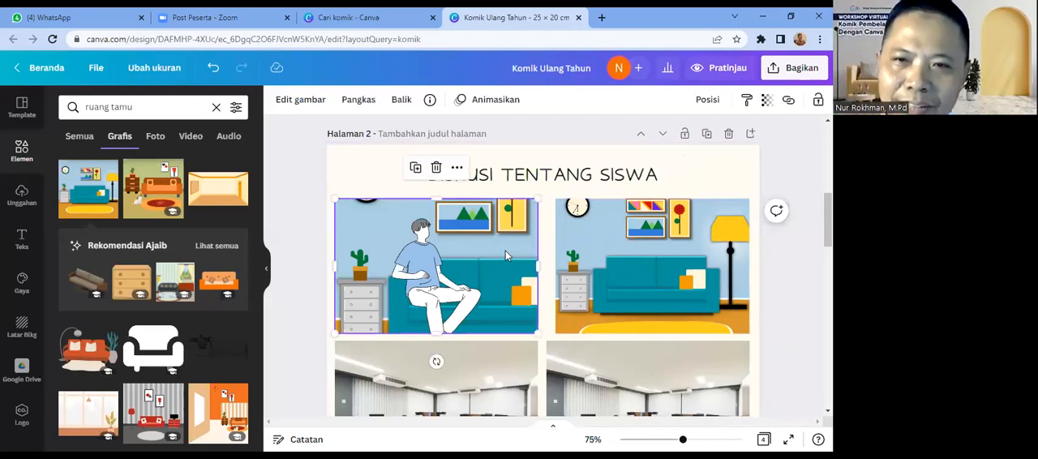
key("Delete")
left_click(500, 246)
key("Delete")
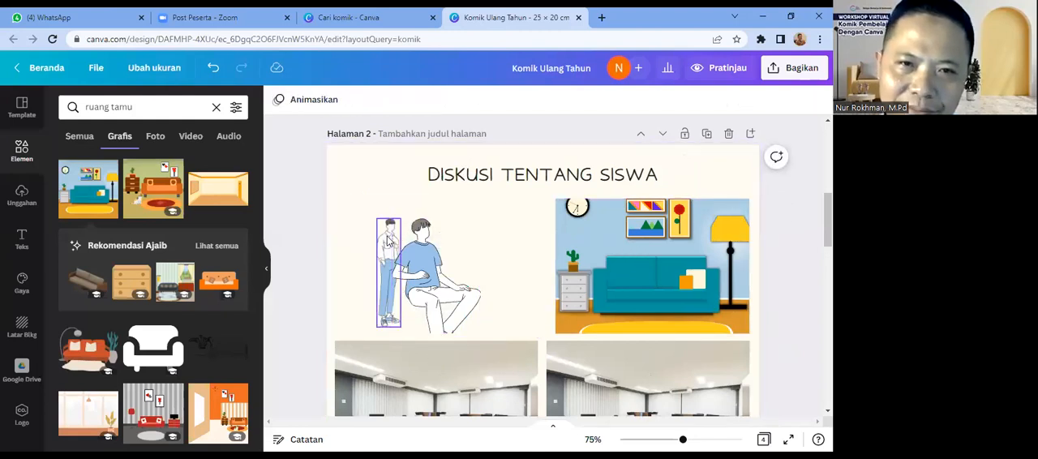
left_click(389, 240)
key("Delete")
Step: Copy the second panel's living-room graphic into the first panel and send it one layer back, behind the seated man
left_click(577, 276)
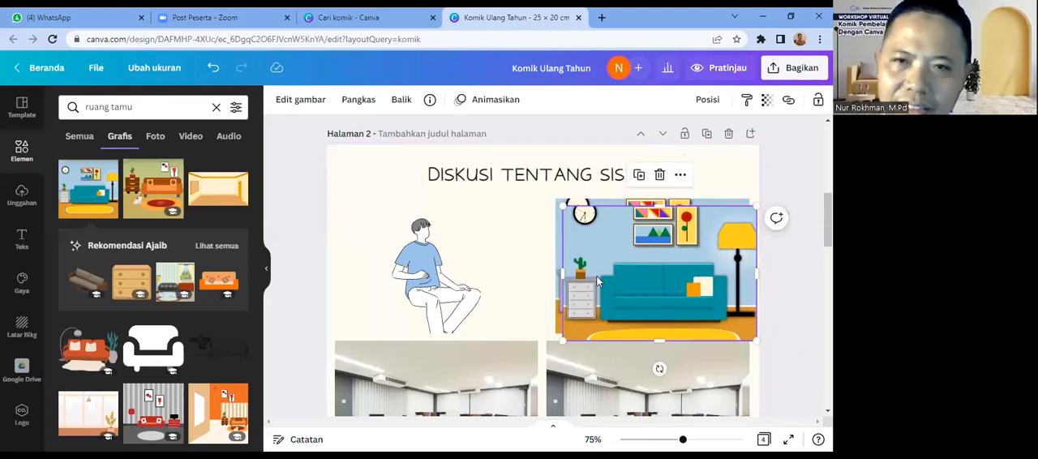
left_click_drag(578, 276, 407, 266)
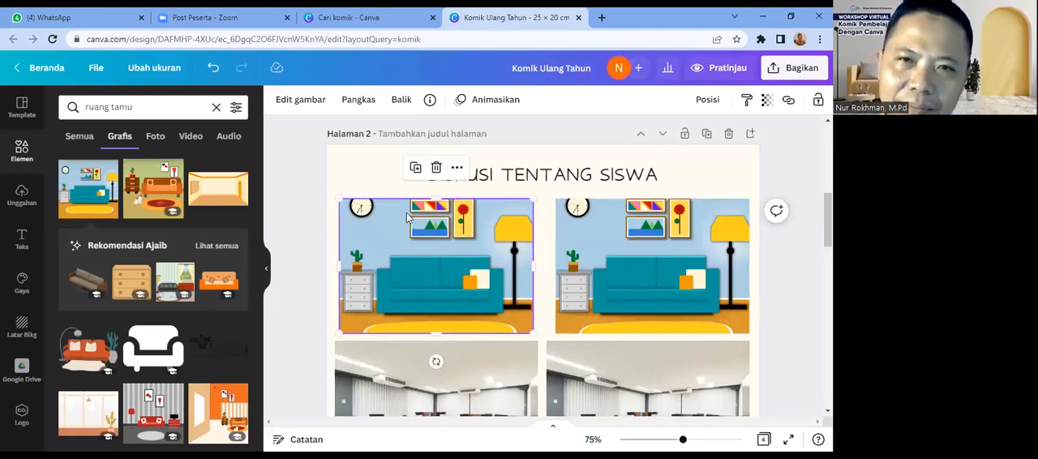
right_click(443, 253)
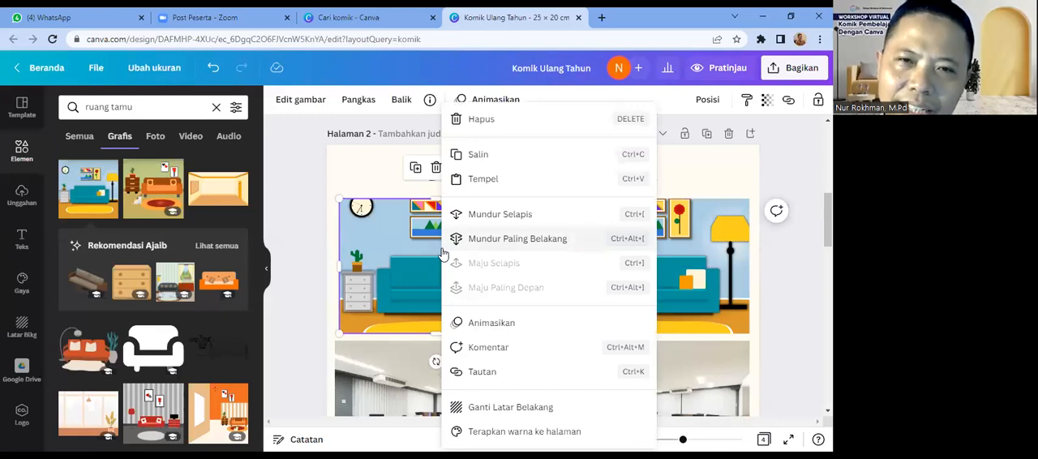
left_click(504, 216)
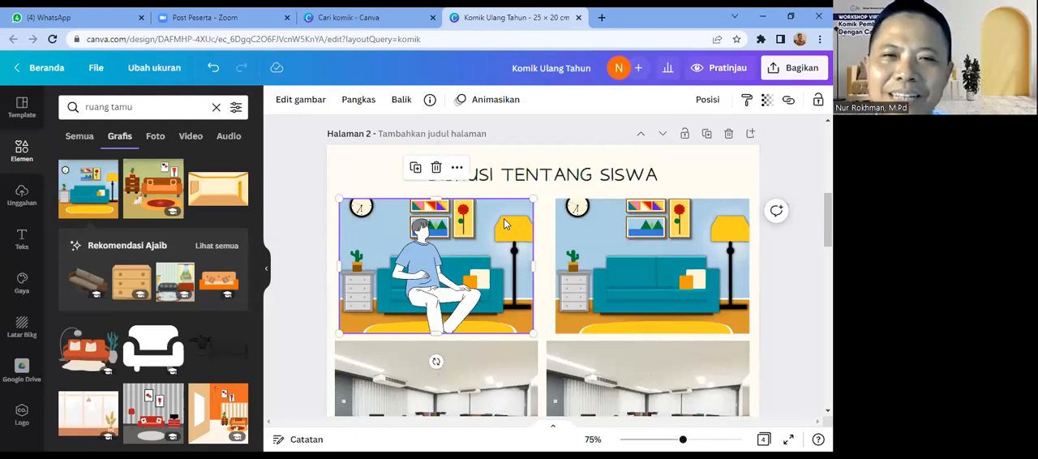
Step: Shrink the seated man to match the sofa's scale and move him onto its left part in the first panel
left_click(478, 236)
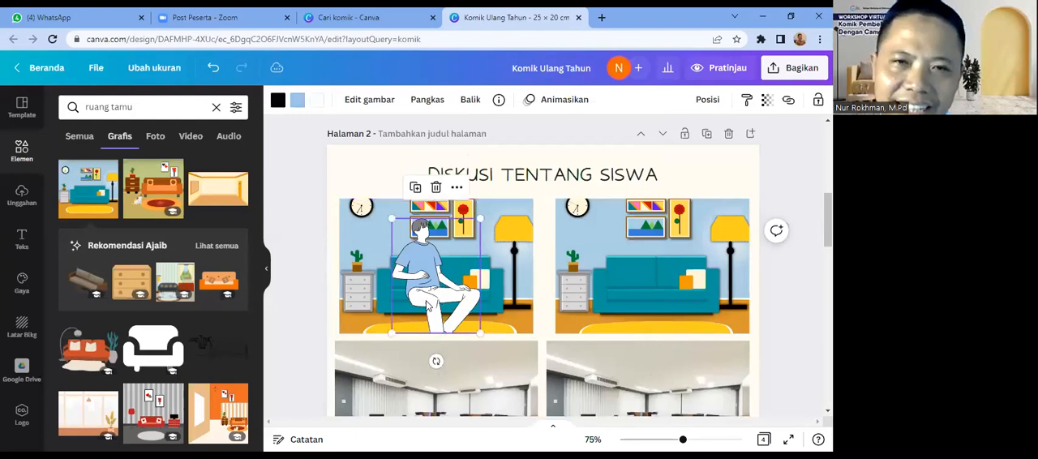
left_click_drag(480, 218, 451, 256)
left_click_drag(412, 298, 397, 280)
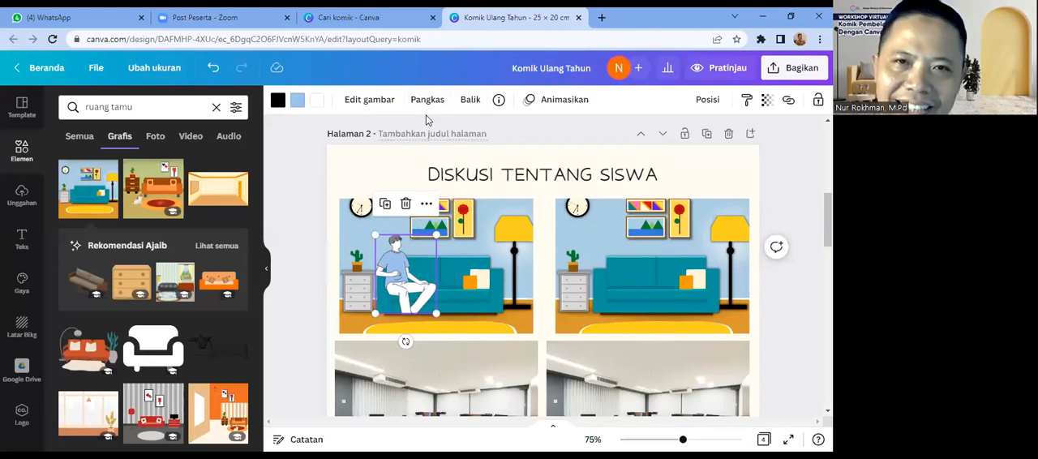
Step: Extend the seated man's crop downward to include his lower legs and foot, and reposition him slightly on the sofa
left_click(426, 101)
left_click_drag(432, 312, 435, 332)
left_click(481, 329)
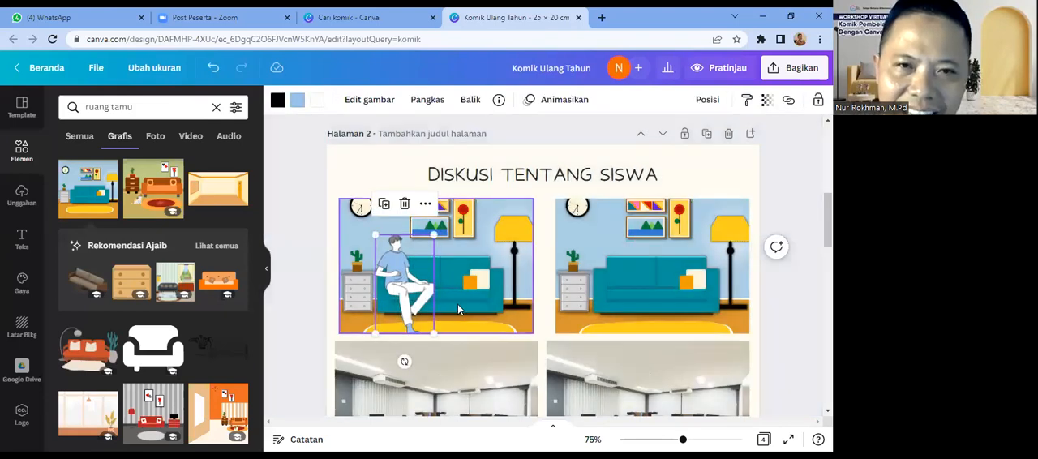
left_click_drag(408, 276, 408, 275)
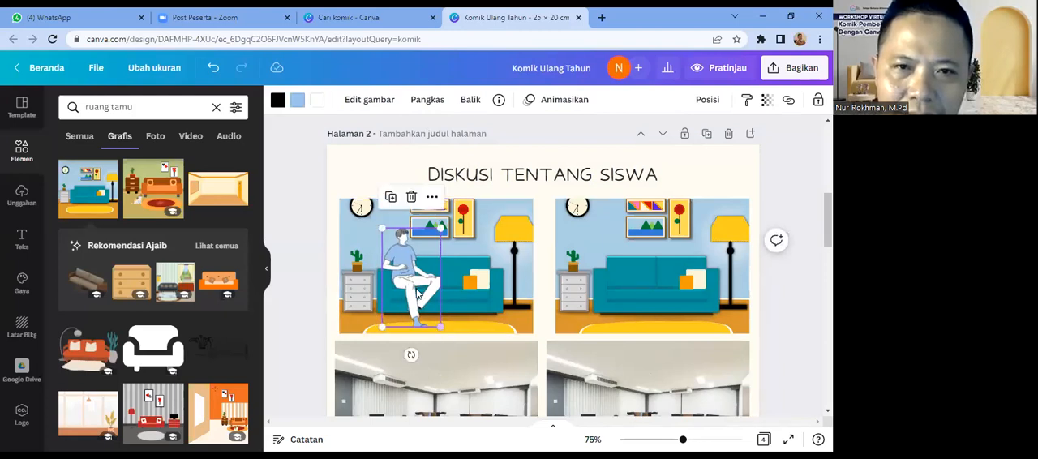
left_click_drag(408, 285, 411, 286)
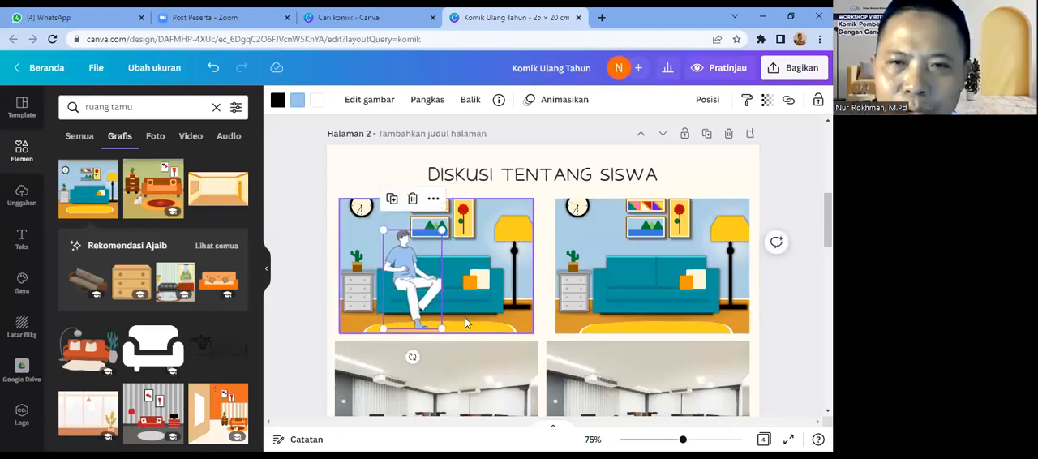
left_click(468, 323)
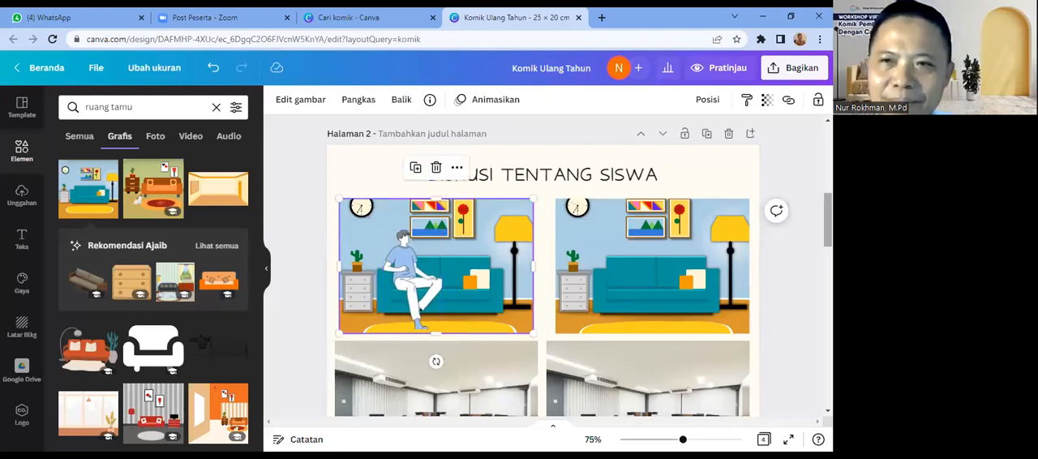
Step: Copy the standing woman in the pink skirt from the "SET ILUSTRASI" page and paste her onto the "DISKUSI TENTANG SISWA" page
scroll(560, 197, "down", 1)
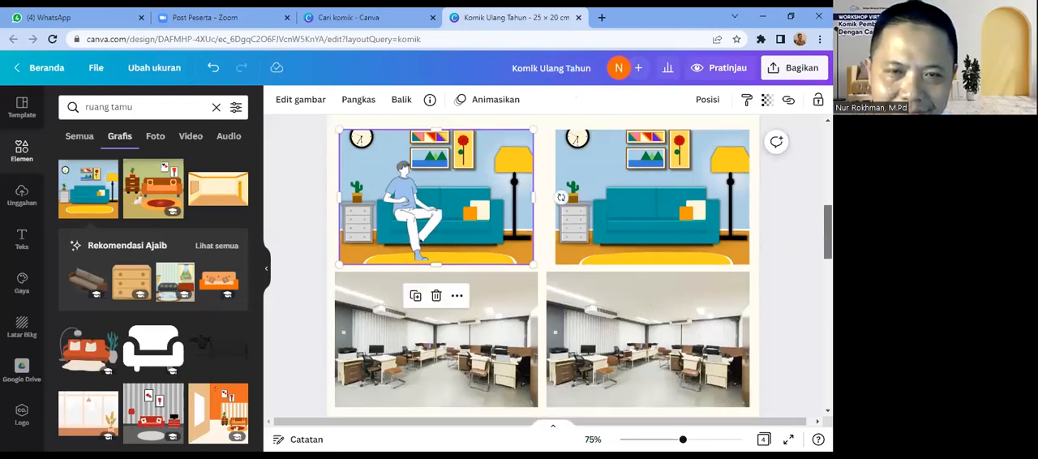
scroll(561, 197, "down", 4)
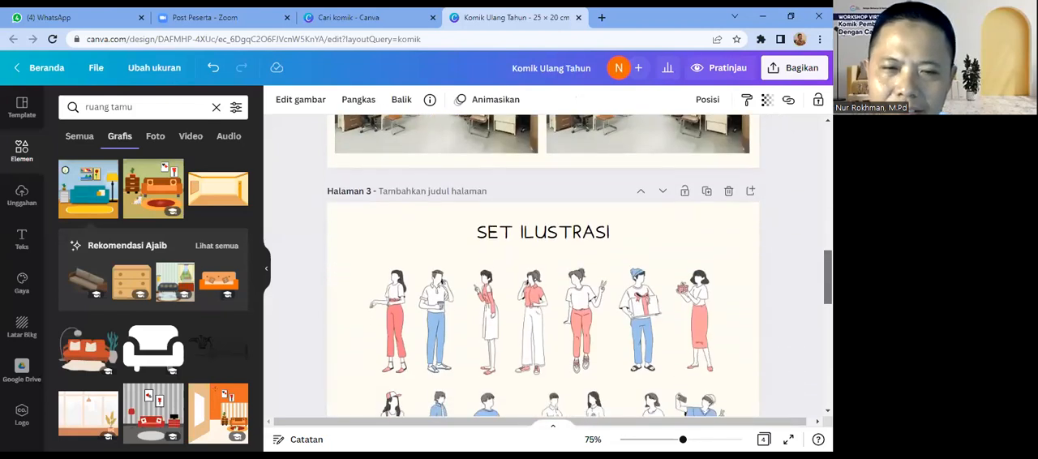
scroll(544, 267, "down", 1)
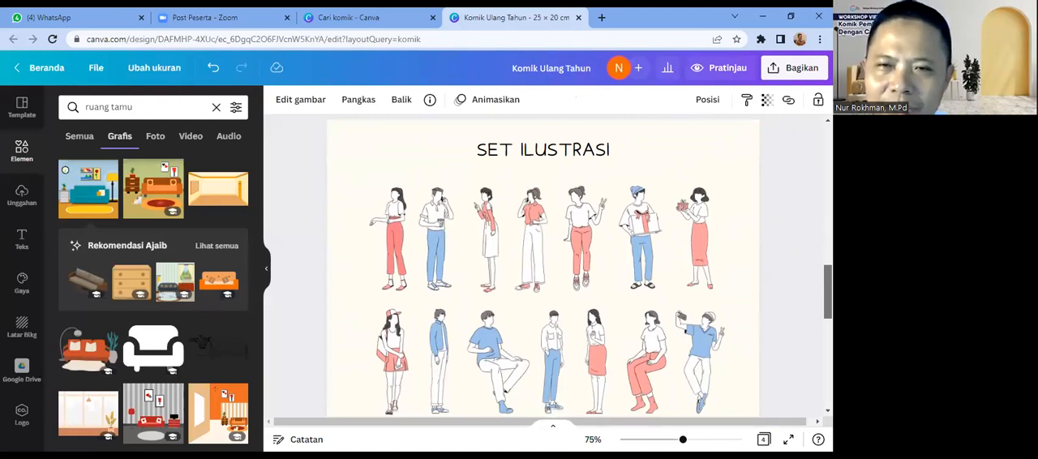
key("Escape")
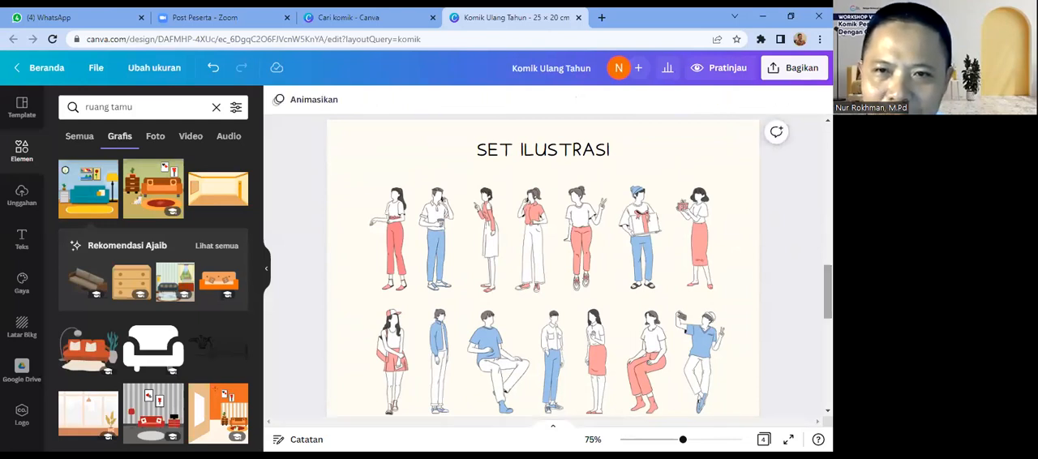
left_click(596, 371)
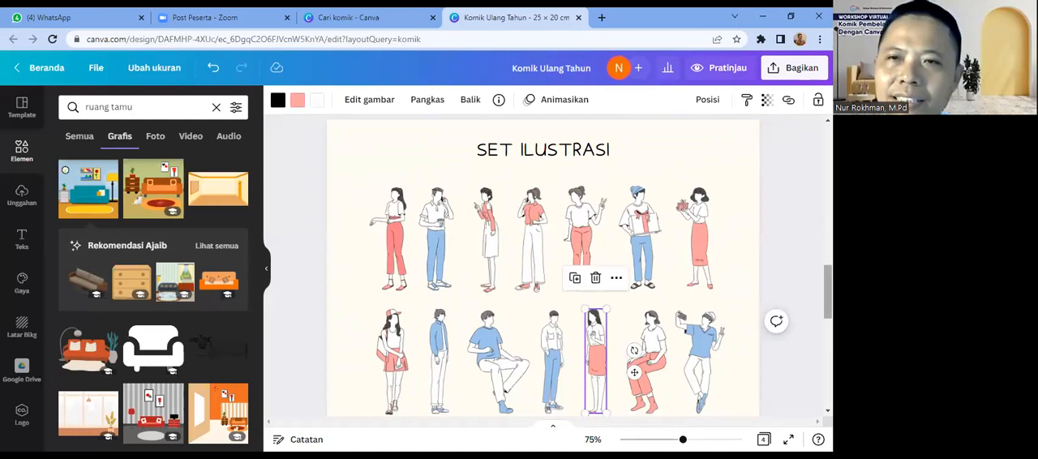
scroll(634, 371, "up", 5)
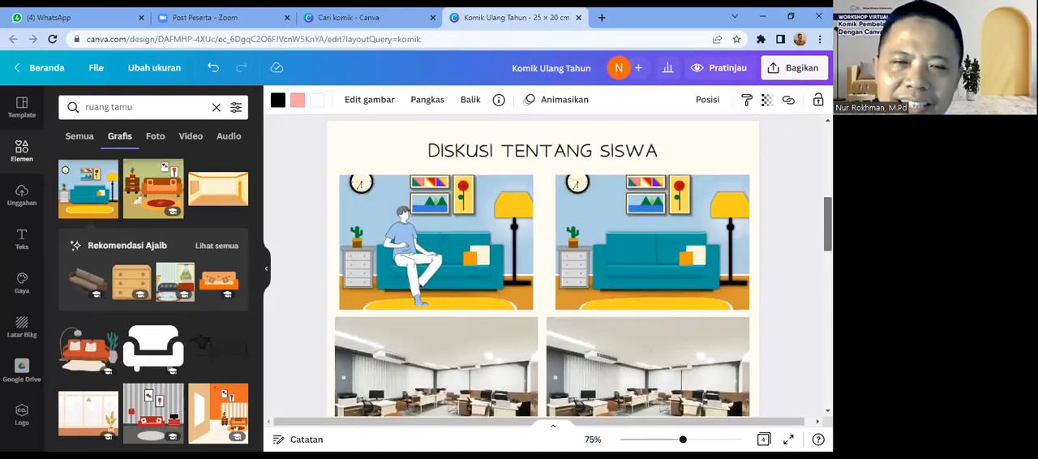
key("ctrl+v")
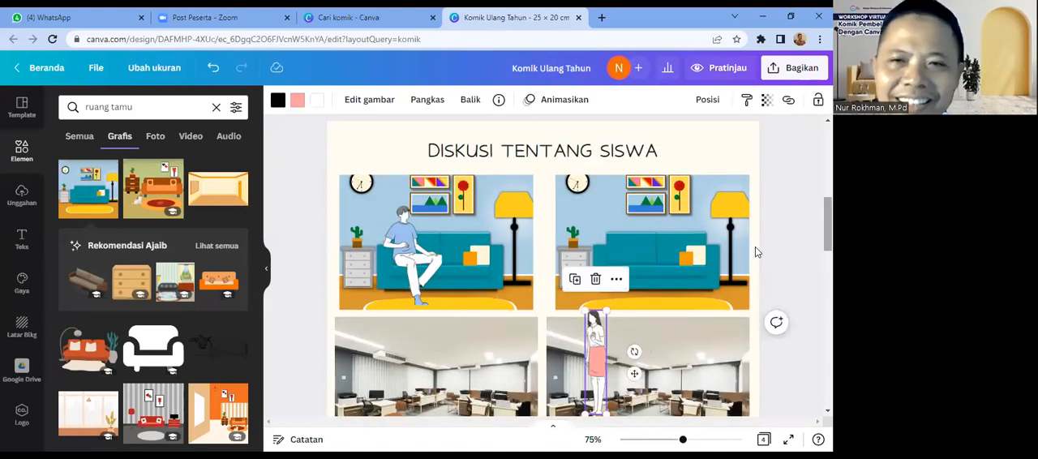
Step: Move the standing woman to the right end of the first panel's sofa and enlarge her slightly
left_click_drag(598, 362, 511, 313)
left_click_drag(500, 275, 493, 248)
left_click_drag(511, 192, 523, 192)
left_click(523, 262)
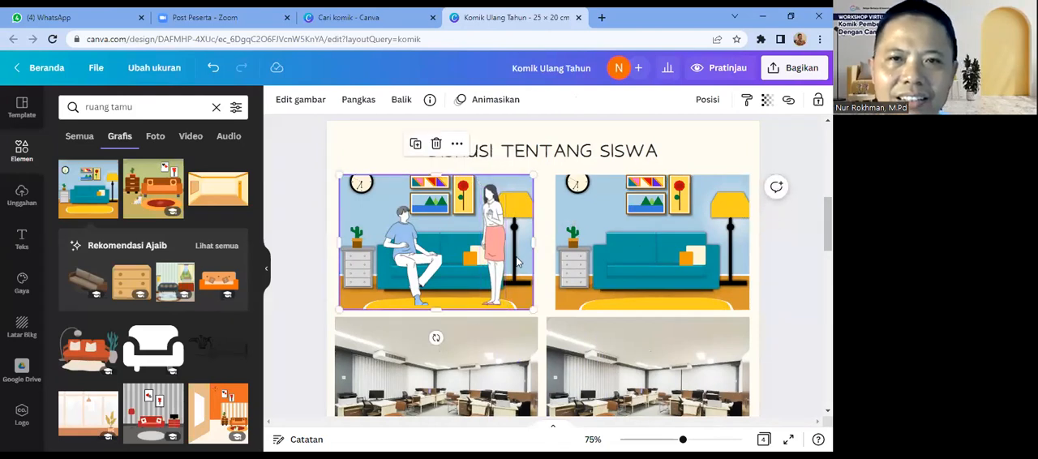
left_click(494, 261)
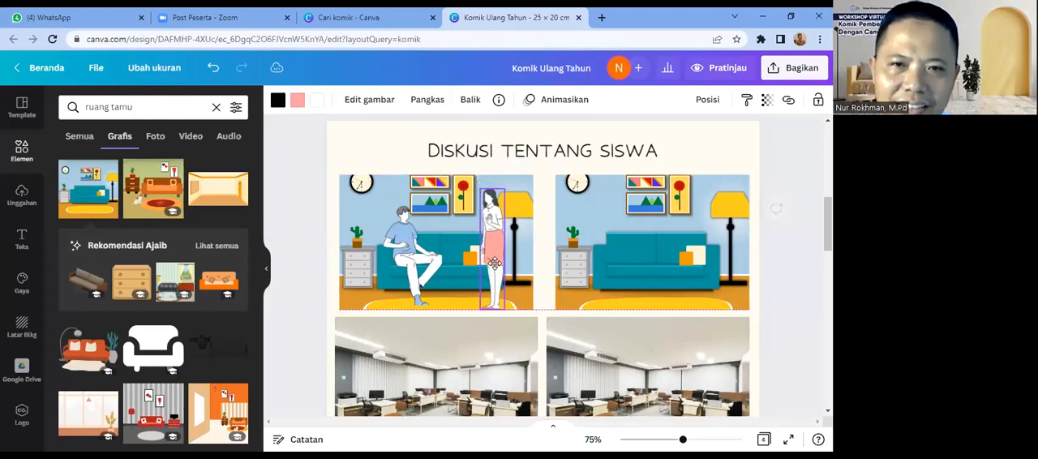
Step: Extend the seated man's crop slightly at his feet and fine-tune his position on the sofa
left_click(435, 273)
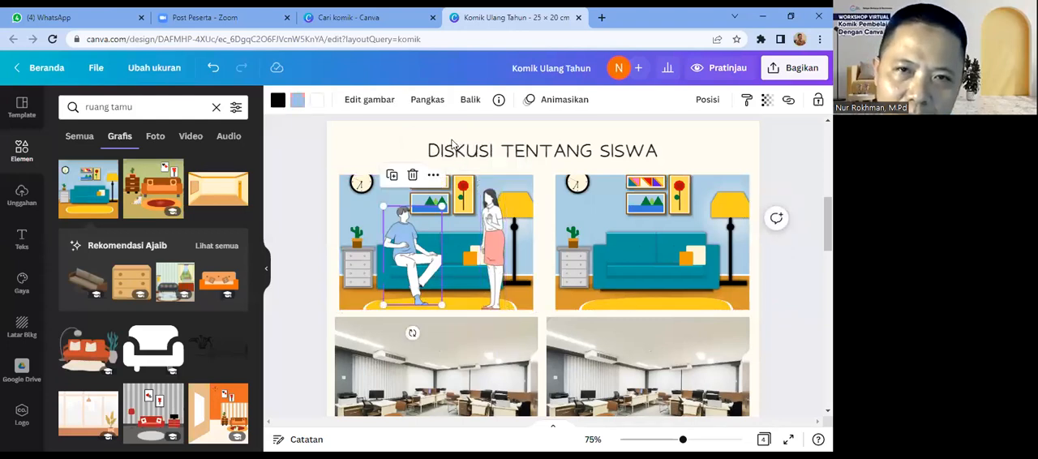
left_click(430, 101)
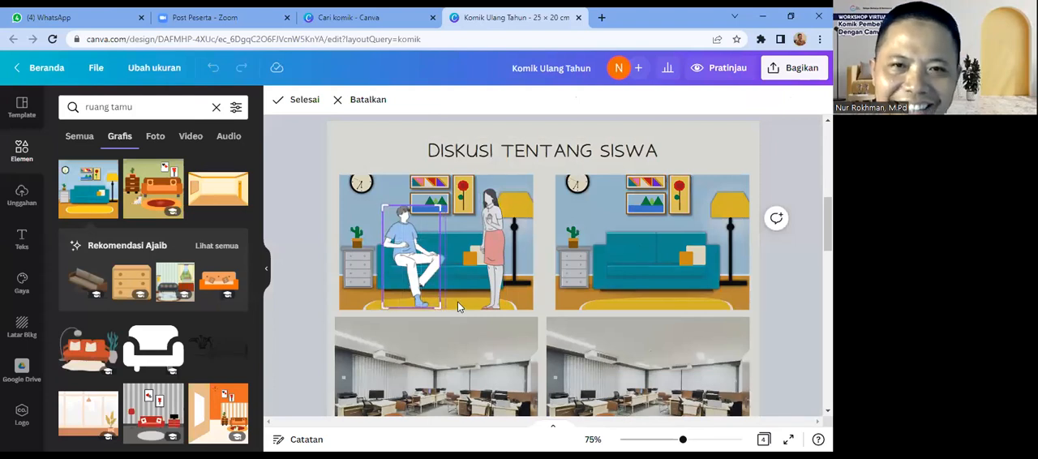
key("Return")
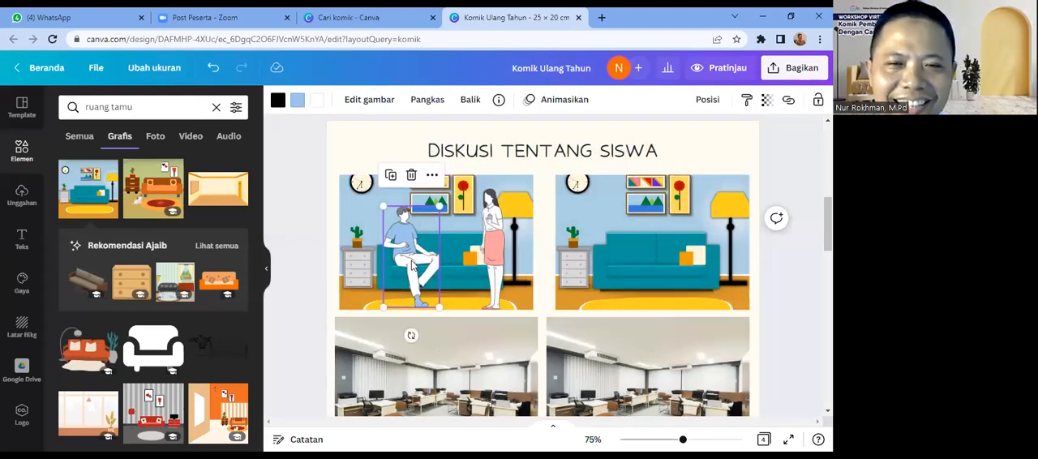
left_click_drag(412, 260, 410, 258)
key("Right")
key("Right")
key("Right")
key("Right")
key("Right")
key("Right")
key("Right")
key("Right")
key("Right")
key("Right")
key("Right")
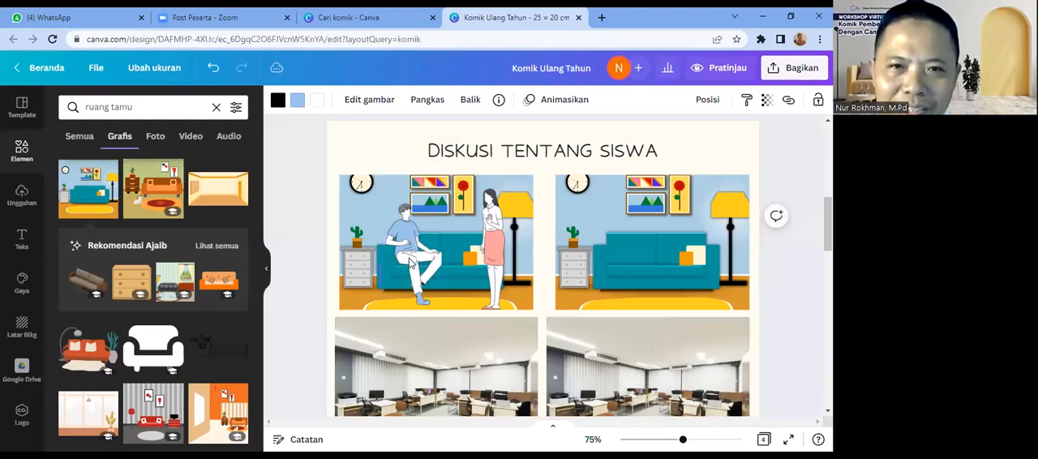
left_click(457, 298)
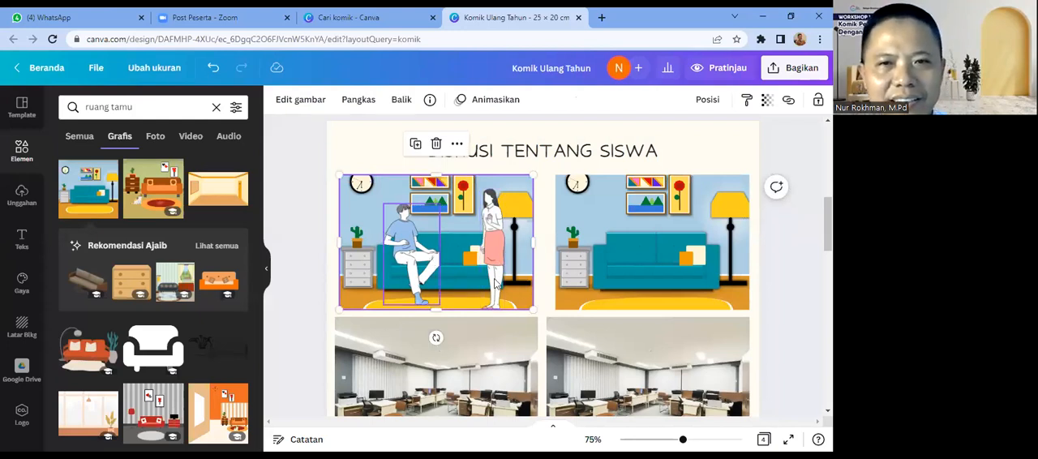
left_click(489, 250)
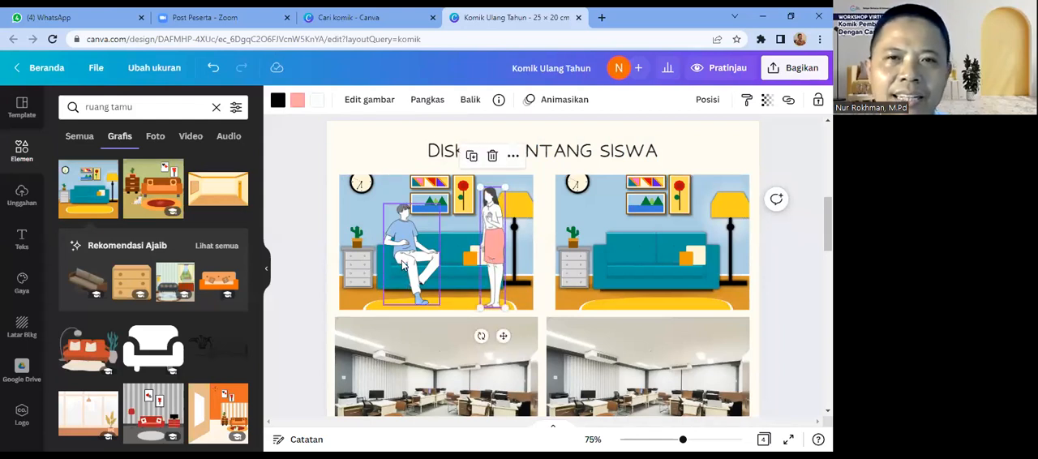
left_click(785, 316)
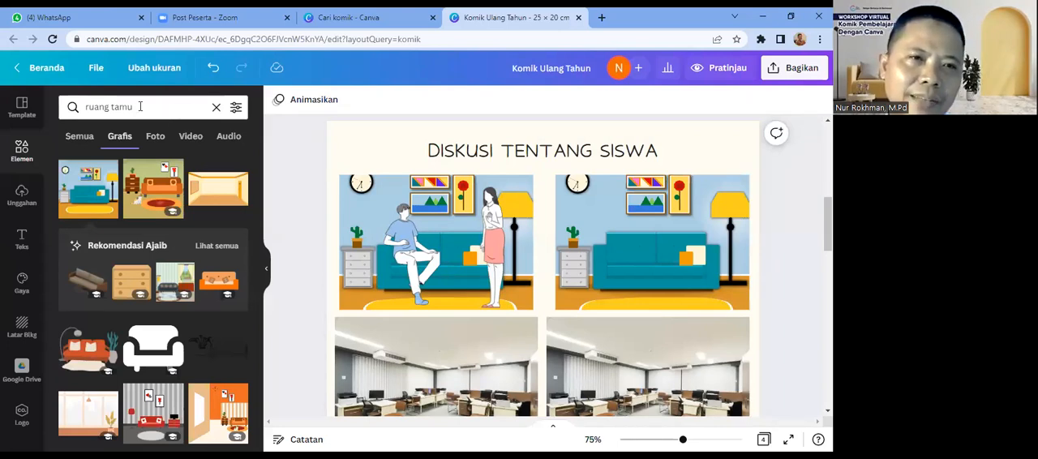
Step: Search the graphics elements for "balloon text"
left_click_drag(136, 108, 86, 107)
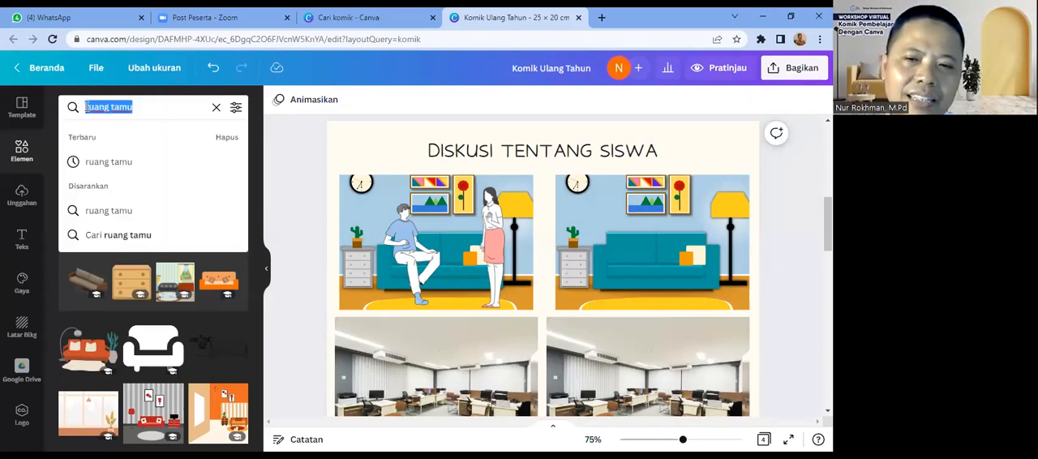
key("BackSpace")
type("b")
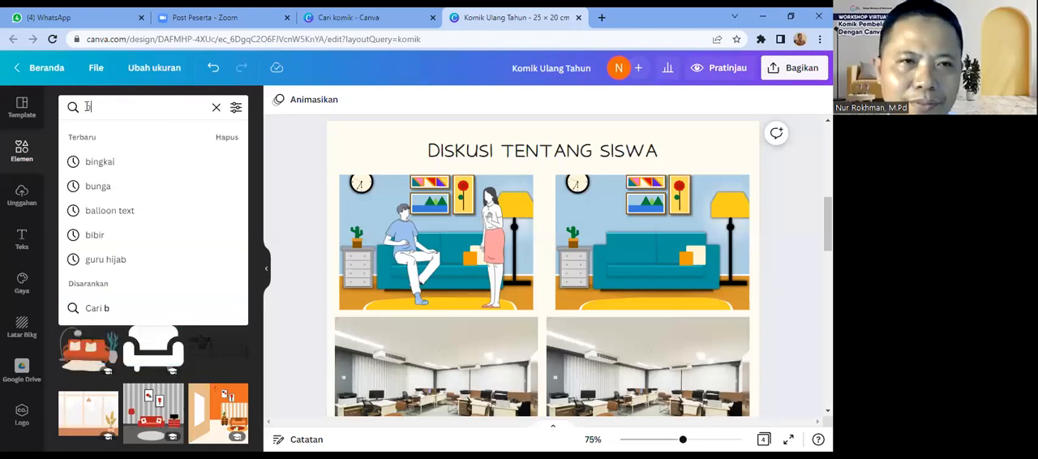
type("alloon")
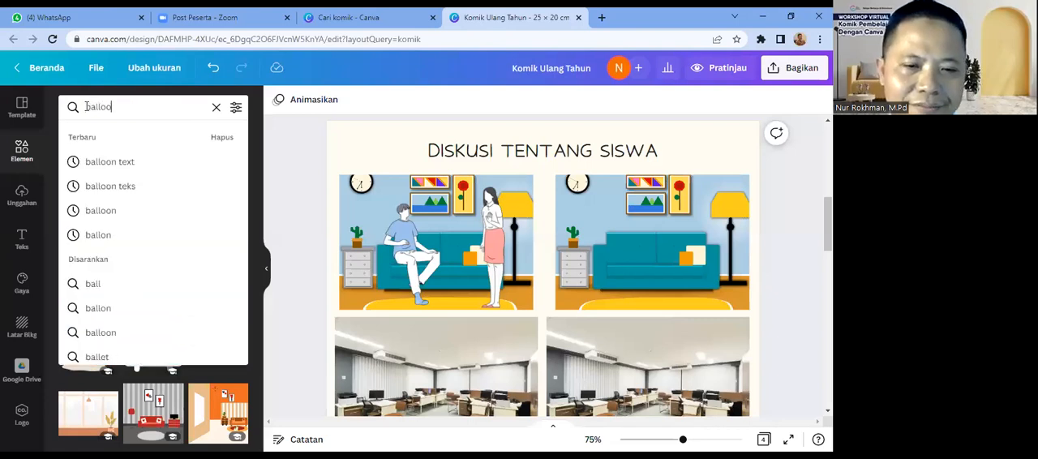
left_click(97, 162)
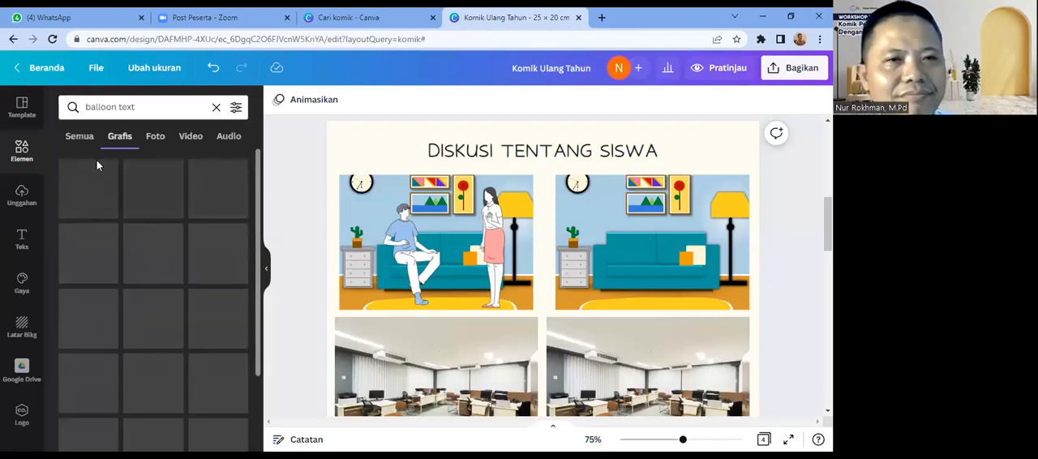
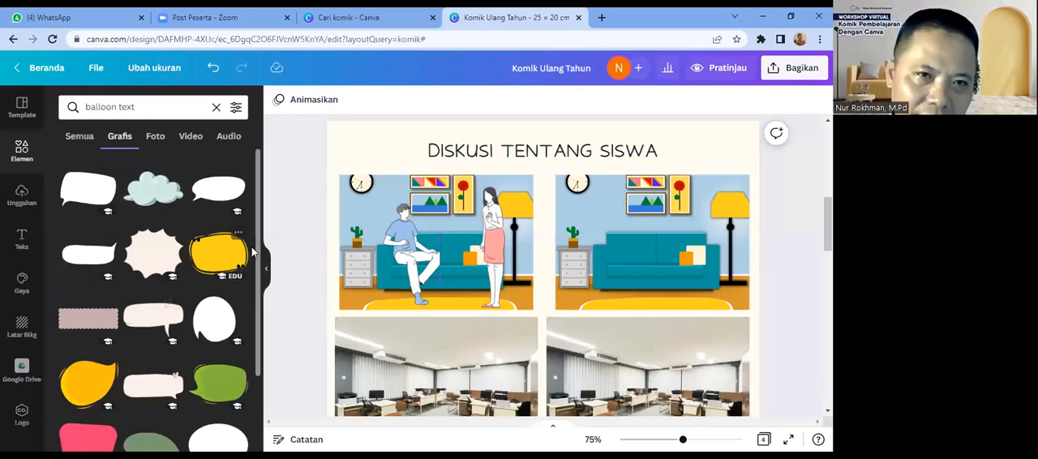
Step: Add the white oval speech balloon with sketch lines, shrink it and place it above the seated man in the first panel
mouse_move(259, 265)
left_mouse_down()
mouse_move(263, 339)
mouse_move(278, 269)
left_mouse_up()
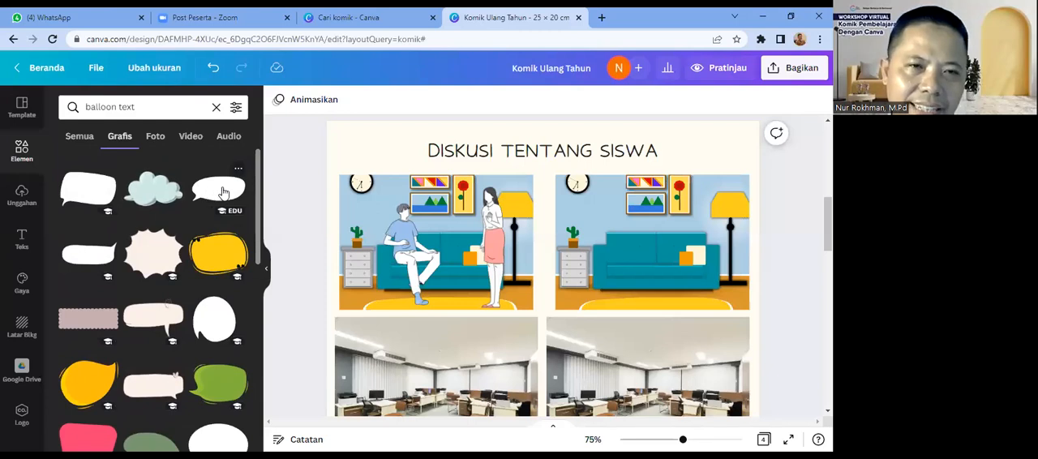
left_click(224, 191)
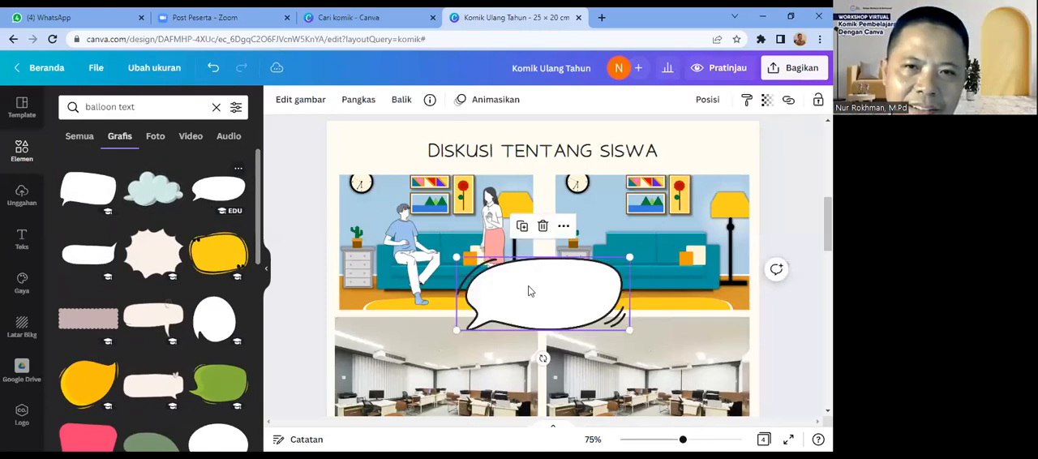
left_click_drag(556, 308, 494, 222)
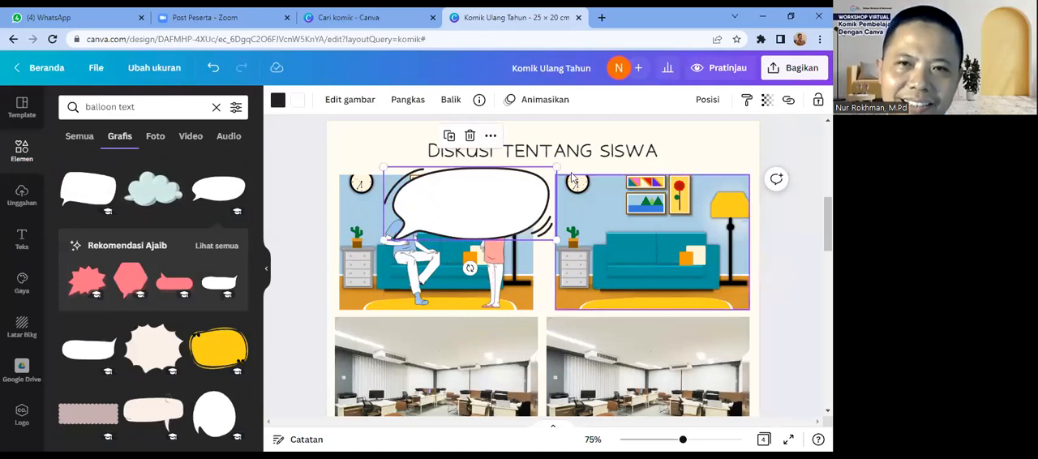
left_click_drag(557, 169, 477, 201)
left_click_drag(448, 231, 416, 211)
left_click_drag(447, 180, 401, 186)
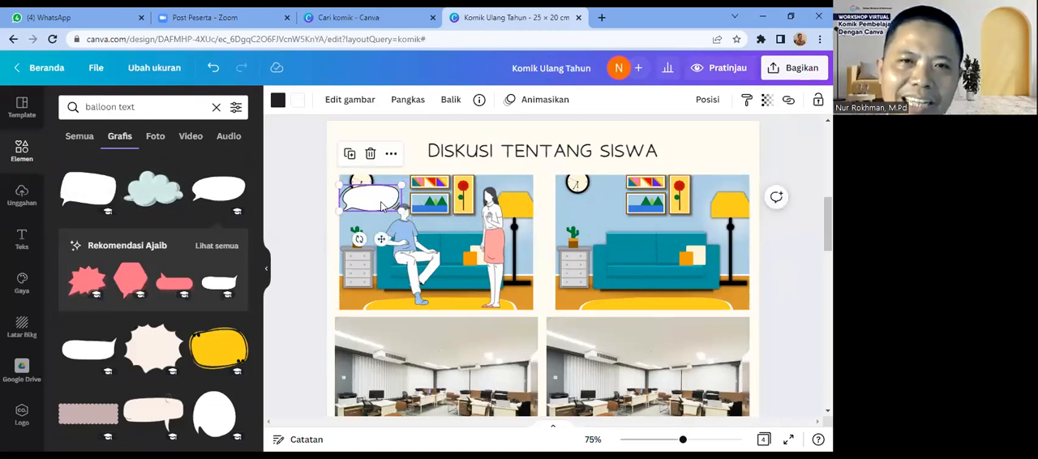
left_click(313, 218)
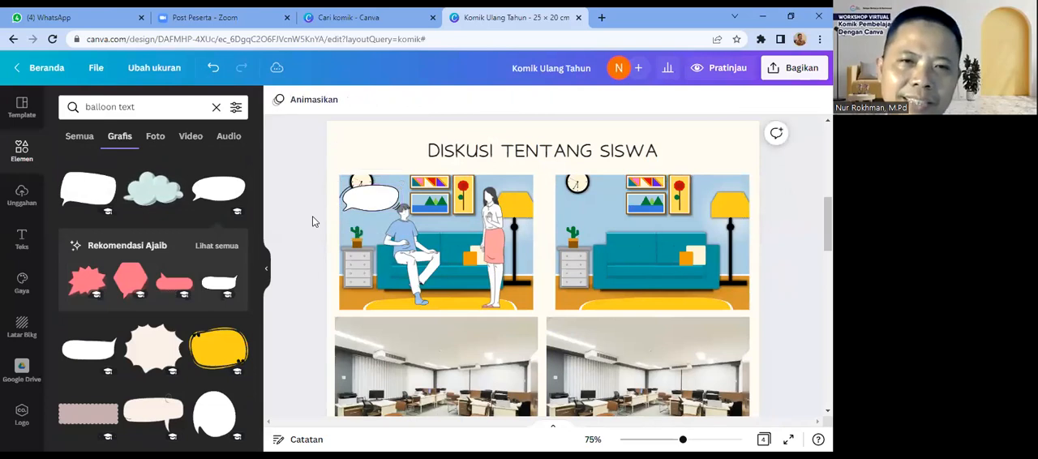
Step: Flip the speech balloon horizontally and align it in the first panel's upper-left corner
left_click(377, 205)
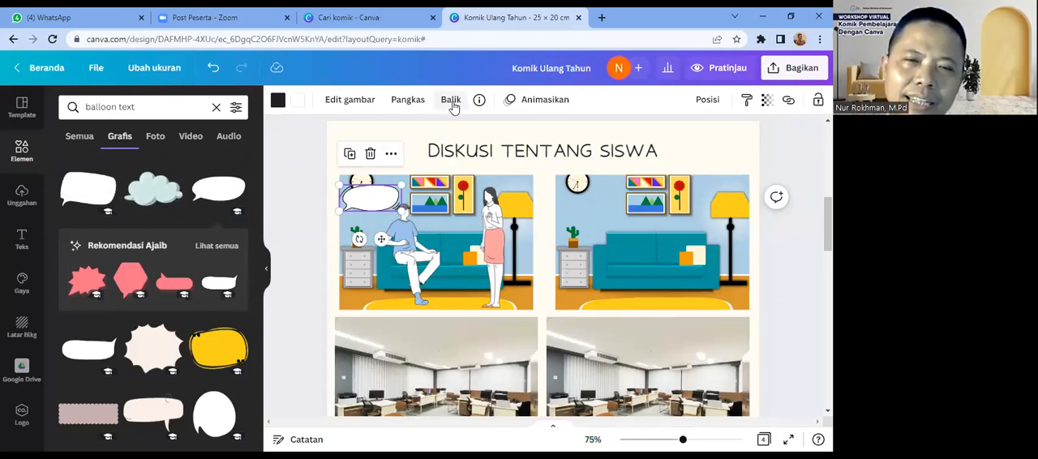
left_click(451, 101)
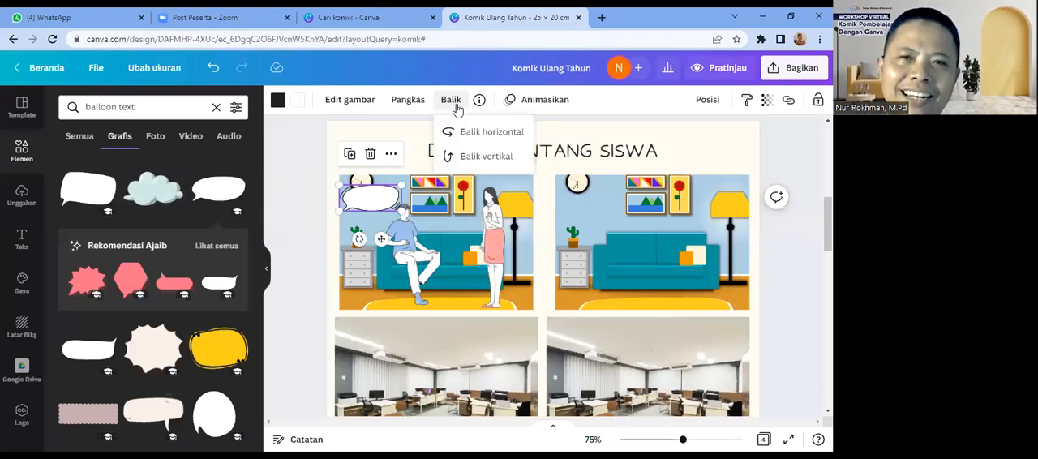
left_click(477, 134)
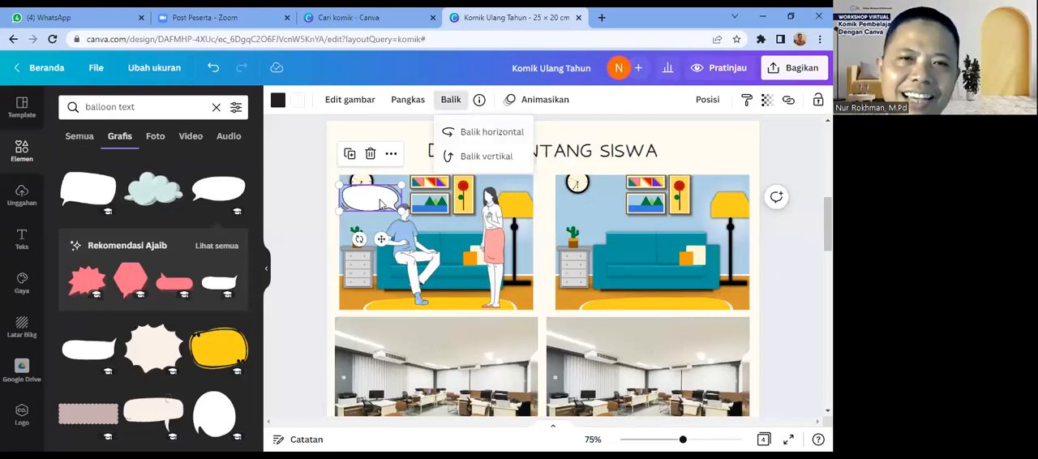
left_click_drag(382, 201, 376, 192)
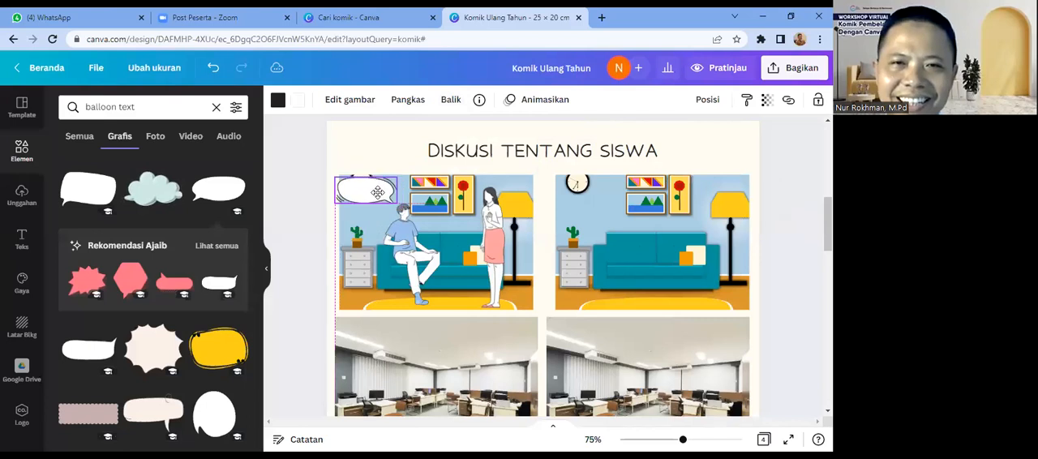
left_click(768, 306)
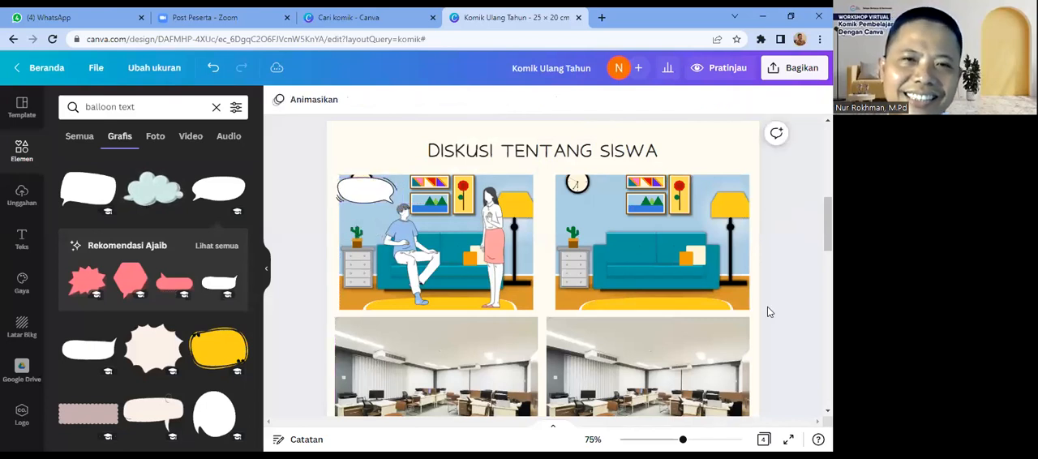
left_click(366, 195)
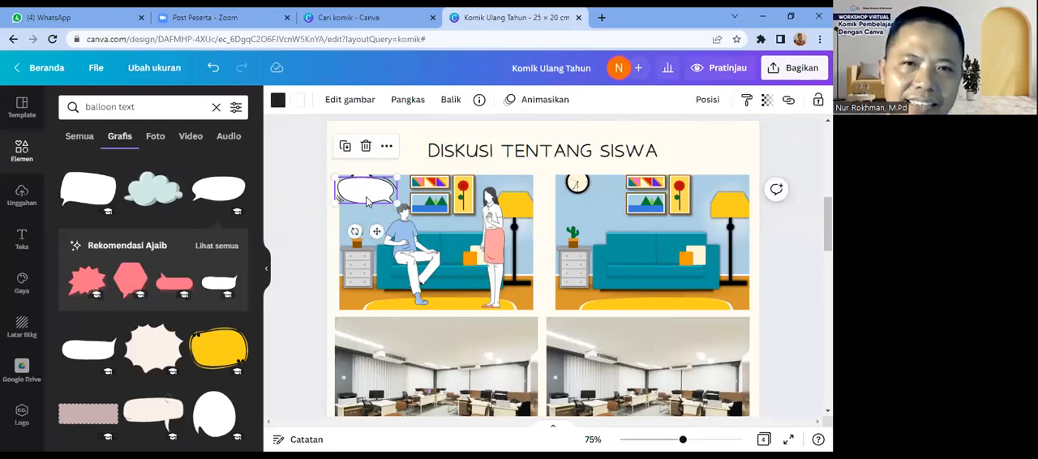
left_click_drag(365, 196, 372, 198)
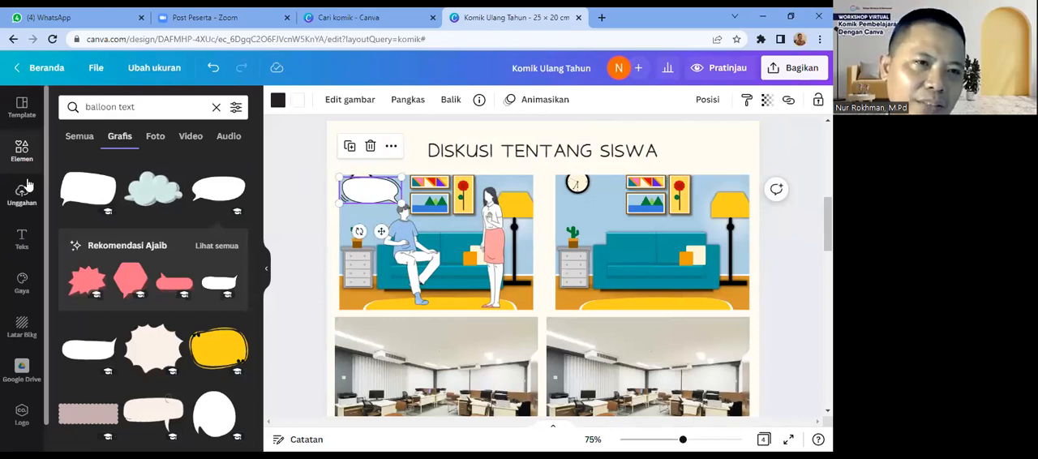
Step: Add body text reading "Bagaimana pendapat Ibu Tentang" followed by the student's name
left_click(22, 246)
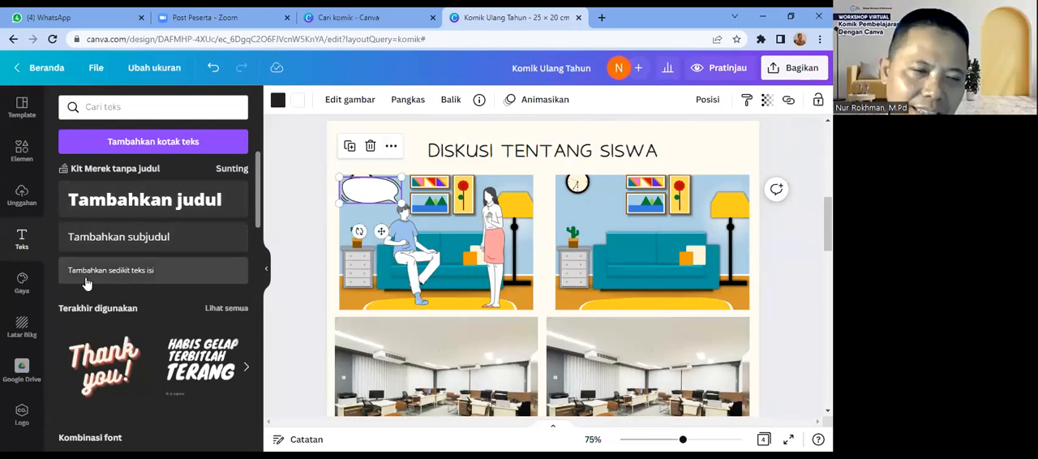
left_click(133, 273)
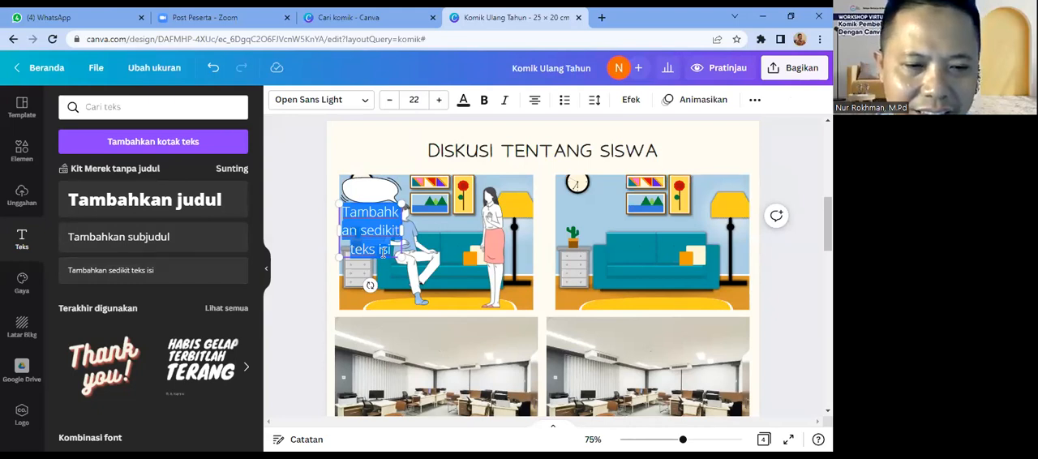
type("B")
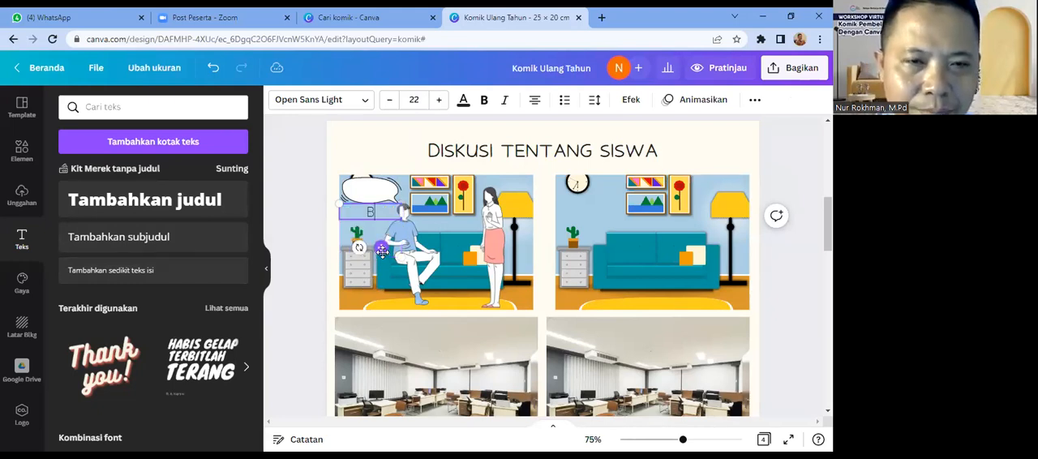
type("agaimna")
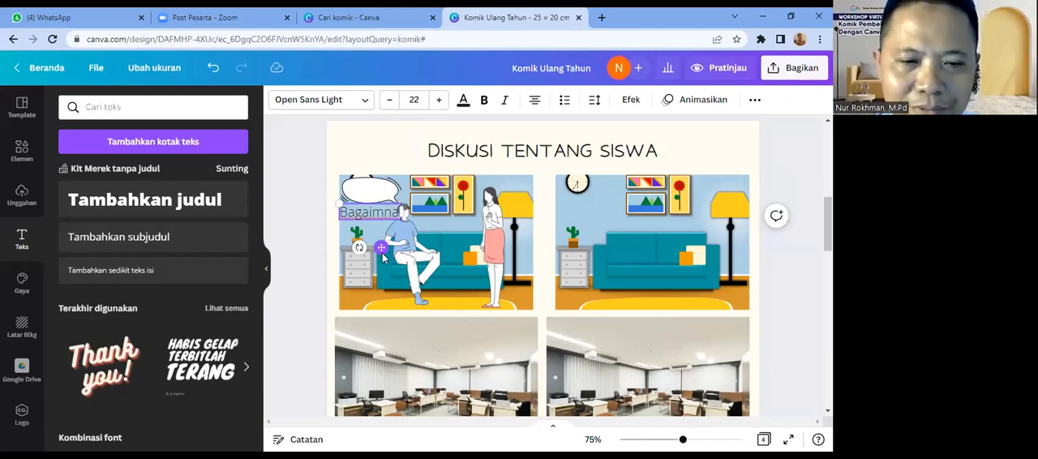
type(" pendapat")
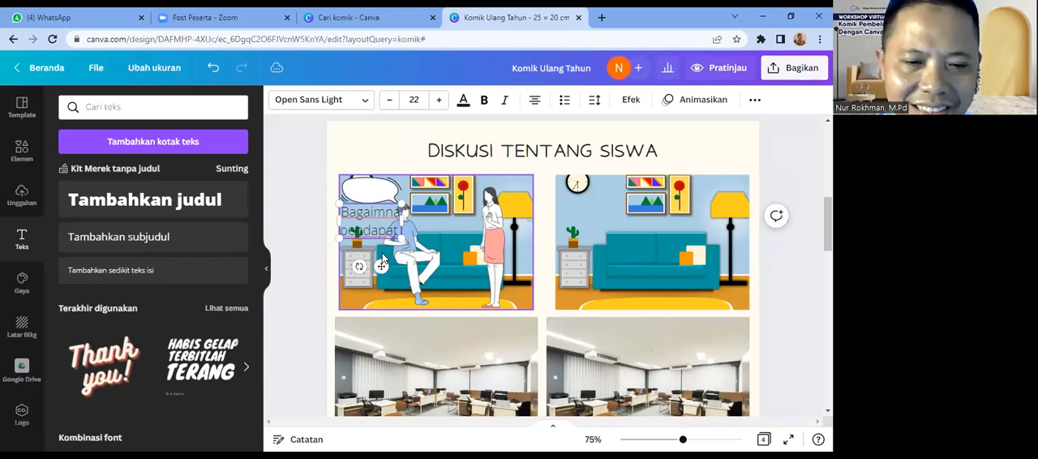
type(" ibu Tentang")
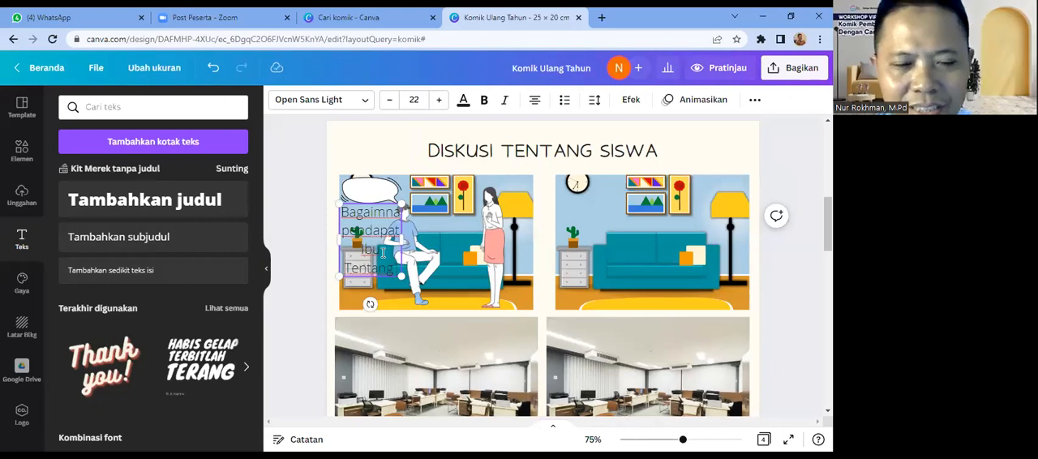
type(" Anak")
key("BackSpace")
key("BackSpace")
key("BackSpace")
key("BackSpace")
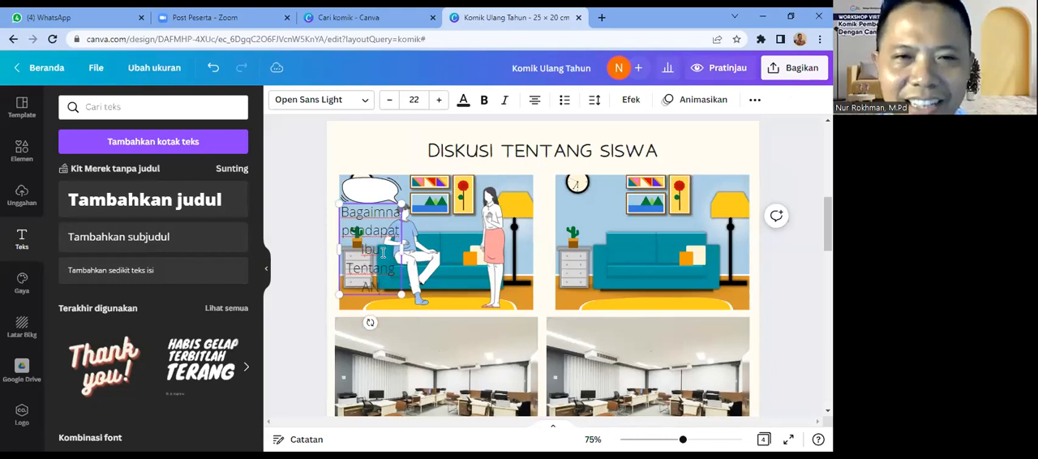
type("Ana")
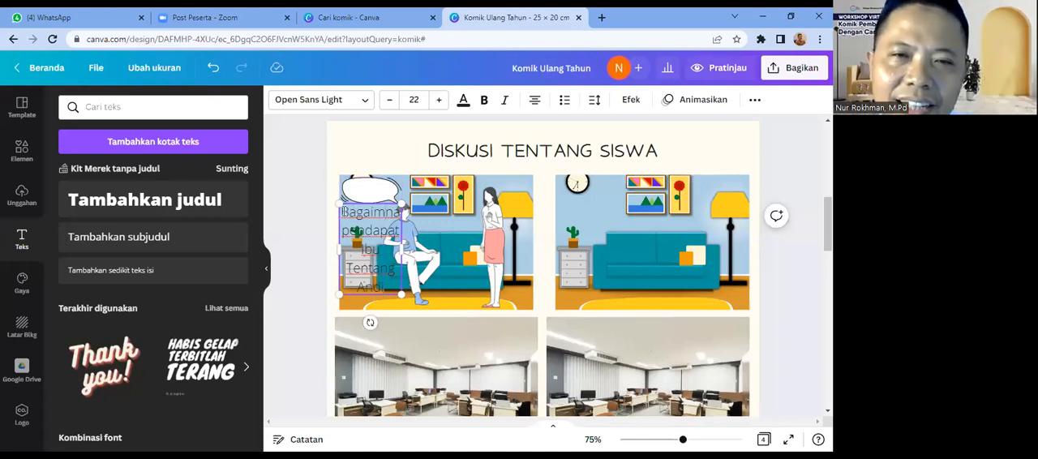
Step: Move the dialogue text onto the speech balloon and reduce its font size to 11
left_click(390, 102)
left_click(391, 102)
left_click(391, 102)
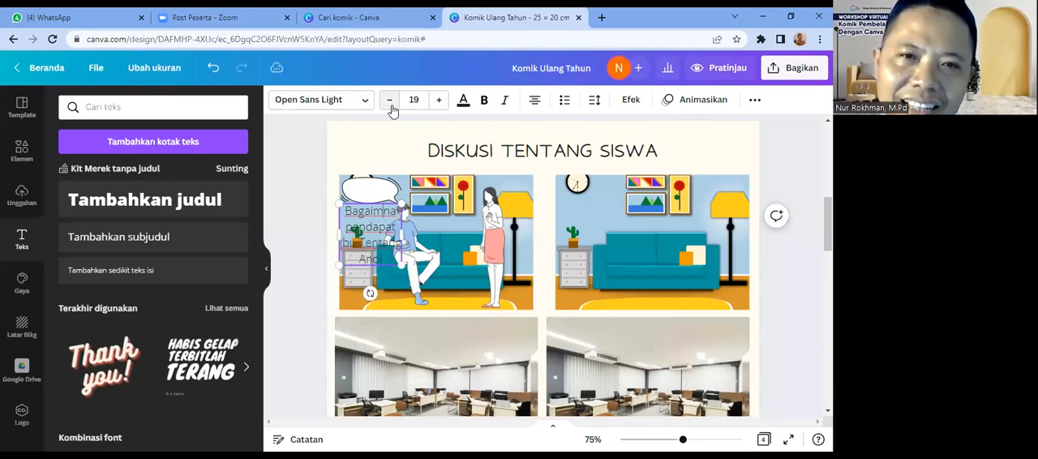
left_click(390, 102)
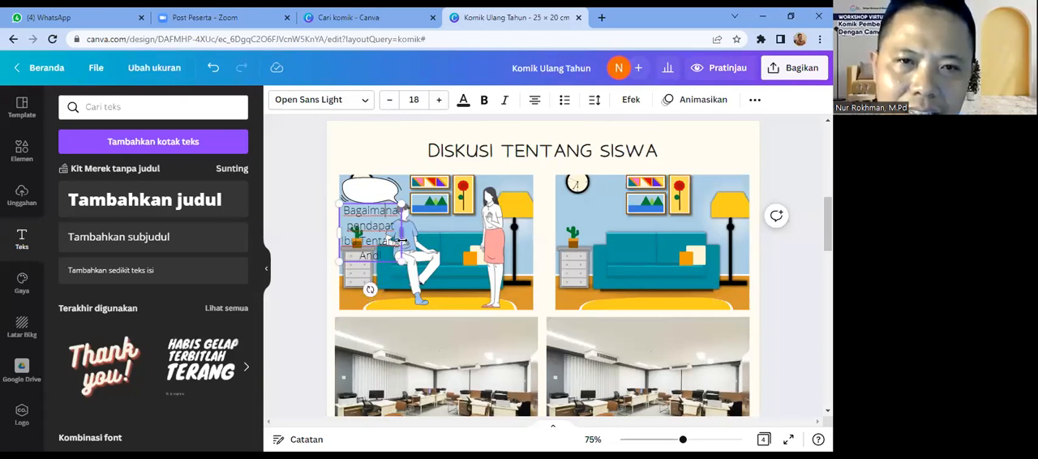
left_click_drag(400, 247, 403, 215)
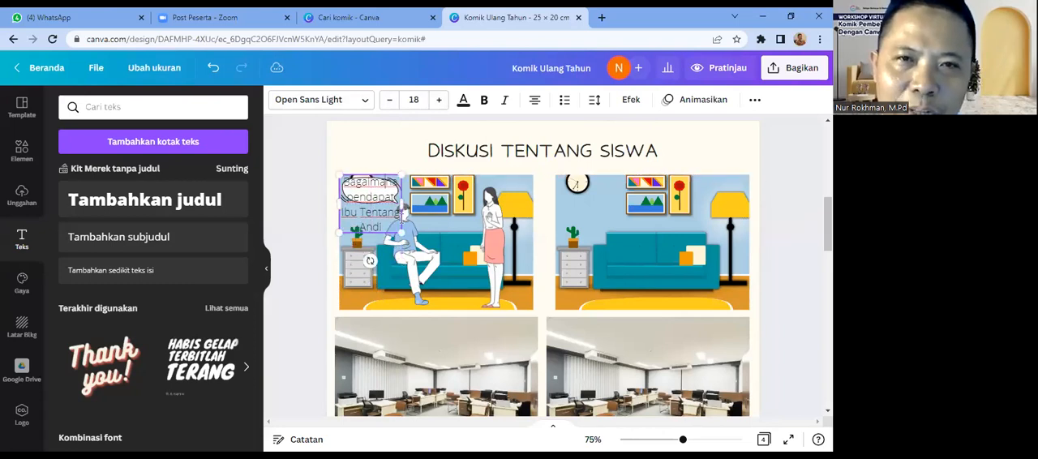
left_click(389, 99)
left_click(389, 100)
left_click(389, 100)
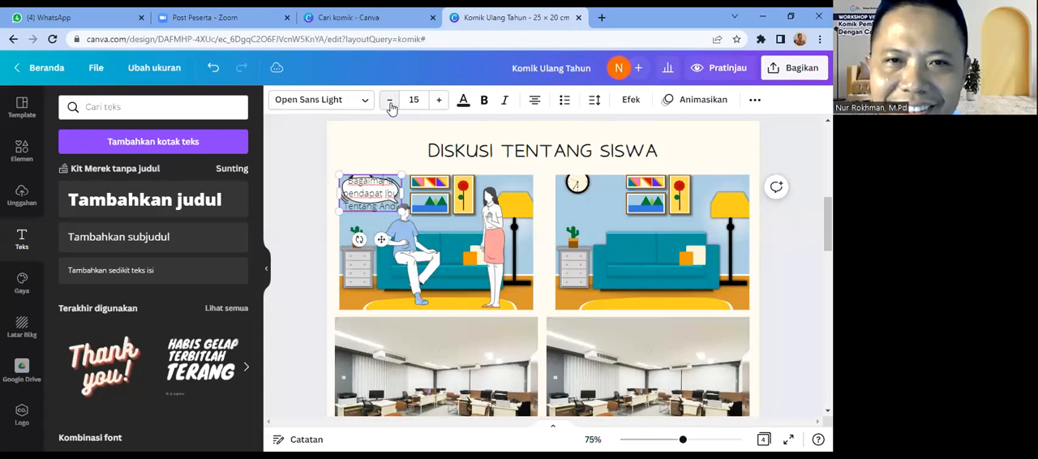
left_click(390, 102)
left_click(390, 102)
left_click(390, 102)
left_click(390, 103)
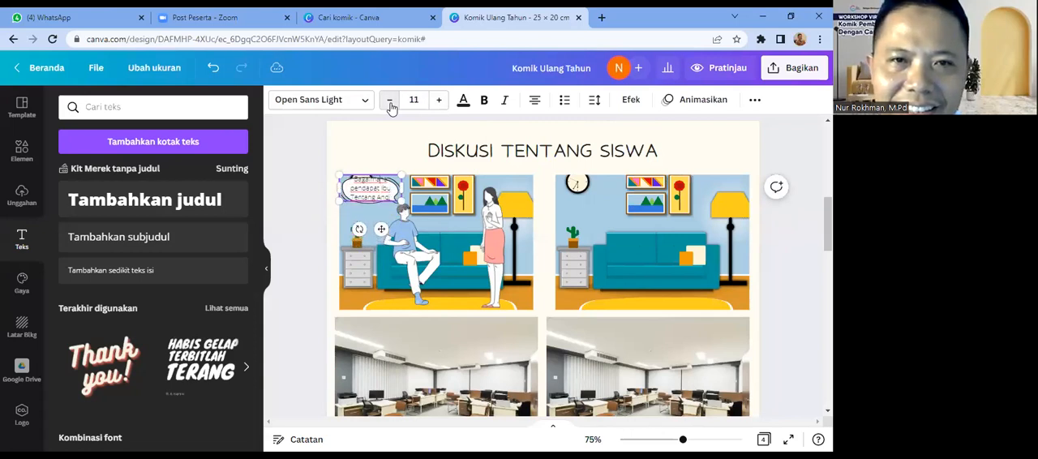
left_click(372, 215)
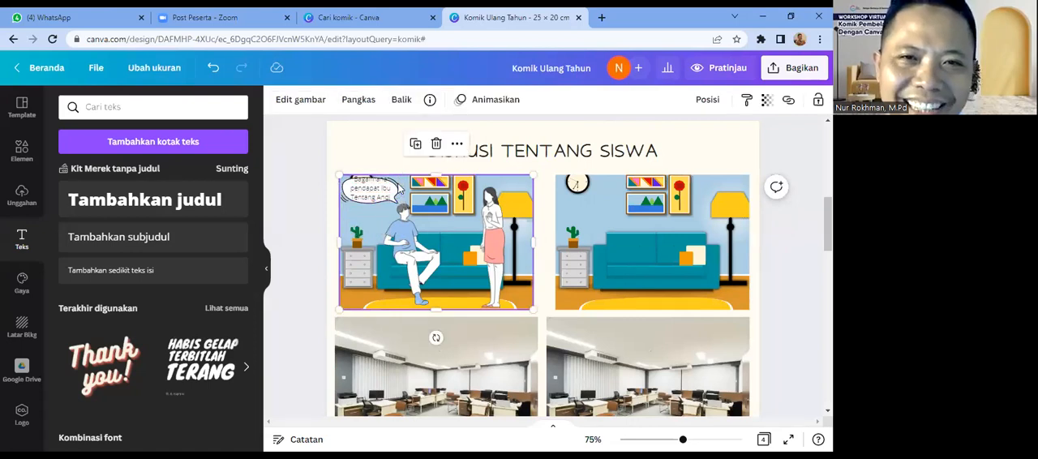
Step: Scale the dialogue text up to size 11.8 and shift it slightly down on the balloon
left_click(394, 198)
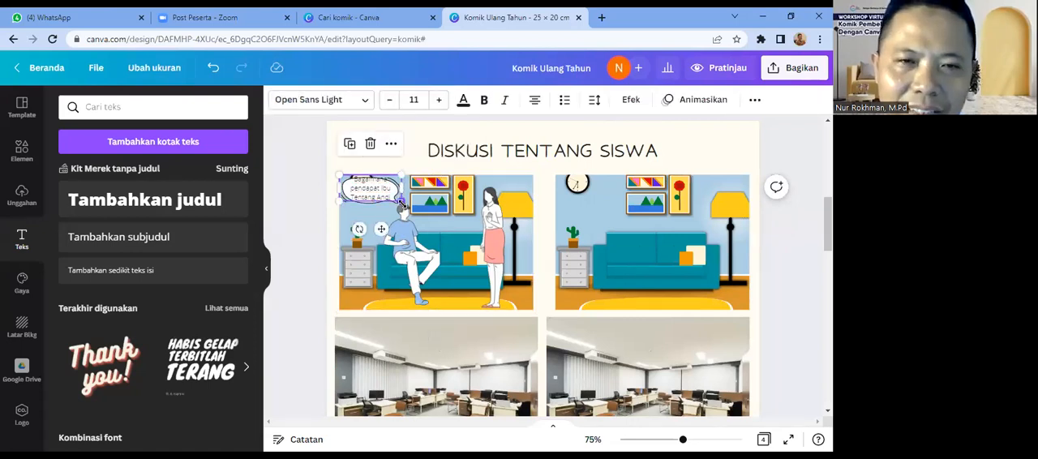
left_click_drag(339, 176, 334, 173)
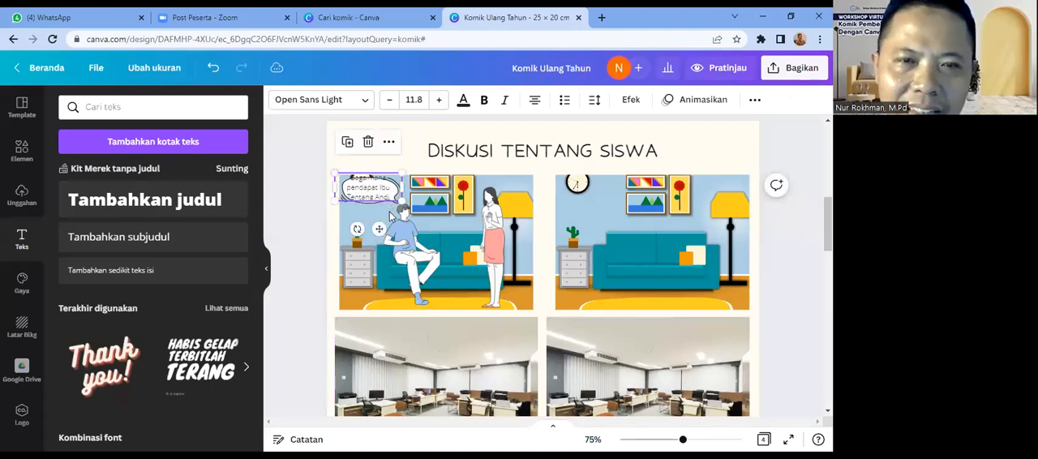
left_click(360, 215)
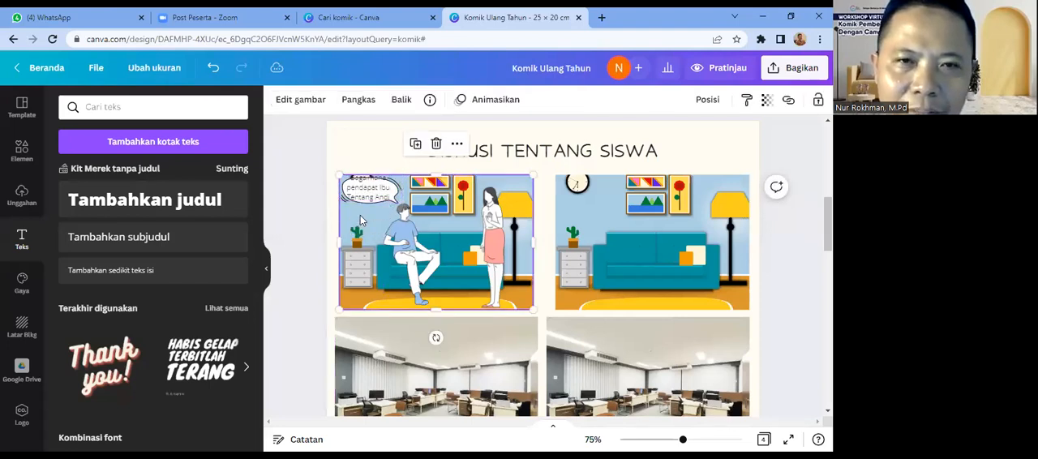
left_click(362, 197)
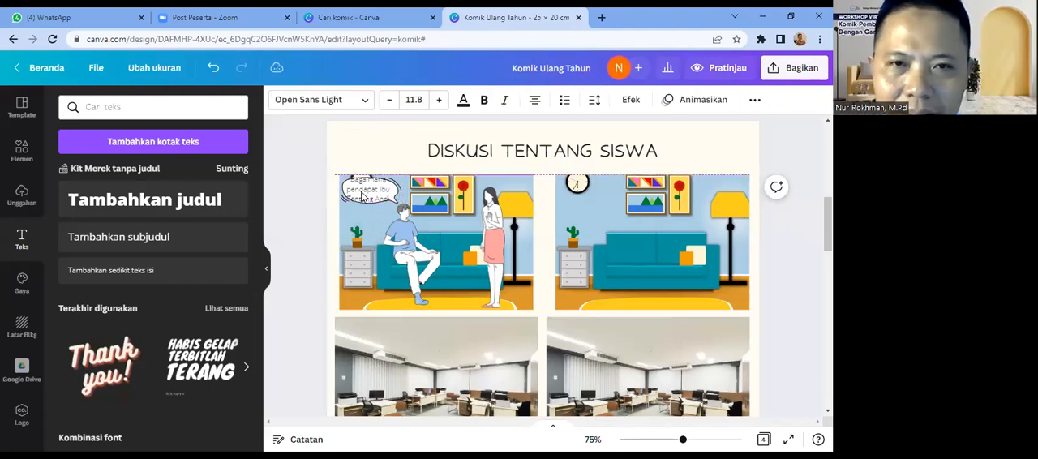
key("Up")
key("Up")
key("Up")
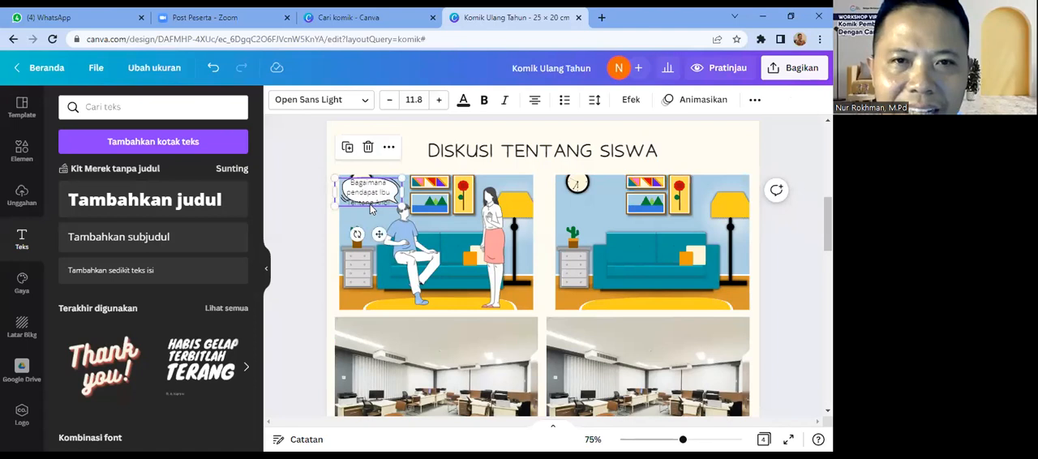
Step: Reduce the dialogue text to size 10.8 and narrow its text box slightly
left_click(371, 202)
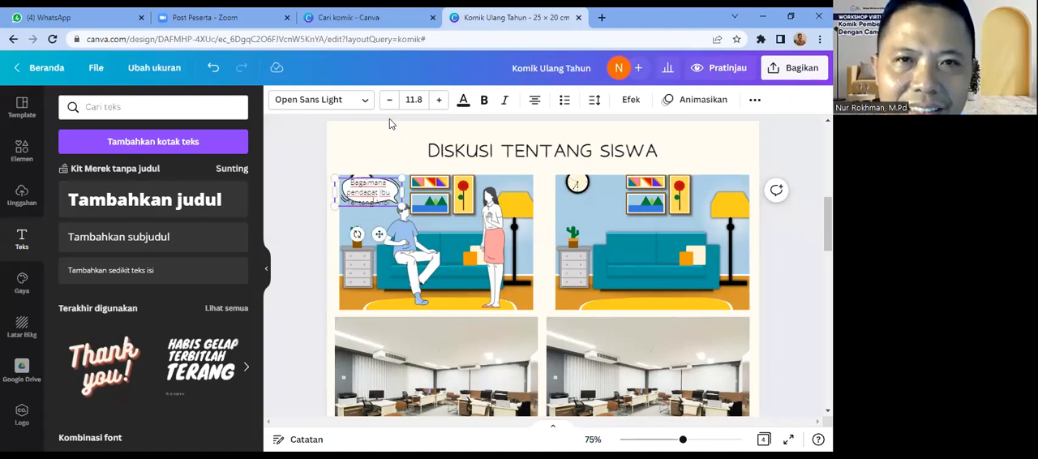
left_click(390, 103)
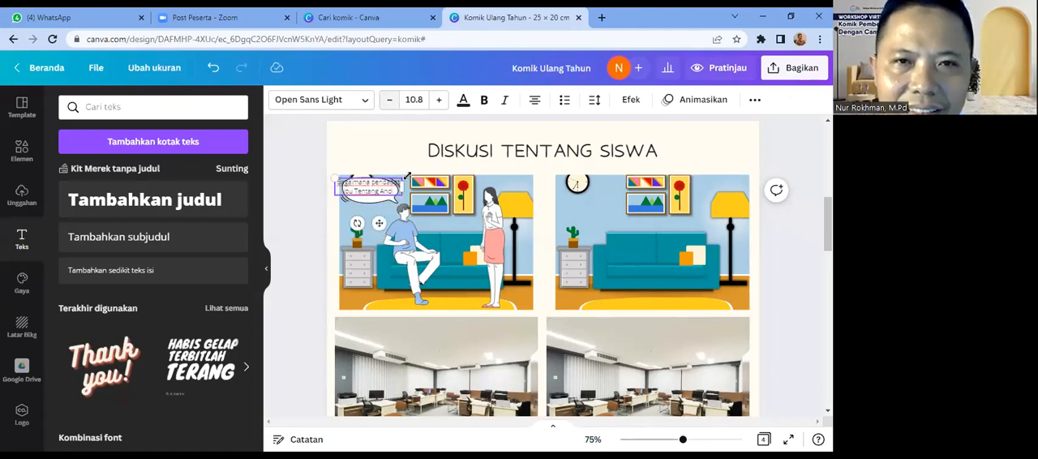
left_click_drag(398, 185, 398, 186)
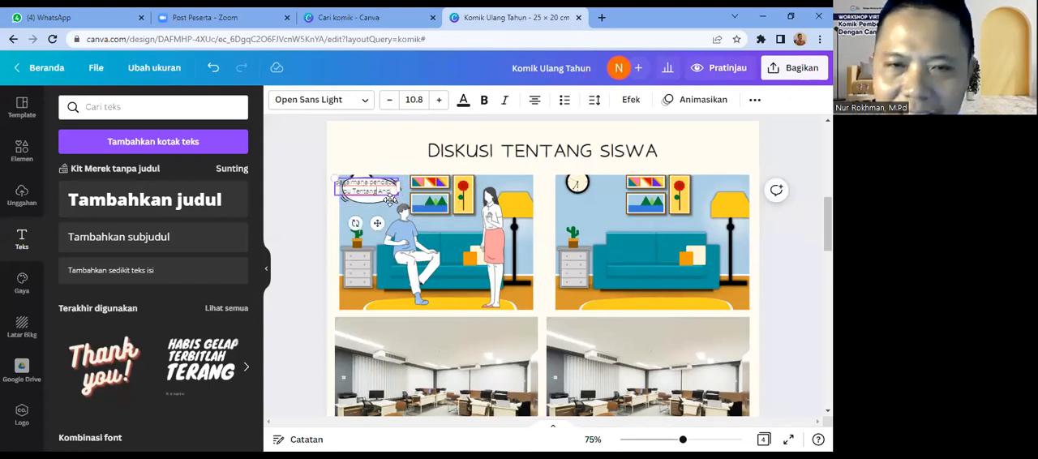
left_click(386, 203)
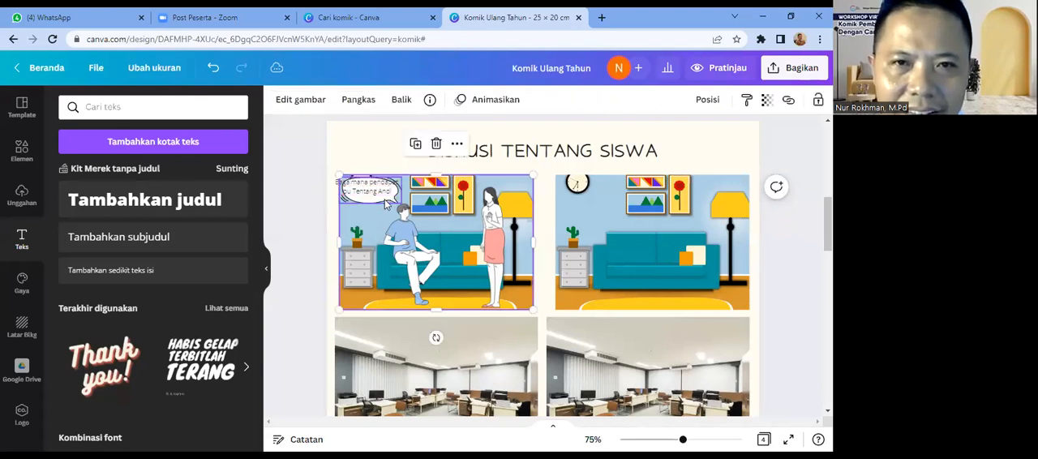
Step: Enlarge the first panel's speech balloon slightly and fit the dialogue text inside it, narrowing its text box to wrap onto three lines
left_click(360, 198)
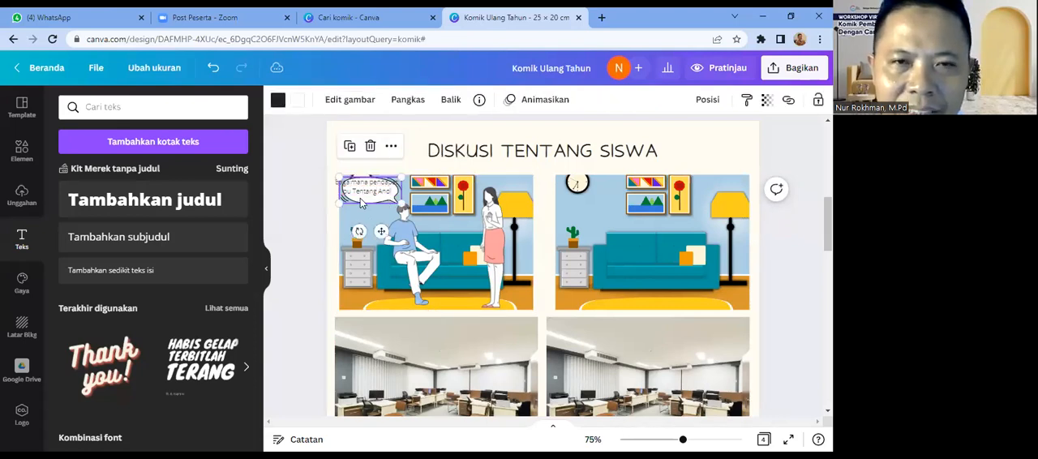
left_click_drag(399, 203, 407, 206)
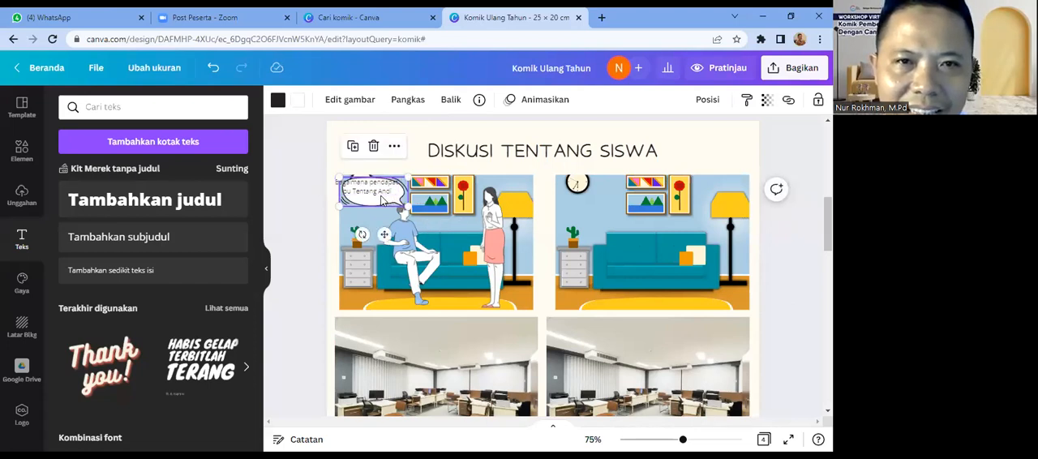
left_click(380, 199)
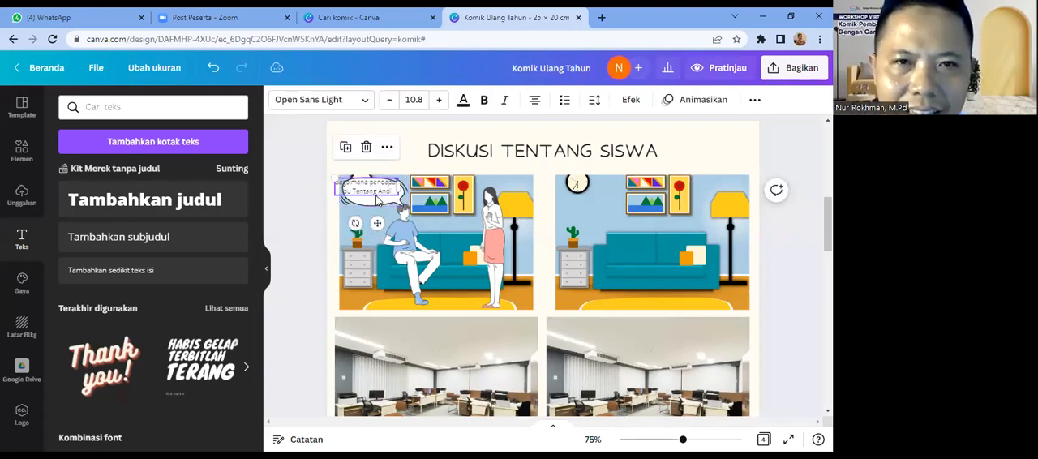
left_click_drag(379, 201, 387, 207)
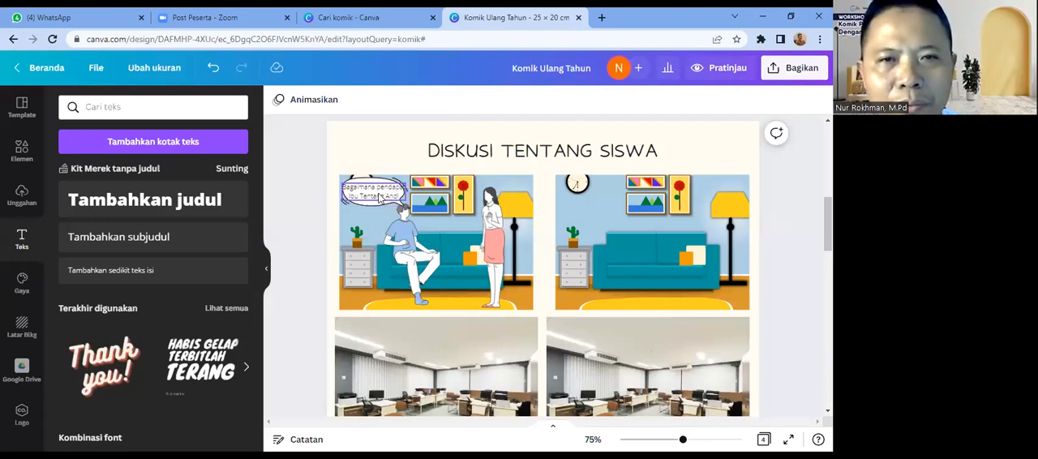
left_click_drag(403, 192, 374, 191)
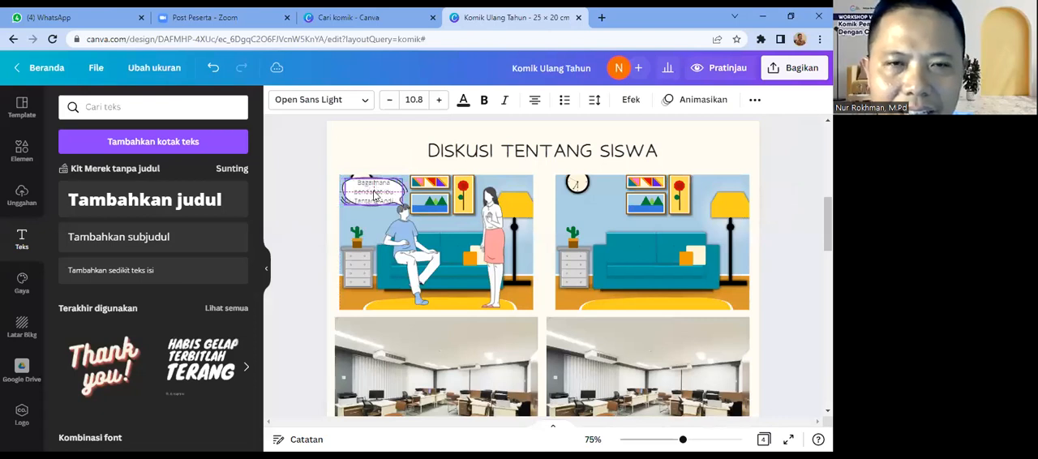
left_click(492, 164)
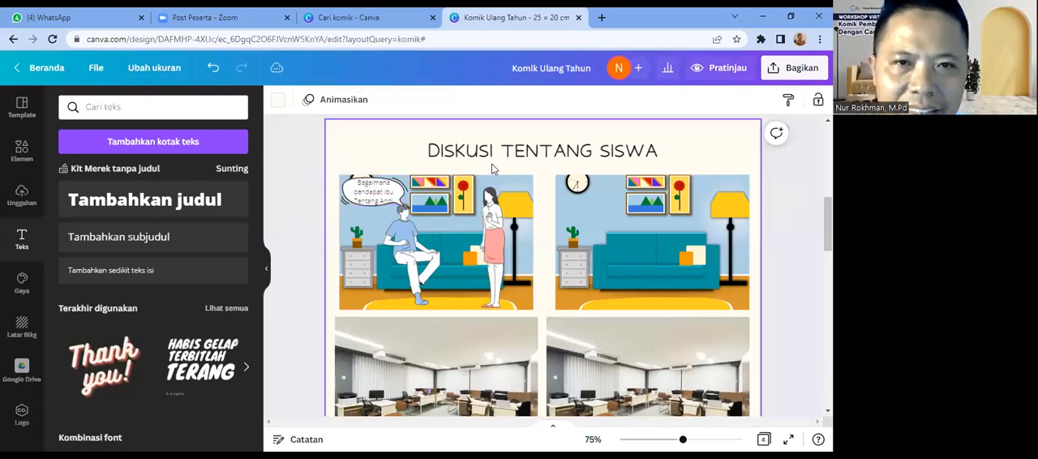
Step: Search the fonts for "comic" and set the first balloon's dialogue text to Biski Medium
left_click(377, 204)
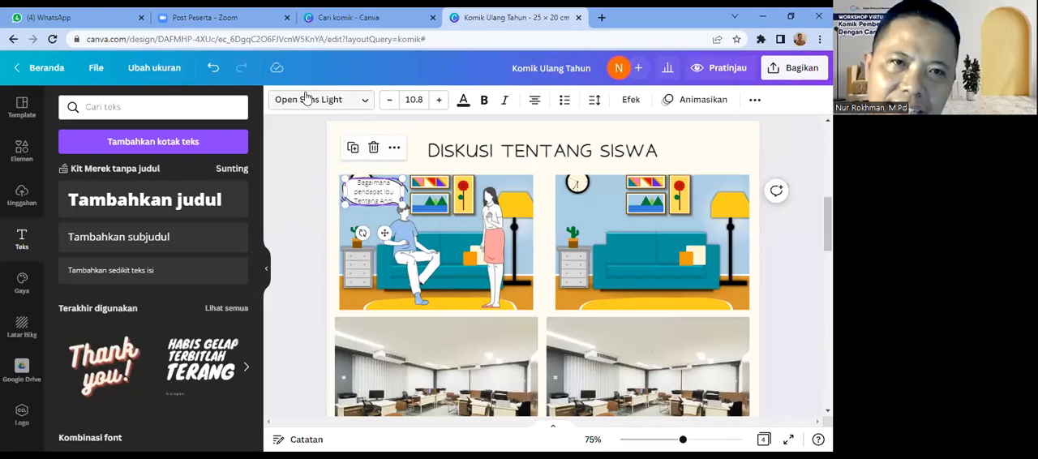
left_click(367, 109)
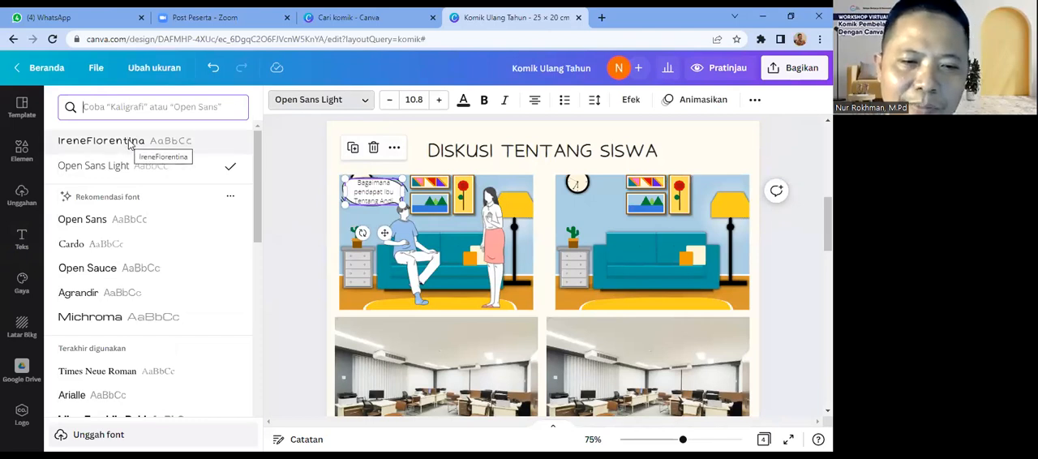
type("comic")
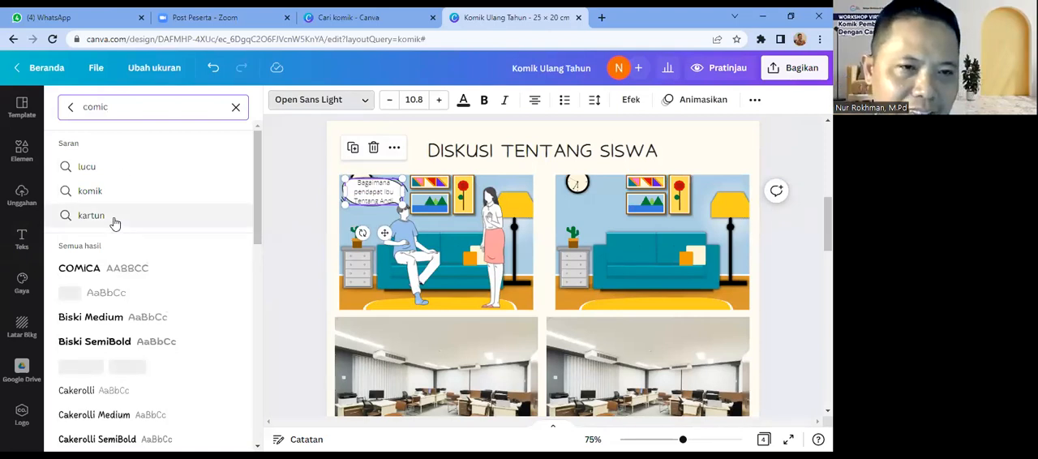
left_click(100, 325)
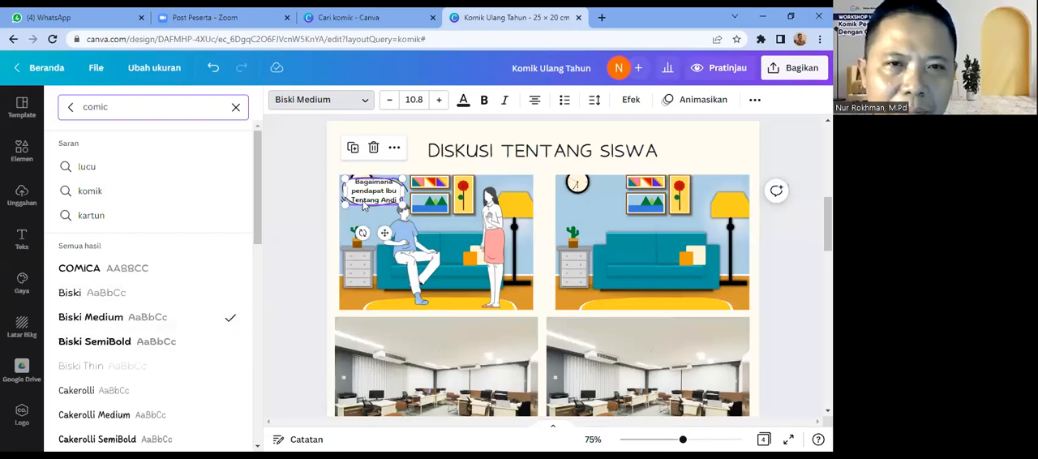
left_click(364, 203)
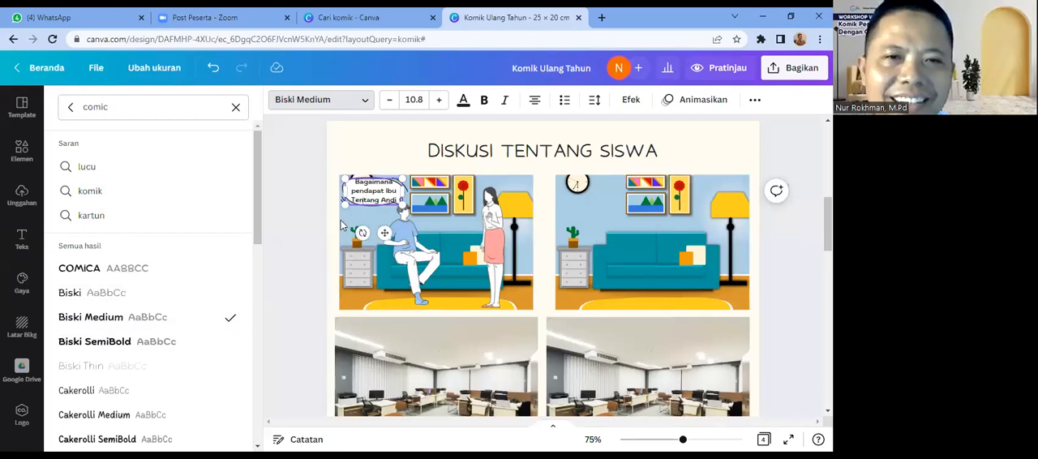
left_click(334, 225)
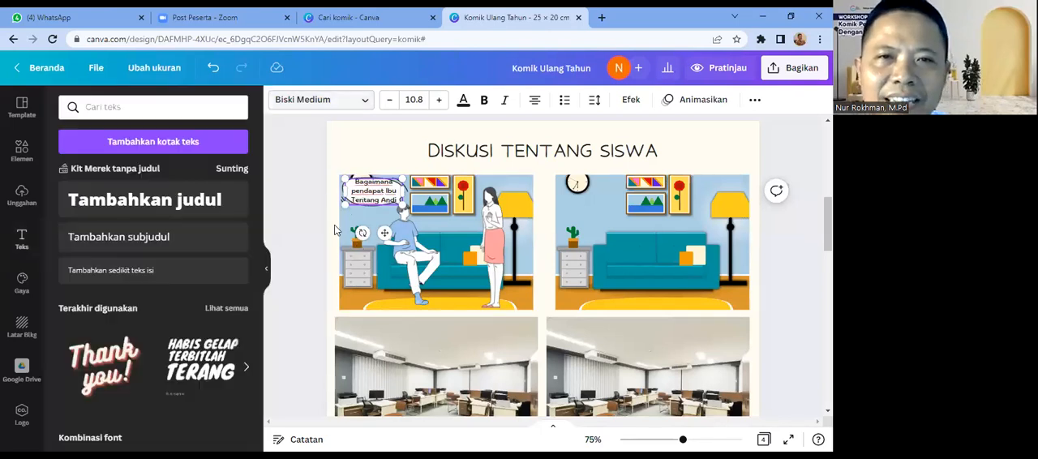
left_click(682, 162)
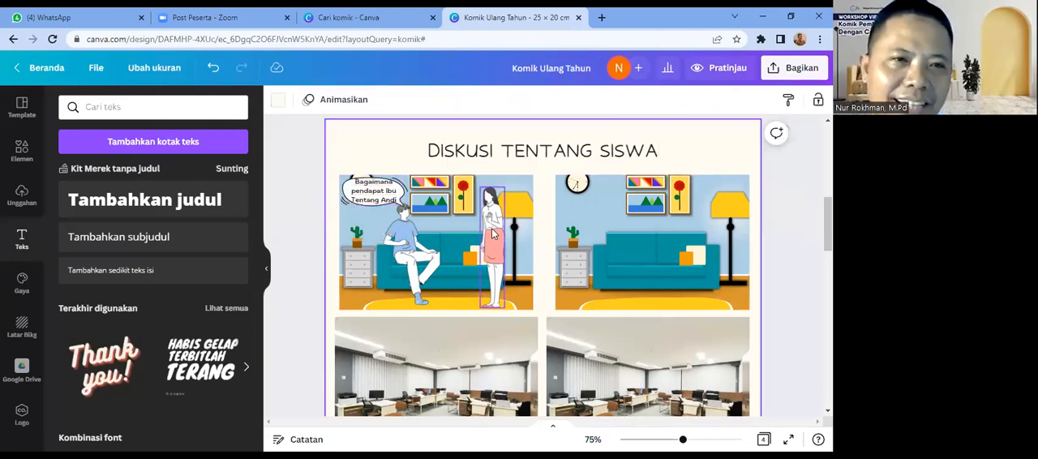
Step: Add another outlined white oval speech balloon and place it between the man and the woman in the first panel
left_click(22, 149)
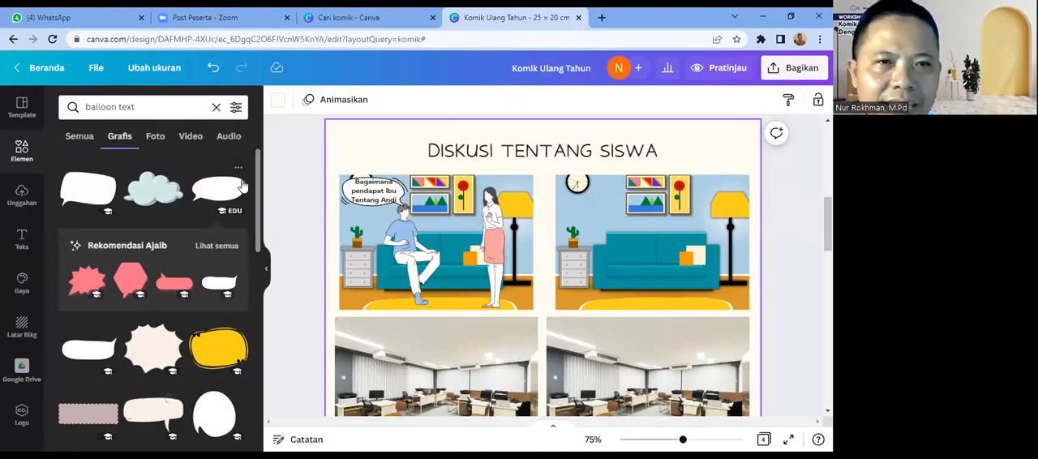
left_click(219, 193)
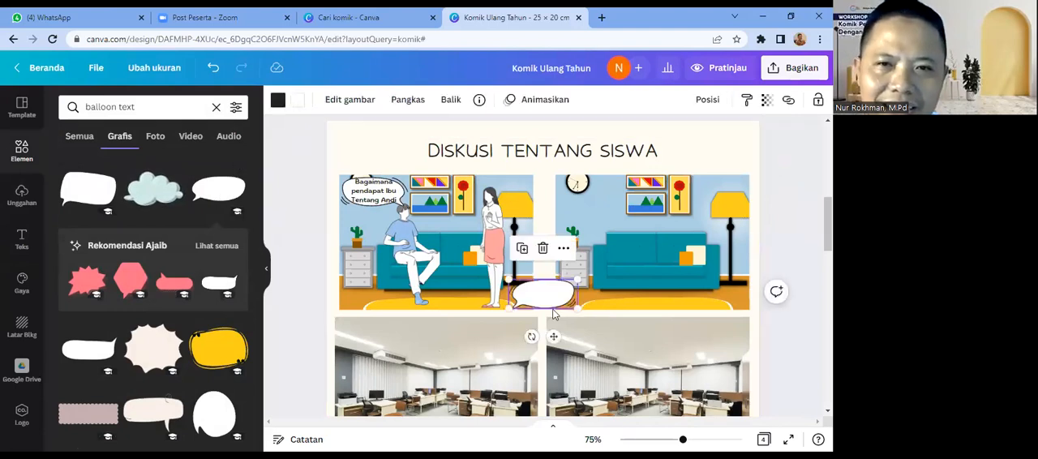
left_click_drag(522, 285, 457, 228)
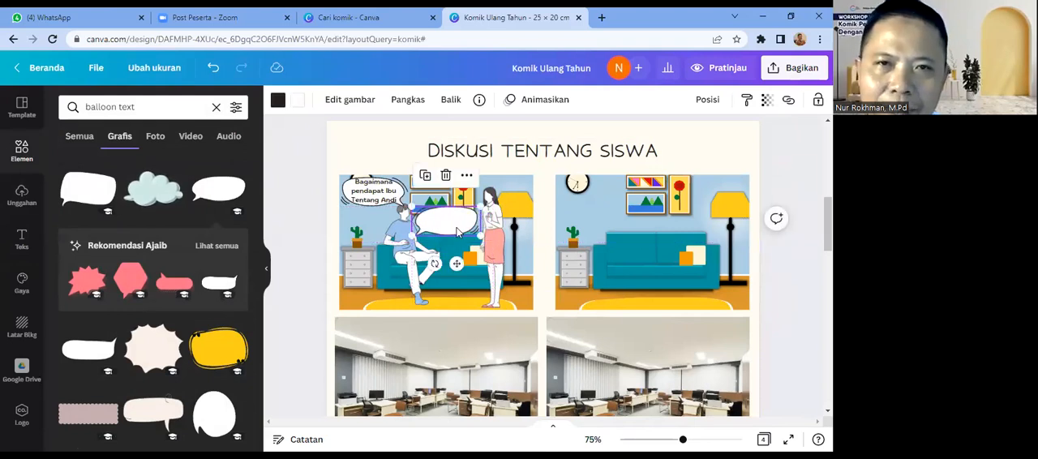
Step: Flip the second speech balloon horizontally and vertically so its tail points at the woman, and shrink it slightly
left_click(448, 101)
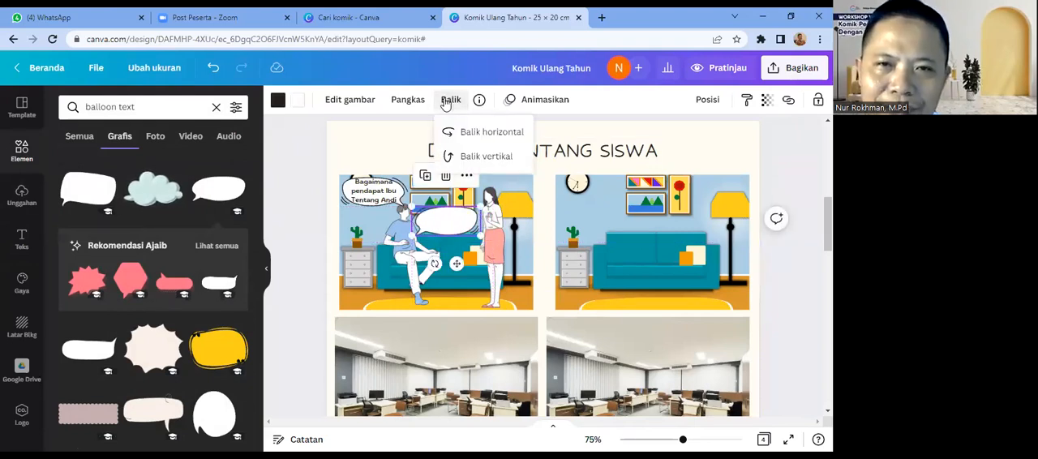
left_click(473, 138)
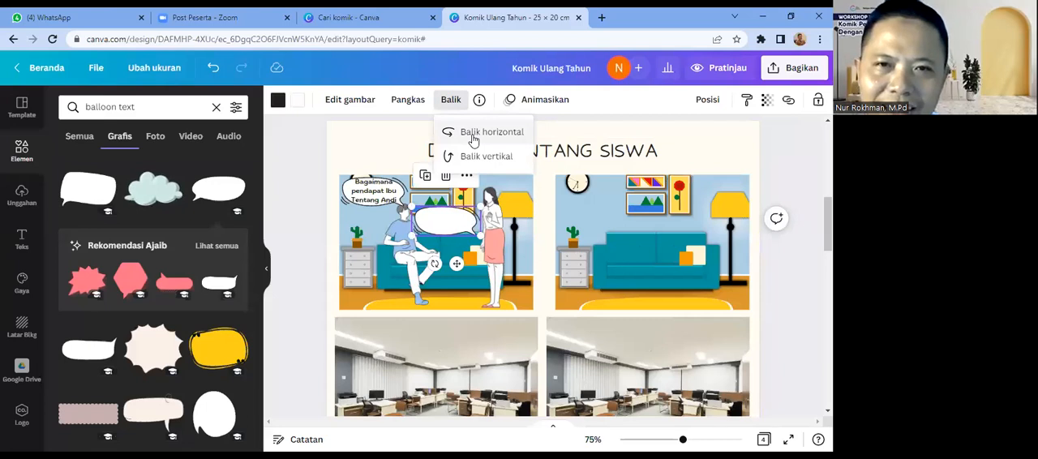
left_click(486, 162)
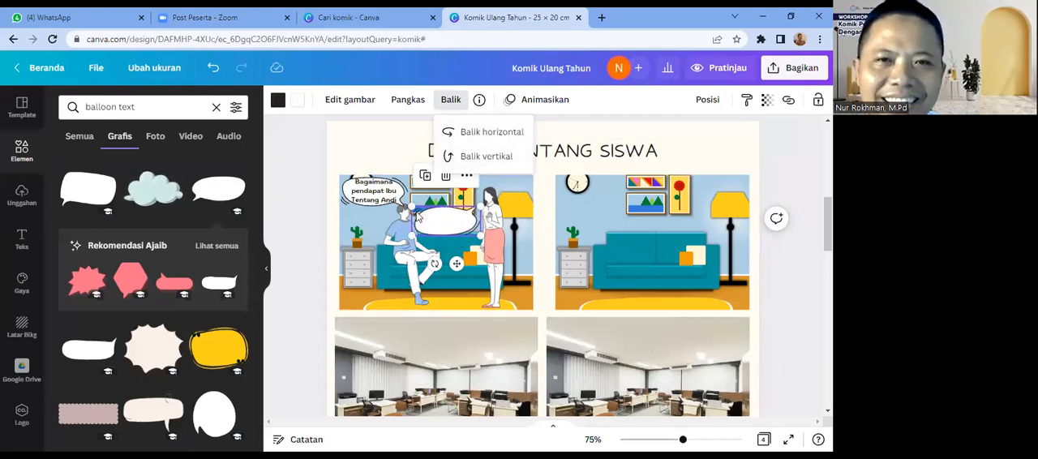
left_click(411, 209)
left_click_drag(412, 209, 438, 225)
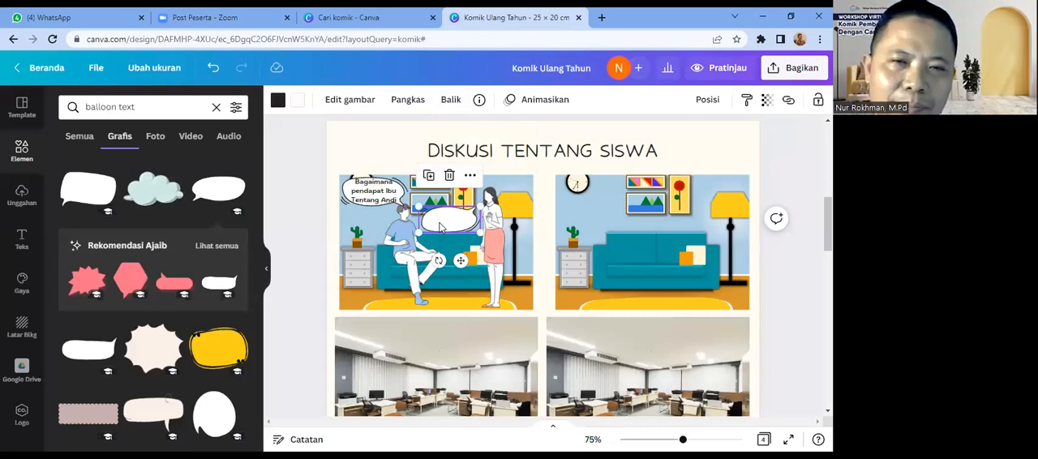
left_click(347, 149)
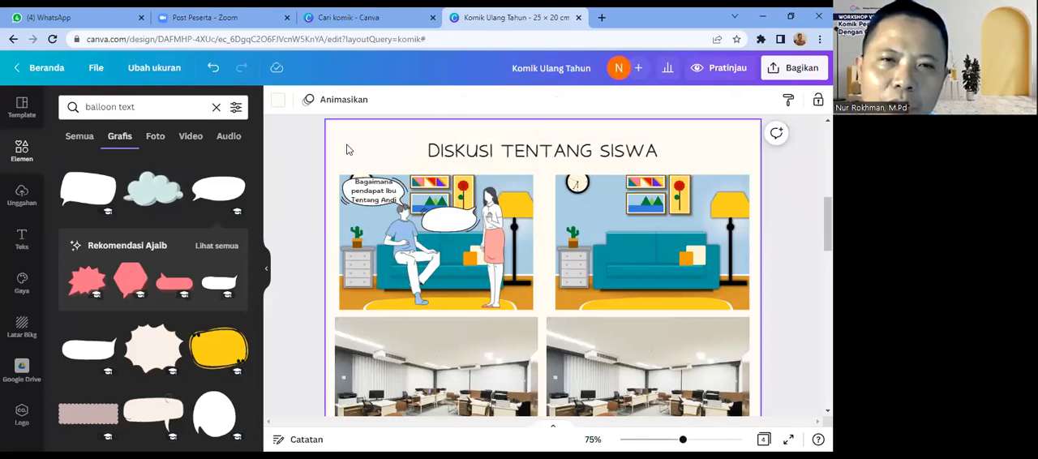
Step: Duplicate the first balloon's dialogue text and place the copy on the second speech balloon
left_click(370, 196)
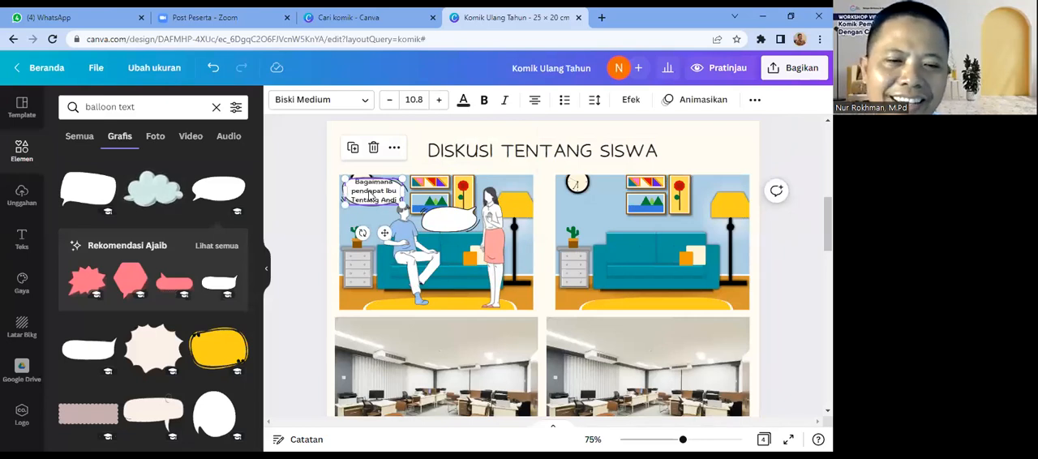
key("ctrl+d")
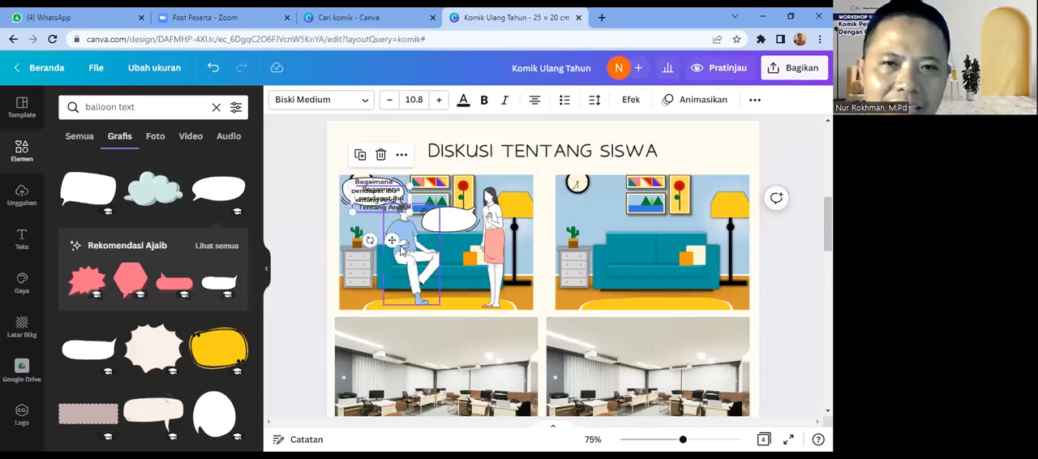
left_click_drag(391, 238, 459, 264)
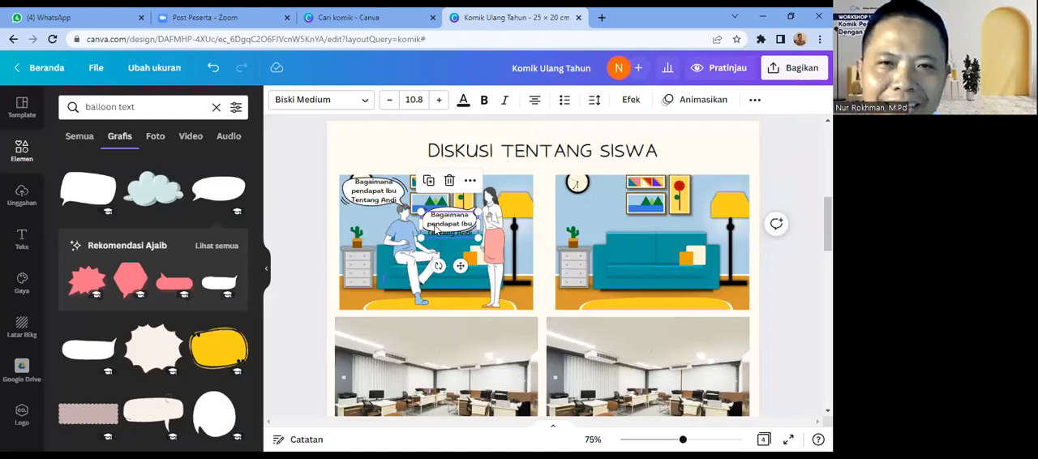
Step: Replace the second balloon's copied text with the student's name followed by "Kelas berapa yah?"
double_click(434, 216)
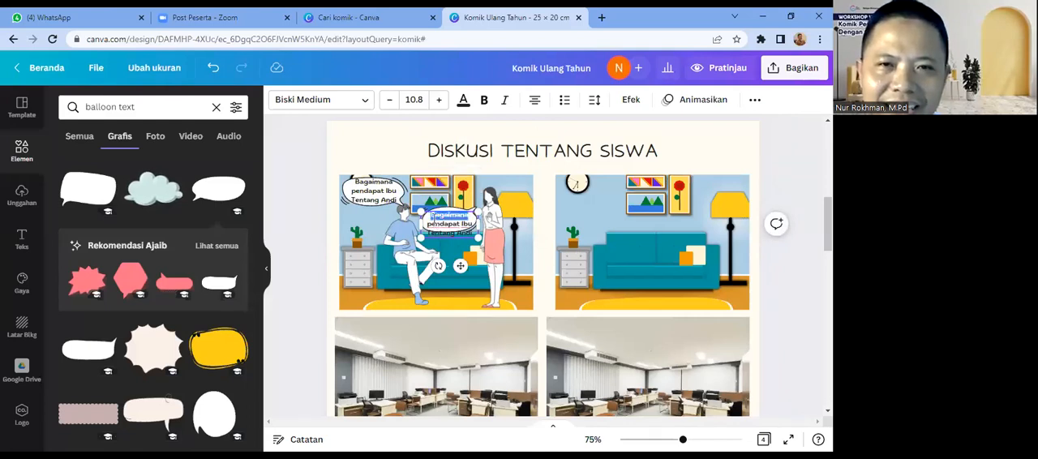
key("ctrl+a")
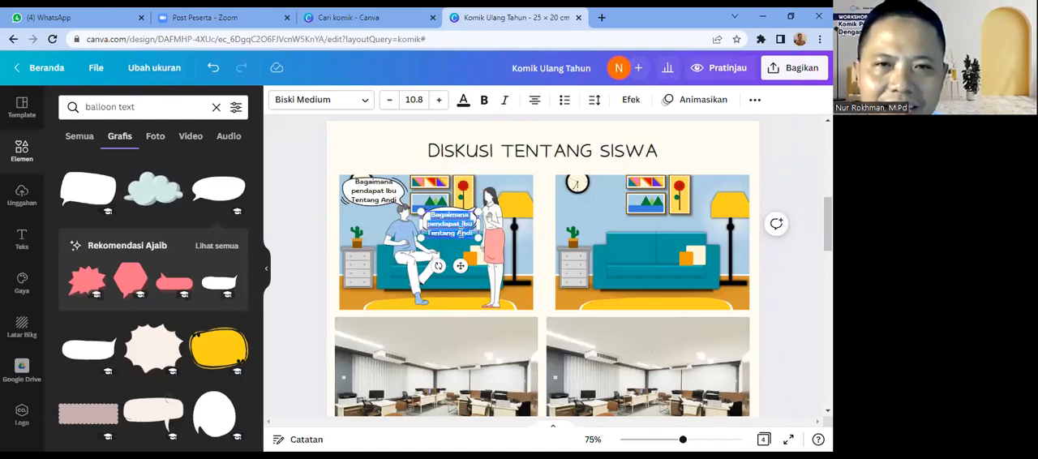
type("Andi")
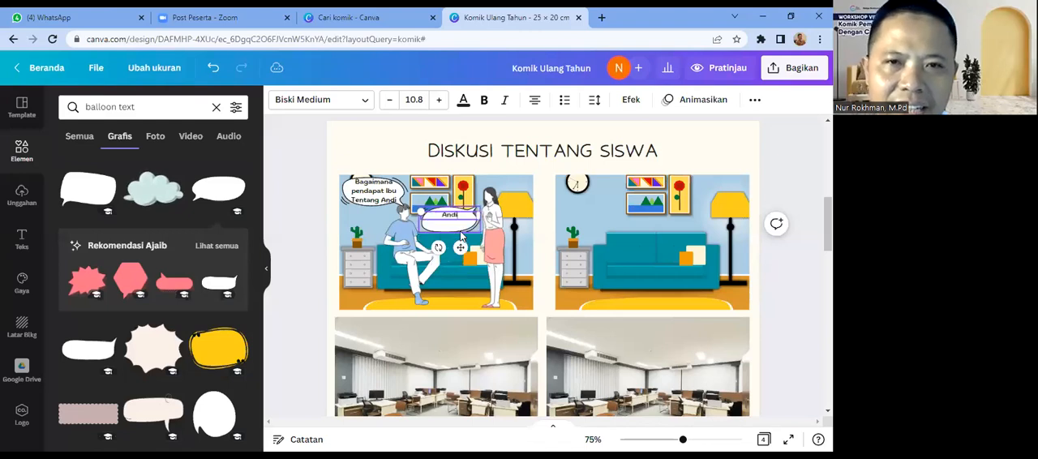
type(" Kelas")
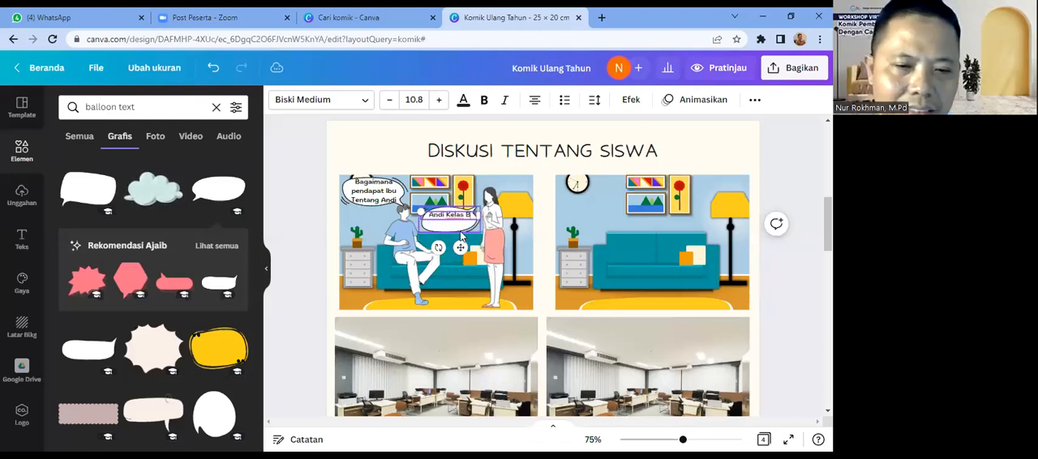
type(" bera")
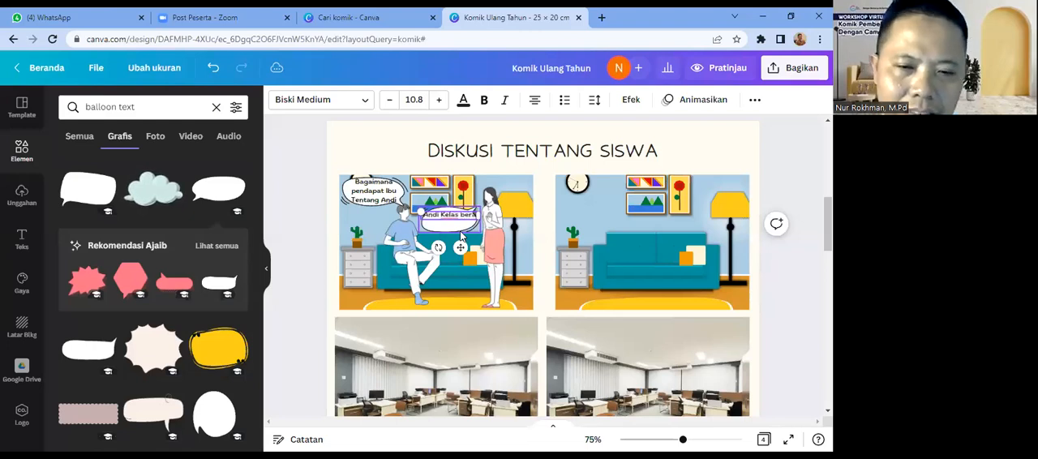
type("pa yah")
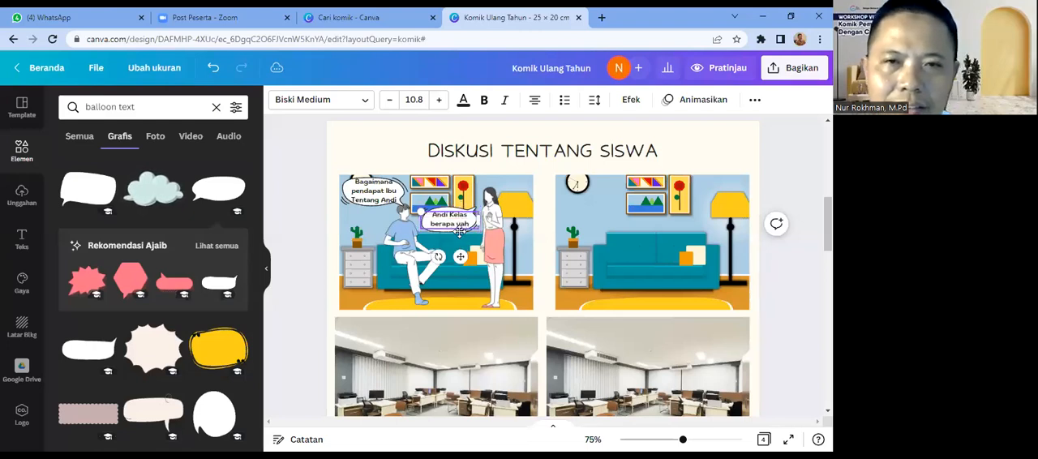
type("?")
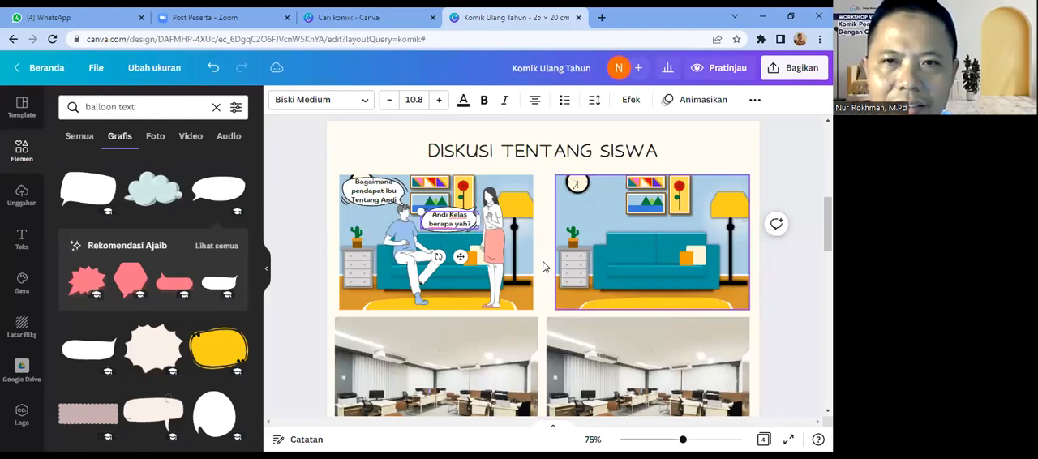
left_click(542, 265)
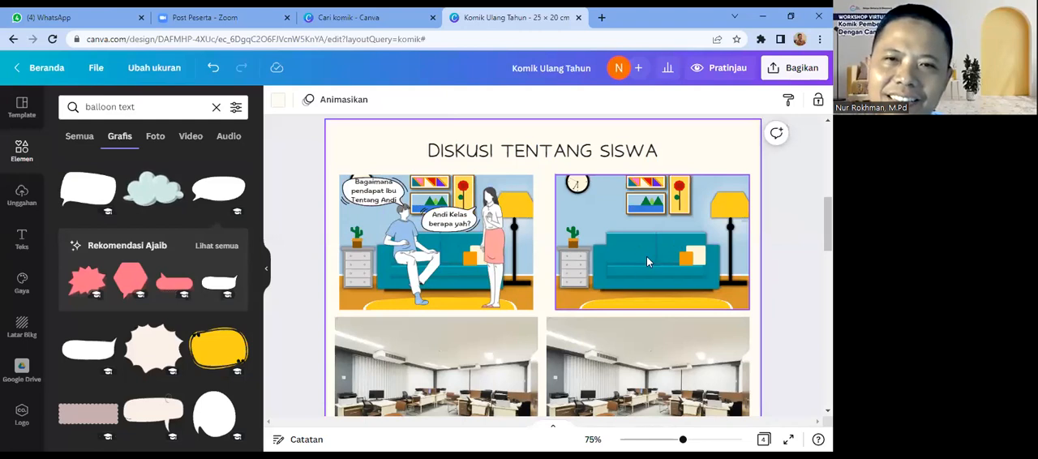
Step: Duplicate the man, the woman, both speech balloons and their dialogue texts together in the first panel
left_click(413, 260)
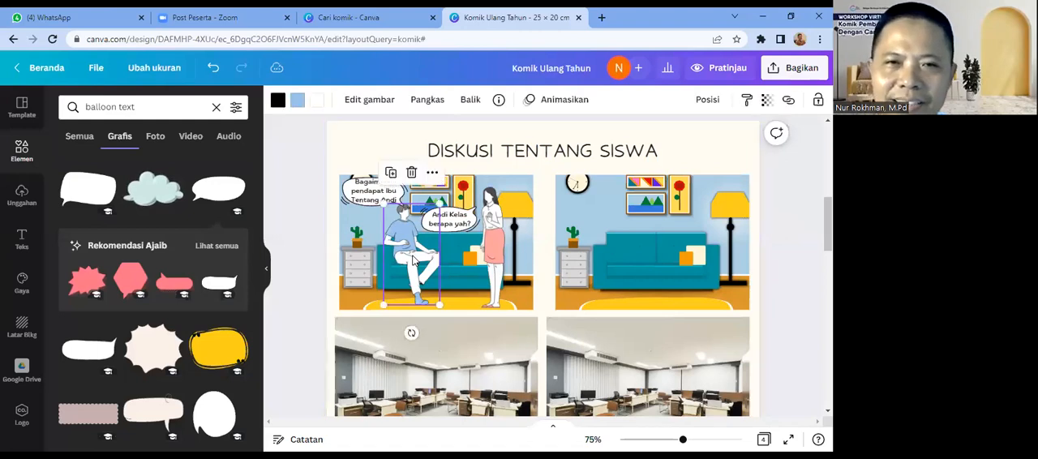
left_click(545, 296)
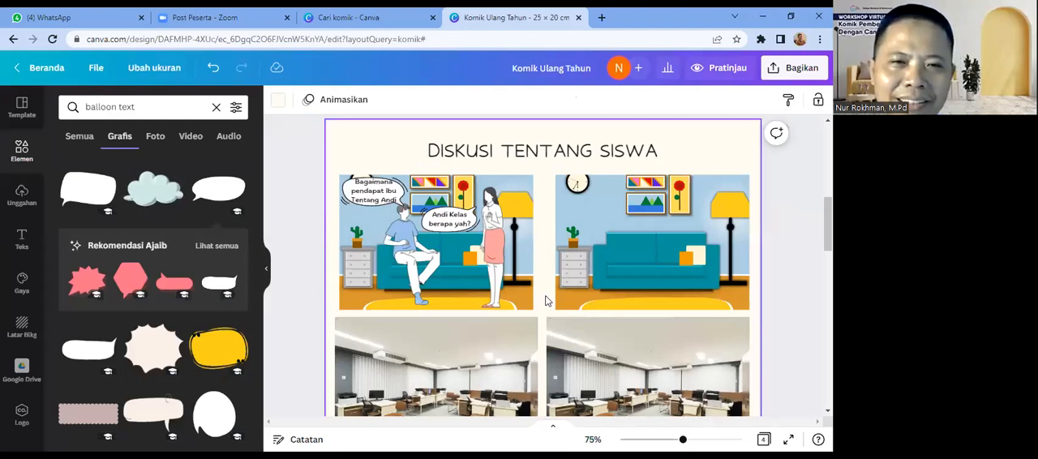
left_click(414, 262)
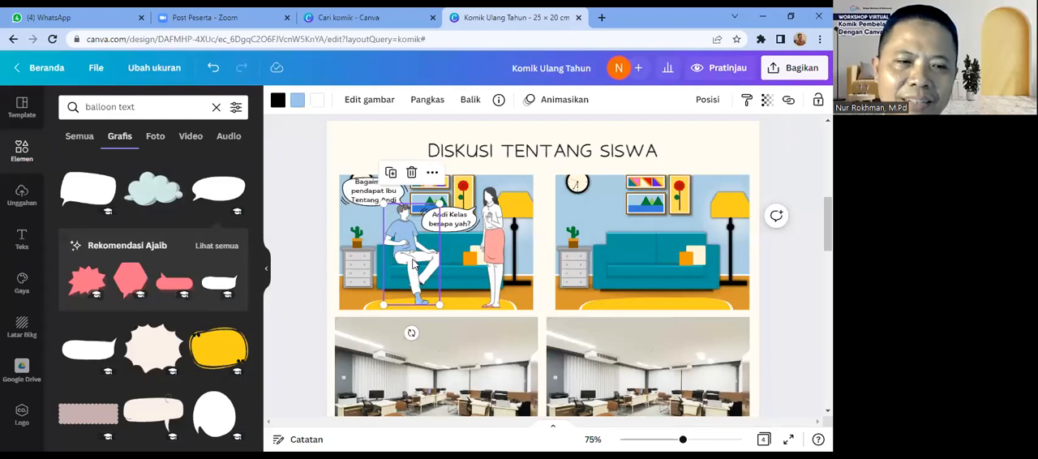
key("shift")
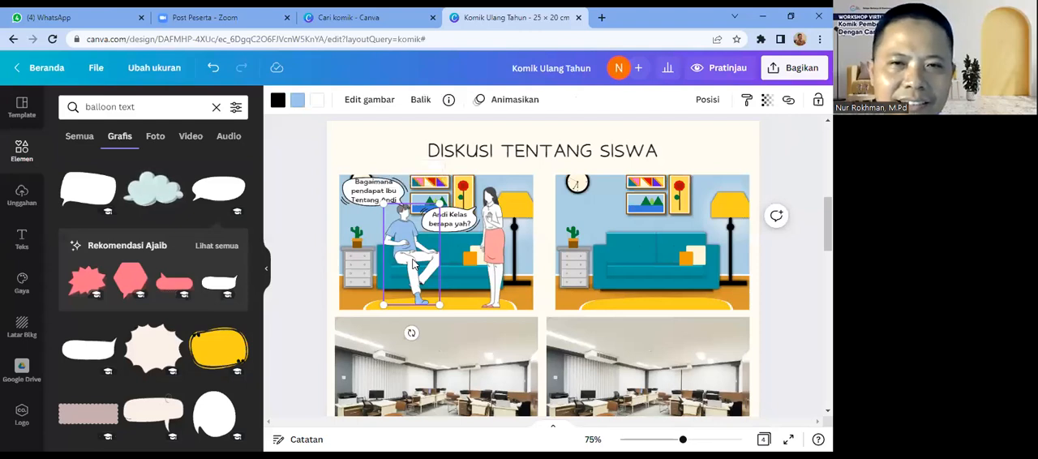
left_click(496, 254, "shift")
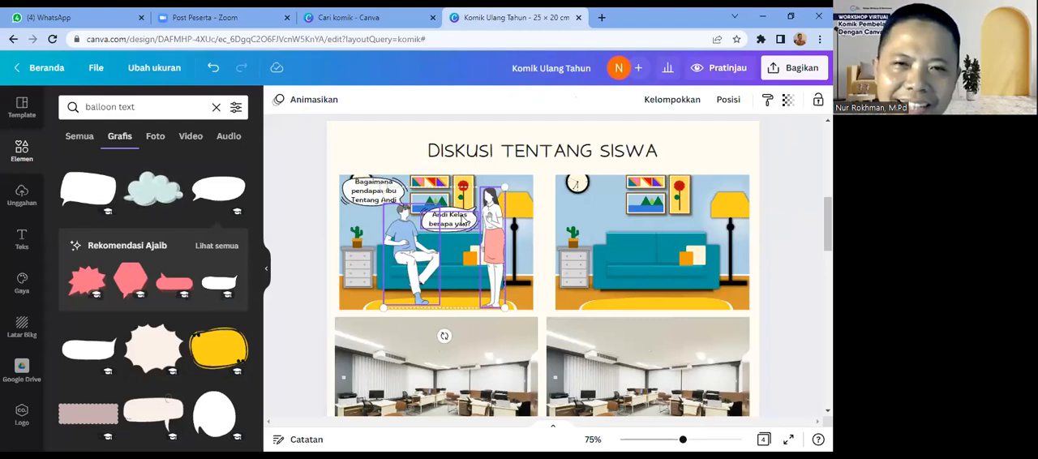
left_click(464, 220)
left_click(384, 199, "shift")
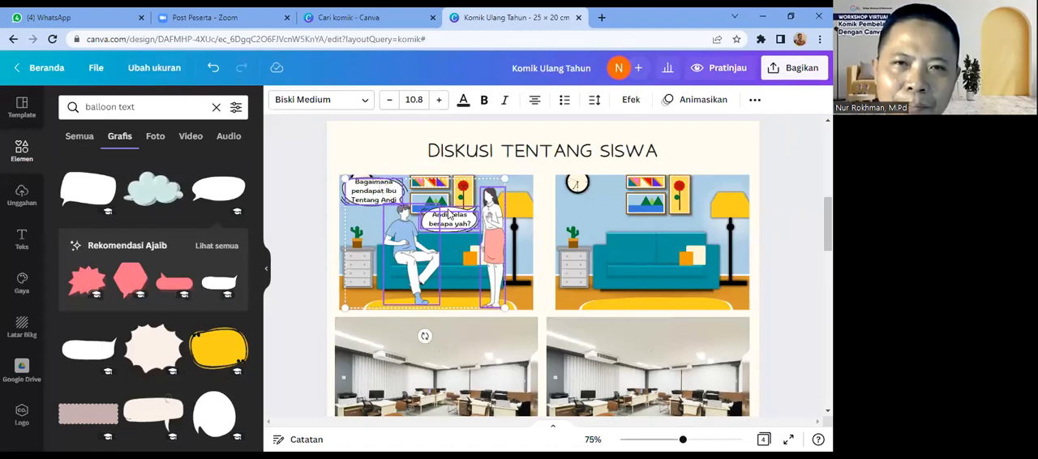
left_click(344, 193, "shift")
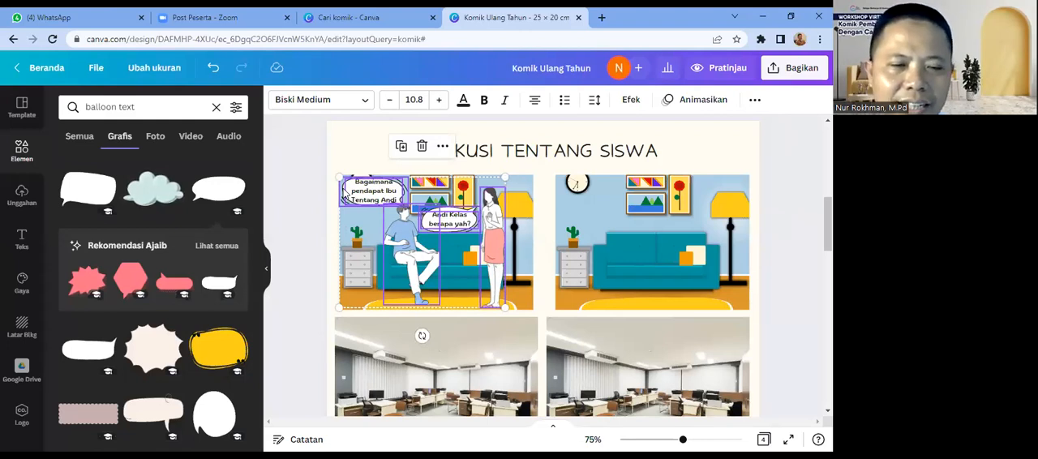
left_click_drag(344, 193, 351, 201)
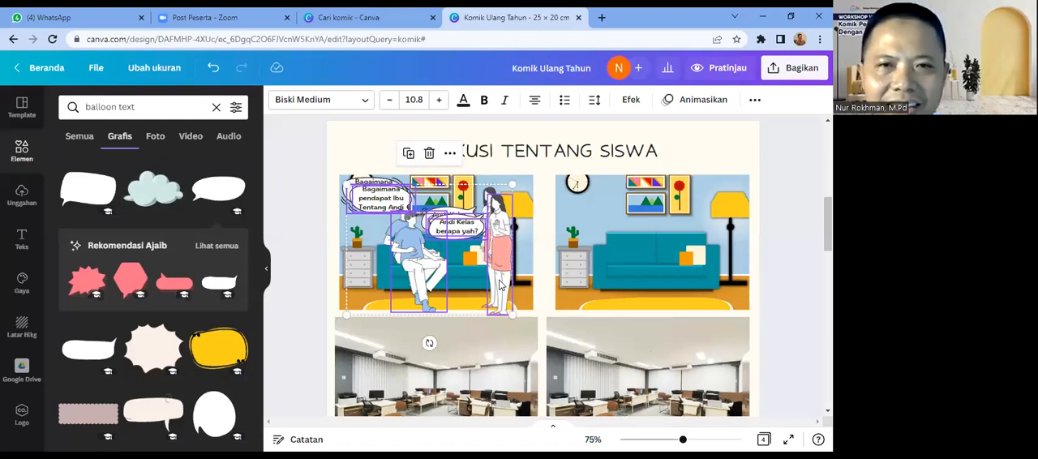
Step: Move the duplicated characters and balloons into the second panel, aligned with the first panel's arrangement, and deselect them
key("Right")
key("Right")
key("Right")
key("Right")
key("Right")
key("Right")
key("Right")
key("Right")
key("Right")
key("Right")
key("Right")
key("Right")
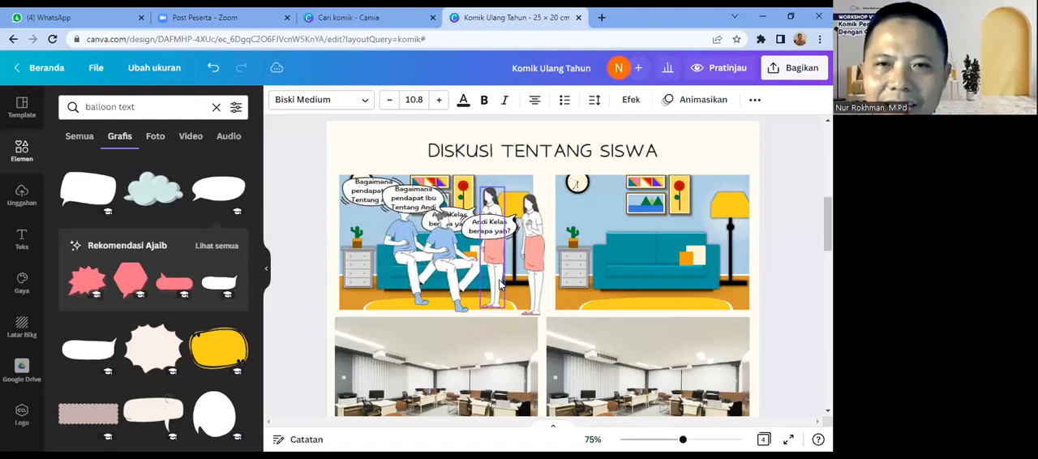
key("Right")
key("Right")
key("Right")
key("Right")
key("Right")
key("Right")
key("Right")
key("Right")
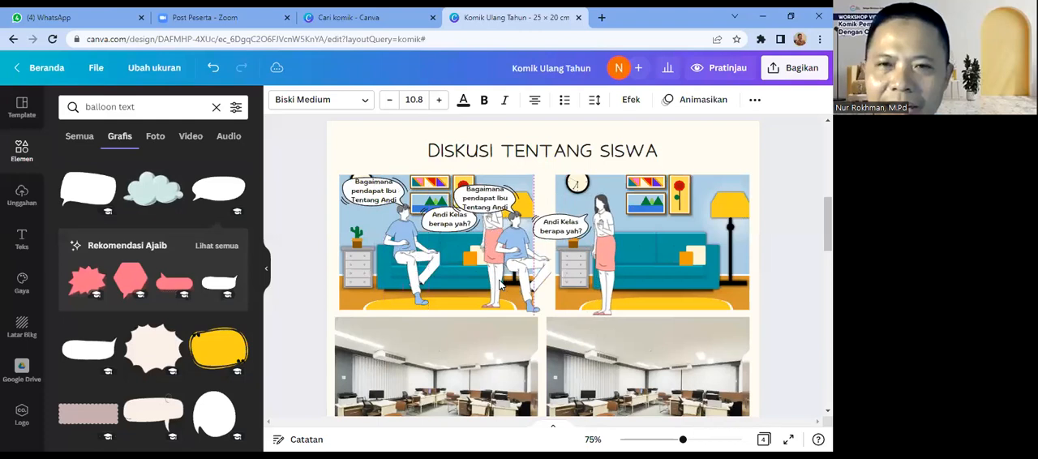
key("Right")
key("Right")
key("Right")
key("Right")
key("Right")
key("Right")
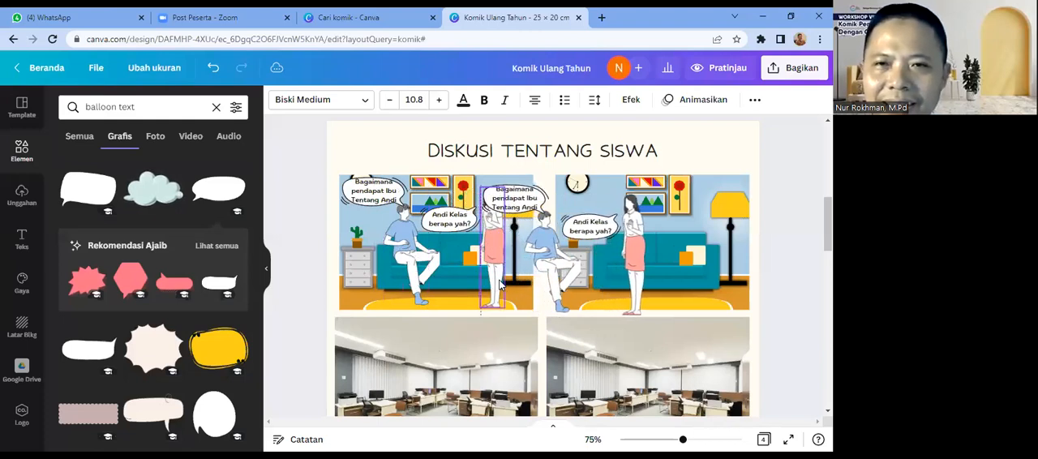
key("Right")
key("Right")
key("Right")
key("Right")
key("Right")
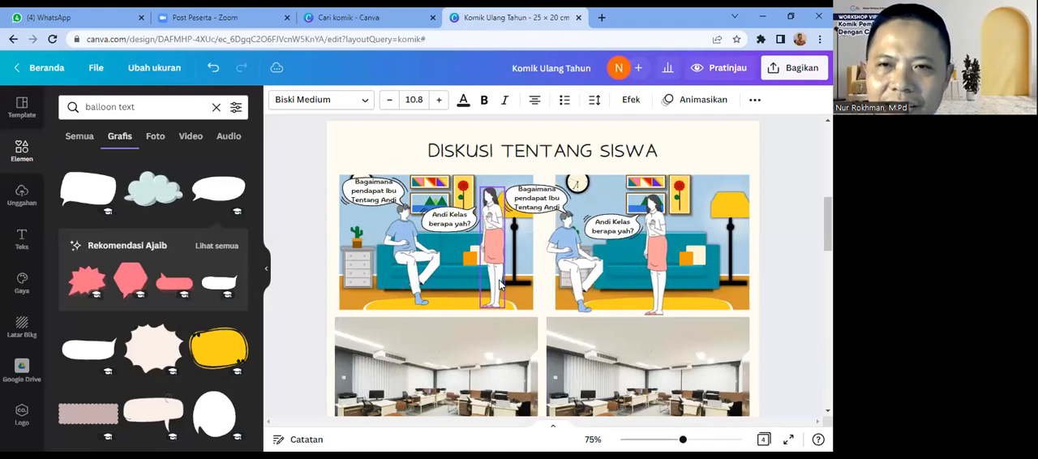
key("Right")
key("Right")
key("Right")
key("Right")
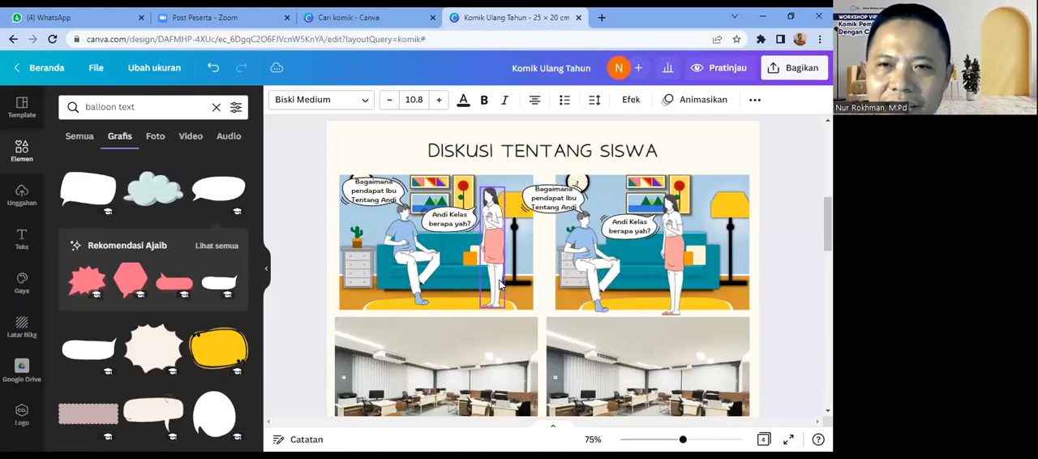
key("Right")
key("Right")
key("Right")
key("Right")
key("Right")
key("Right")
key("Right")
key("Right")
key("Right")
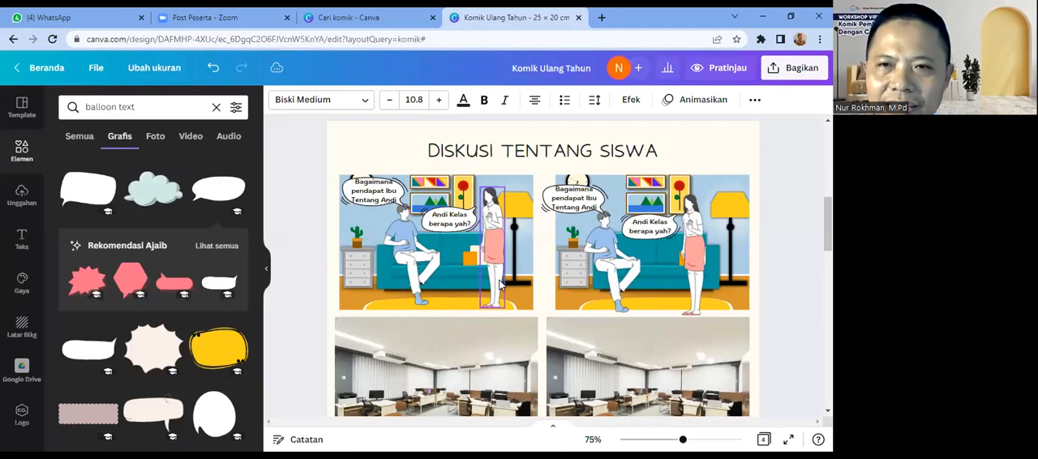
key("Left")
key("Left")
key("Left")
key("Left")
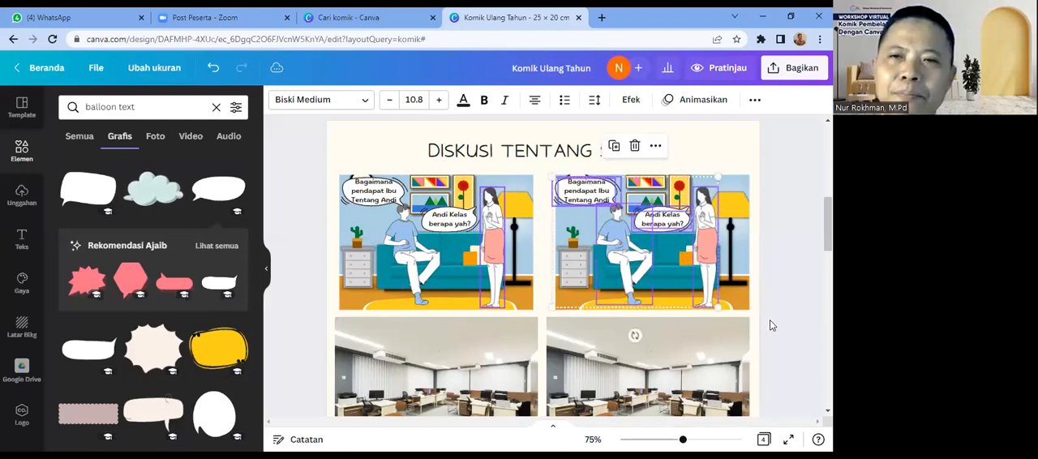
key("Escape")
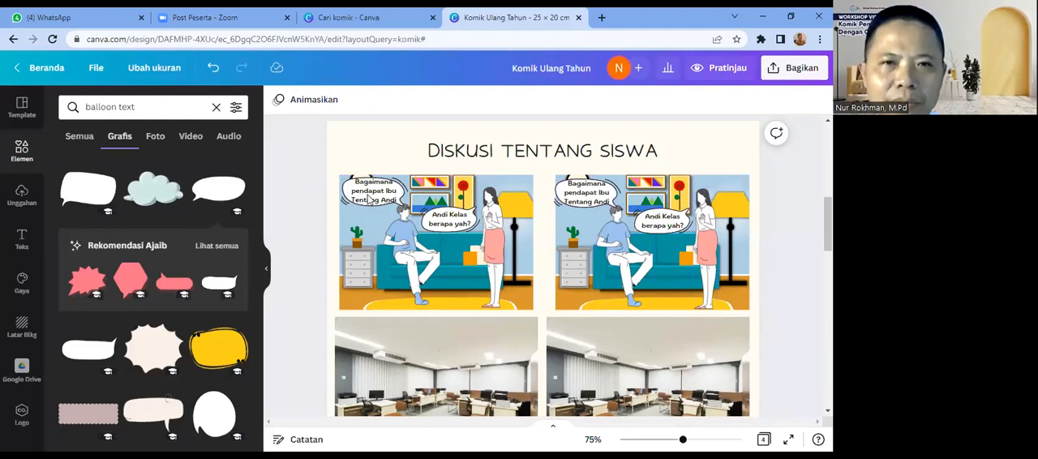
Step: Replace the man's dialogue in the second panel with "Kelas X 5, yang anaknya pinter" and shift the text slightly down within its balloon
left_click(570, 185)
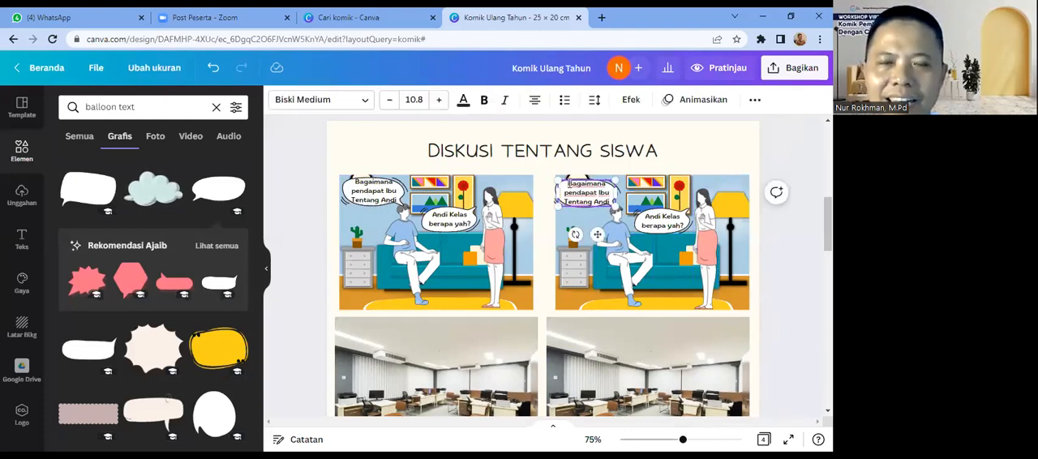
left_click_drag(569, 184, 608, 201)
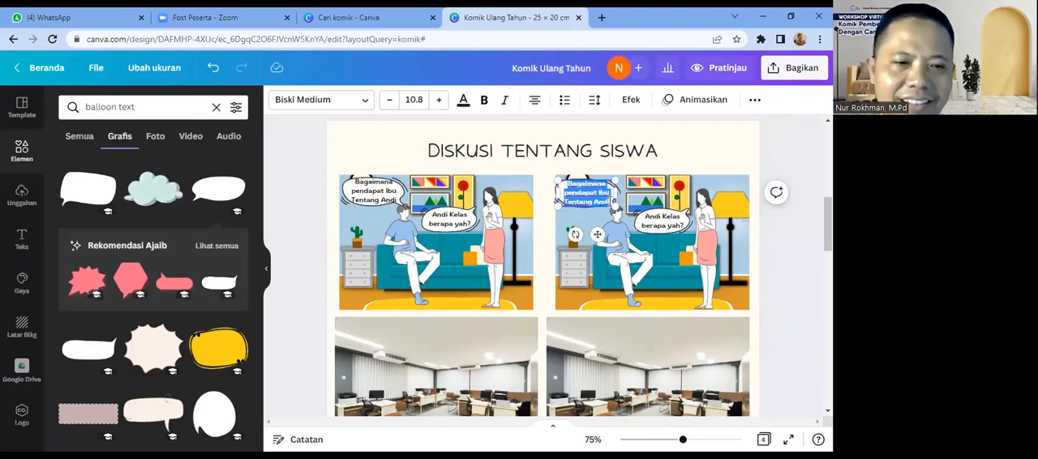
type("Kelas X 5")
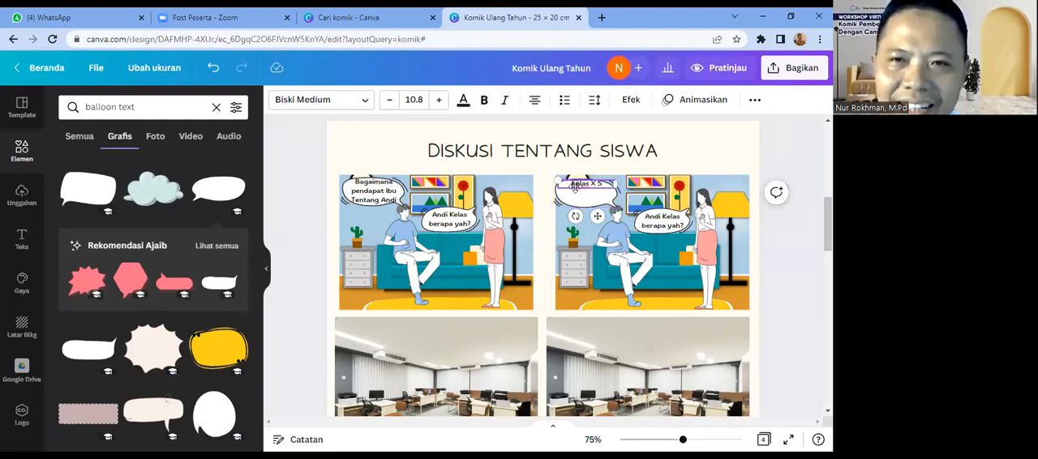
type(", yah?")
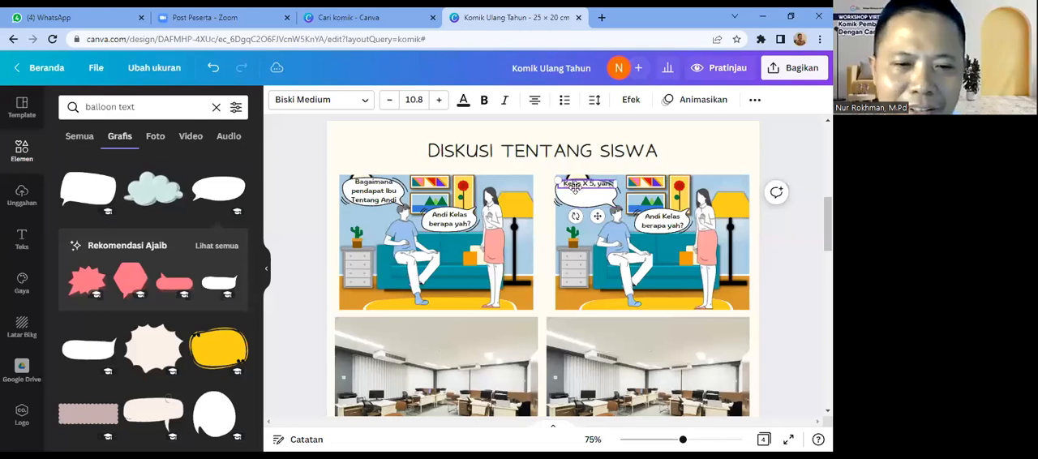
key("BackSpace")
key("BackSpace")
type("ng")
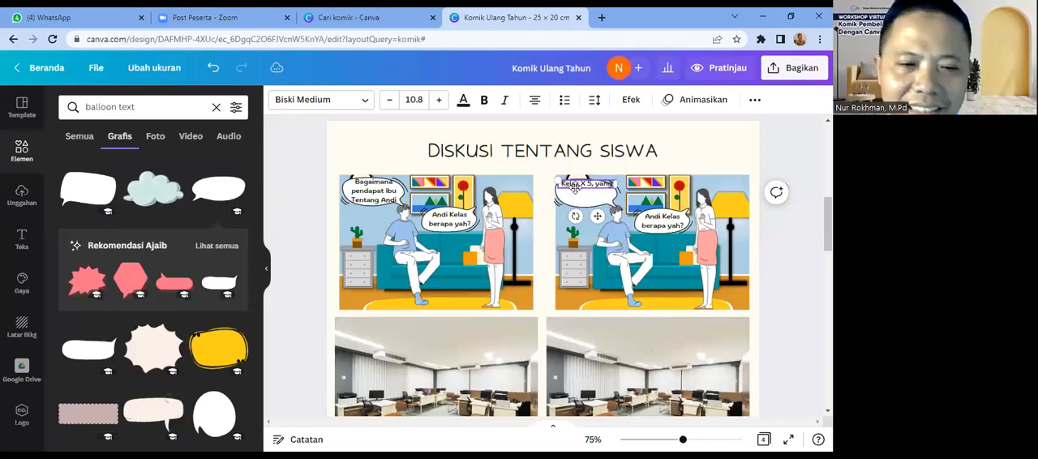
type(" anaknya")
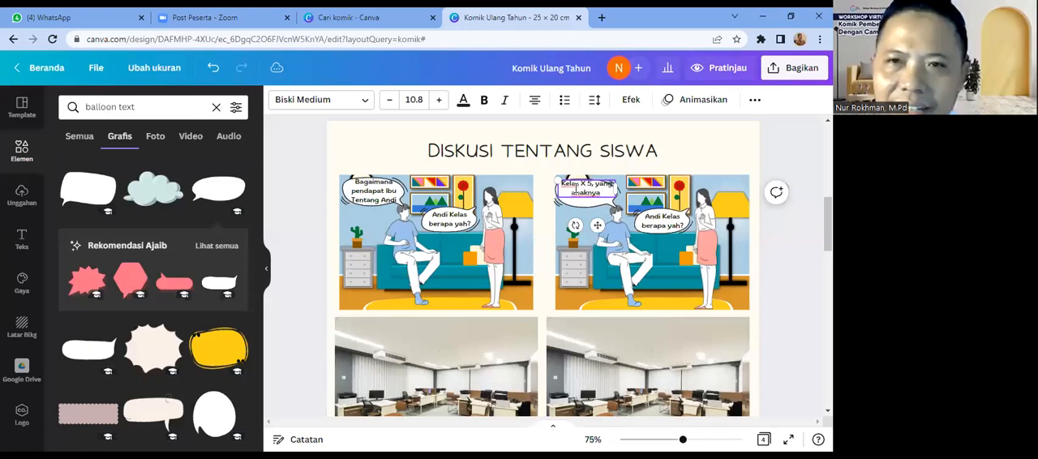
type(" pinter")
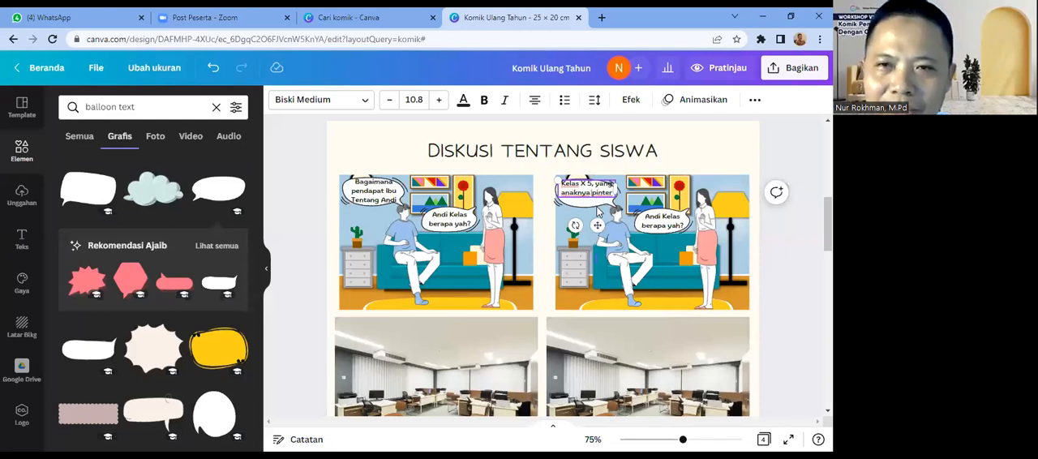
left_click_drag(598, 224, 598, 229)
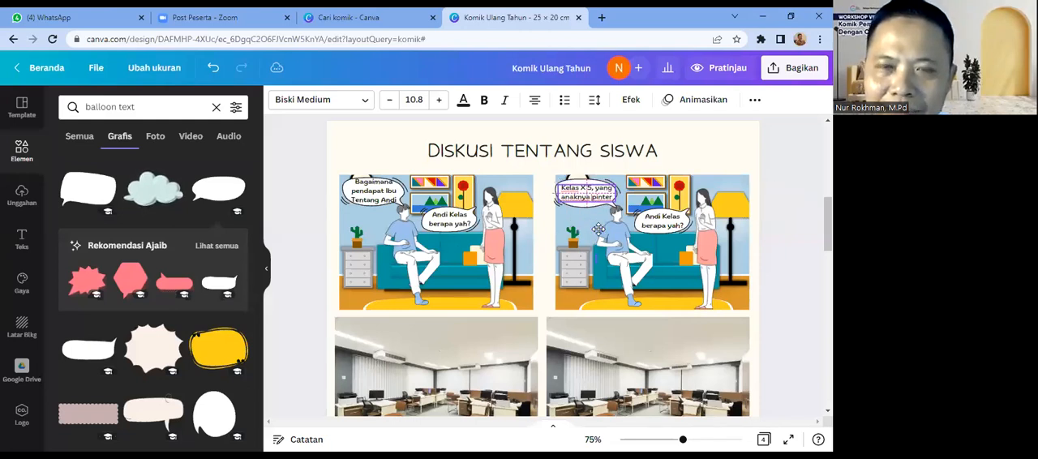
left_click(777, 284)
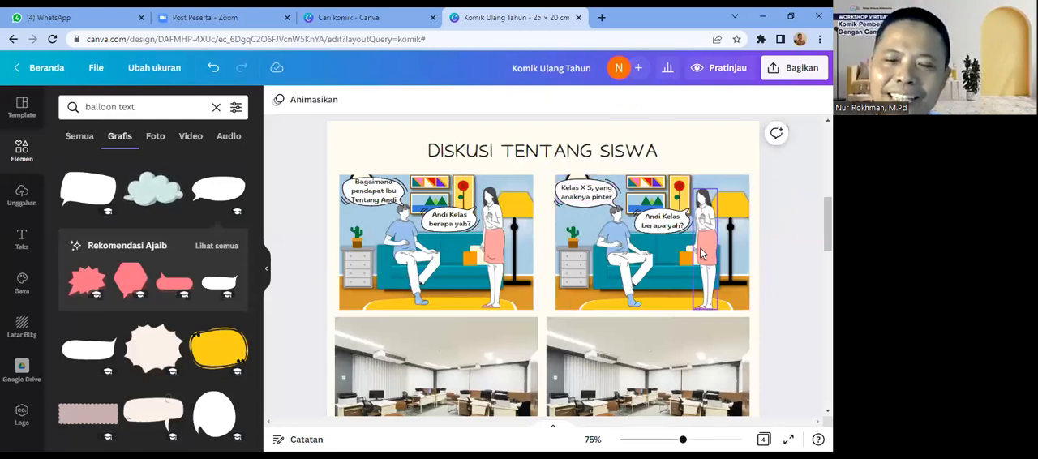
Step: Replace the woman's dialogue in the second panel with "Oh saya tahu Pak"
left_click(656, 224)
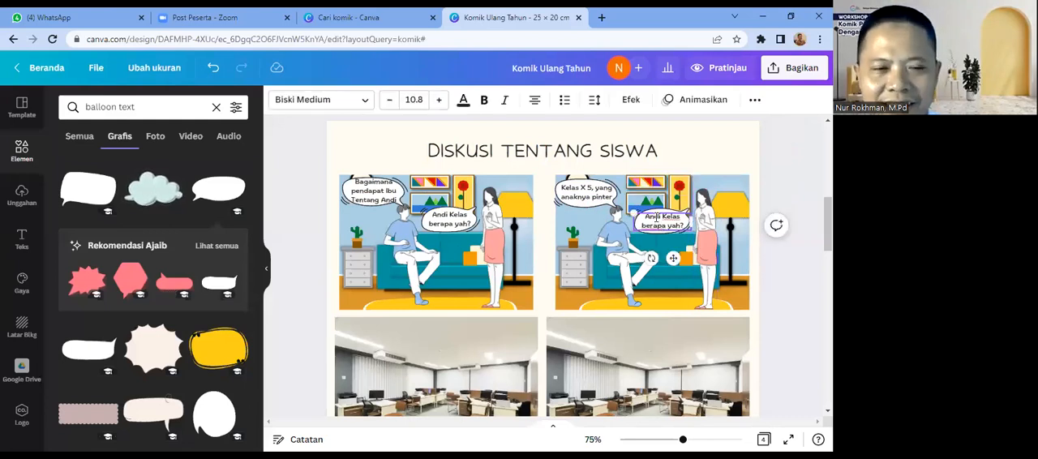
double_click(657, 217)
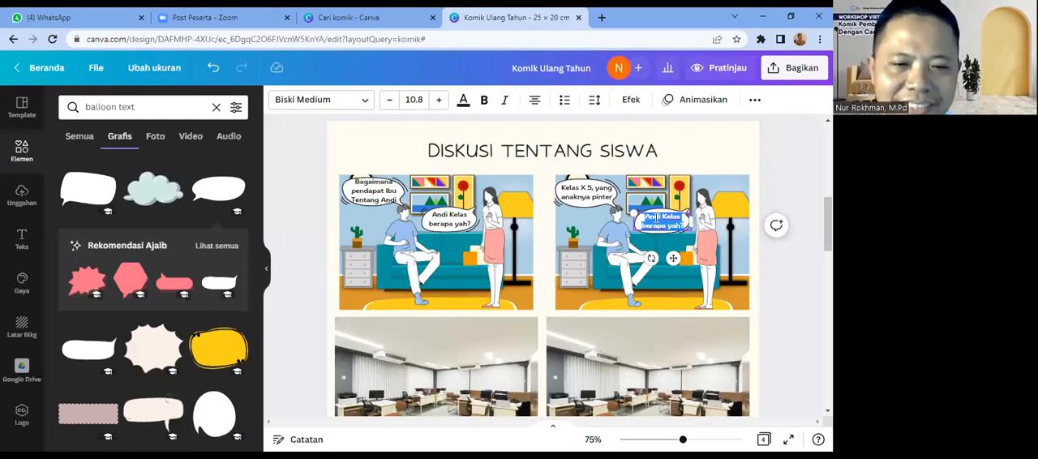
type("Oh saya")
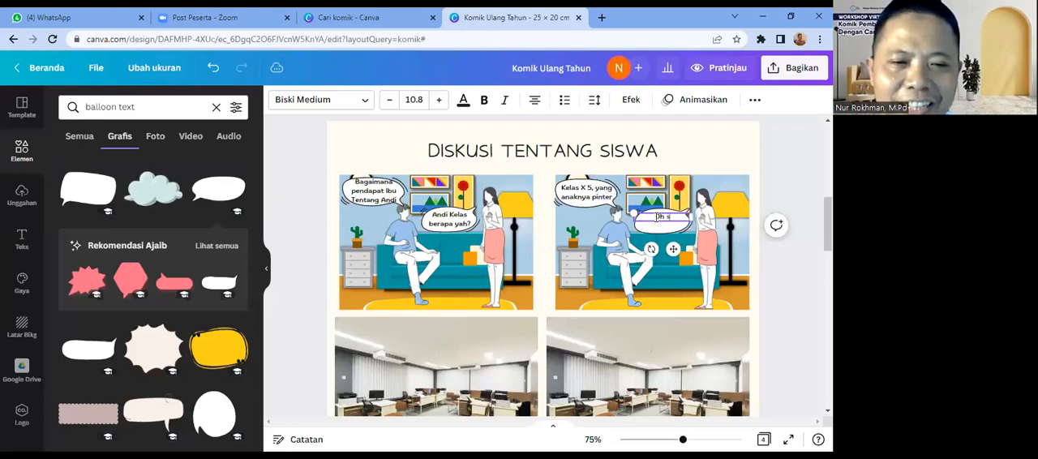
type("ahu Pak")
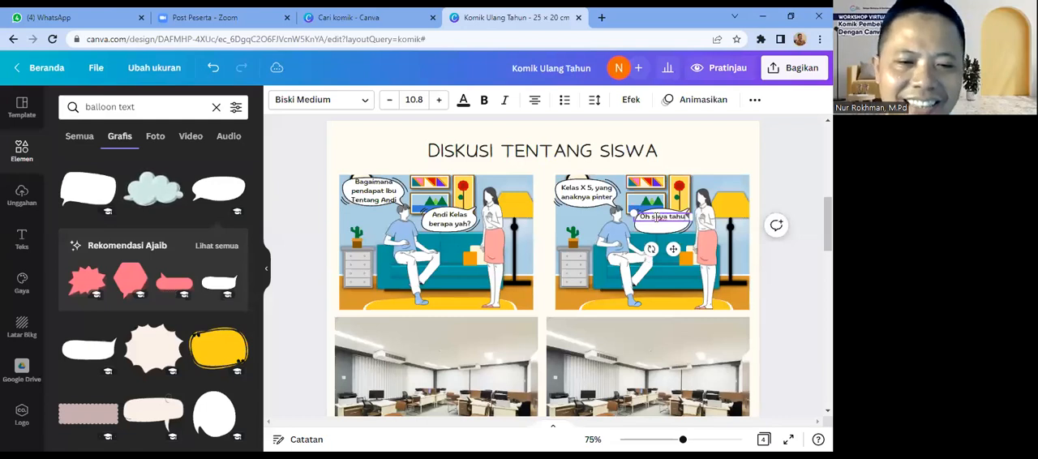
left_click(795, 294)
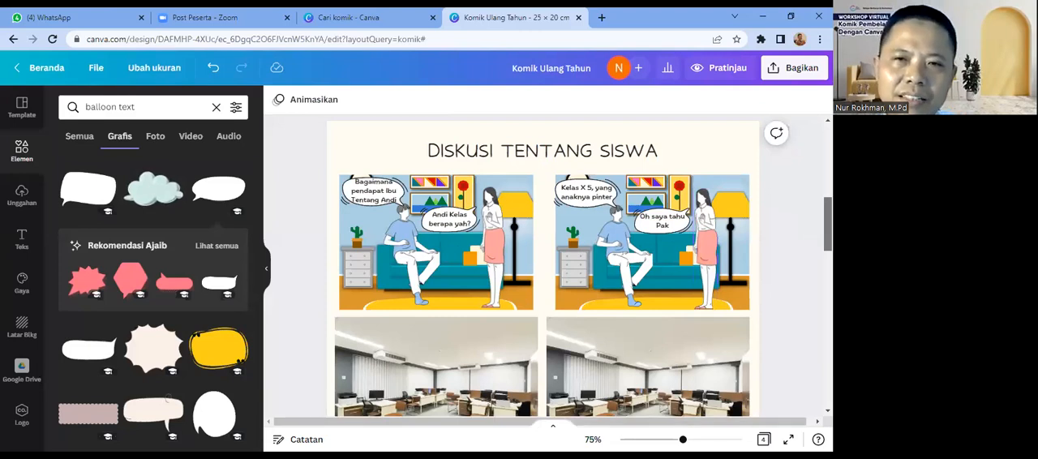
Step: Examine the character poses on page 3's "SET ILUSTRASI", including the standing woman in the pink skirt
scroll(560, 267, "down", 1)
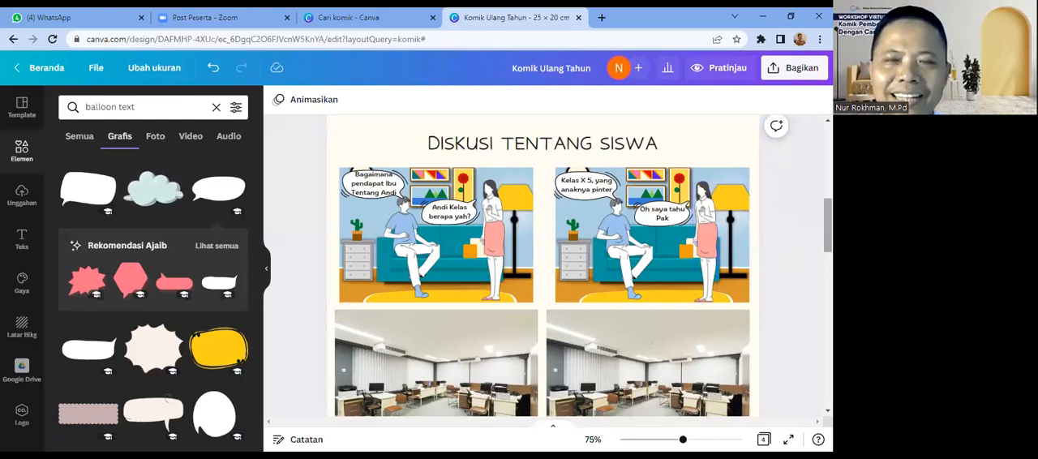
scroll(827, 227, "down", 1)
scroll(827, 235, "down", 3)
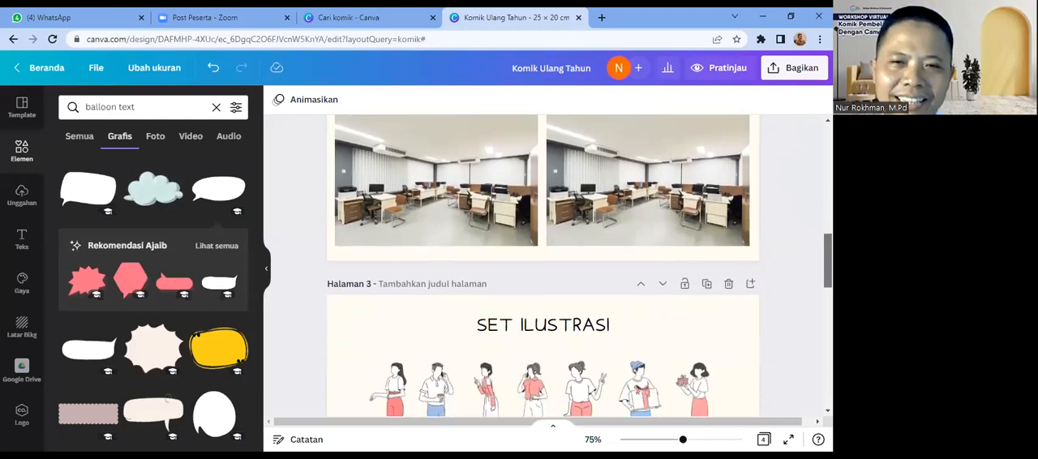
scroll(543, 267, "down", 2)
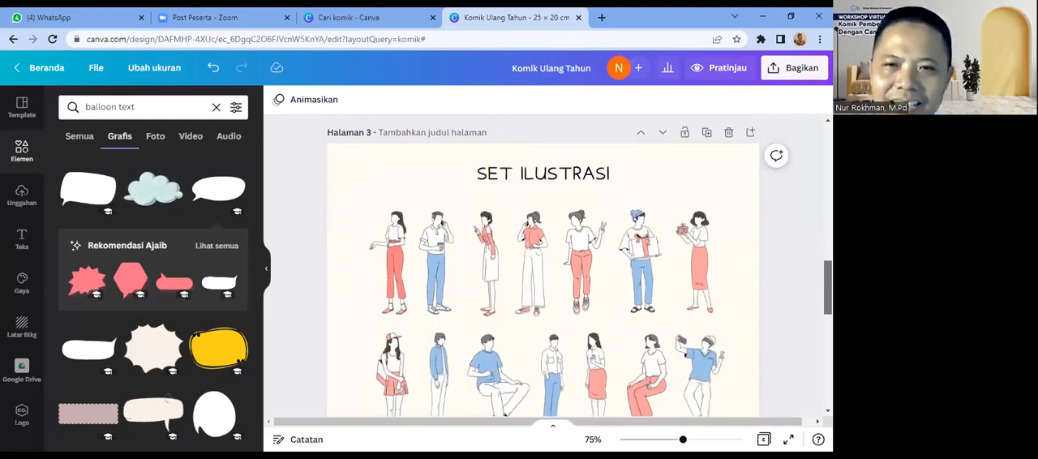
left_click_drag(828, 289, 827, 292)
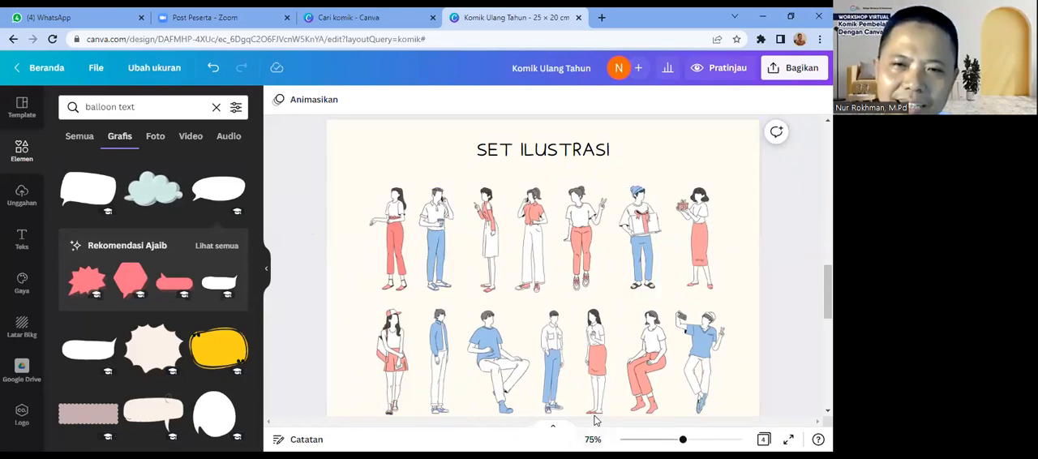
left_click(598, 368)
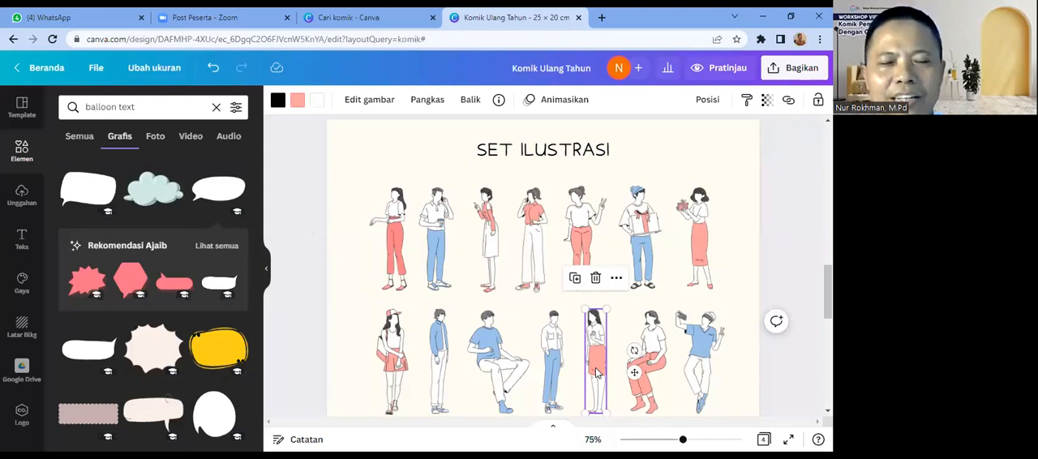
left_click(777, 279)
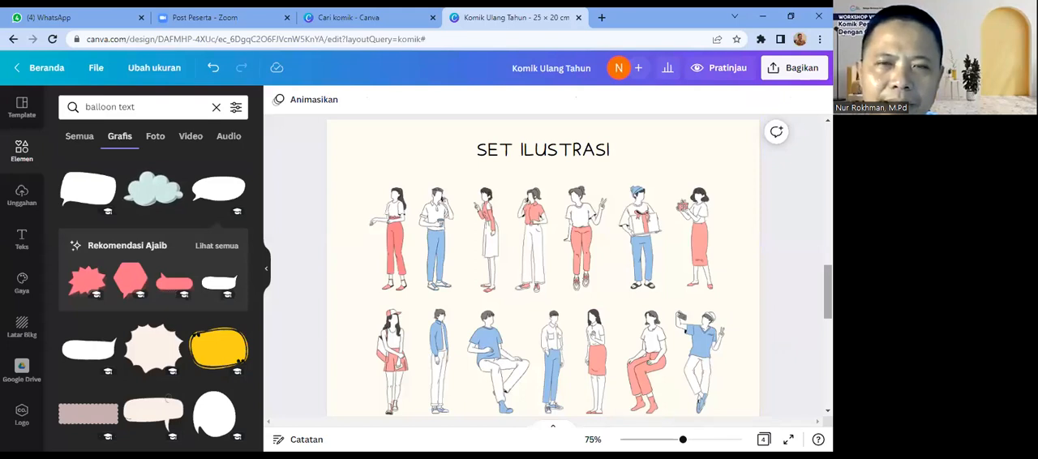
Step: Copy the blushing, open-mouthed laughing face from page 4's expression set and paste it onto the "DISKUSI TENTANG SISWA" page
scroll(544, 268, "down", 3)
scroll(543, 268, "down", 2)
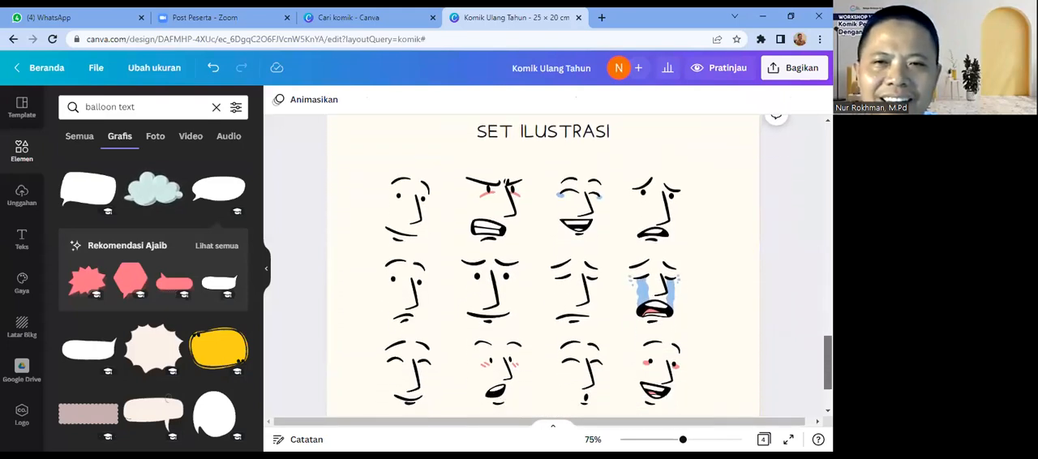
scroll(543, 267, "down", 1)
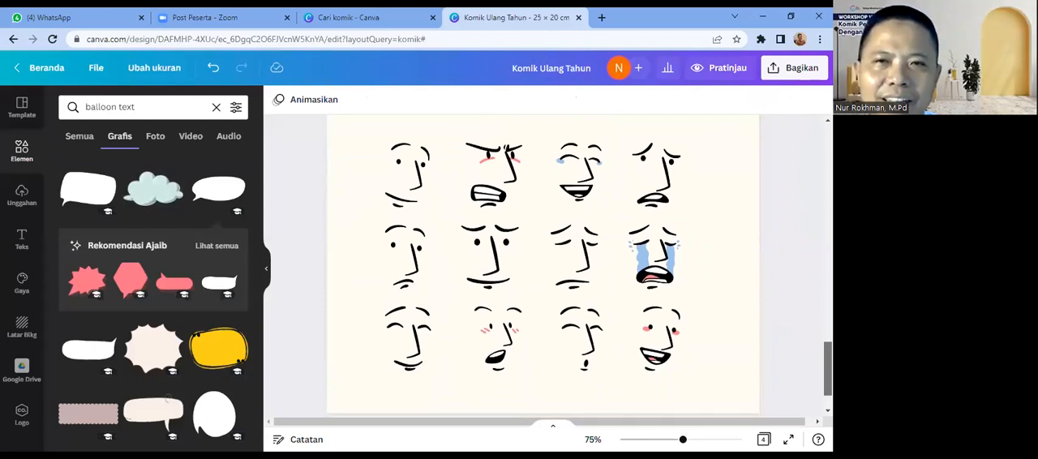
scroll(543, 268, "down", 1)
scroll(544, 267, "up", 1)
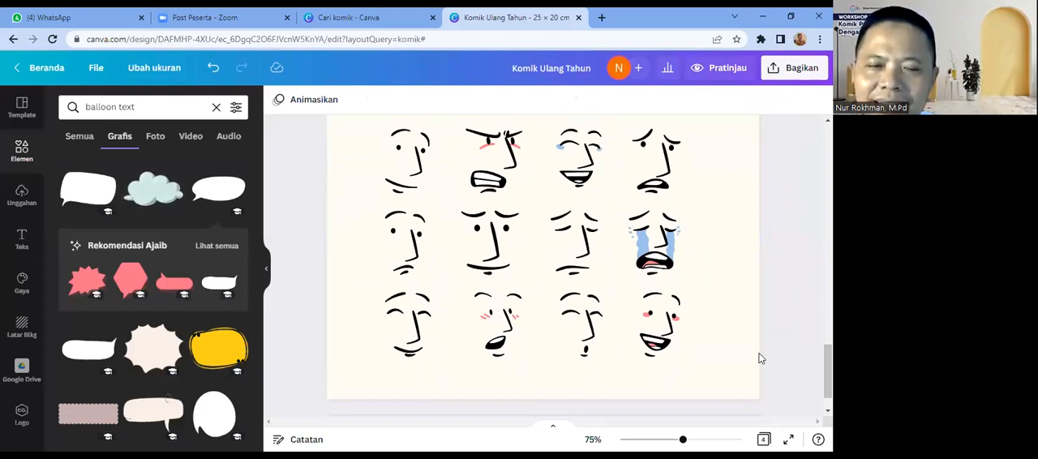
left_click(653, 347)
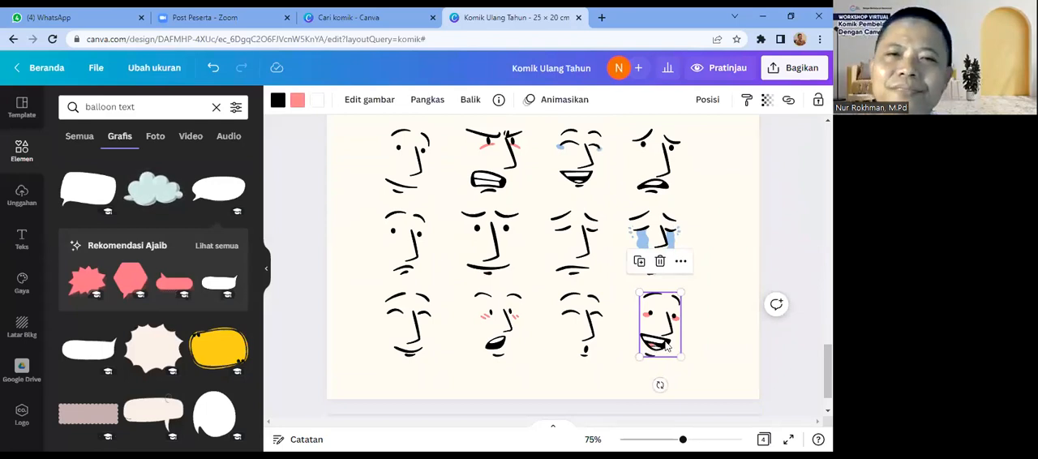
scroll(543, 267, "up", 10)
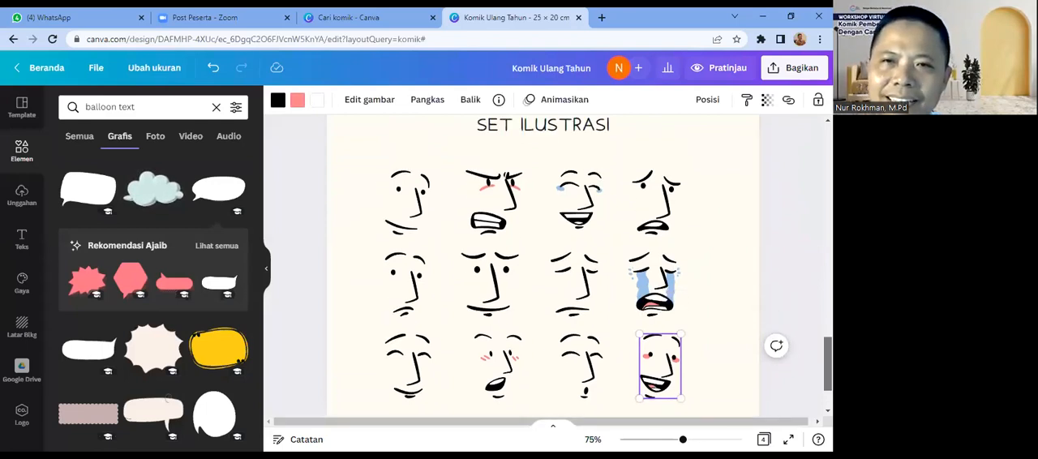
scroll(441, 261, "up", 5)
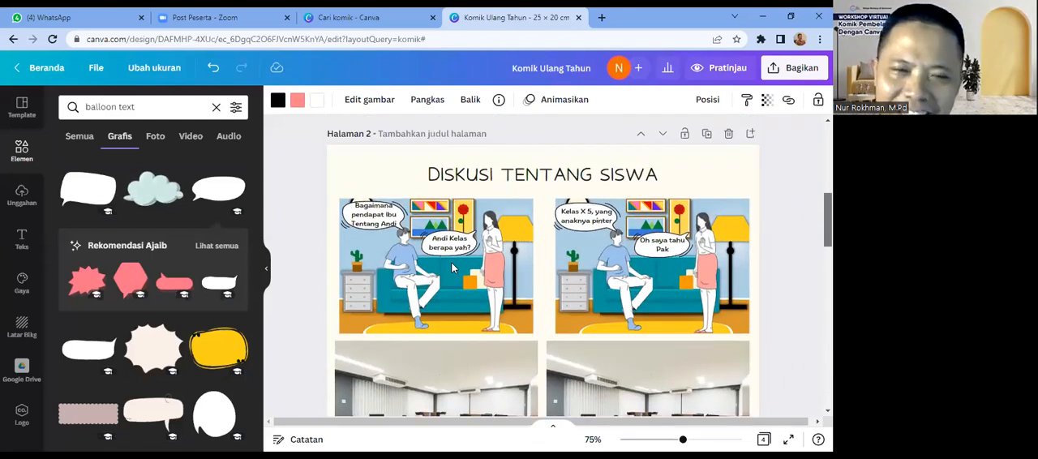
left_click(454, 267)
left_click_drag(683, 439, 696, 440)
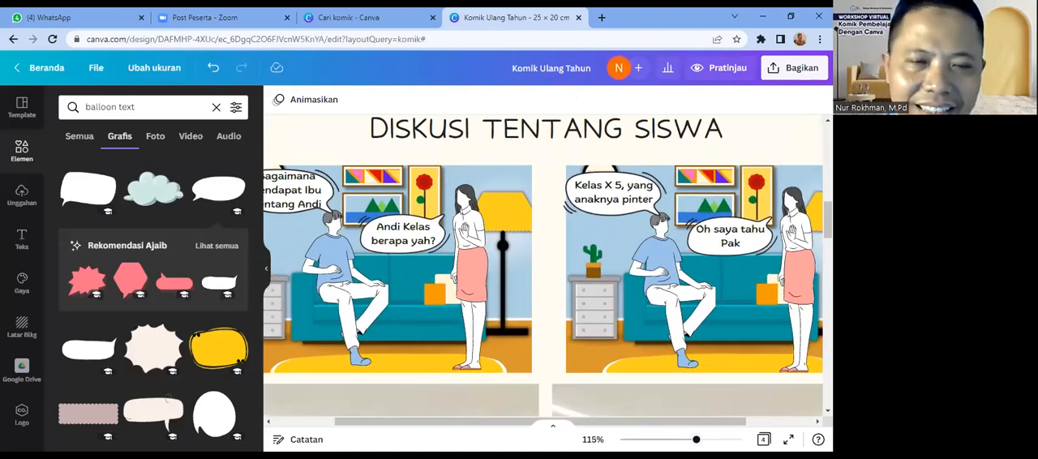
key("ctrl+v")
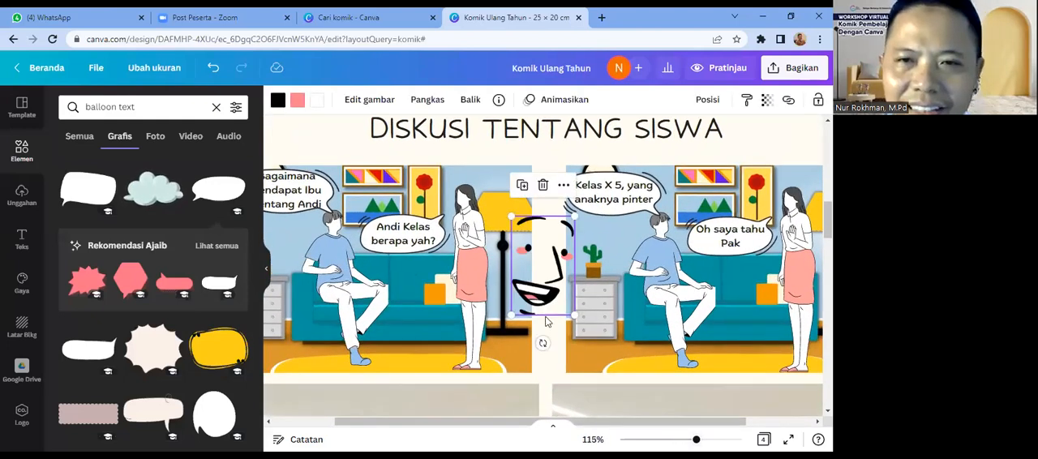
Step: Shrink the laughing face and fit it onto the seated man's blank face in the first panel
left_click_drag(573, 216, 340, 221)
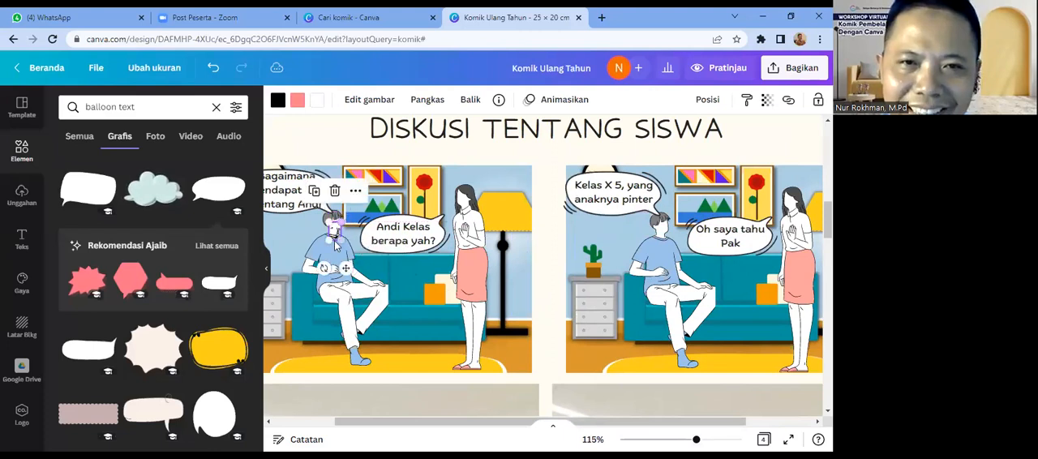
left_click_drag(344, 267, 346, 261)
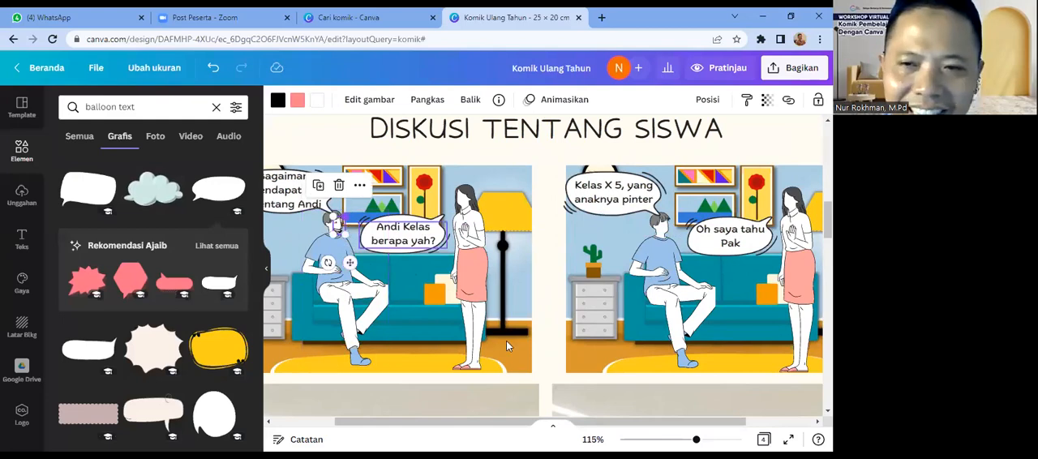
left_click_drag(696, 440, 716, 439)
left_click_drag(645, 422, 539, 428)
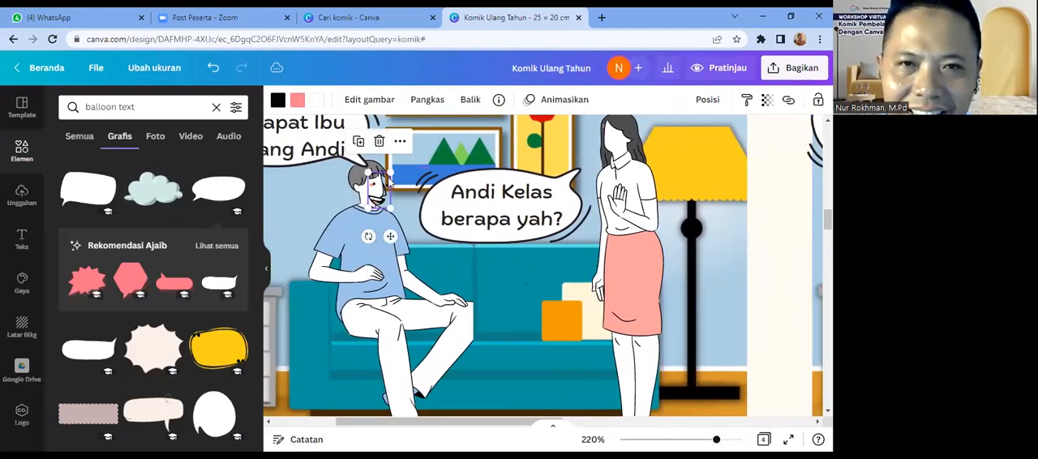
left_click_drag(388, 174, 375, 195)
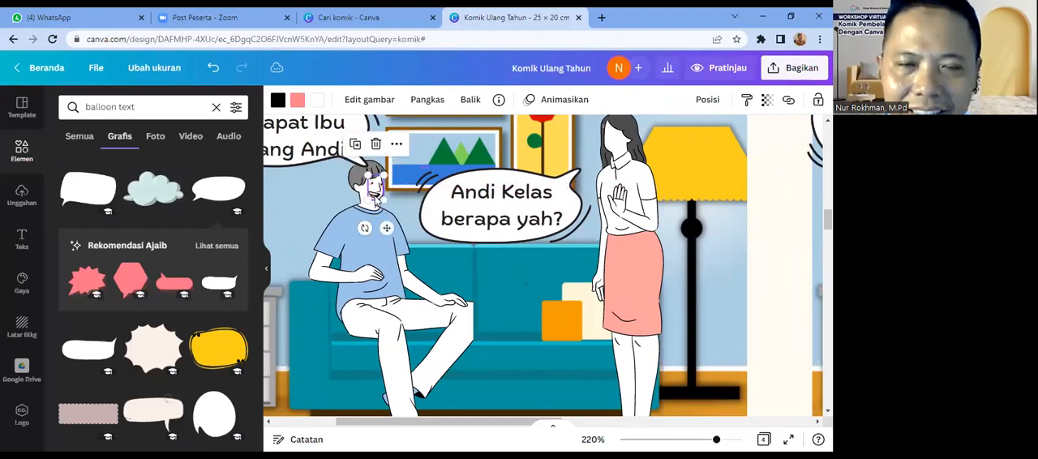
left_click(399, 204)
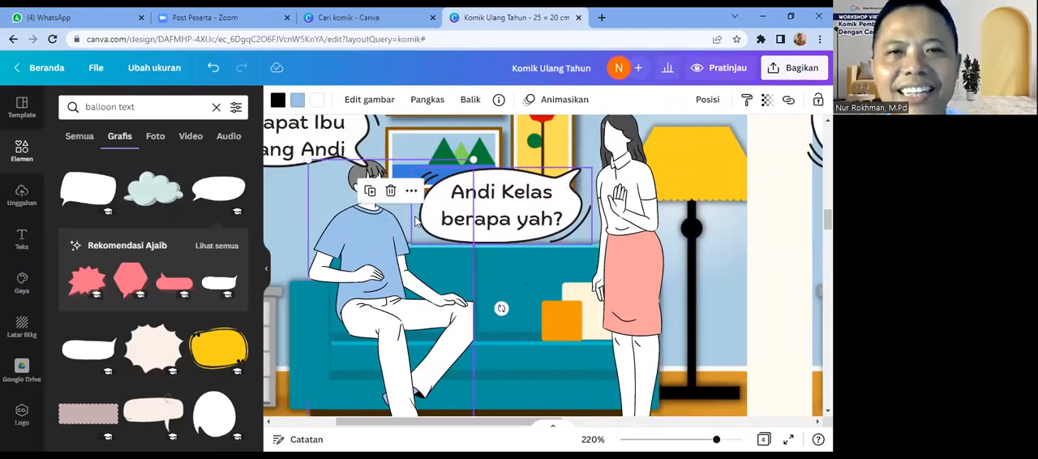
left_click(415, 220)
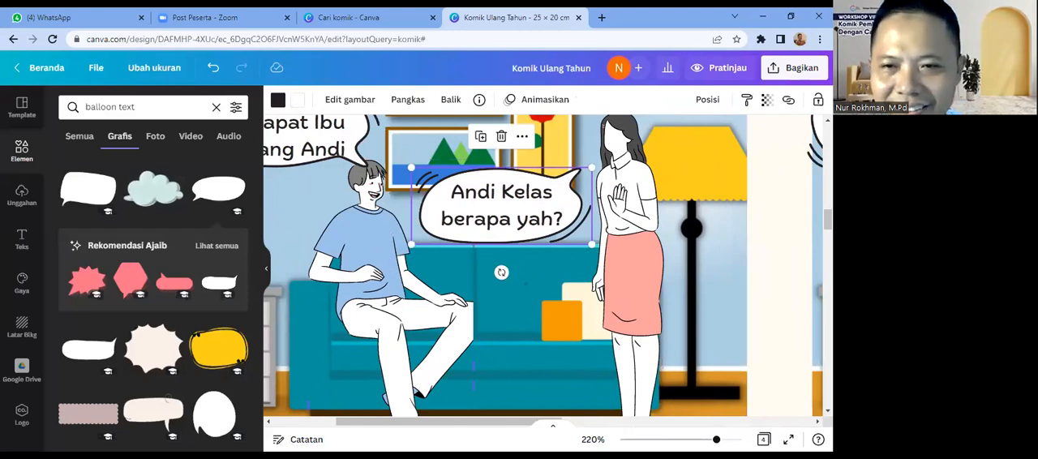
Step: Copy the smiling face with closed eyes from page 4's expression set and paste it onto the "DISKUSI TENTANG SISWA" page
scroll(526, 281, "down", 3)
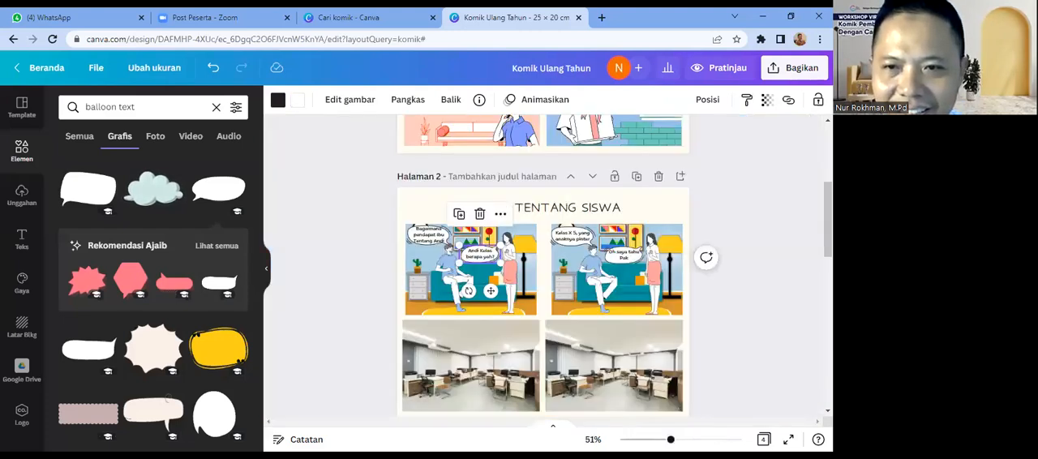
left_click_drag(670, 440, 687, 440)
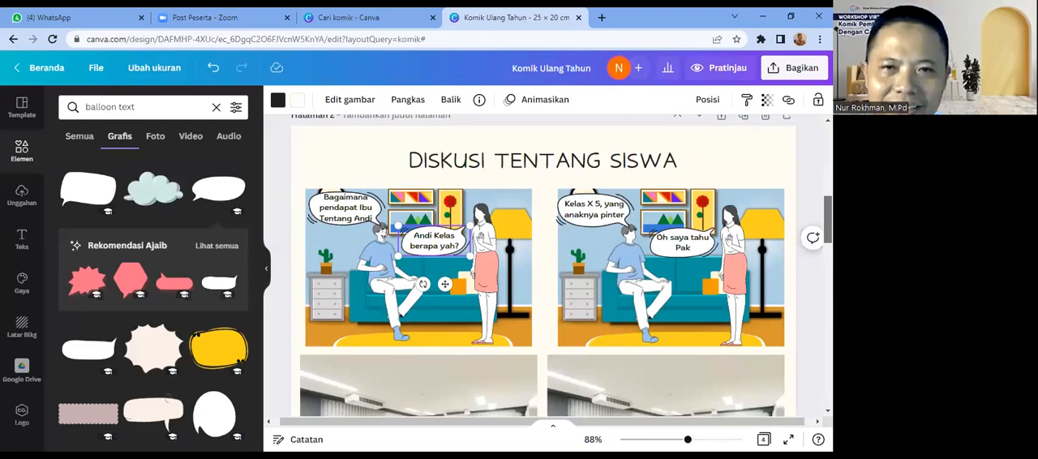
scroll(542, 267, "down", 4)
scroll(542, 267, "down", 7)
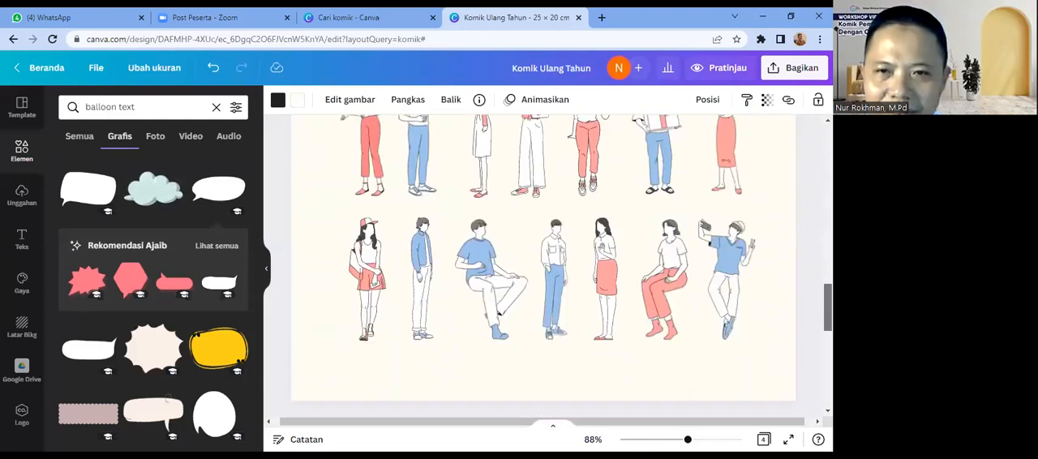
scroll(542, 267, "down", 3)
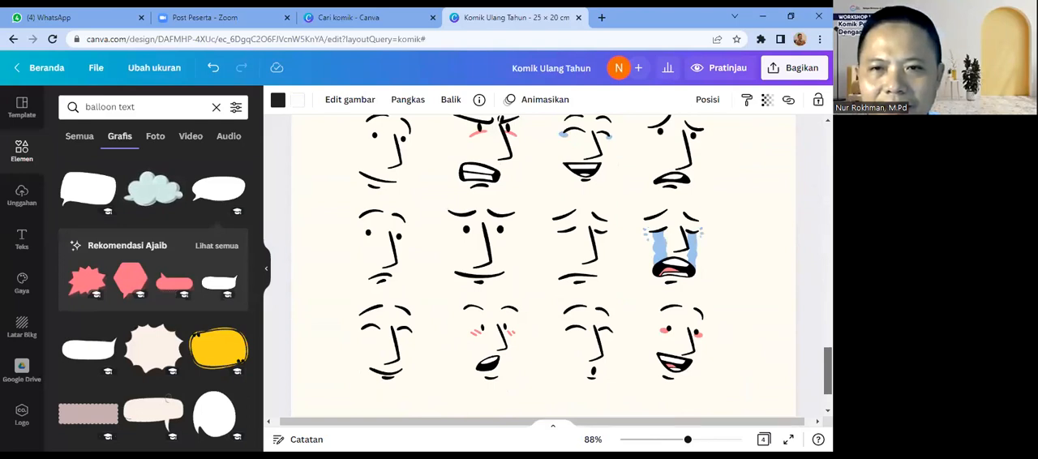
left_click(398, 368)
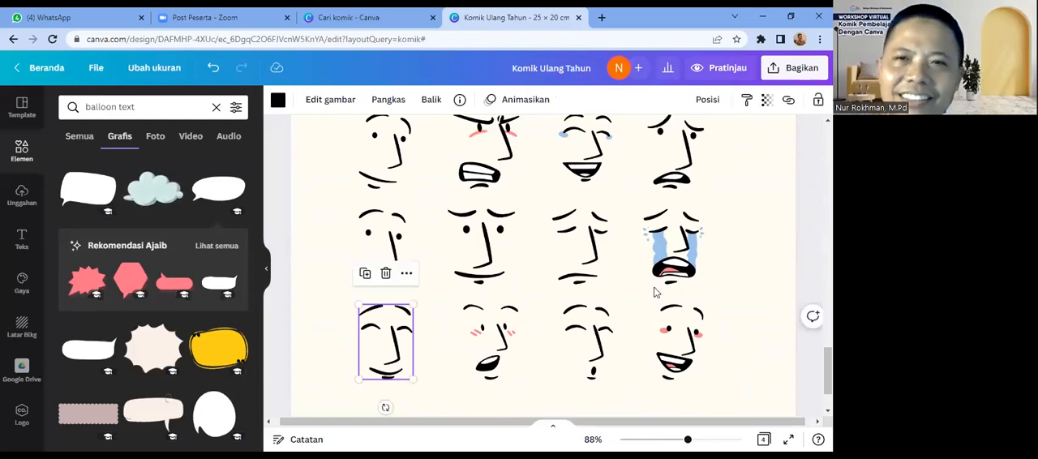
scroll(499, 403, "up", 6)
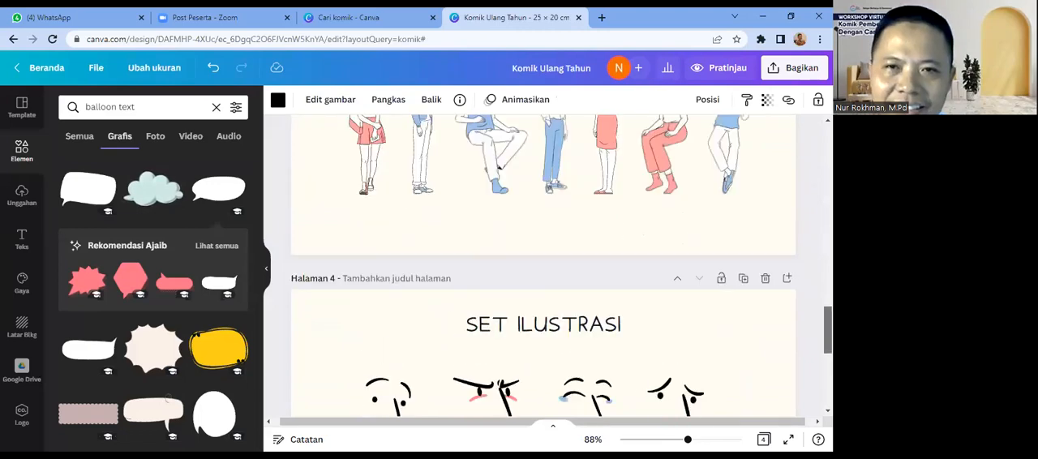
scroll(497, 401, "up", 5)
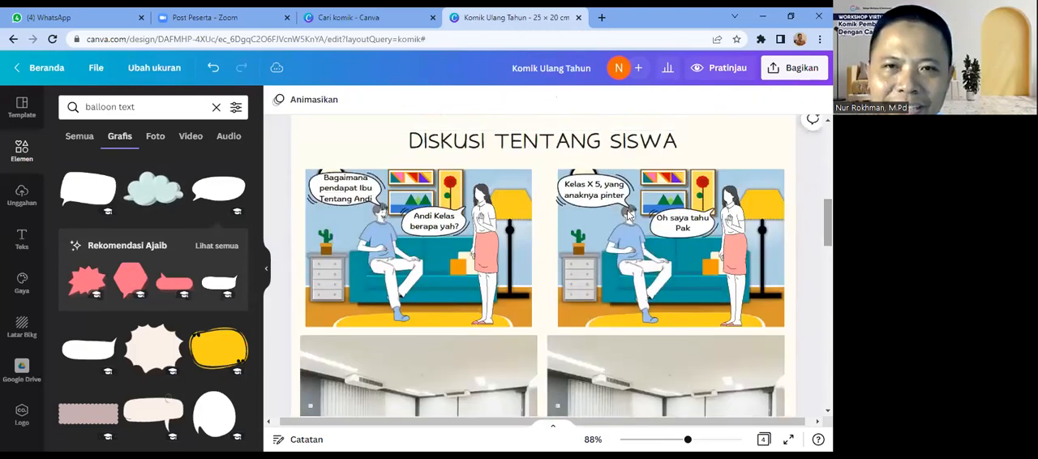
left_click(498, 271)
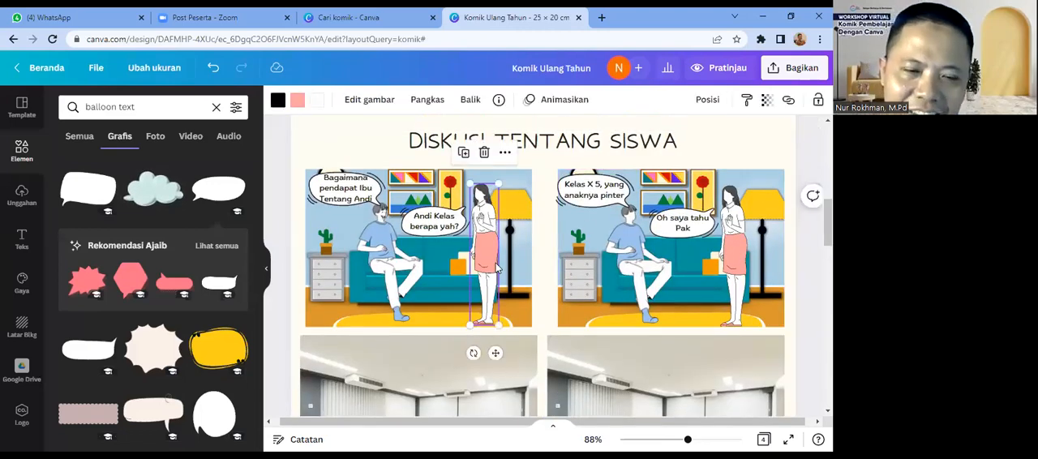
key("ctrl+v")
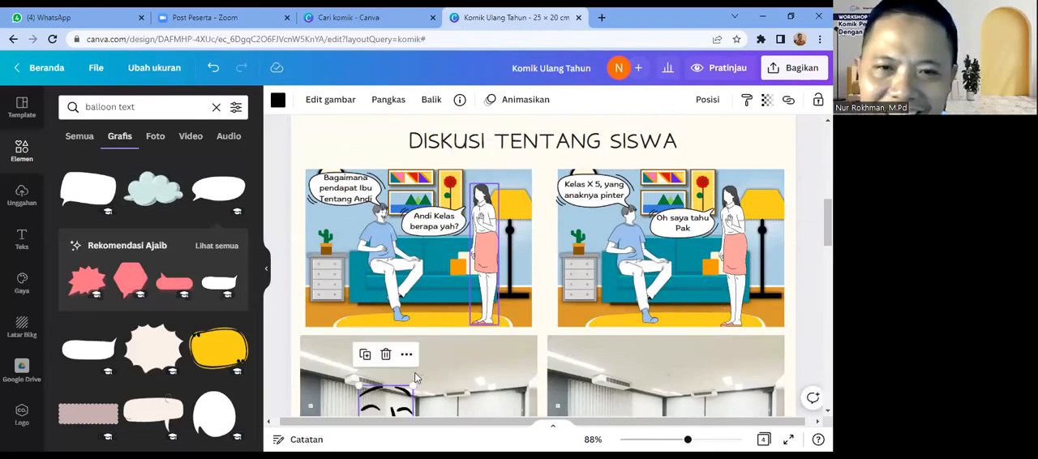
Step: Move the closed-eyed smiling face into the first panel, reduce its size and flip it horizontally
left_click_drag(408, 414, 479, 257)
left_click_drag(483, 226, 466, 256)
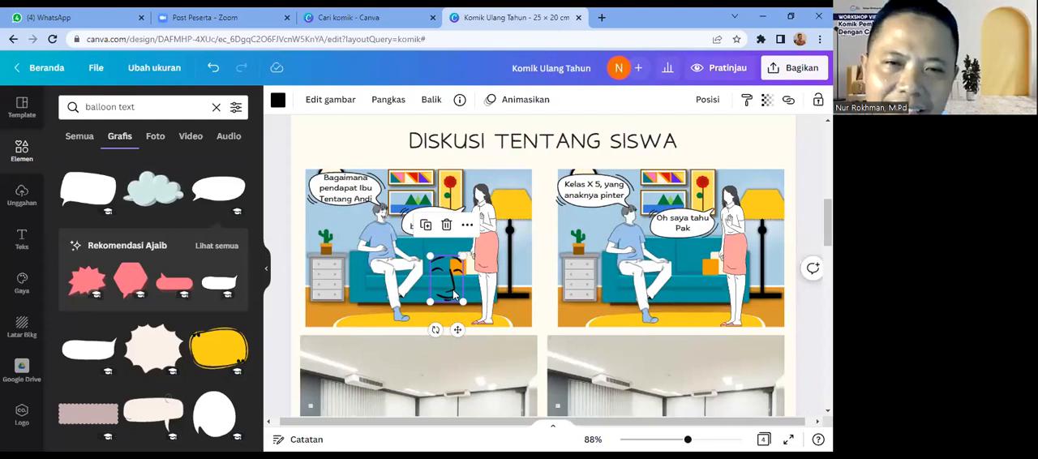
left_click(431, 102)
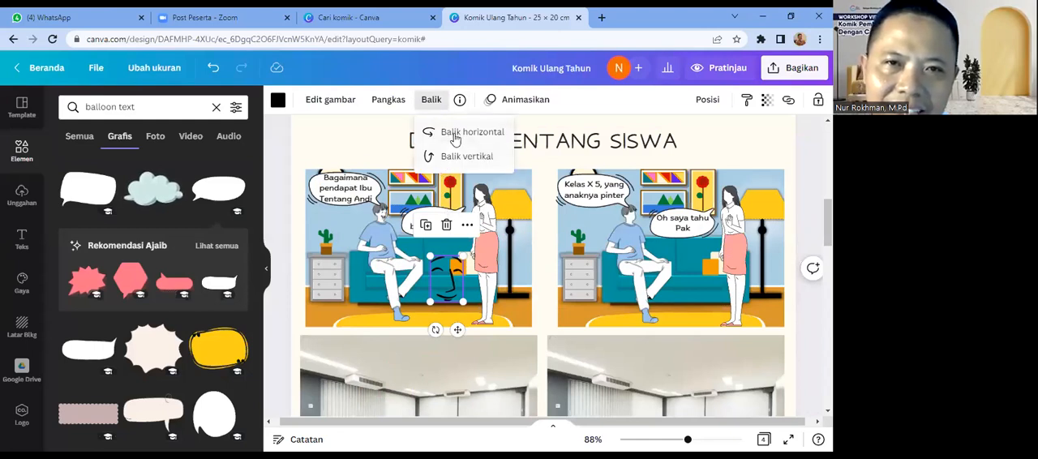
left_click(455, 136)
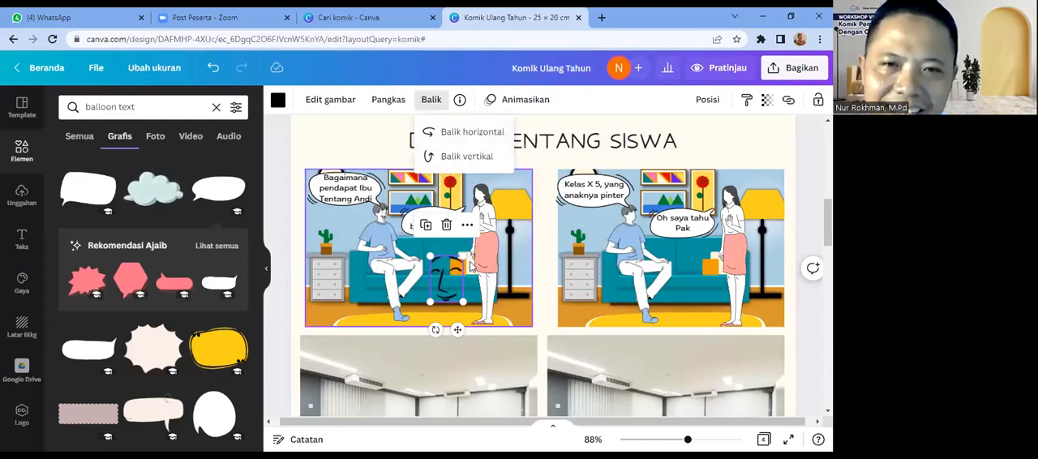
Step: Shrink the closed-eyed smiling face and place it on the standing woman's blank face in the first panel
left_click_drag(463, 256, 506, 201)
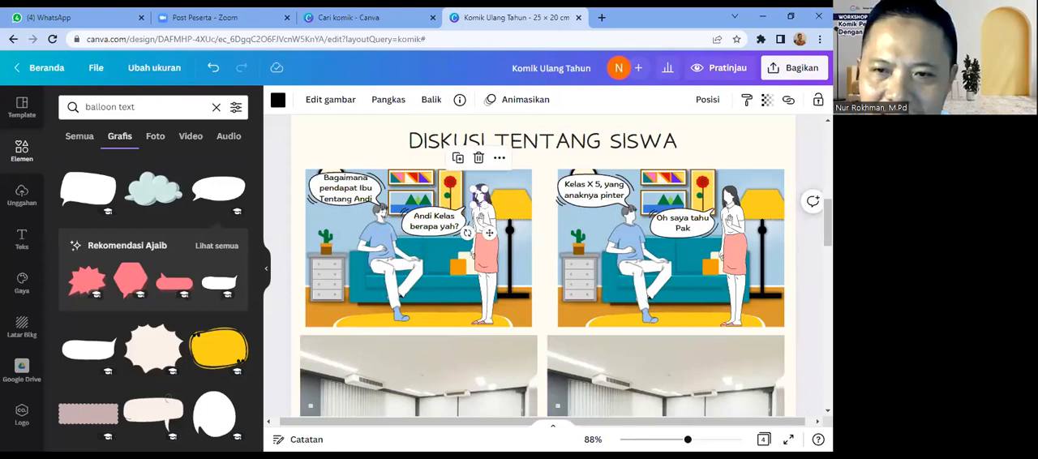
scroll(489, 233, "up", 5)
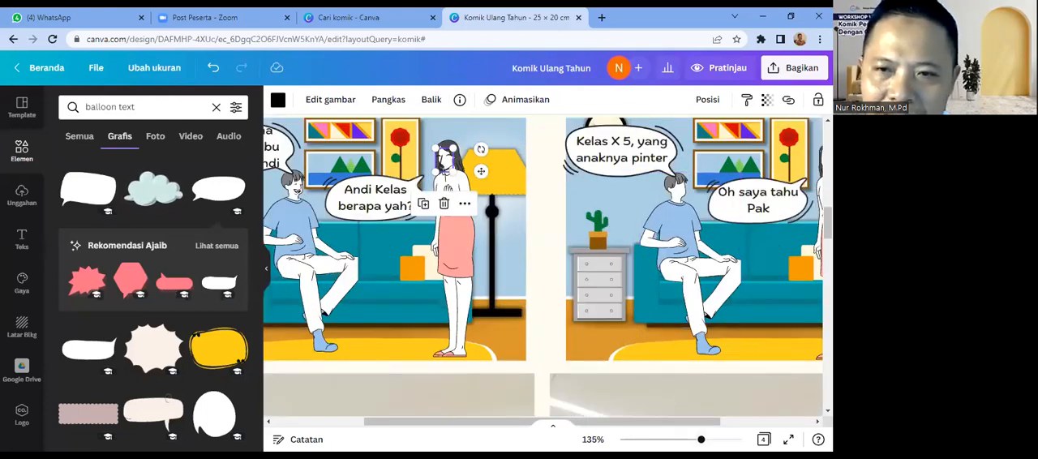
scroll(543, 266, "up", 2)
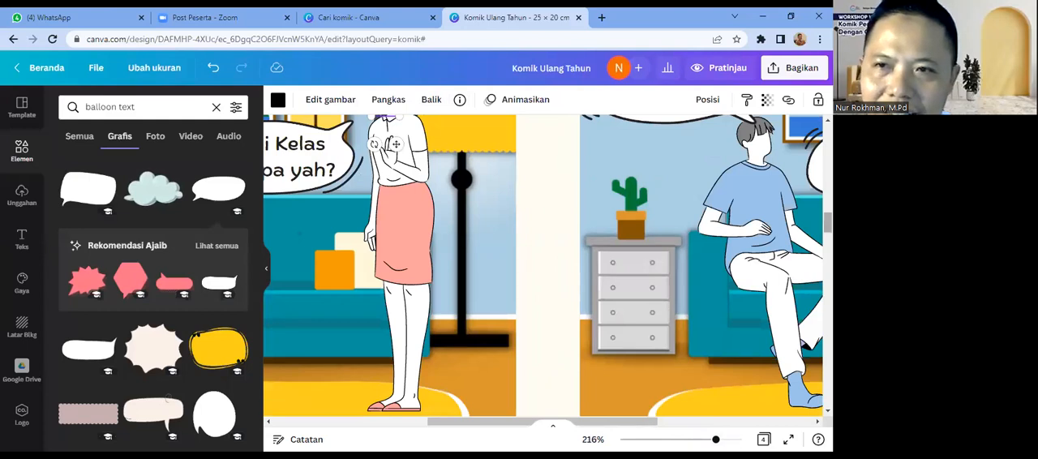
scroll(679, 244, "up", 3)
left_click(680, 217)
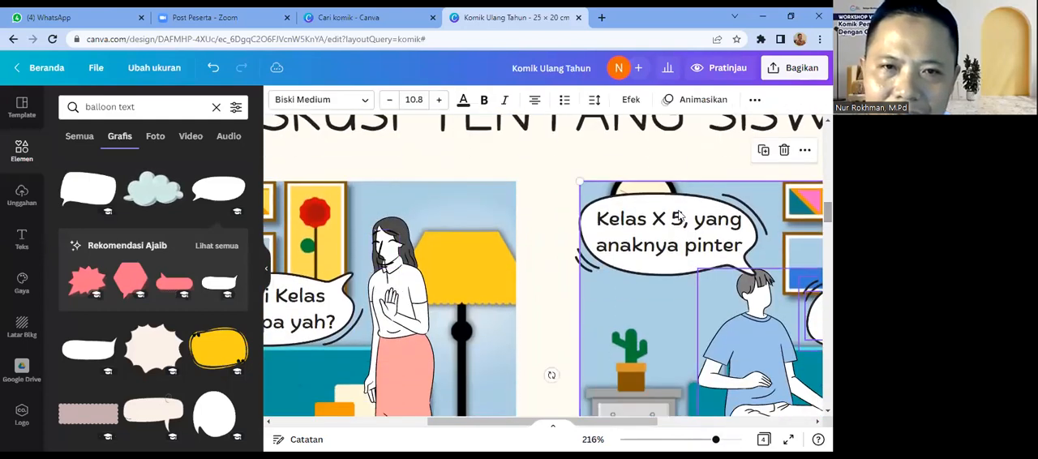
left_click(381, 258)
left_click_drag(372, 268, 378, 252)
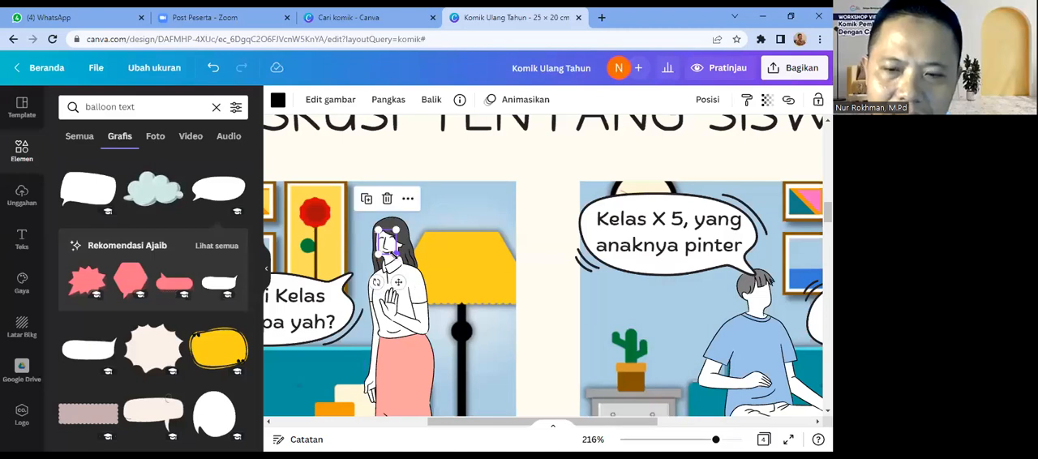
Step: Nudge the smiling face sideways in small increments to line it up with the woman's head
key("Left")
key("Left")
key("Right")
key("Right")
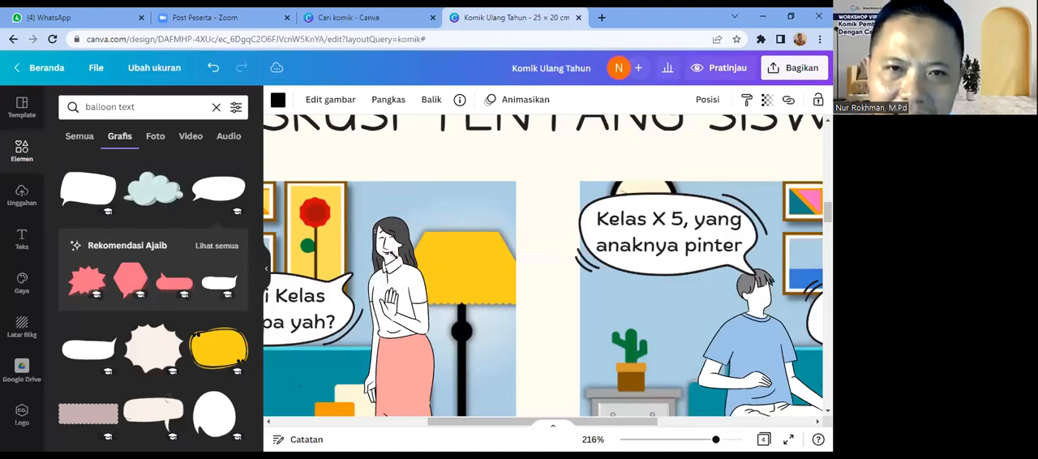
key("Left")
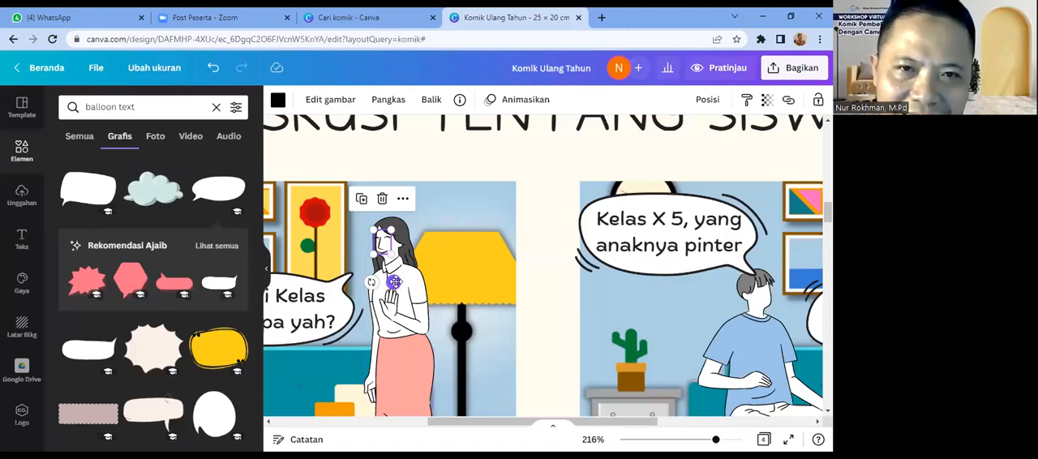
left_click(532, 333)
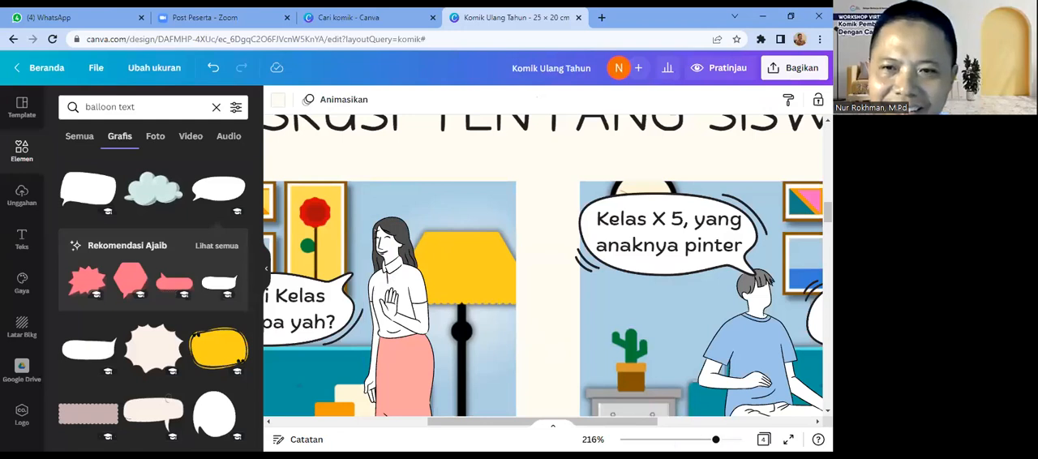
left_click(677, 440)
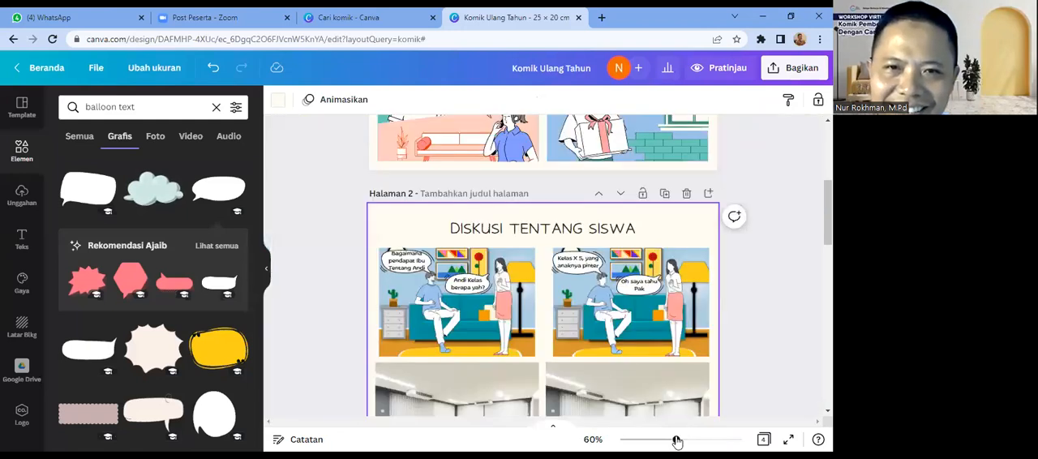
left_click_drag(676, 440, 686, 439)
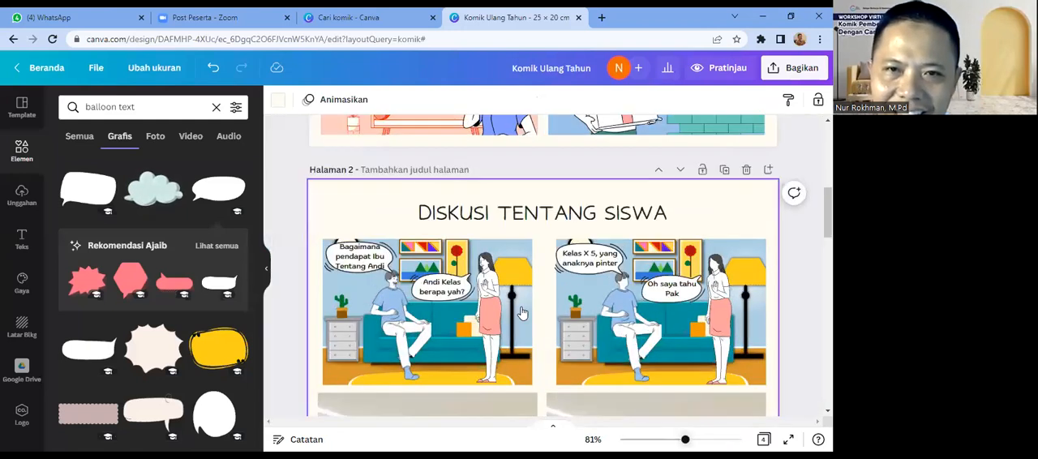
left_click(483, 261)
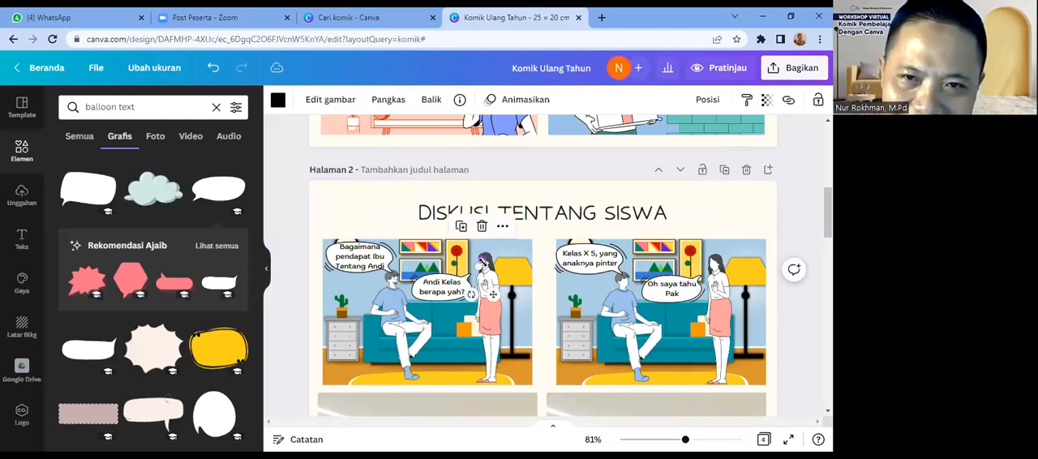
left_click(686, 219)
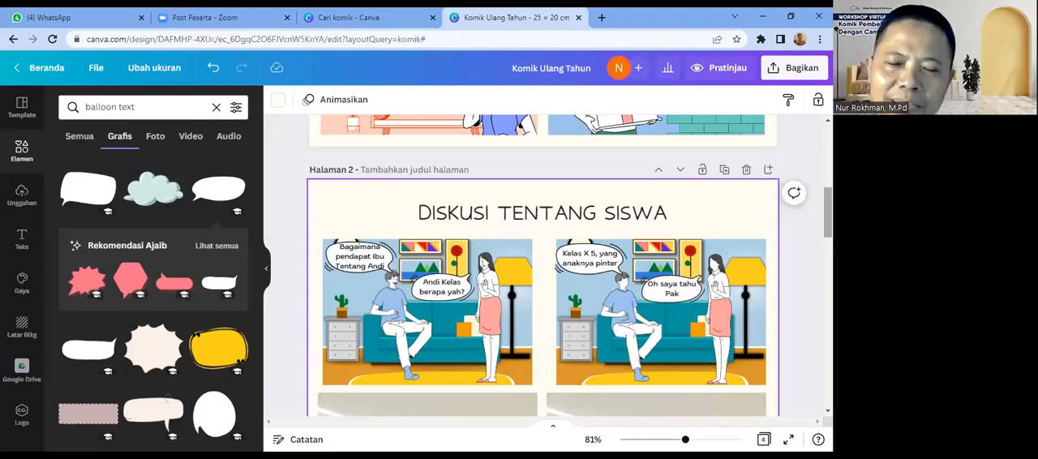
scroll(544, 268, "down", 1)
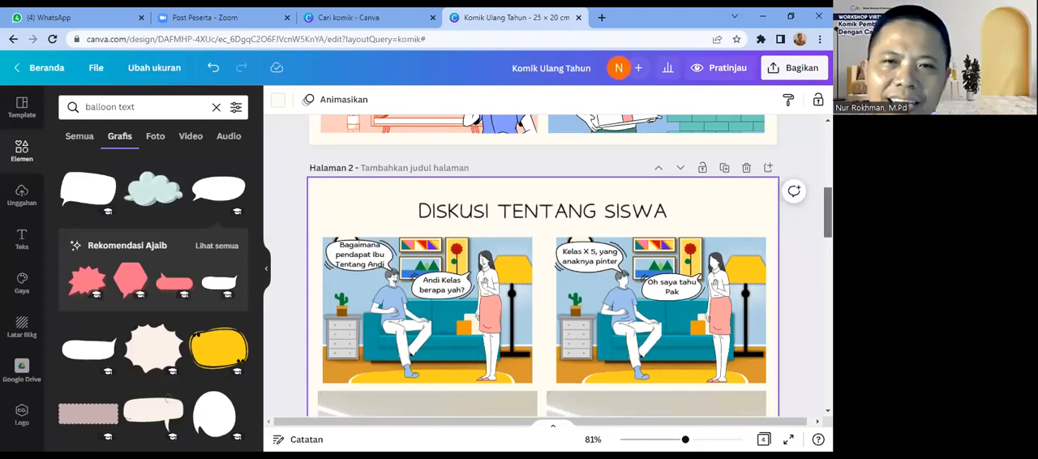
key("Escape")
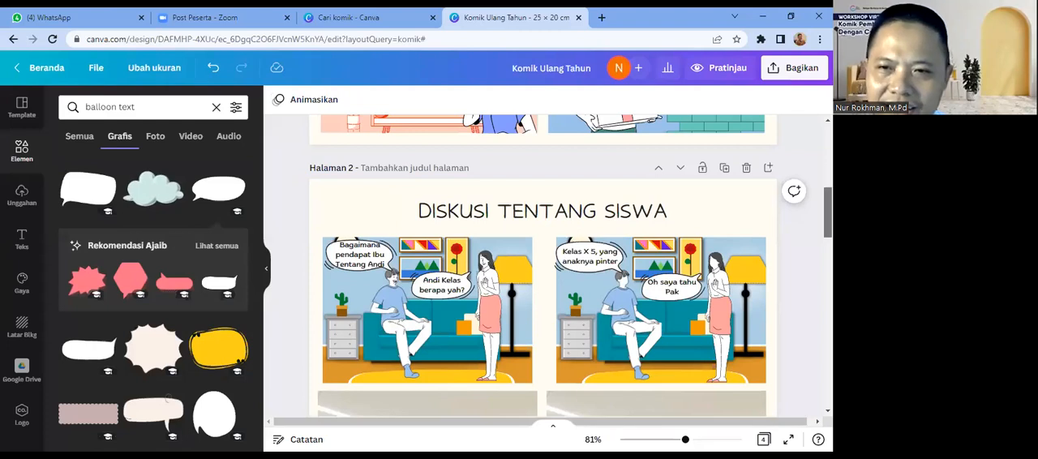
scroll(544, 268, "down", 1)
scroll(543, 268, "up", 1)
Step: Delete both office photos from the two lower panels of the "DISKUSI TENTANG SISWA" page
left_click_drag(828, 209, 828, 227)
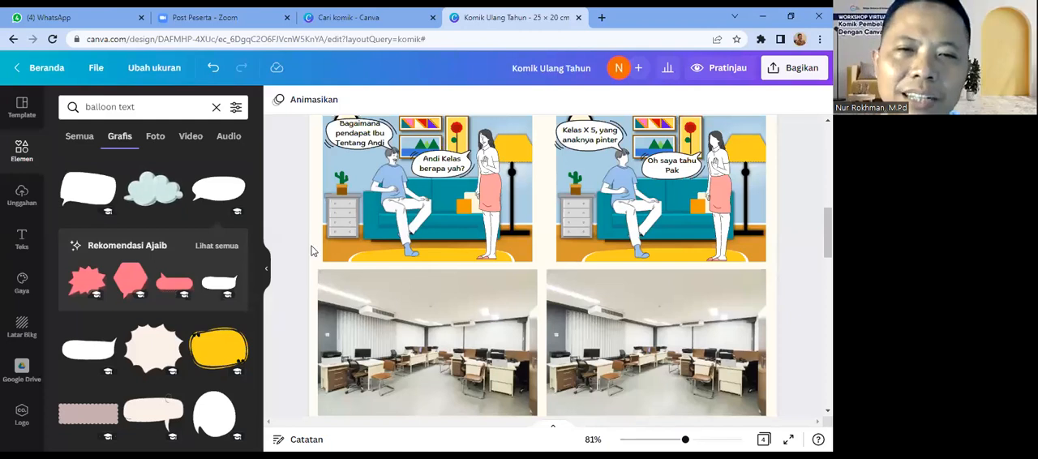
left_click(366, 316)
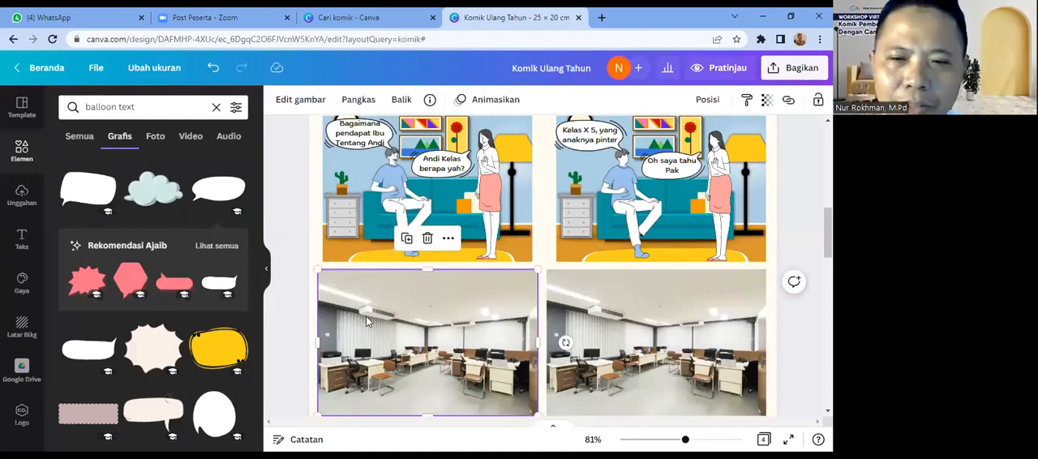
key("Delete")
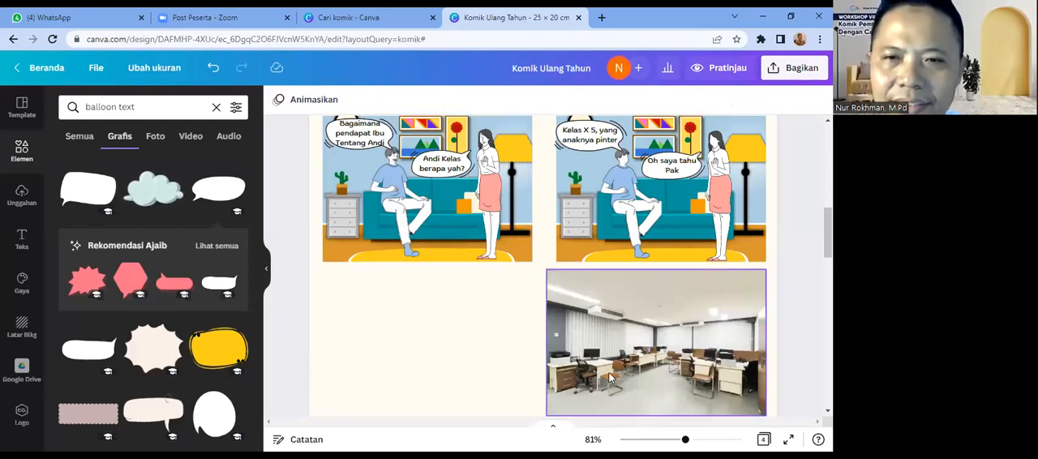
left_click(611, 378)
key("Delete")
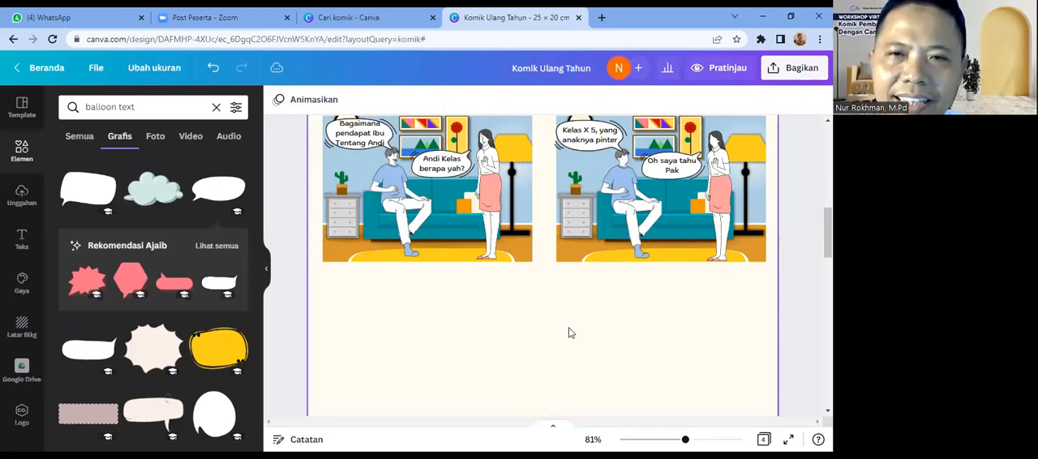
Step: Duplicate the first panel's living-room background and place the copy in the empty third panel directly below it
left_click(519, 255)
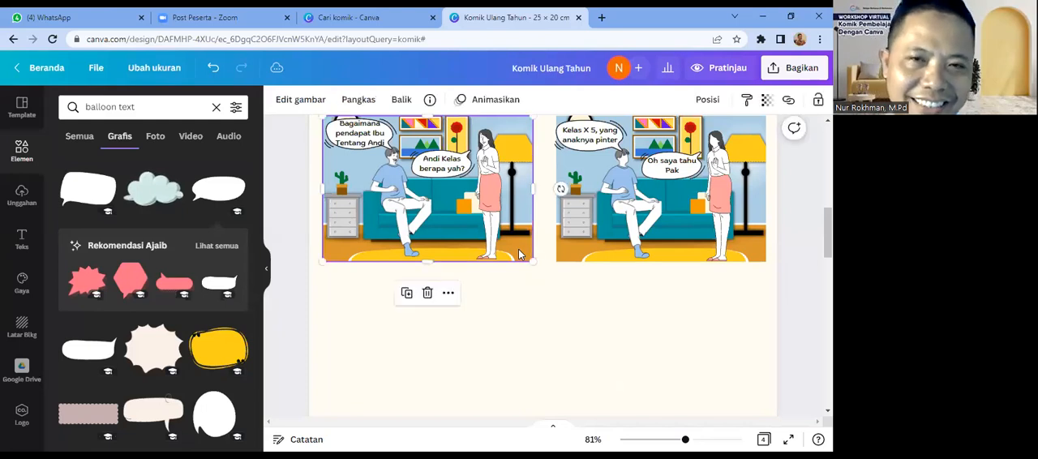
left_click_drag(518, 249, 617, 413)
left_click(618, 413)
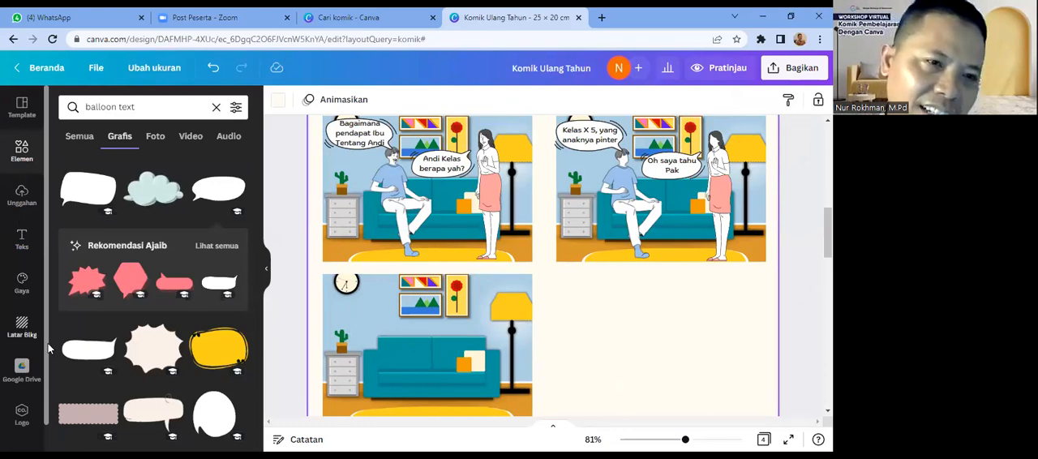
Step: Open the Character Builder app and add a character with the standing body in yellow shirt and dark shorts
scroll(47, 395, "down", 1)
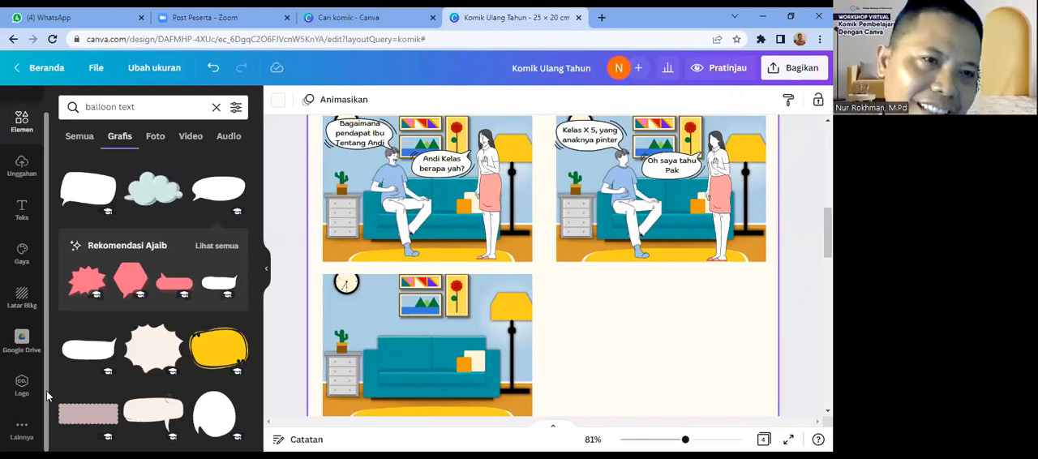
left_click(22, 430)
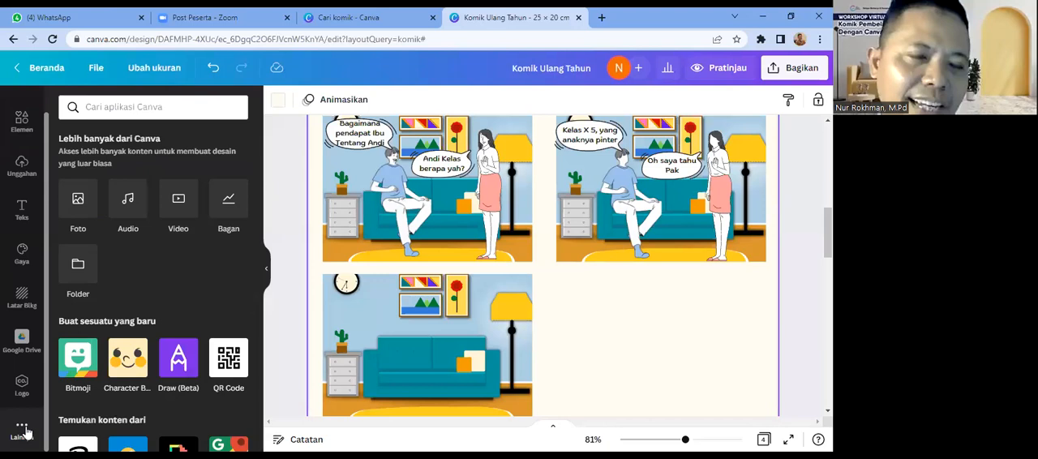
left_click(124, 371)
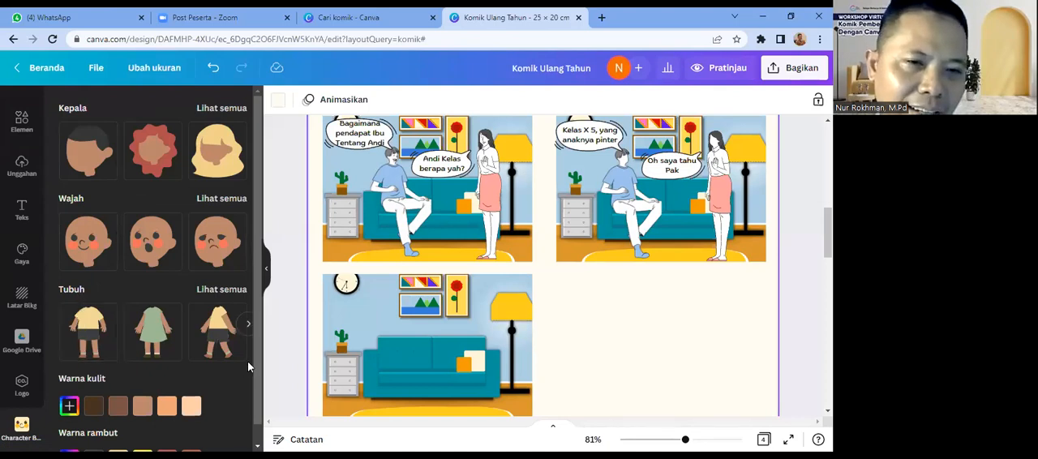
left_click_drag(259, 373, 263, 407)
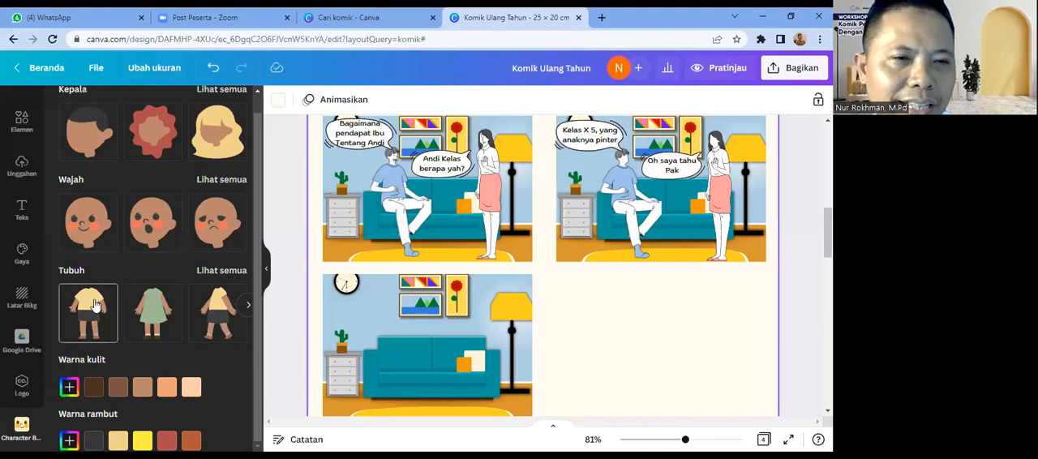
left_click(235, 274)
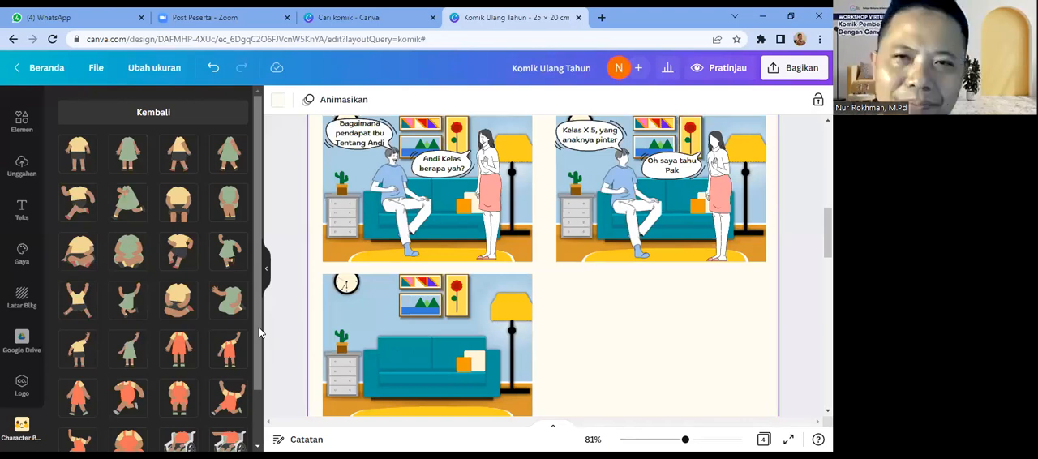
left_click(93, 166)
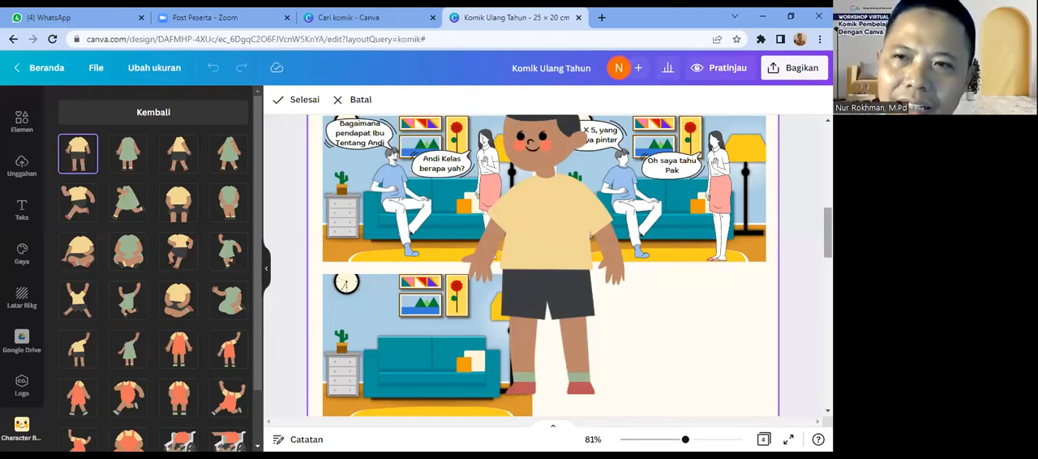
Step: Try the surprised and sad faces on the character, and switch back to the smiling face
scroll(447, 235, "up", 1)
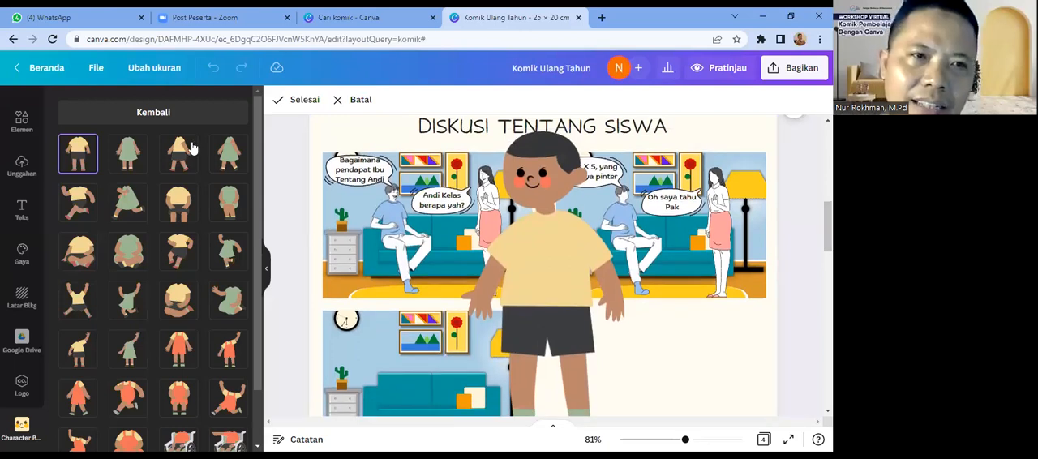
left_click(167, 116)
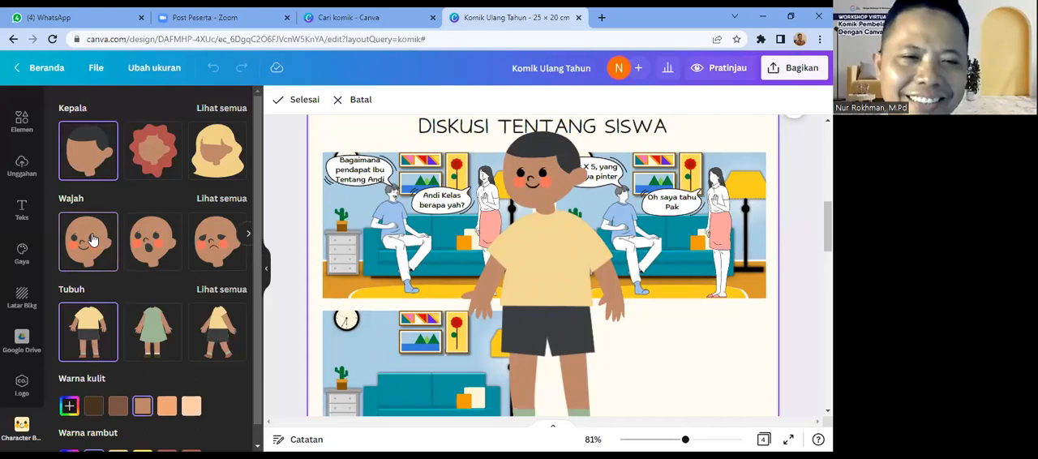
left_click(220, 199)
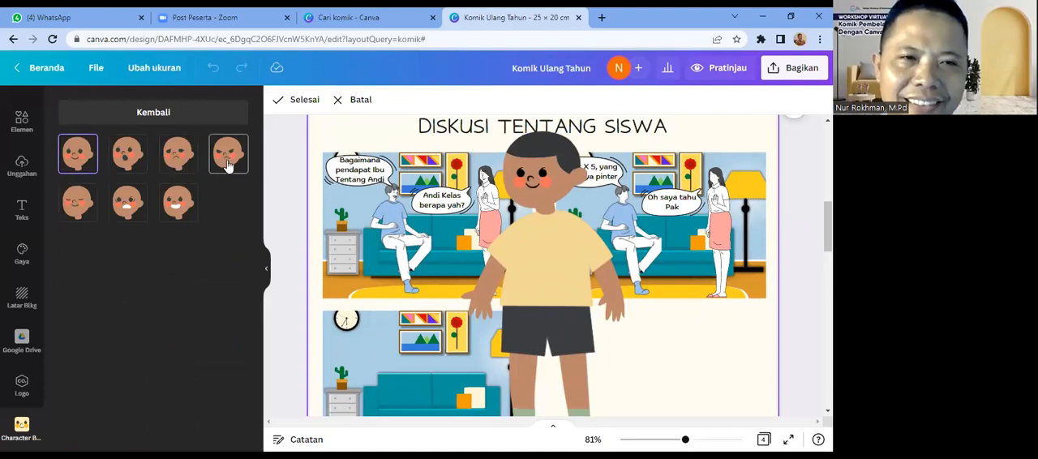
left_click(130, 165)
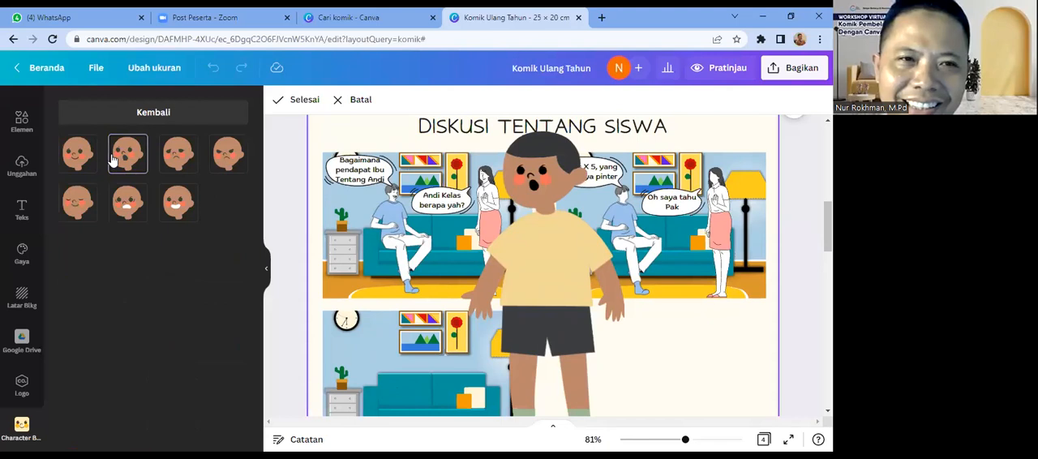
left_click(169, 166)
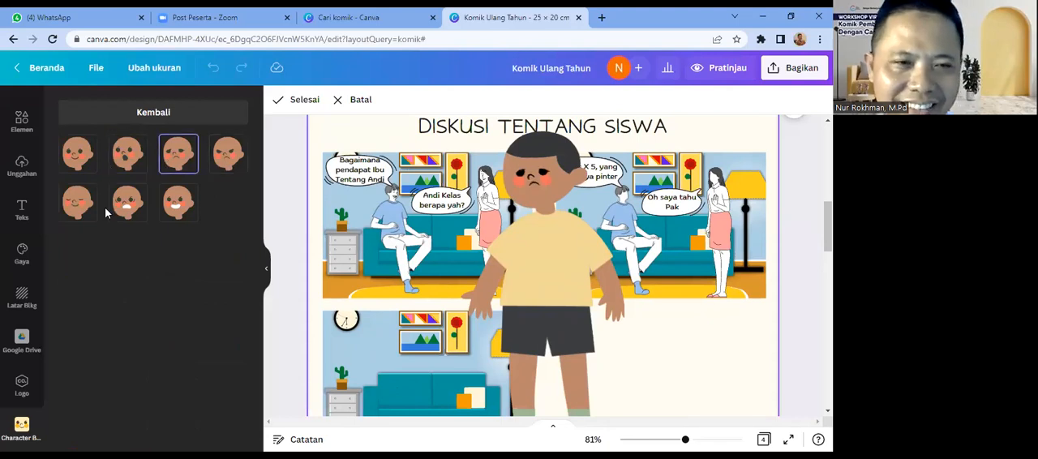
left_click(78, 163)
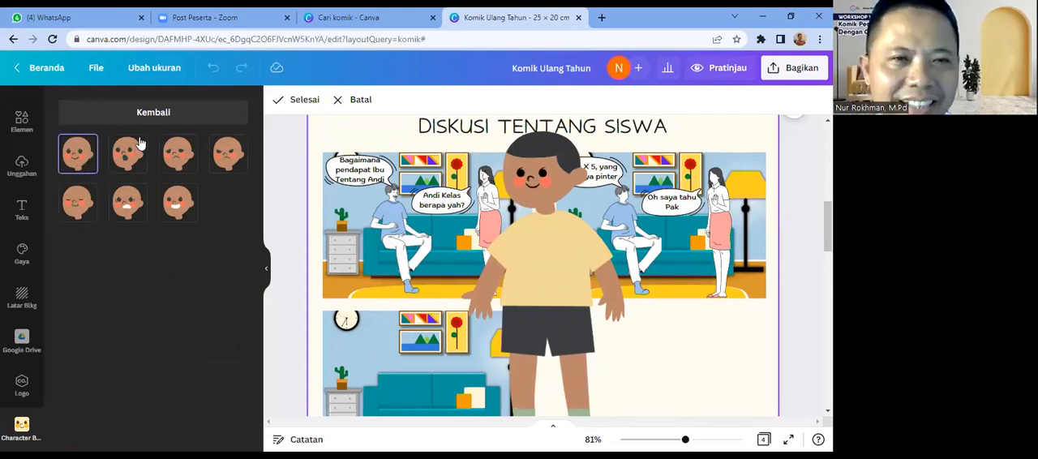
Step: Change the character's head to the one with short, tufted black hair
left_click(157, 119)
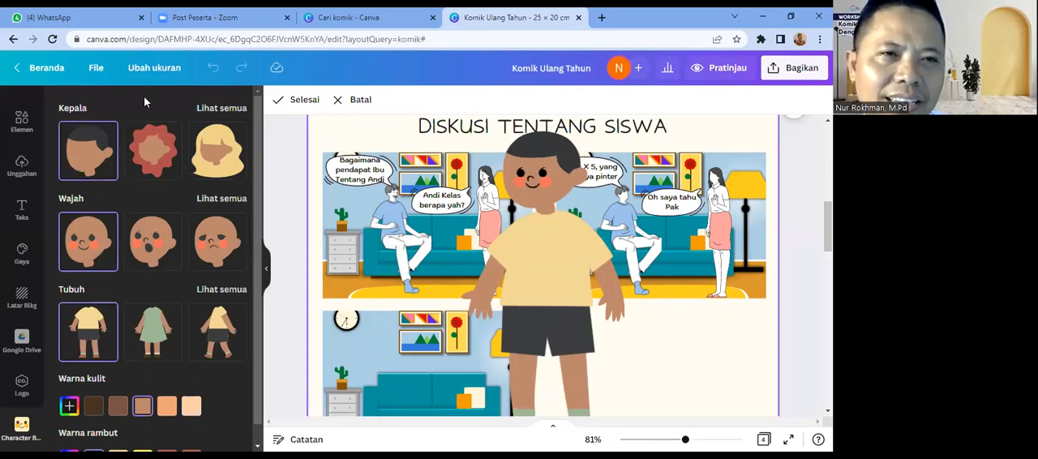
left_click(217, 111)
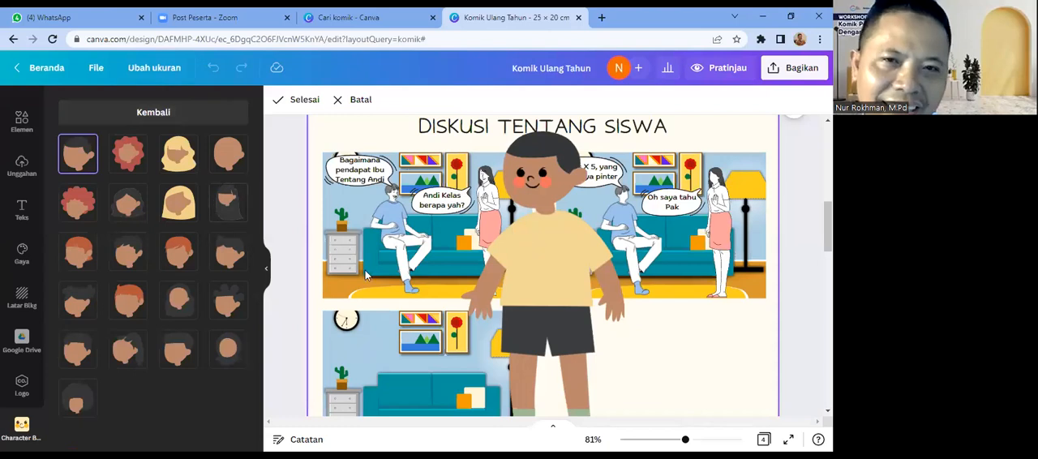
left_click(233, 258)
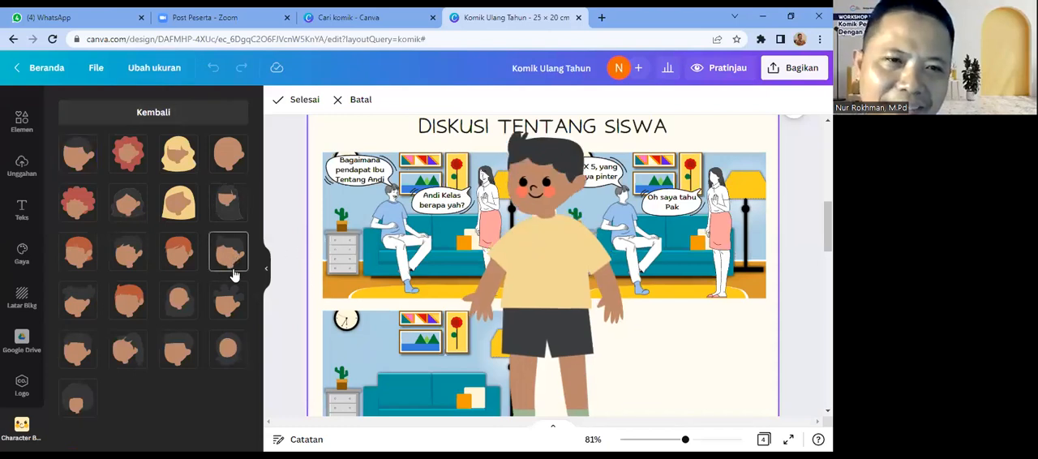
Step: Try the bun and bobbed black hairstyles on the character, and settle on the head with short, neat black hair
left_click(227, 304)
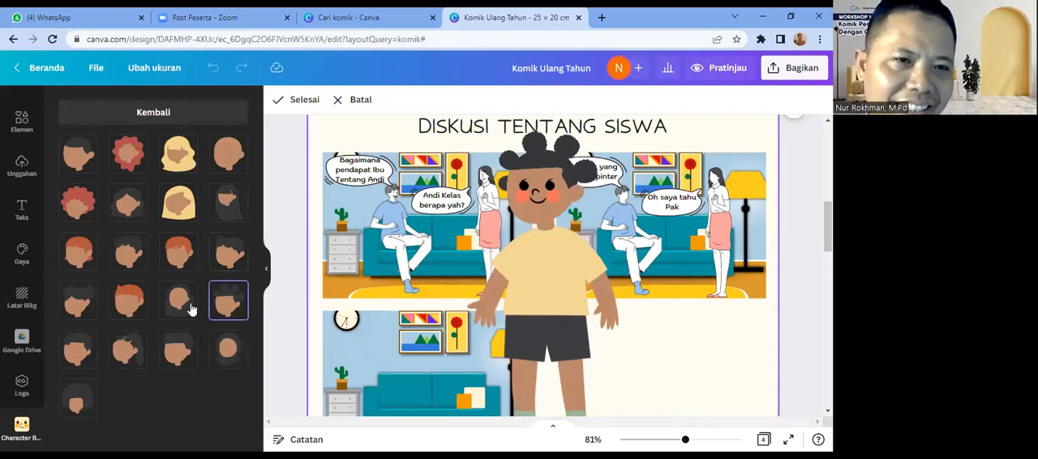
left_click(227, 354)
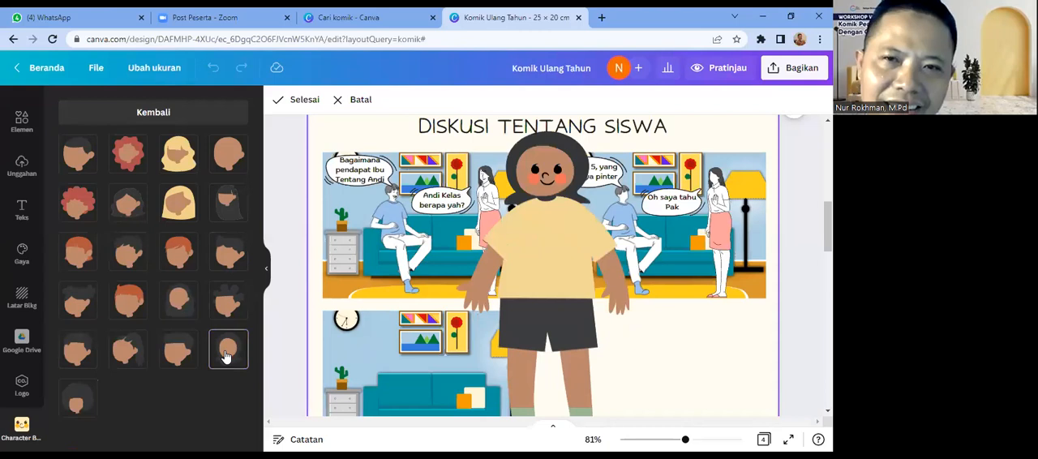
left_click(233, 258)
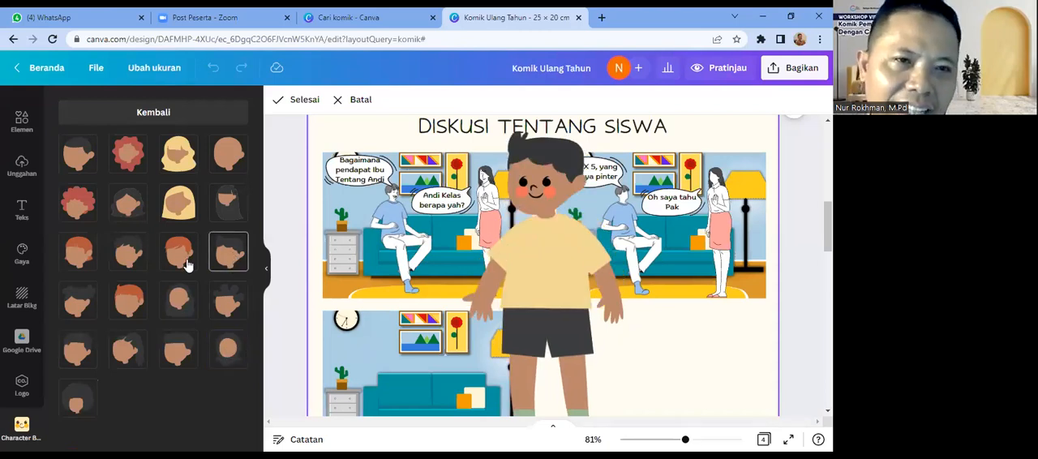
left_click(134, 255)
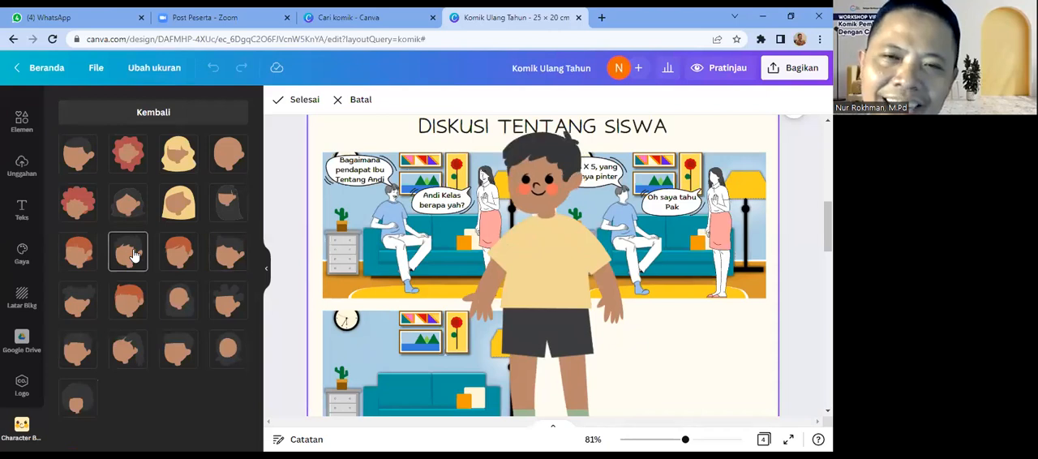
Step: Give the character the light orange-tan skin tone and finish editing it
left_click(153, 115)
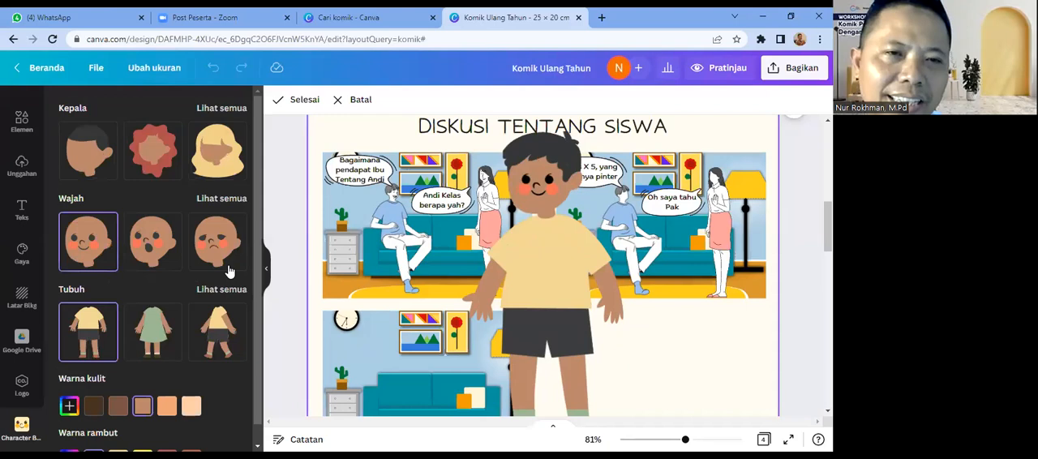
scroll(256, 316, "down", 2)
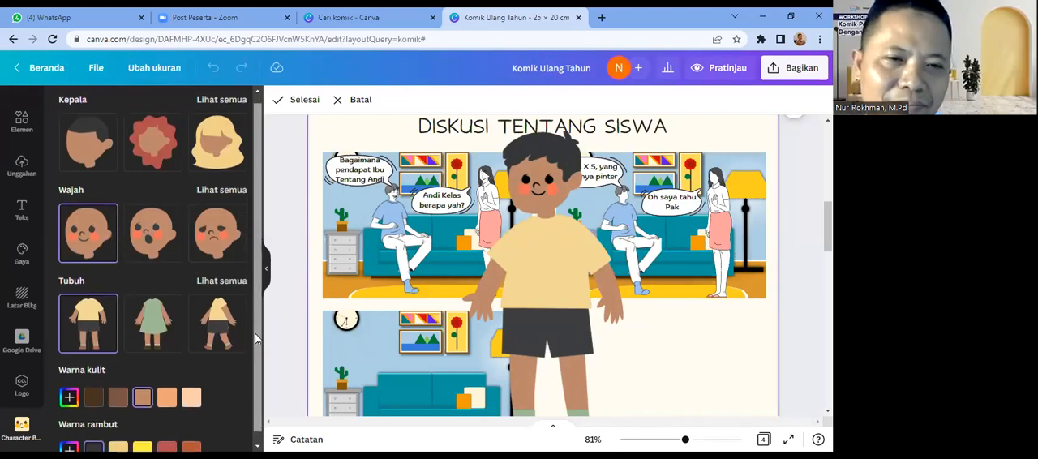
left_click(169, 391)
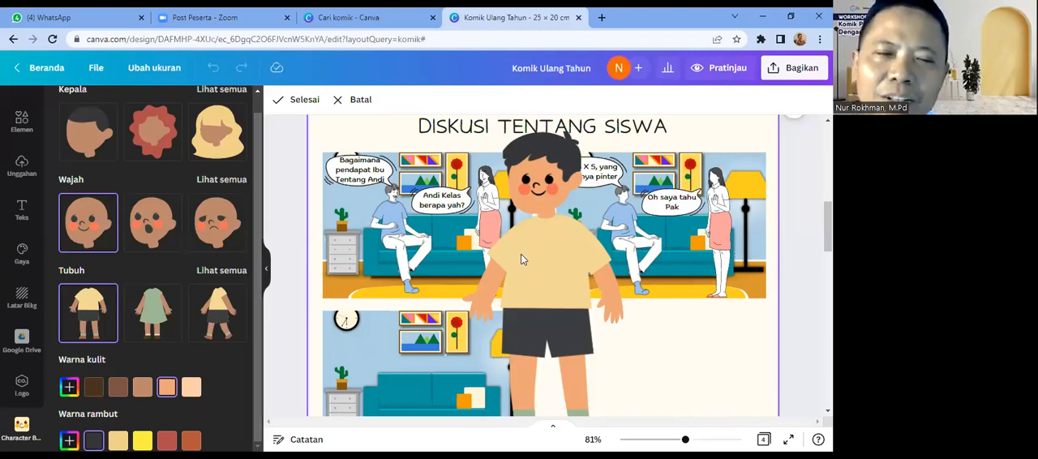
left_click(305, 103)
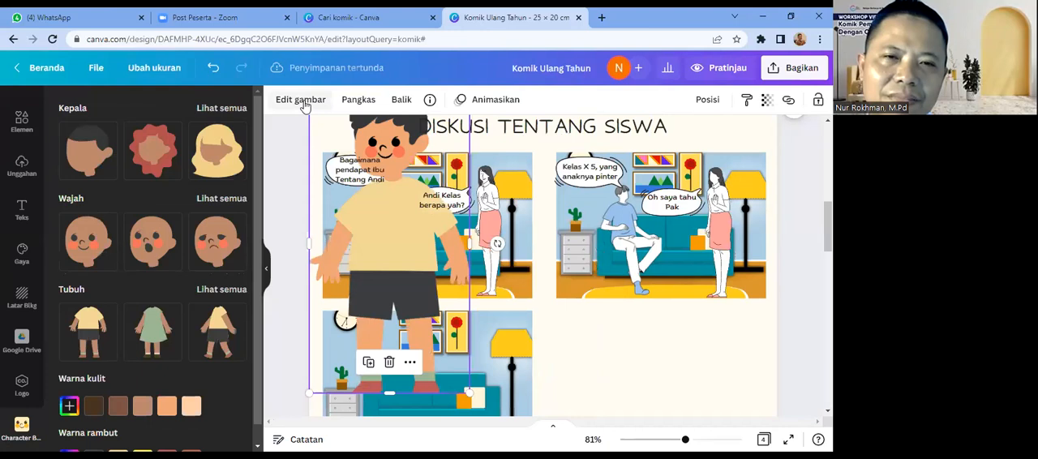
Step: Shrink the boy character to fit the third panel and place him in front of the cabinet beside the sofa
left_click_drag(402, 234, 523, 274)
left_click_drag(613, 138, 524, 306)
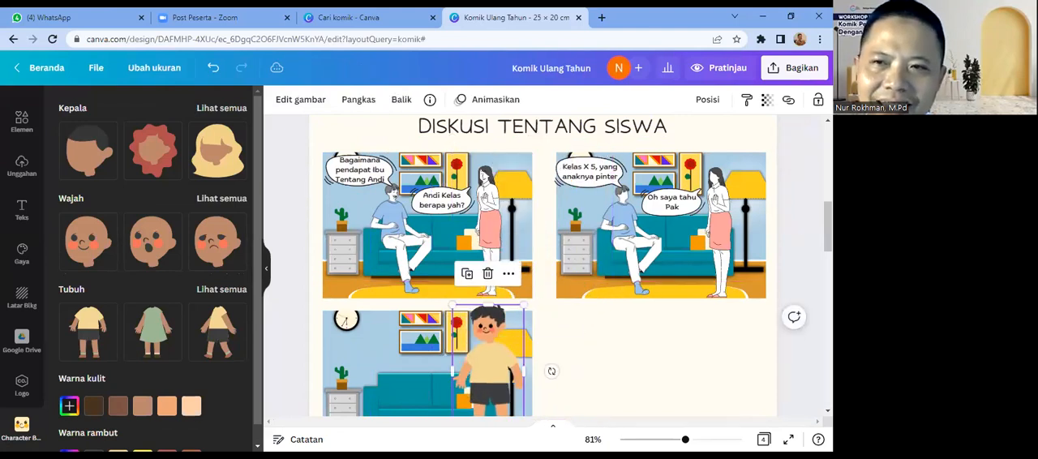
scroll(535, 300, "down", 2)
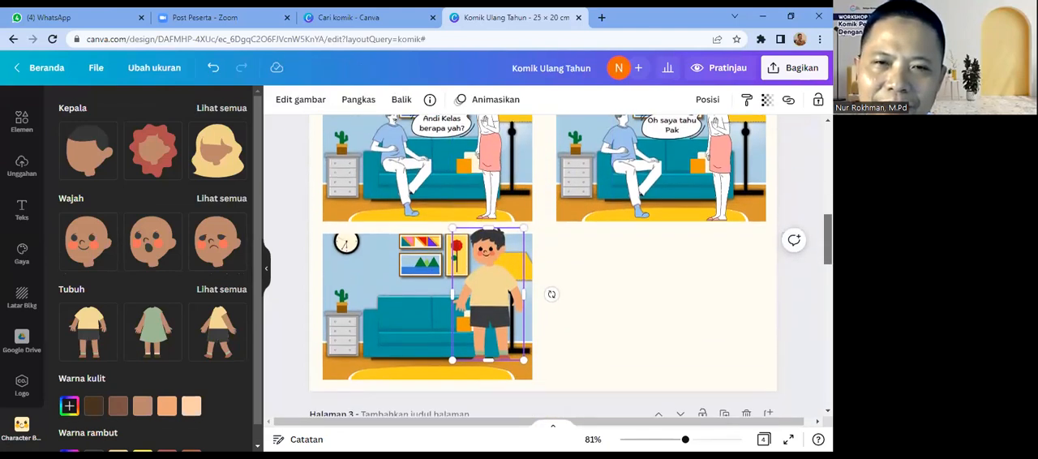
left_click(492, 274)
left_click_drag(523, 227, 516, 234)
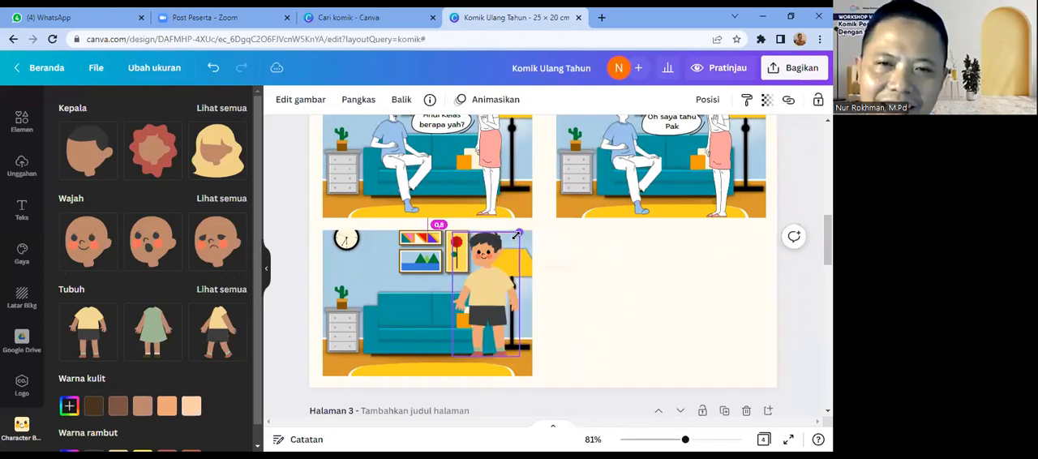
left_click_drag(474, 285, 384, 299)
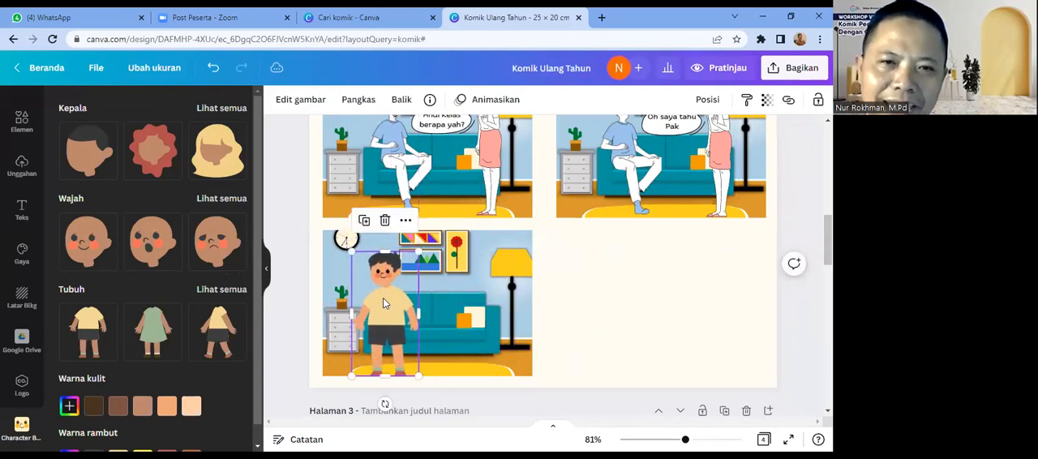
Step: Flip the boy character horizontally and shift him slightly closer to the third panel's left edge
left_click(398, 104)
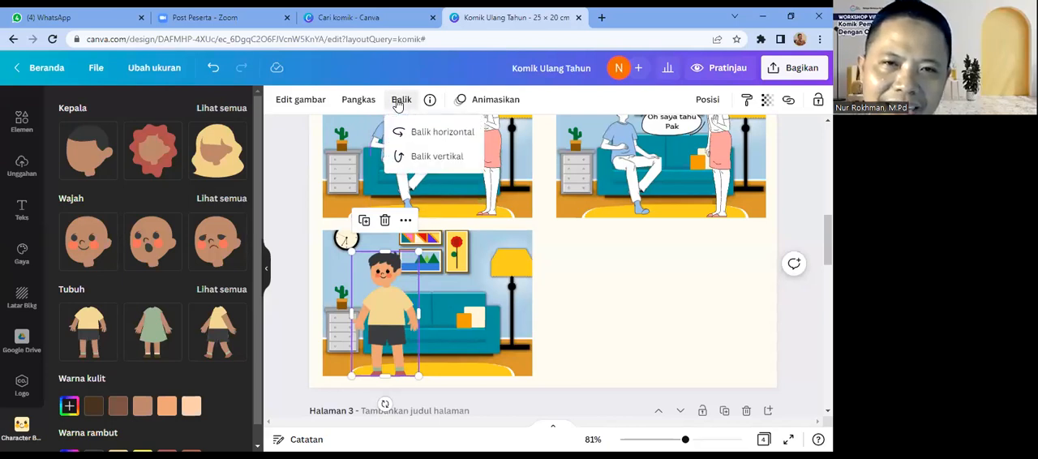
left_click(417, 138)
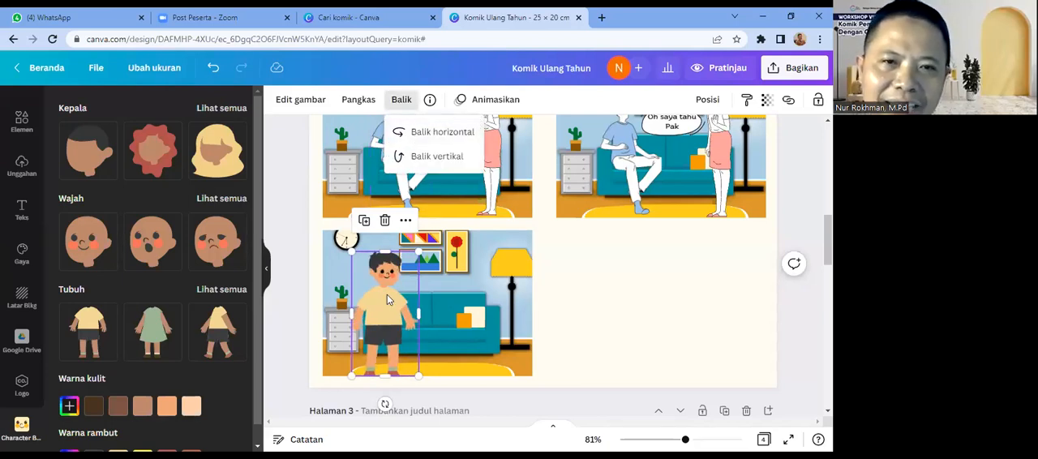
left_click_drag(384, 306, 375, 300)
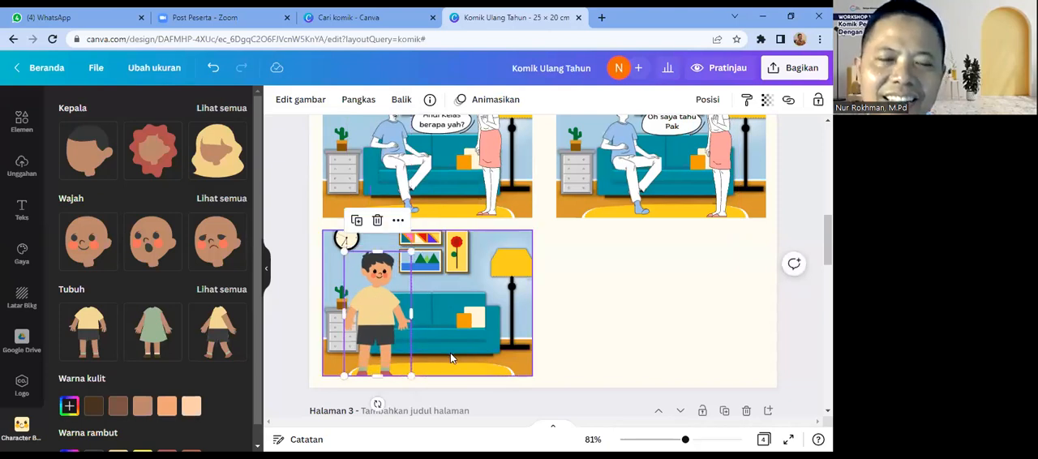
Step: Nudge the boy character slightly upward so his feet stand inside the third panel's floor
left_click(451, 352)
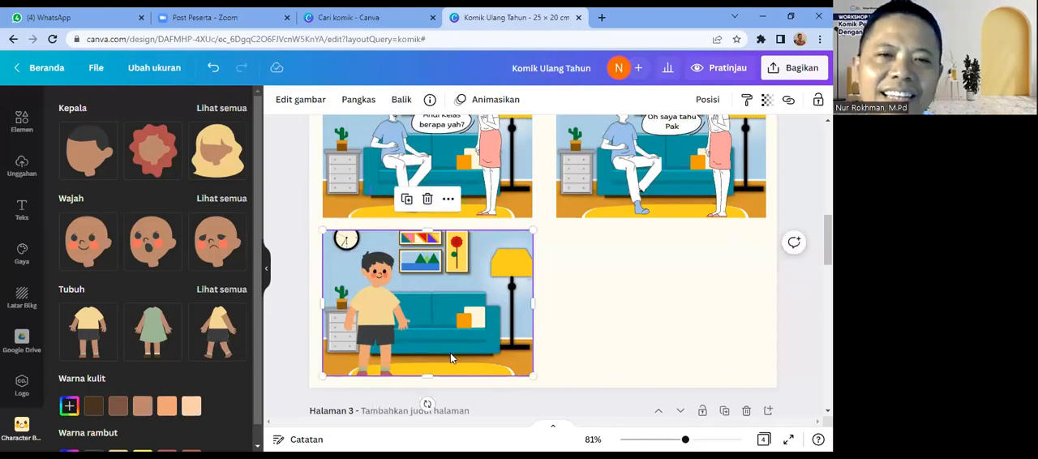
left_click(379, 318)
key("Up")
key("Up")
key("Up")
key("Up")
key("Up")
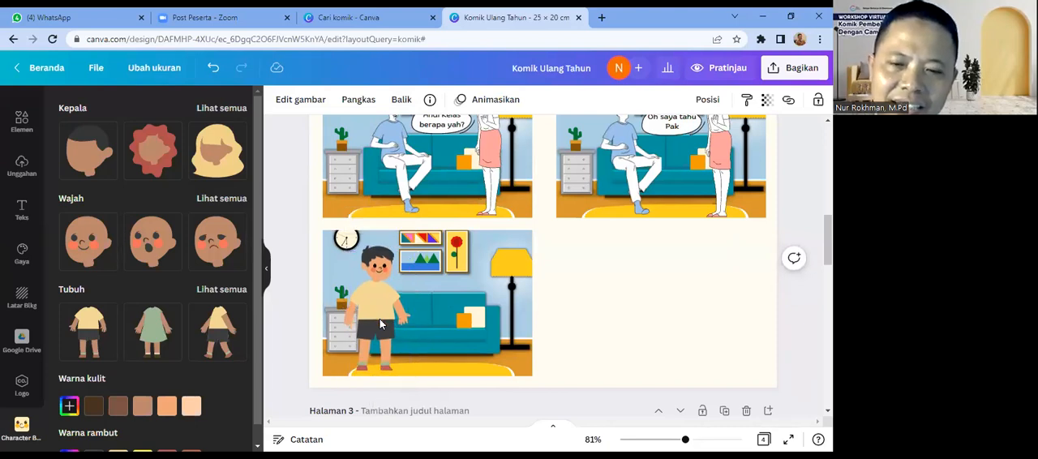
key("Down")
key("Down")
key("Down")
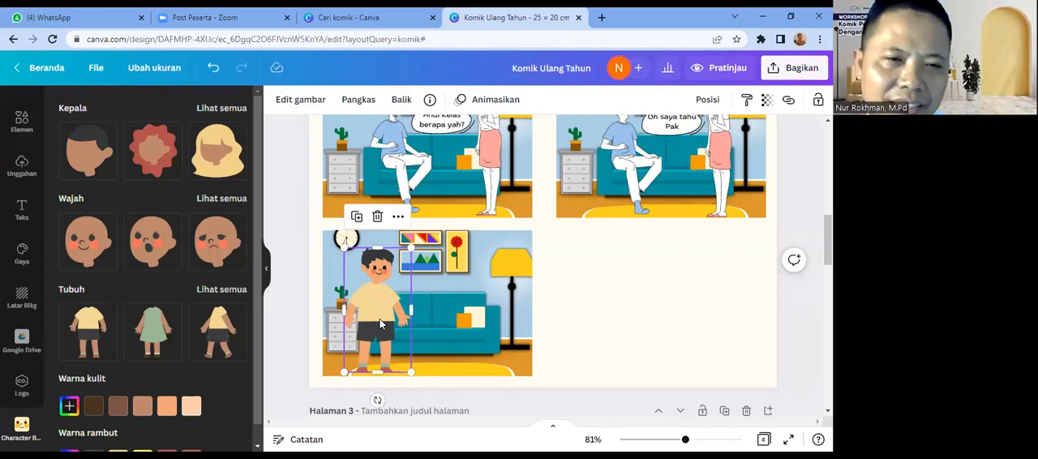
Step: Add a second character with the body in a green dress raising one arm
left_click(205, 291)
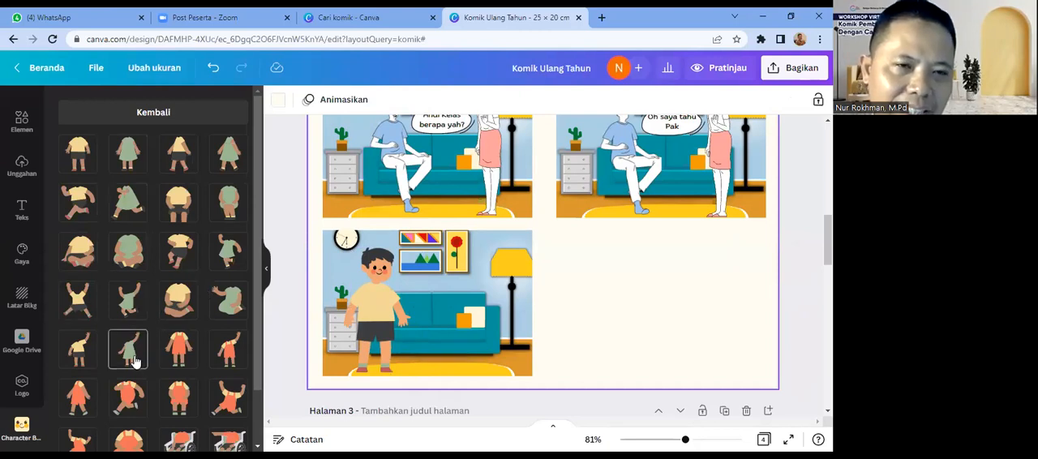
left_click(131, 357)
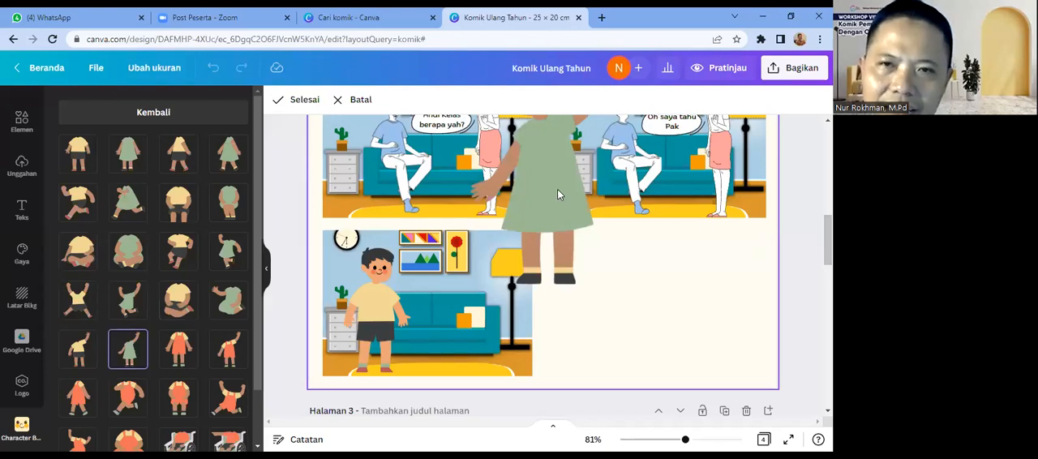
scroll(543, 268, "up", 3)
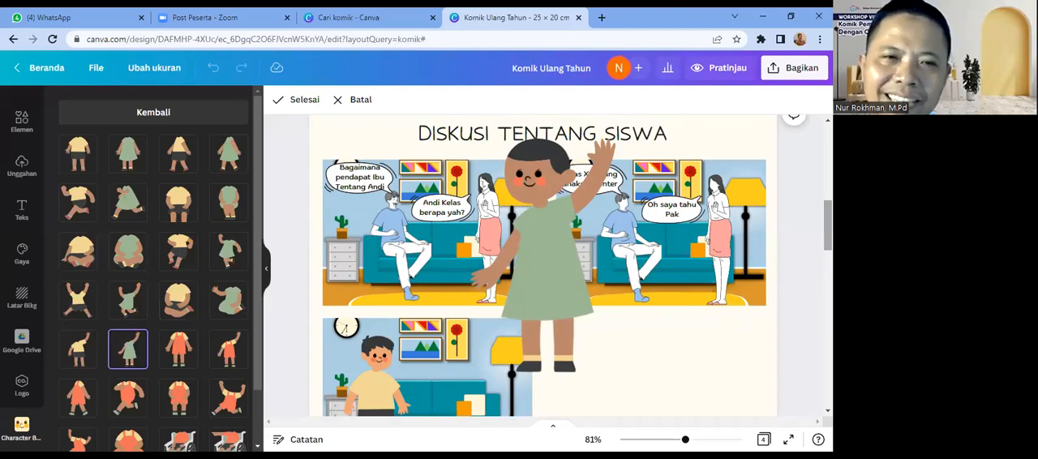
Step: Try the black-haired and straight-haired heads on the new character, and choose the one with long black hair and bangs
left_click(176, 114)
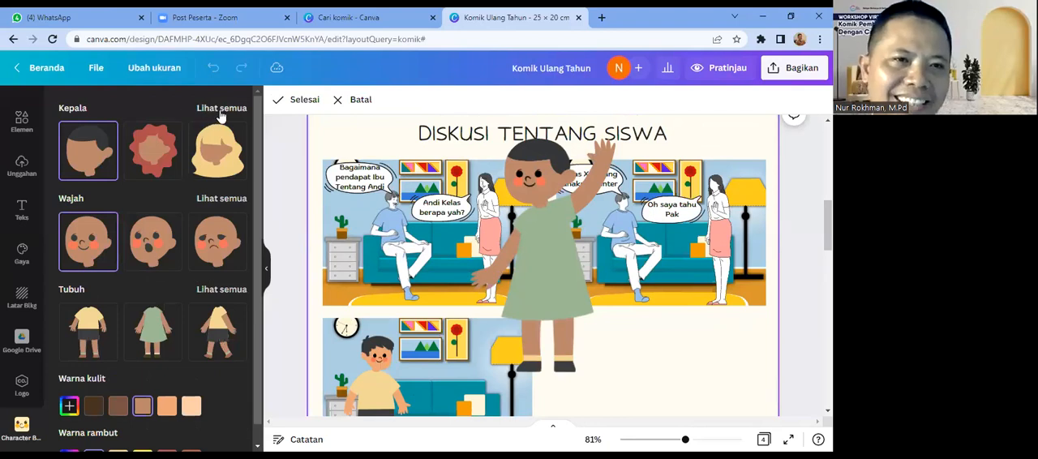
left_click(221, 113)
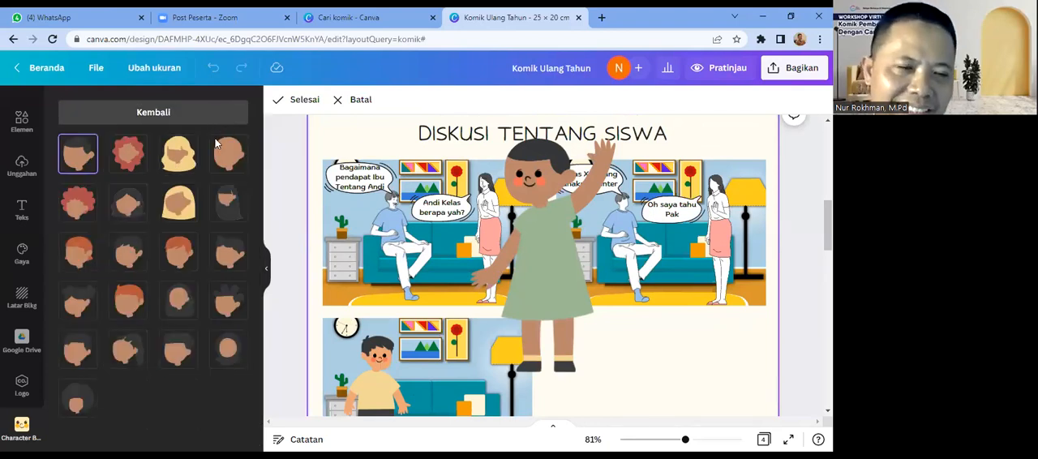
left_click(127, 209)
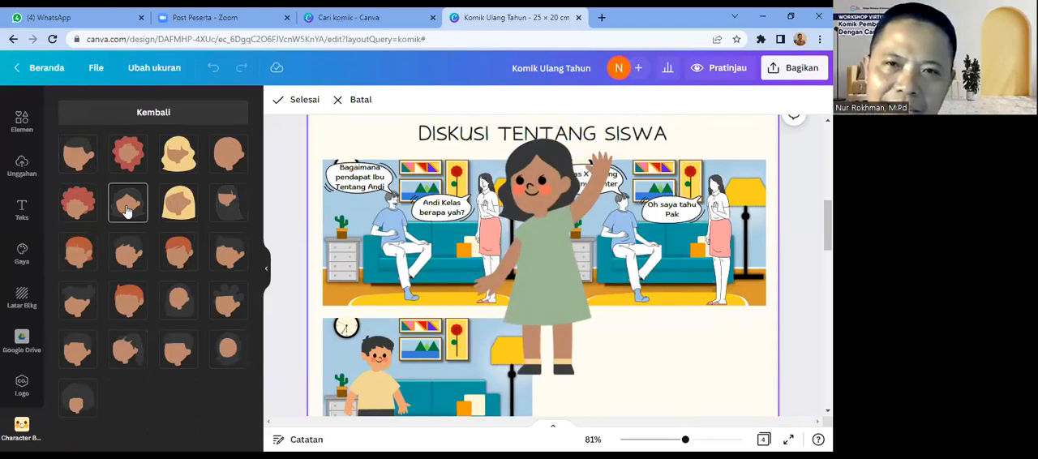
left_click(172, 211)
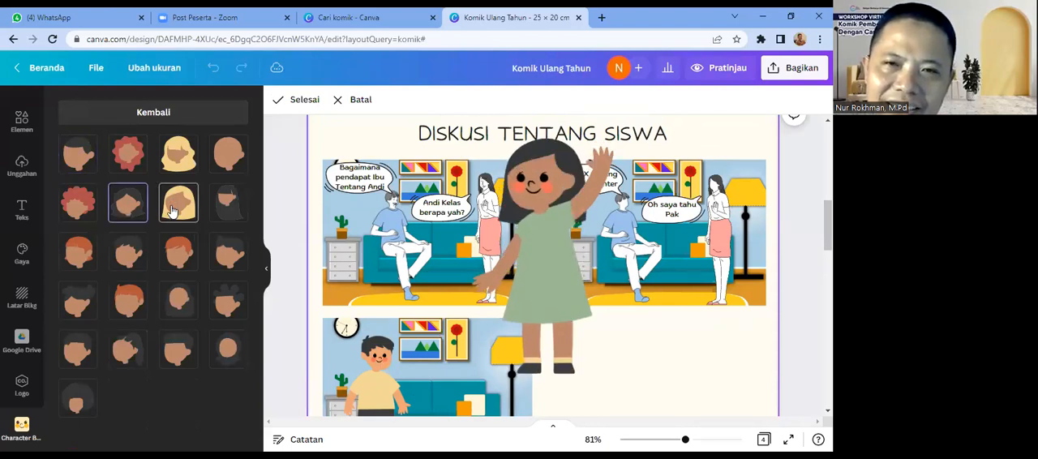
left_click(228, 215)
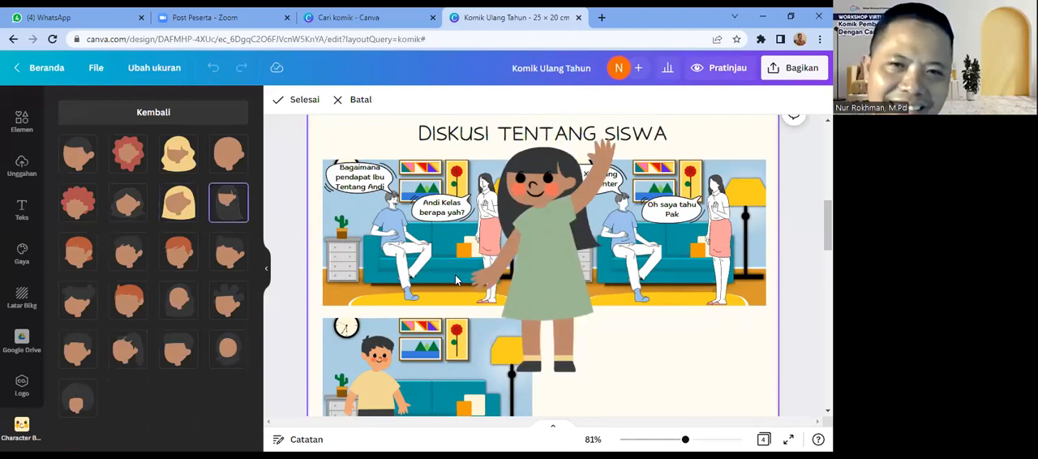
Step: Give the girl character the lightest preset skin tone and finish editing her
left_click(171, 115)
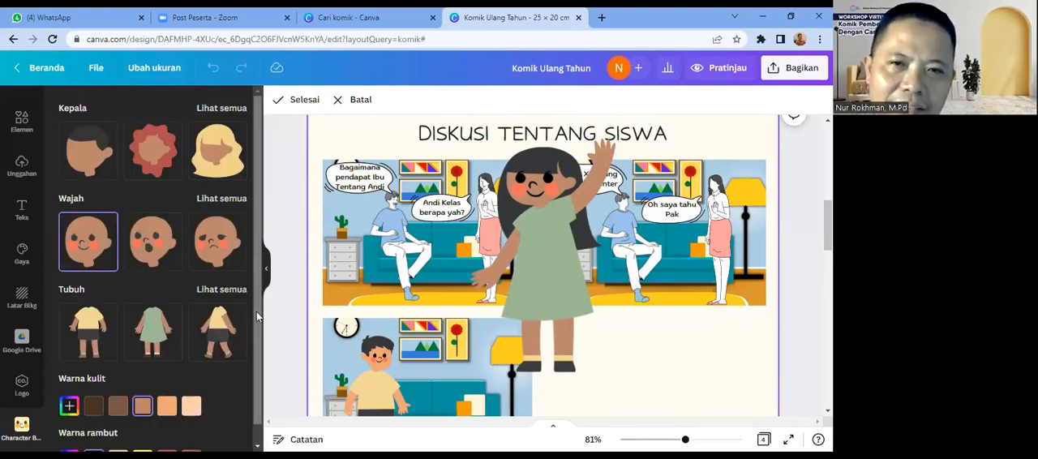
scroll(243, 324, "down", 1)
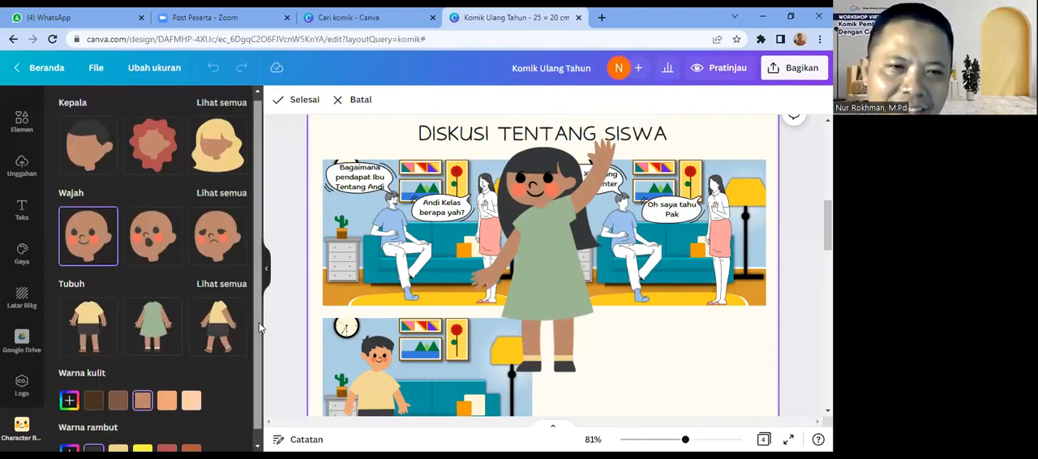
left_click(189, 403)
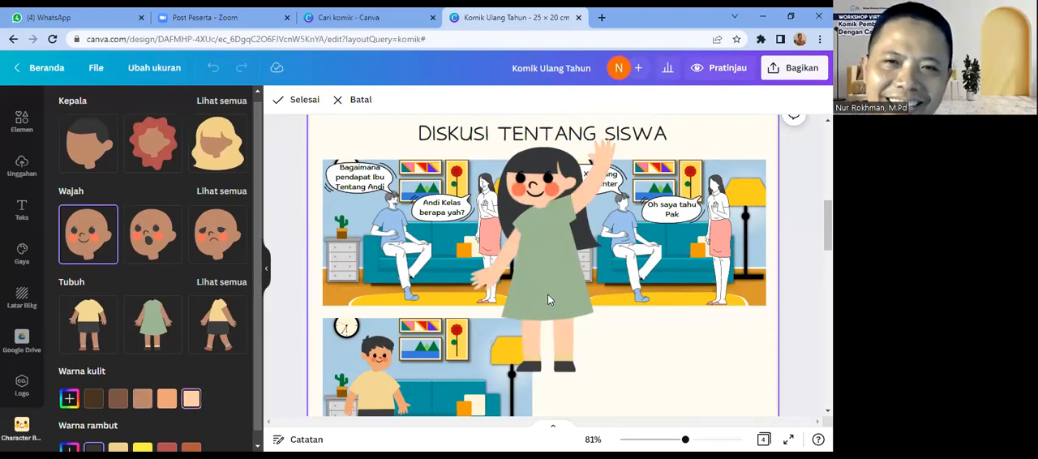
left_click(299, 102)
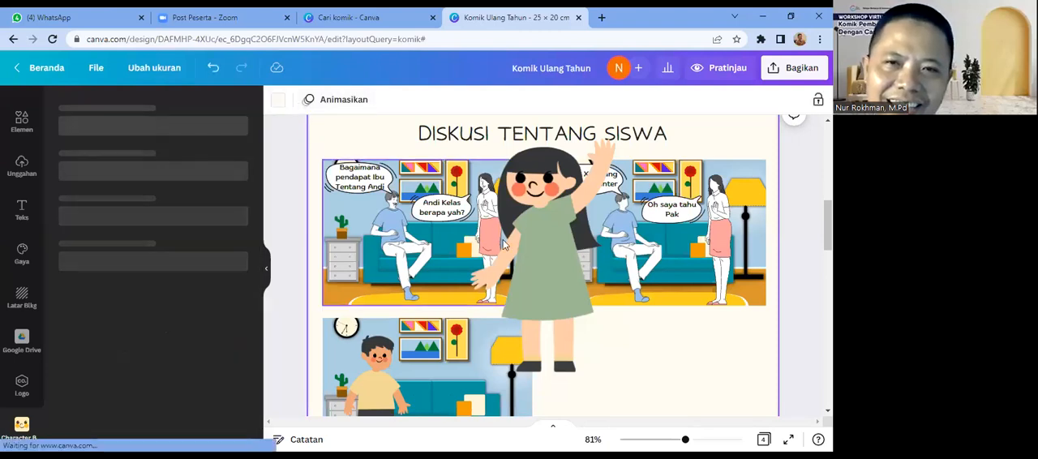
Step: Move the girl character in the green dress down from the upper panels onto the third panel
left_click(559, 273)
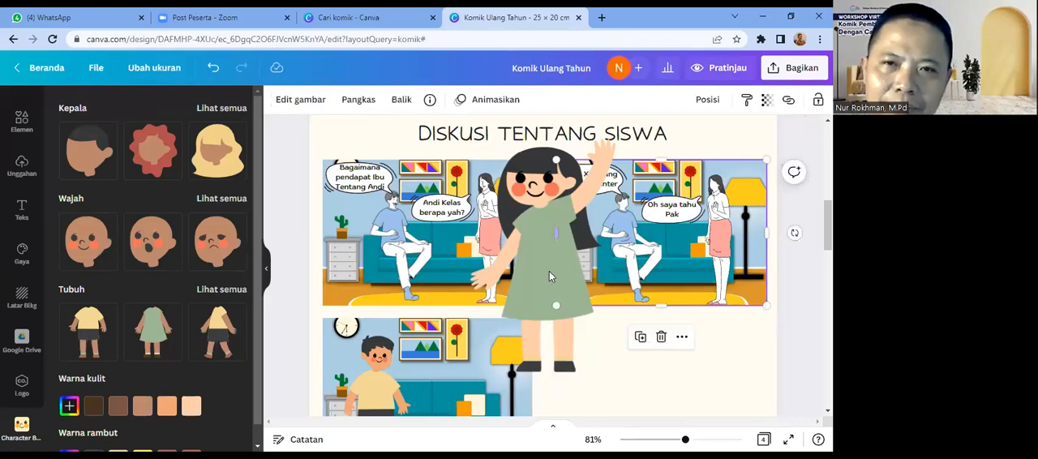
left_click(544, 270)
left_click(530, 251)
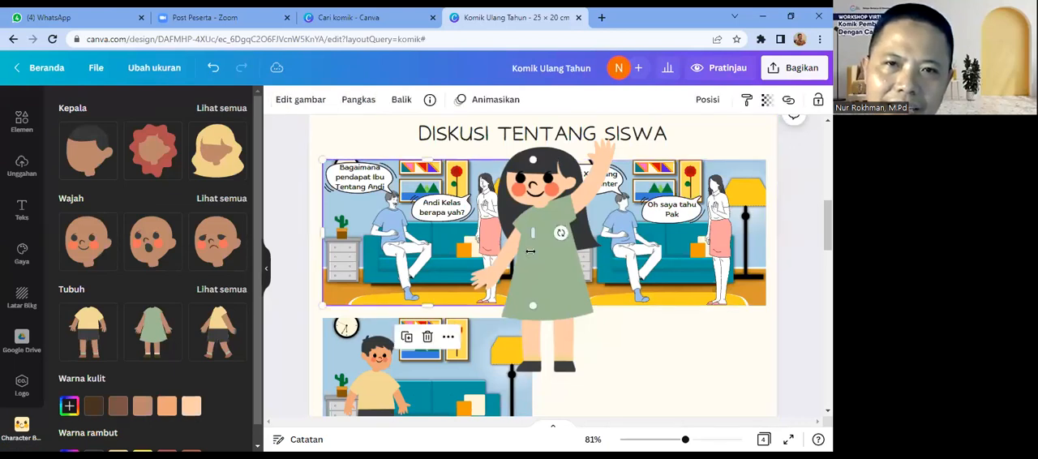
left_click_drag(417, 247, 571, 332)
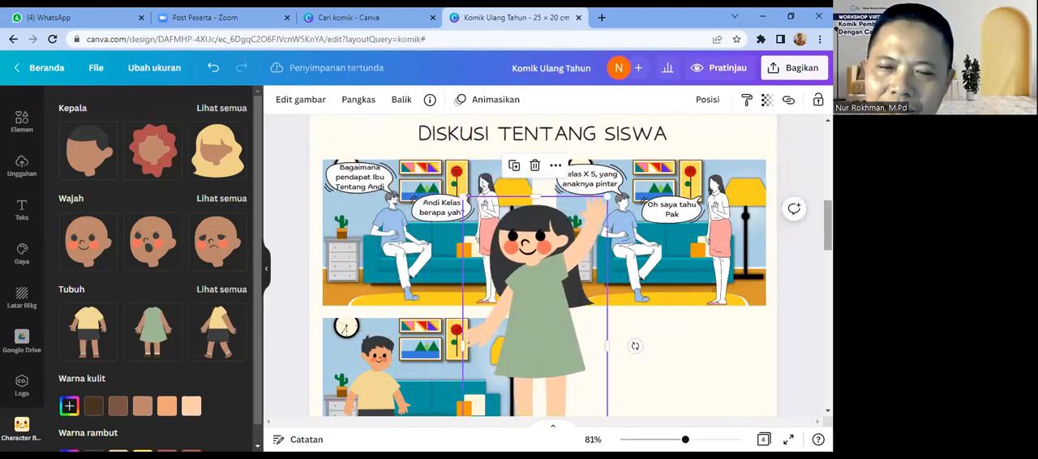
scroll(571, 333, "down", 1)
left_click(657, 248)
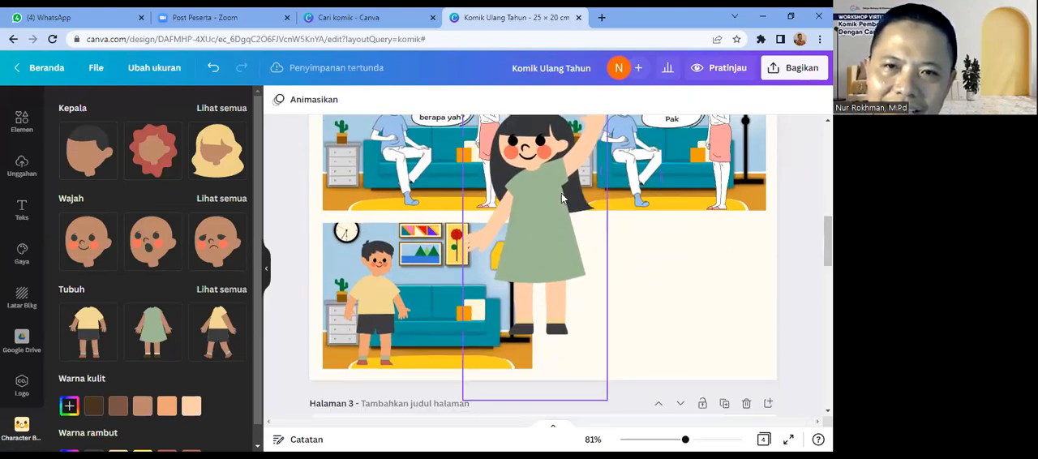
left_click_drag(562, 198, 532, 249)
Step: Shrink the girl character to fit inside the third panel and stand her on the floor beside the boy
left_click_drag(577, 153, 536, 225)
left_click_drag(480, 286, 489, 286)
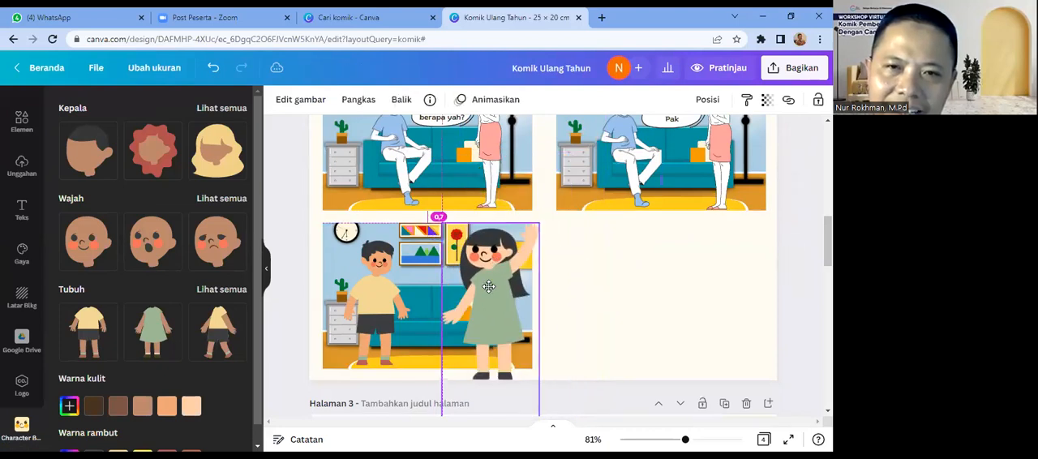
left_click_drag(538, 224, 506, 281)
left_click_drag(469, 334, 478, 309)
left_click(579, 347)
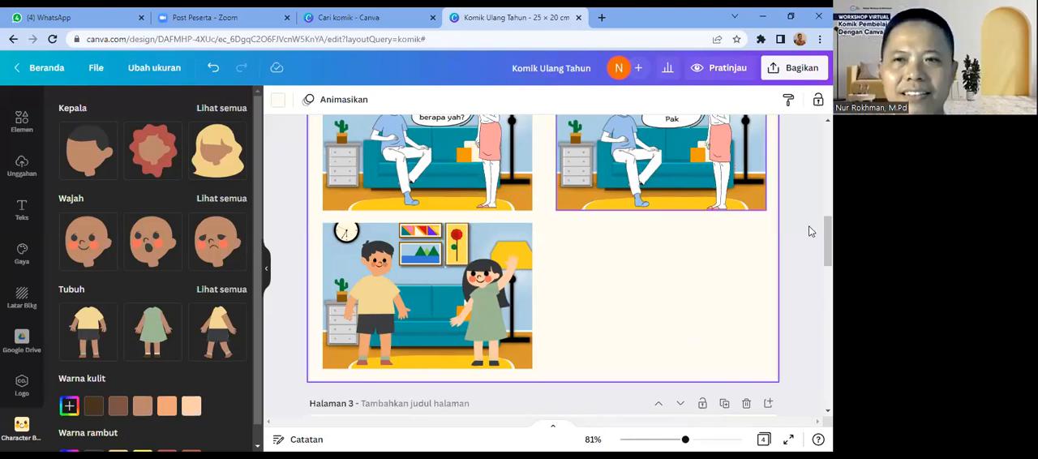
Step: Browse the full set of bodies and add a third character with the front-facing green dress body, arms lowered
scroll(542, 265, "up", 2)
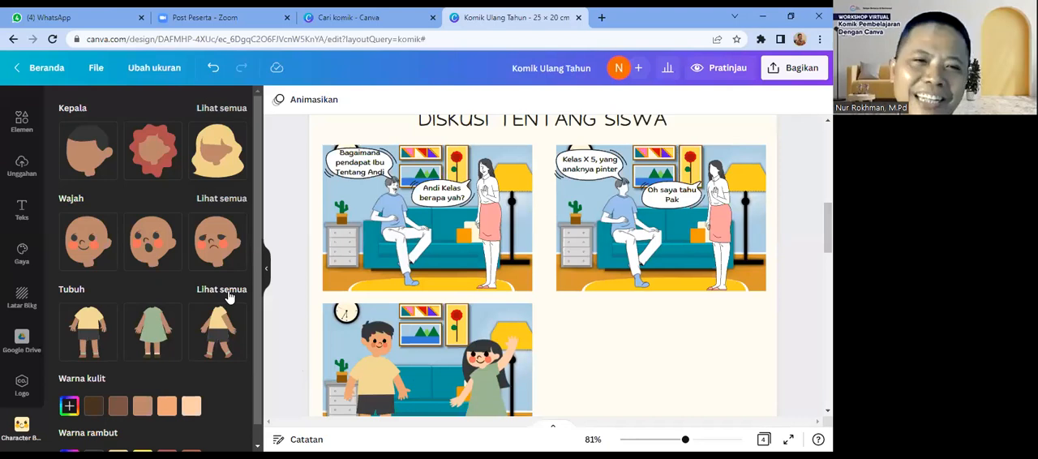
left_click(221, 289)
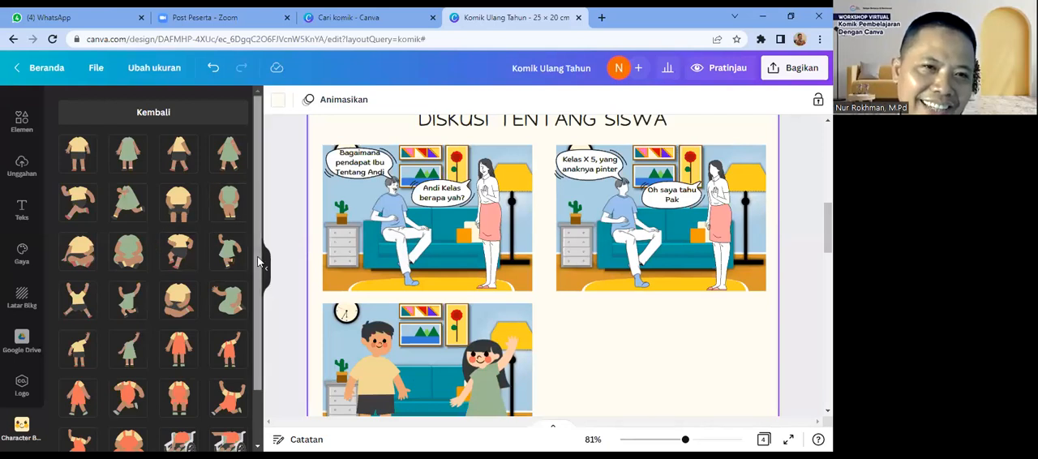
scroll(257, 310, "down", 1)
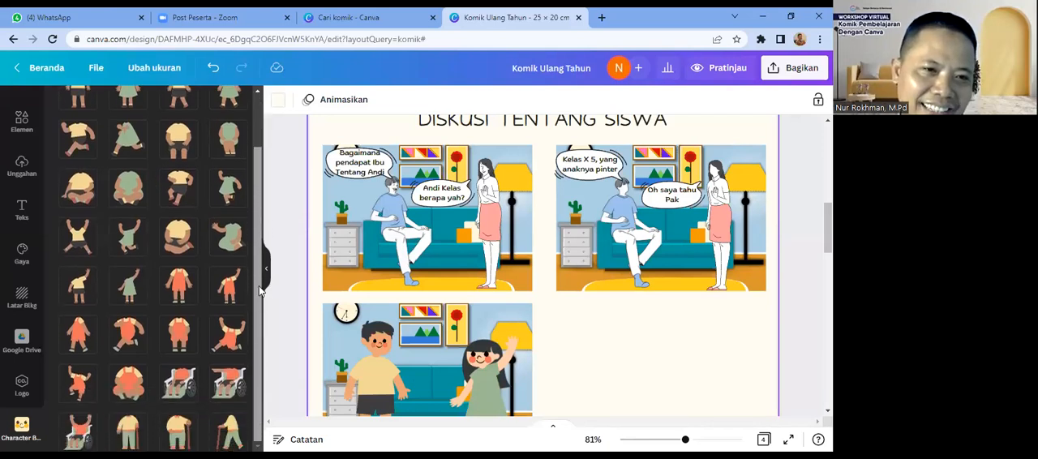
left_click_drag(260, 251, 257, 202)
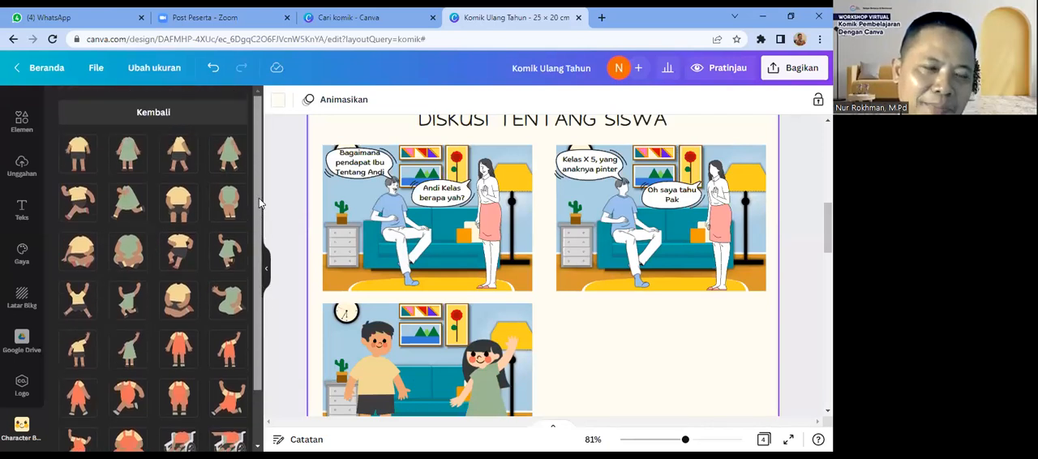
left_click(127, 158)
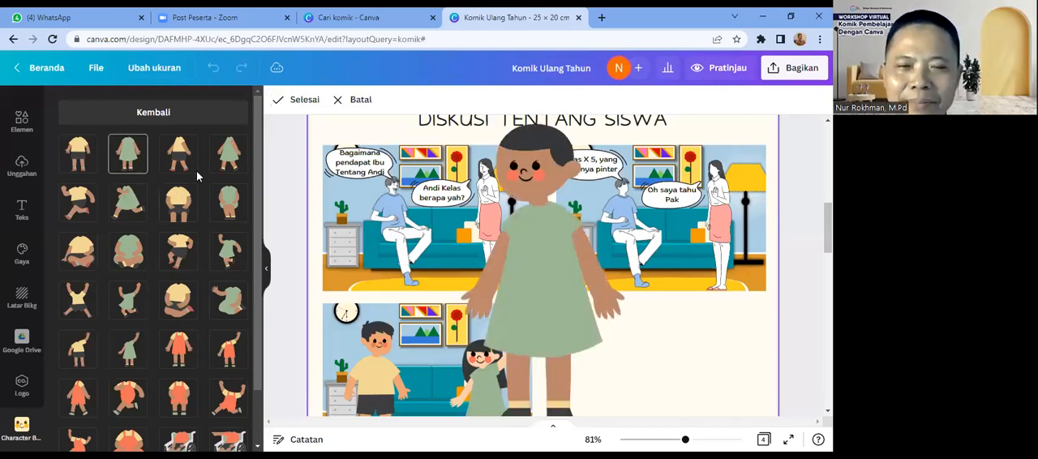
Step: Give the third character the black head style that frames the whole face, chosen from the full set of heads
left_click(155, 116)
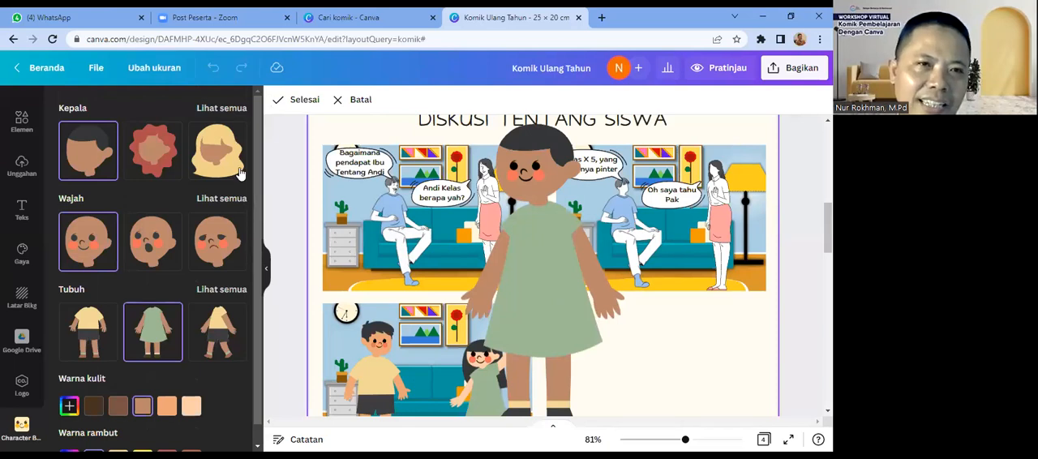
left_click(214, 109)
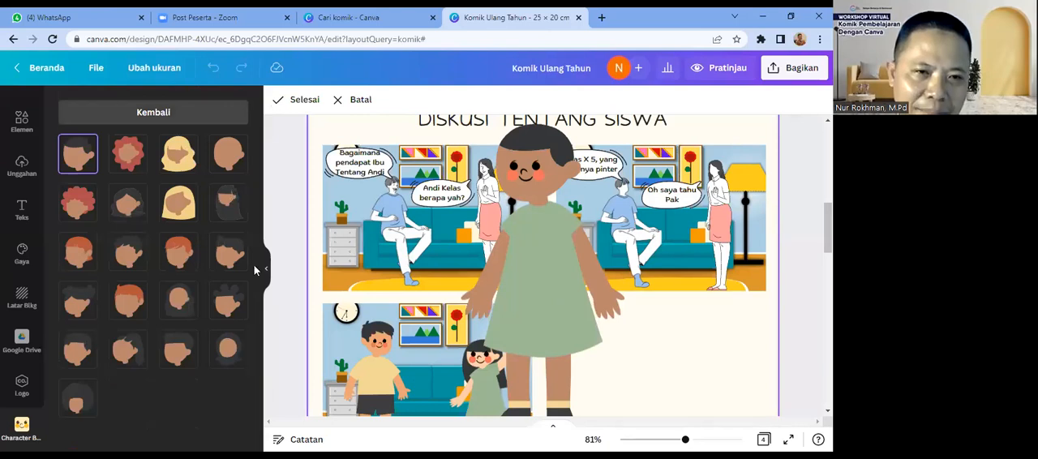
left_click(229, 350)
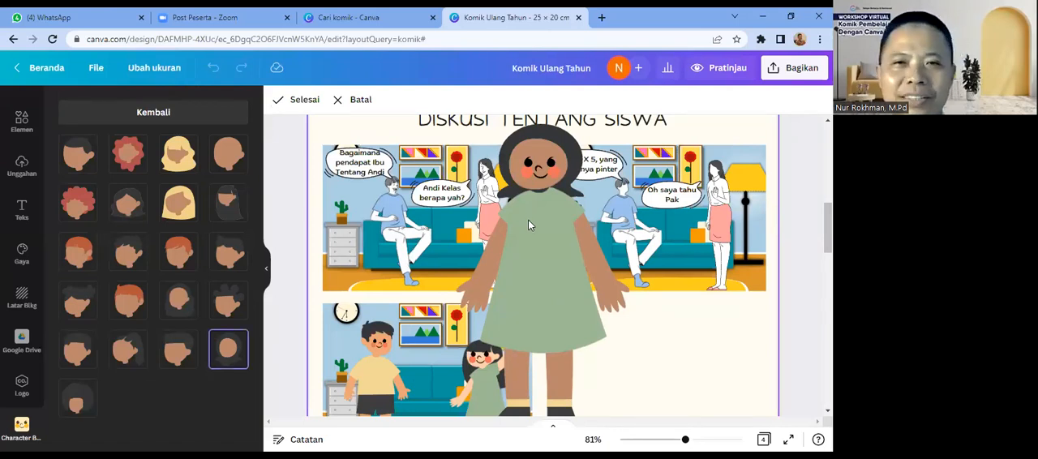
left_click(162, 115)
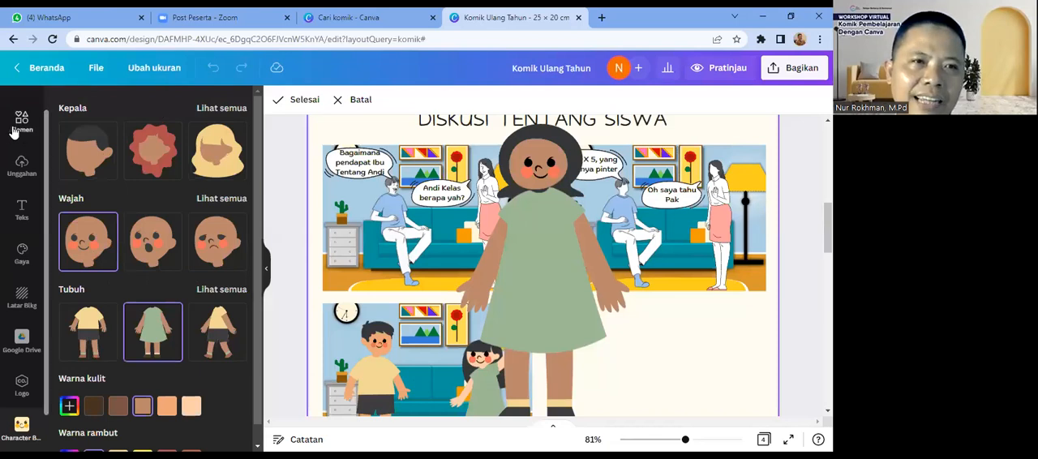
Step: Search the graphic elements for "guru hijab"
left_click(16, 128)
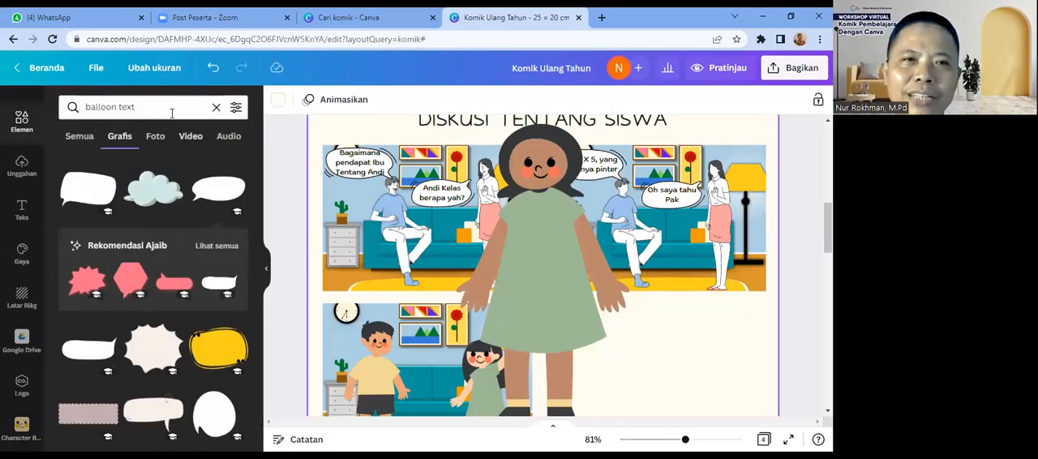
left_click_drag(161, 106, 81, 111)
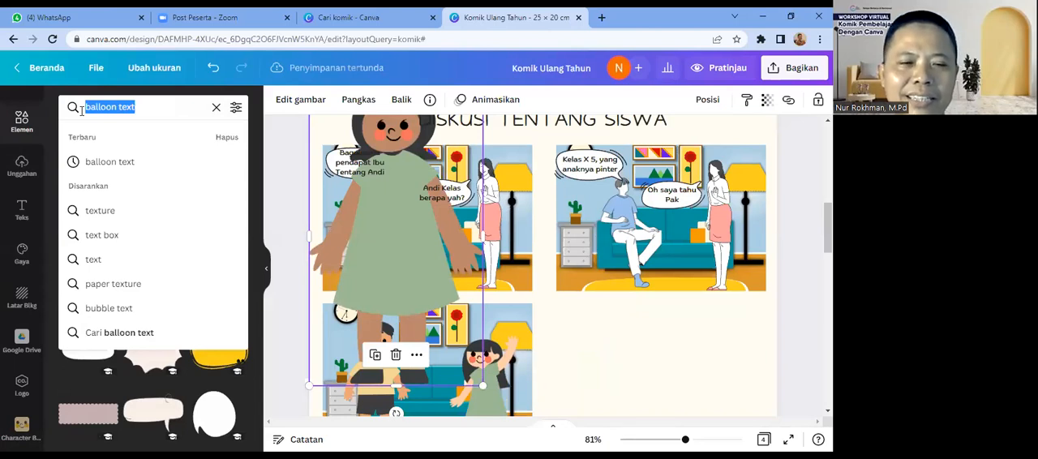
type("gur")
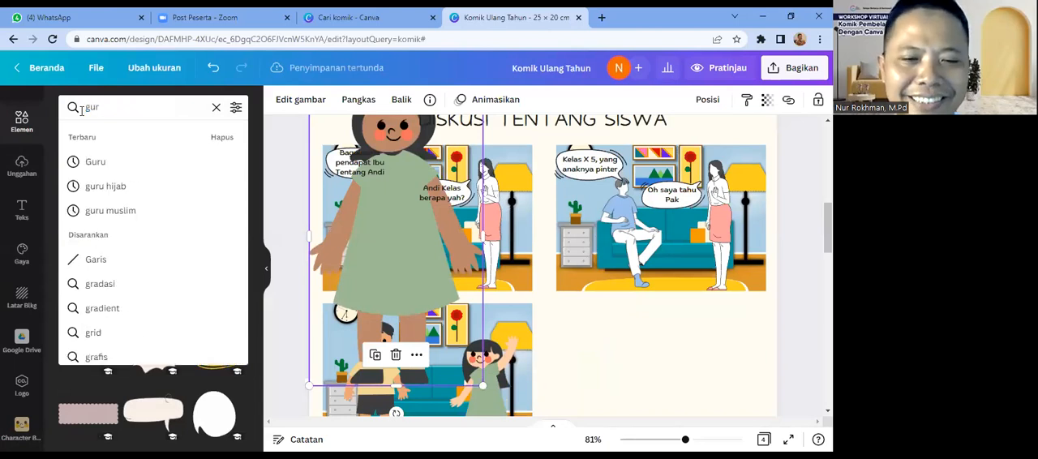
type("u hijab")
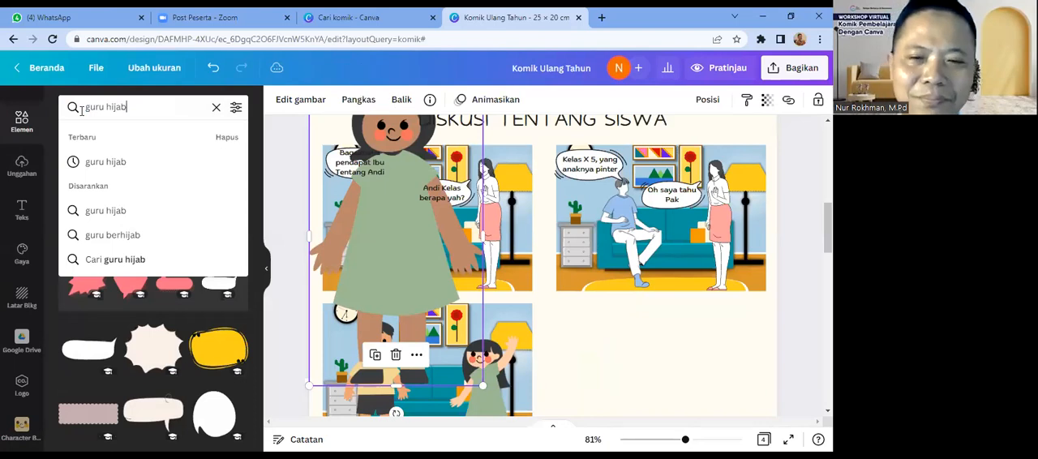
key("Return")
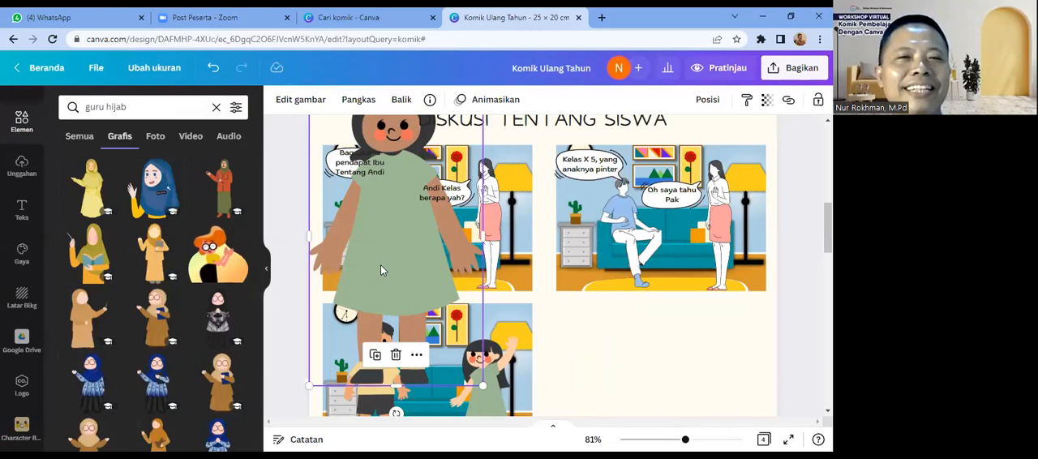
Step: Try the third character at a smaller size in the empty fourth panel area, and delete it
left_click_drag(424, 288, 636, 344)
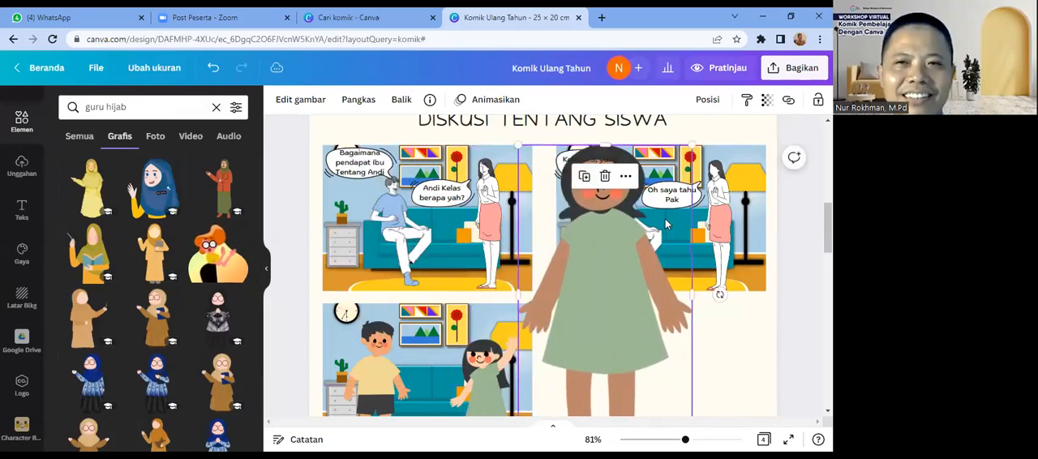
left_click_drag(691, 151, 636, 240)
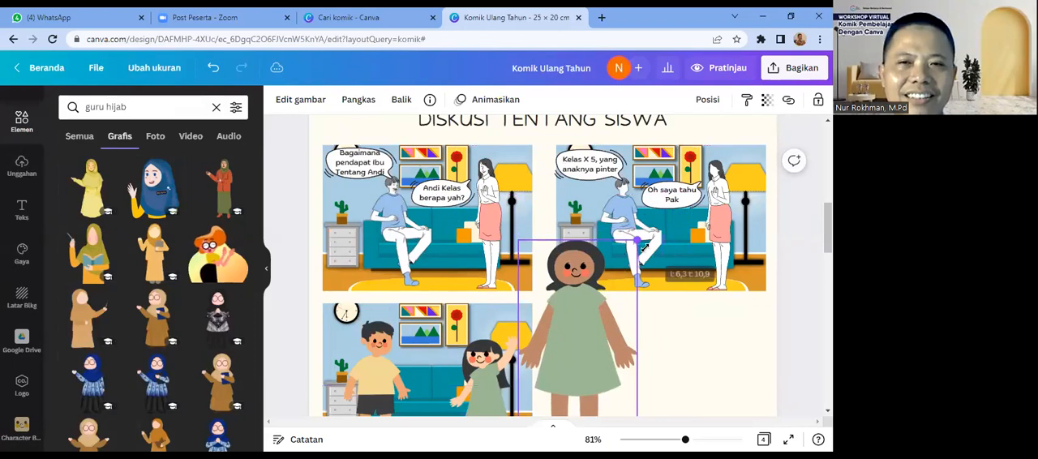
left_click_drag(589, 342, 652, 338)
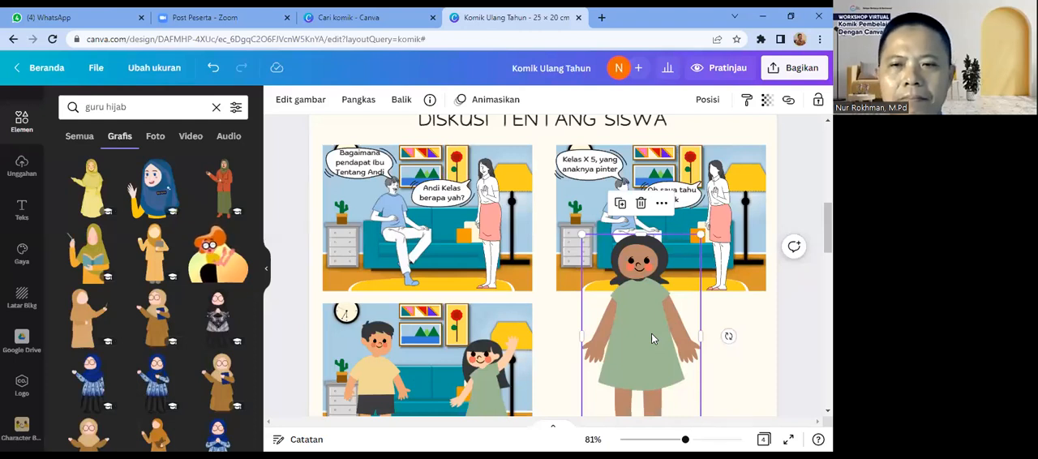
key("Delete")
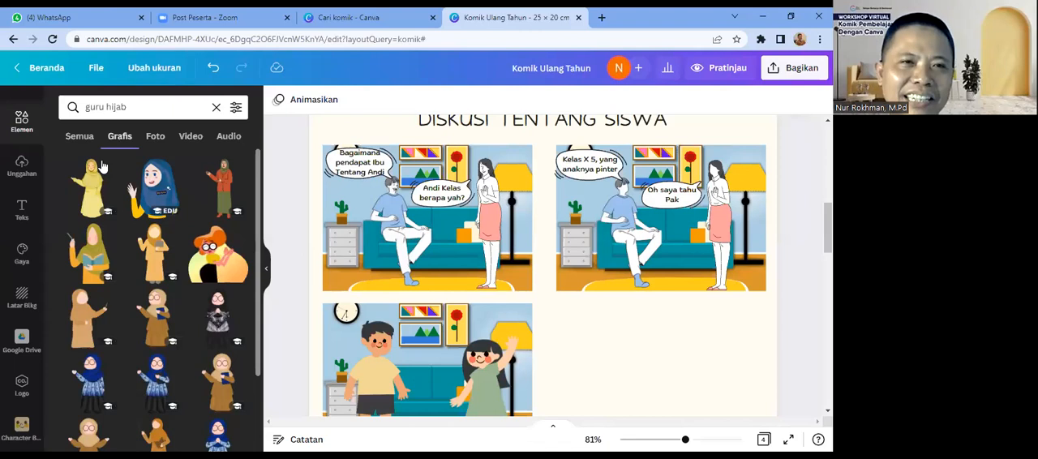
Step: Search the graphic elements for "pakaian tradisional"
left_click_drag(130, 107, 82, 106)
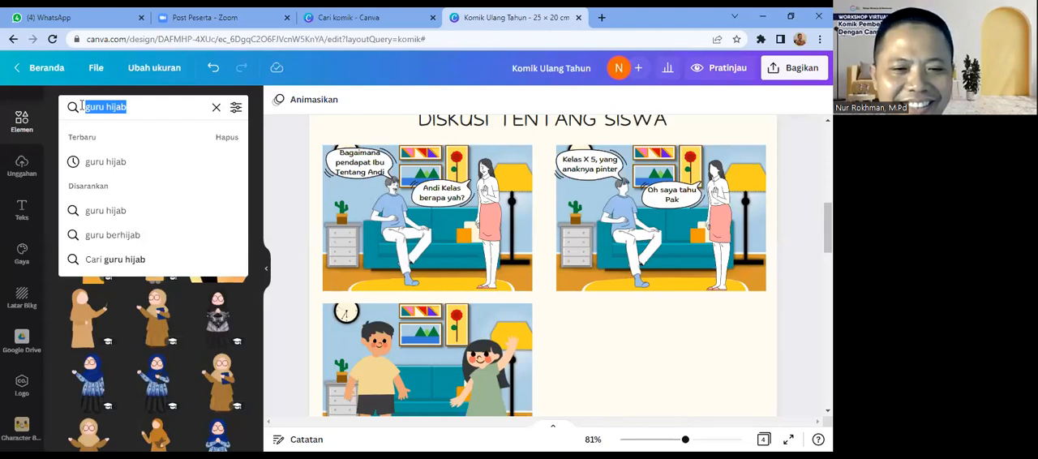
type("pak")
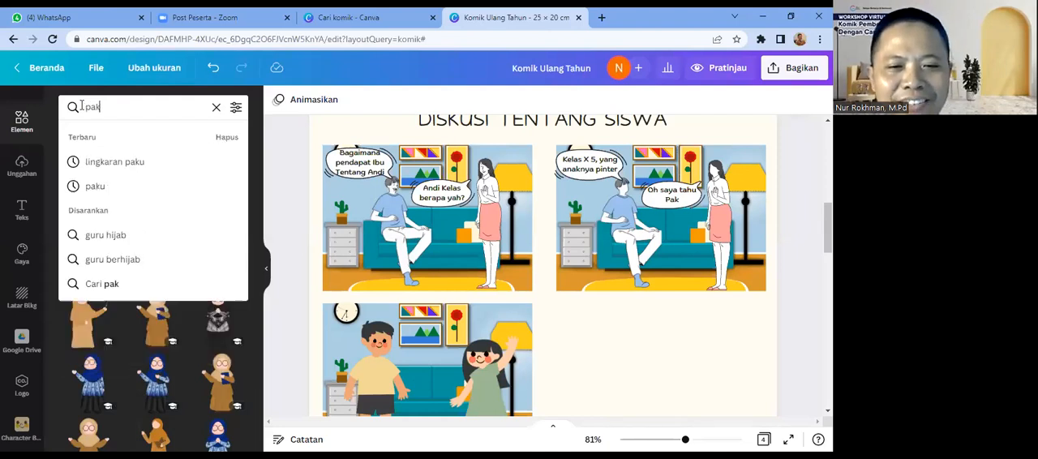
type("aian trad")
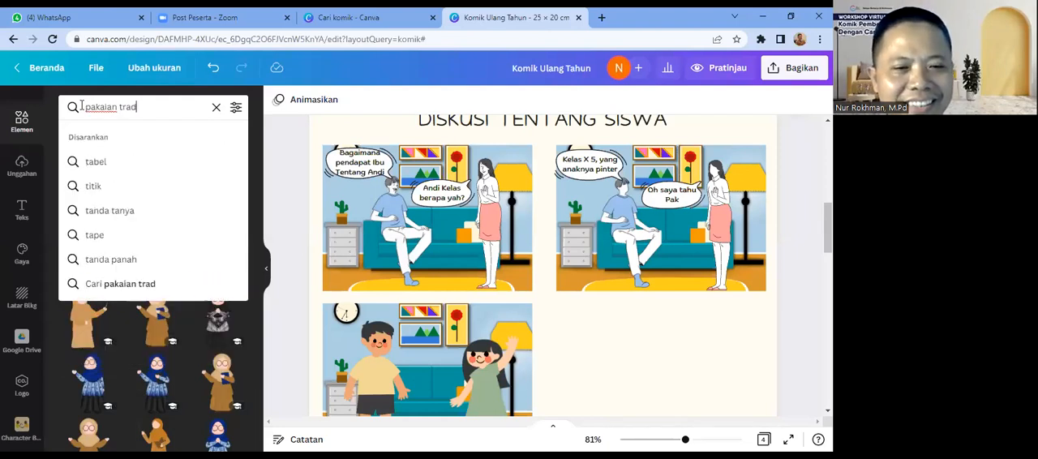
type("isional")
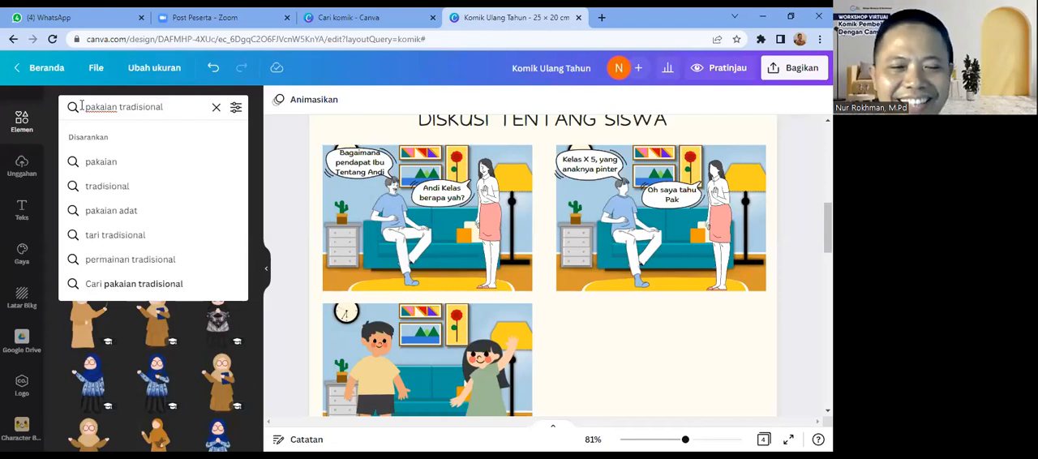
key("Return")
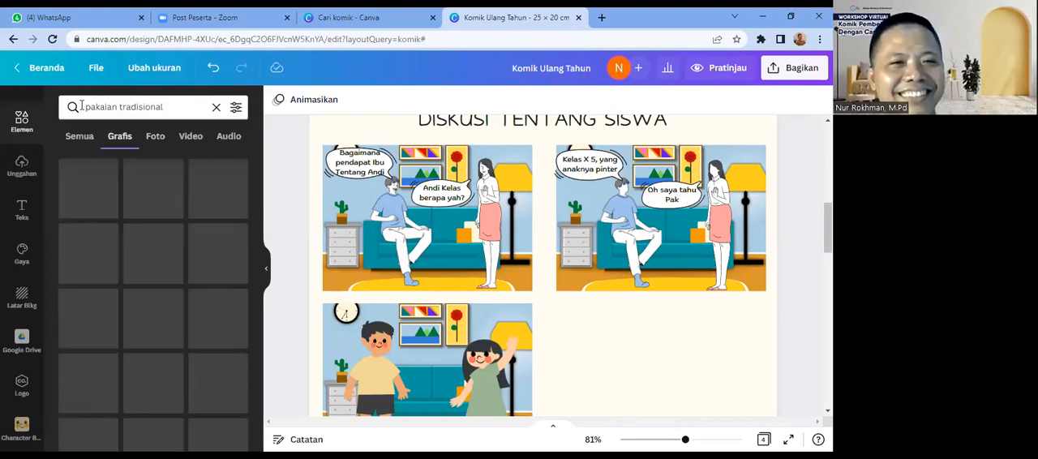
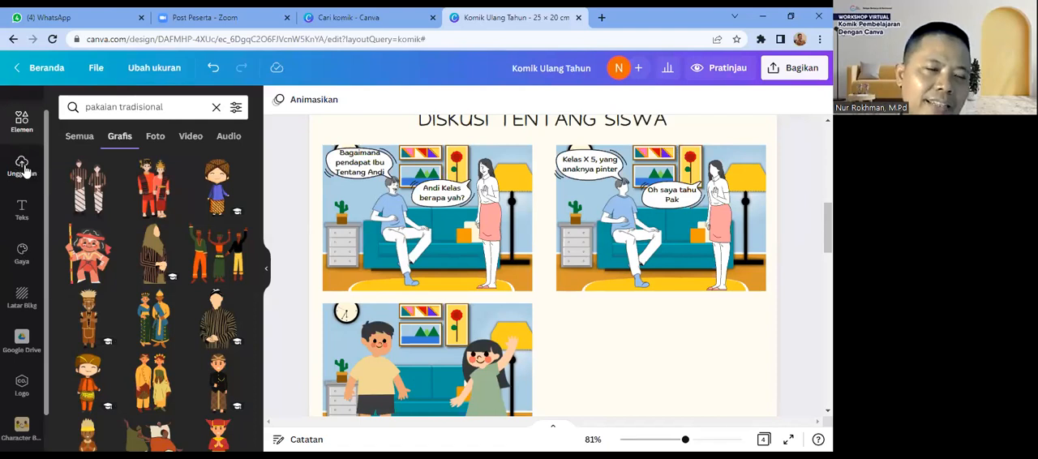
Step: Upload the image file "WhatsApp Image 2022-09-12 at 07.06.33" from the Downloads folder to the design's uploads
left_click(25, 171)
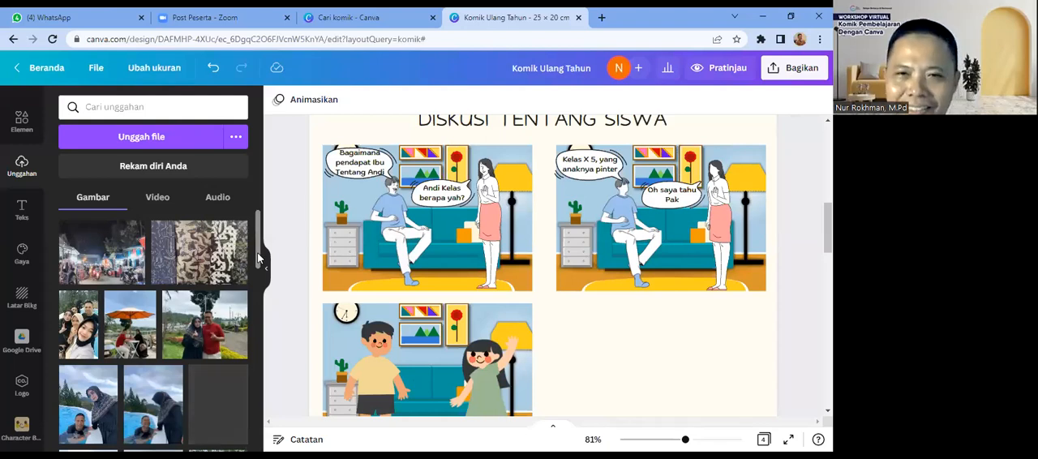
left_click_drag(258, 261, 233, 257)
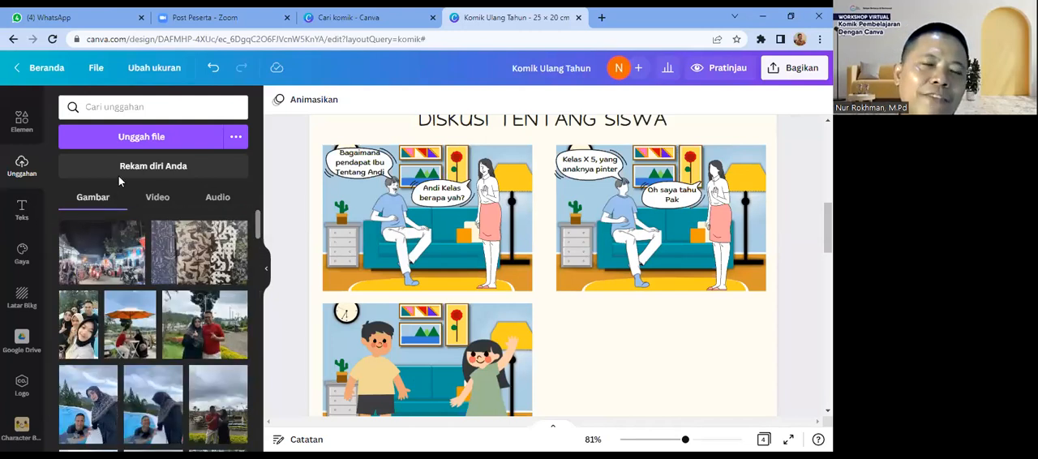
left_click(149, 140)
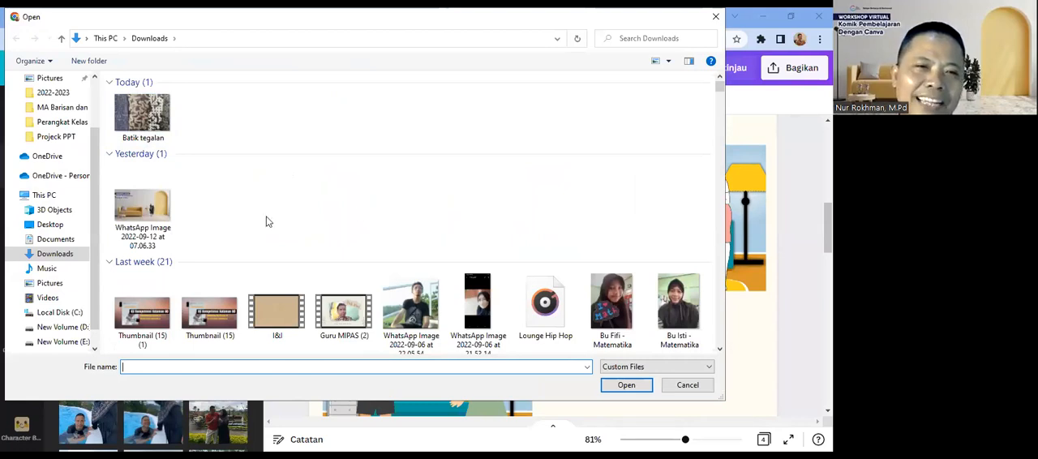
left_click(145, 212)
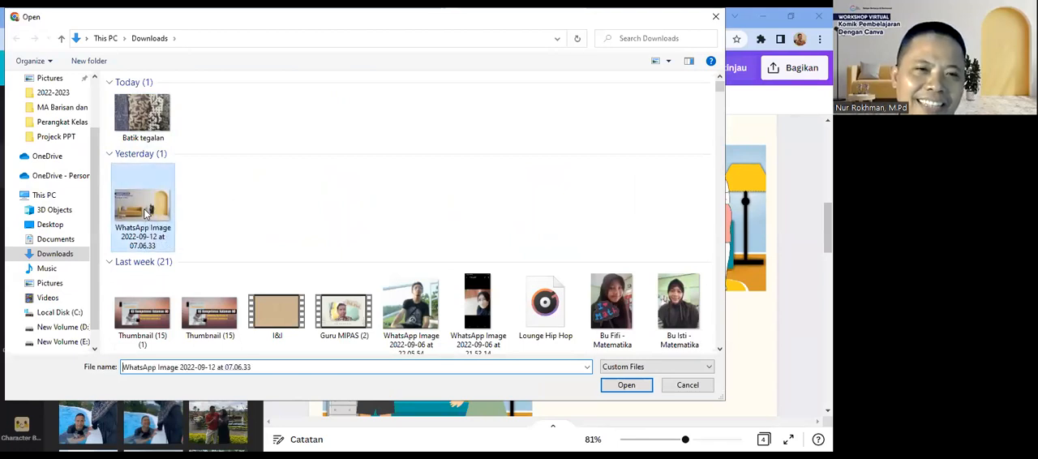
left_click(626, 386)
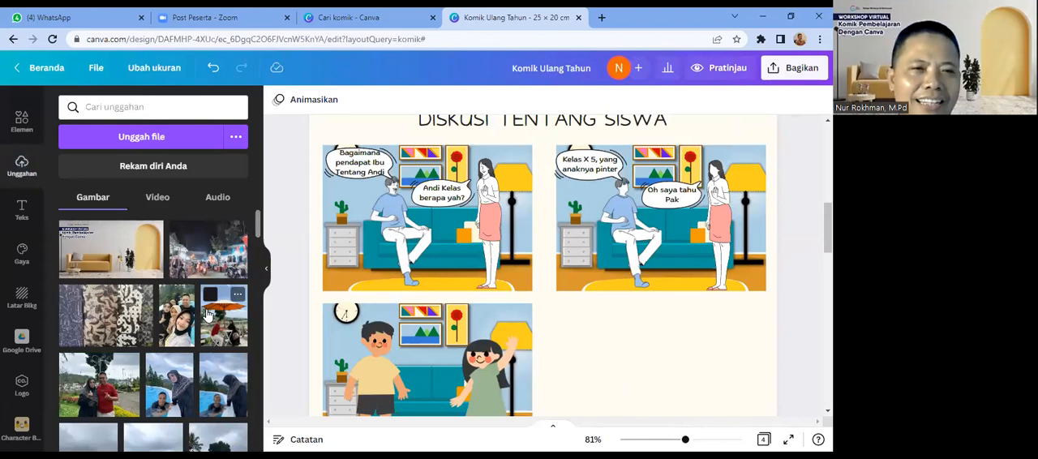
Step: Add the uploaded sofa-room photo to the comic page, scale it down and place it in the empty fourth panel area
left_click(125, 257)
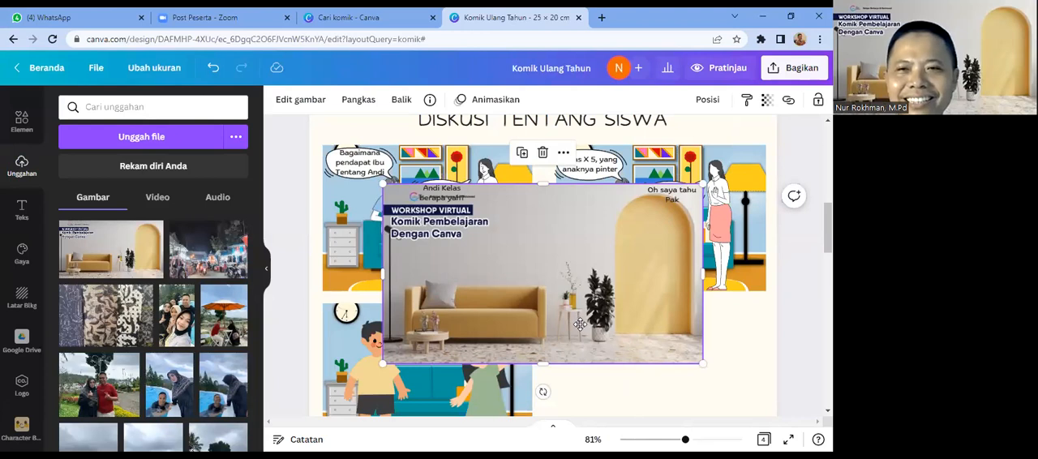
left_click_drag(580, 324, 668, 361)
left_click_drag(793, 207, 732, 261)
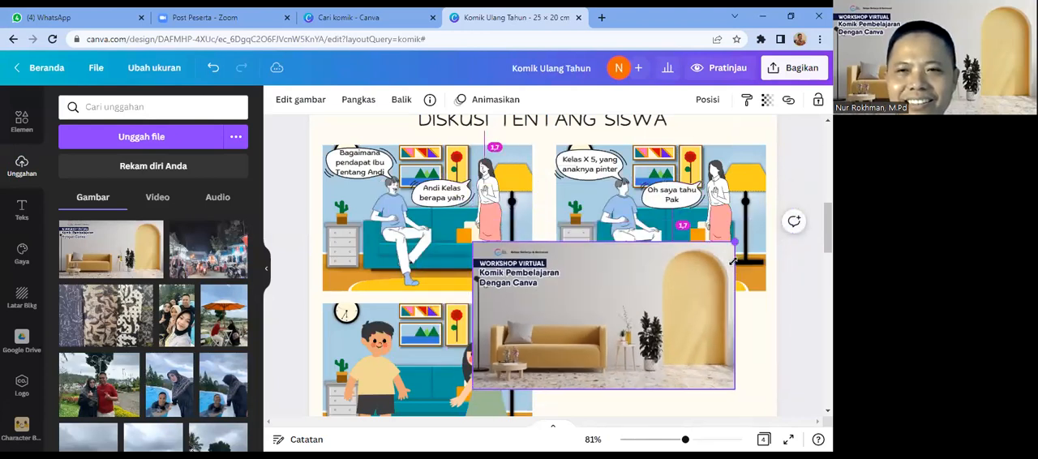
left_click_drag(712, 335, 726, 350)
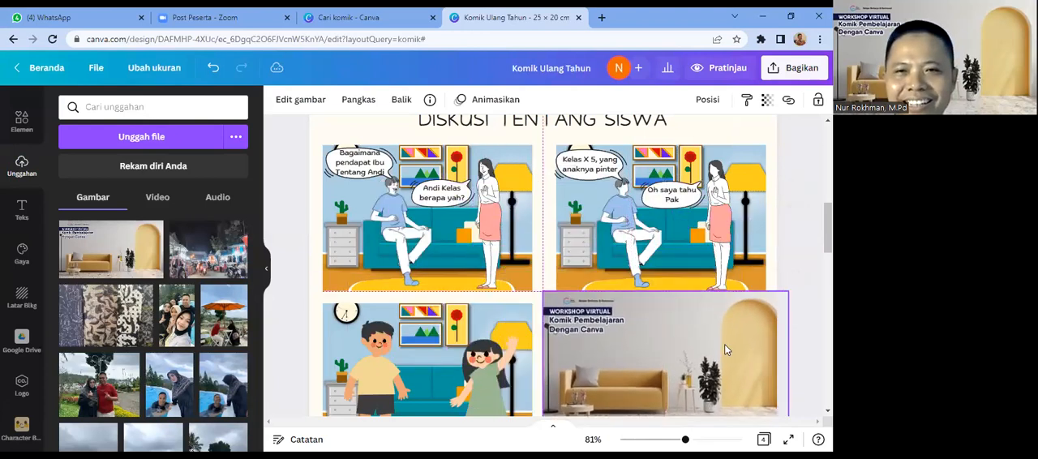
scroll(797, 210, "down", 1)
left_click(796, 210)
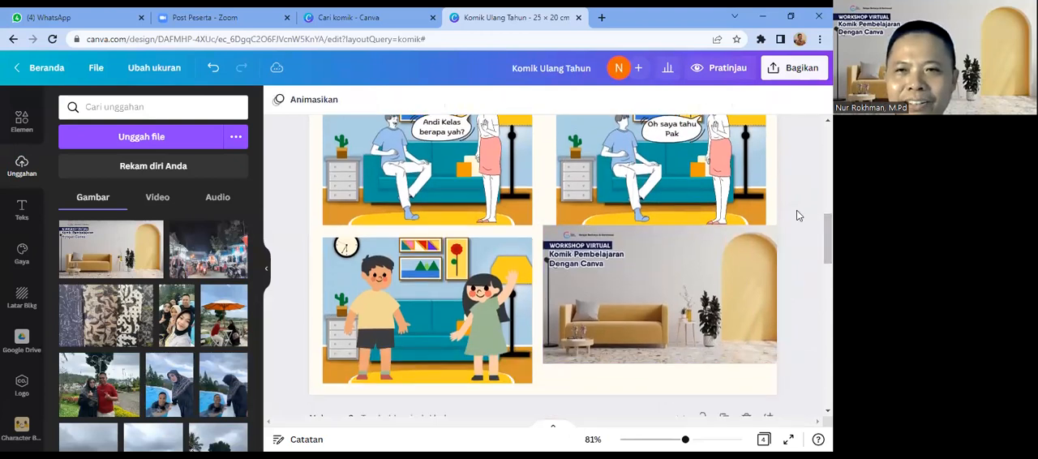
Step: Align the photo's upper edge with the third panel and crop both its sides to the width of the panel above
left_click(736, 264)
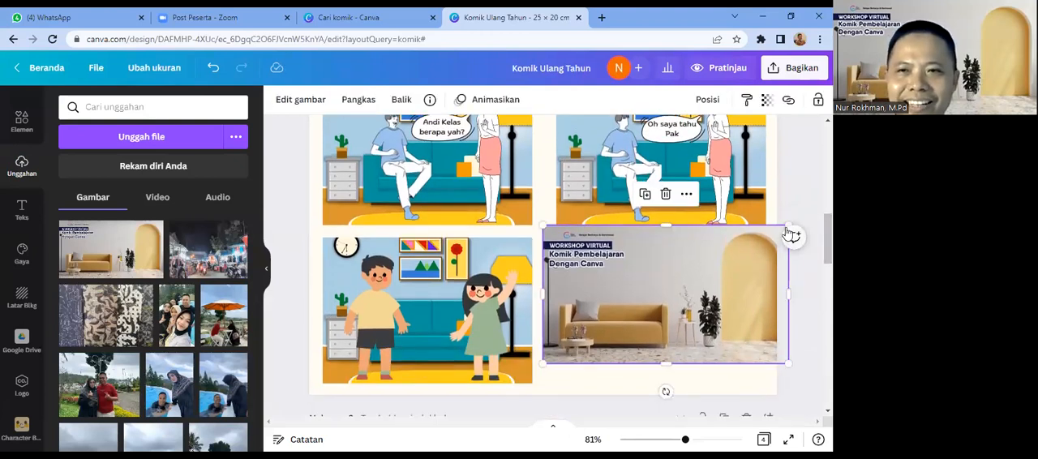
mouse_move(739, 261)
left_mouse_down()
mouse_move(734, 278)
mouse_move(734, 268)
left_mouse_up()
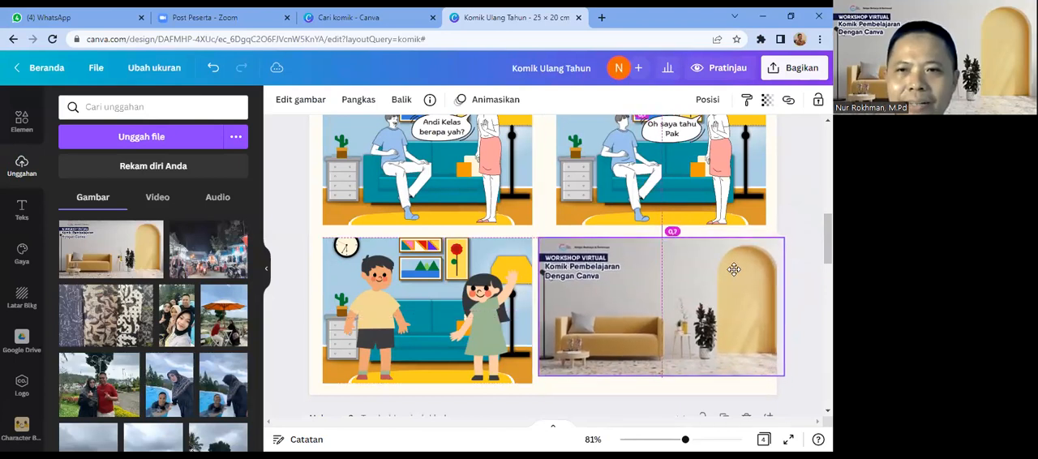
left_click_drag(783, 307, 764, 308)
left_click_drag(540, 306, 563, 306)
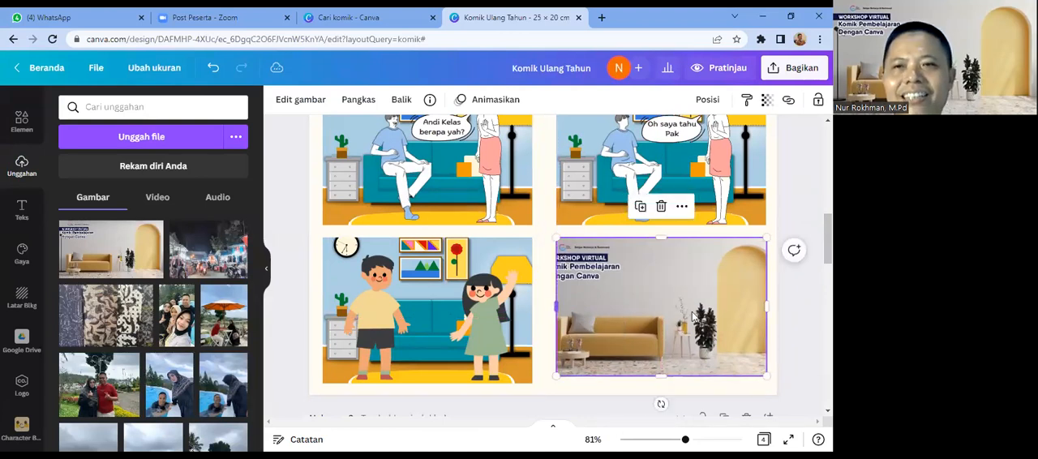
left_click(774, 352)
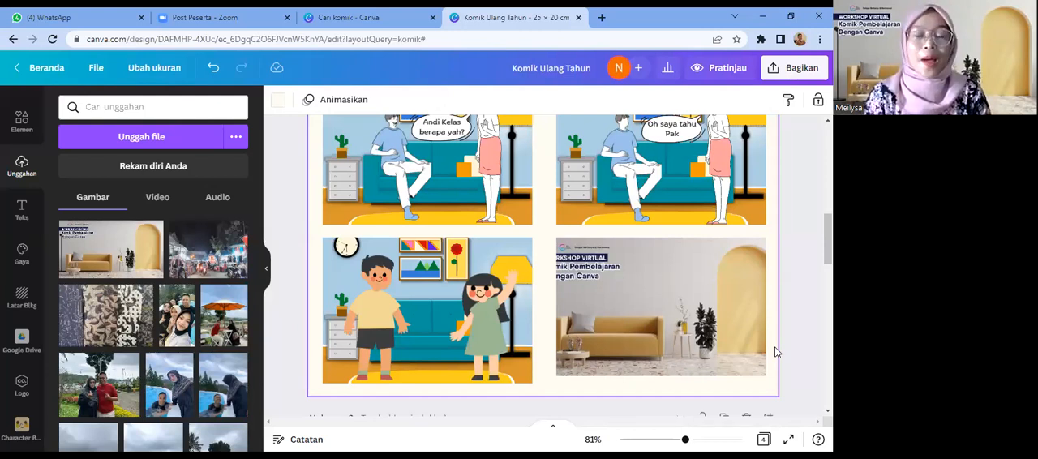
Step: Clear the "pakaian tradisional" element search and add a blank fifth page at the end of the design
left_click(13, 123)
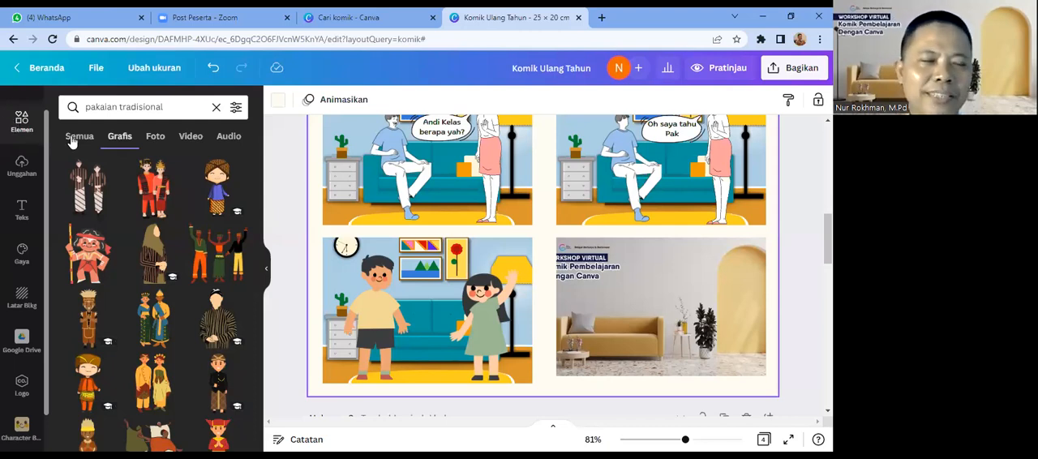
left_click(227, 113)
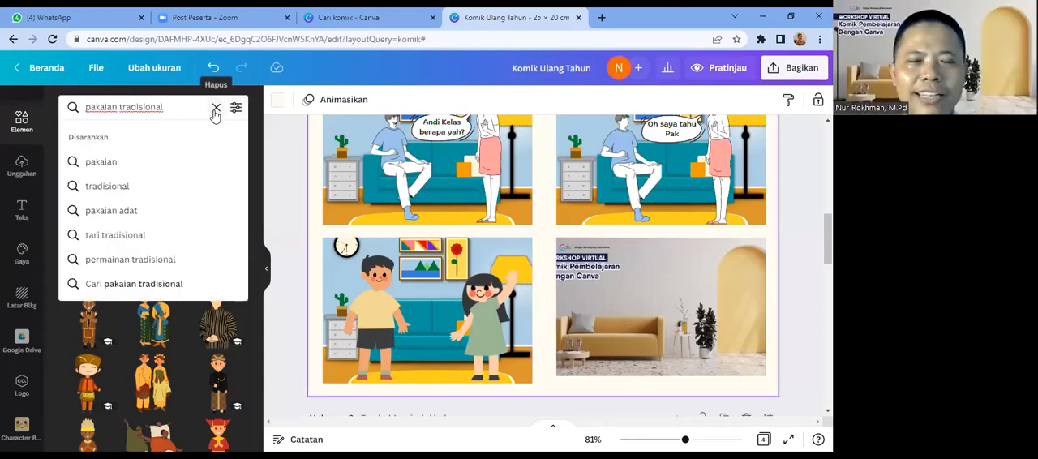
left_click(216, 109)
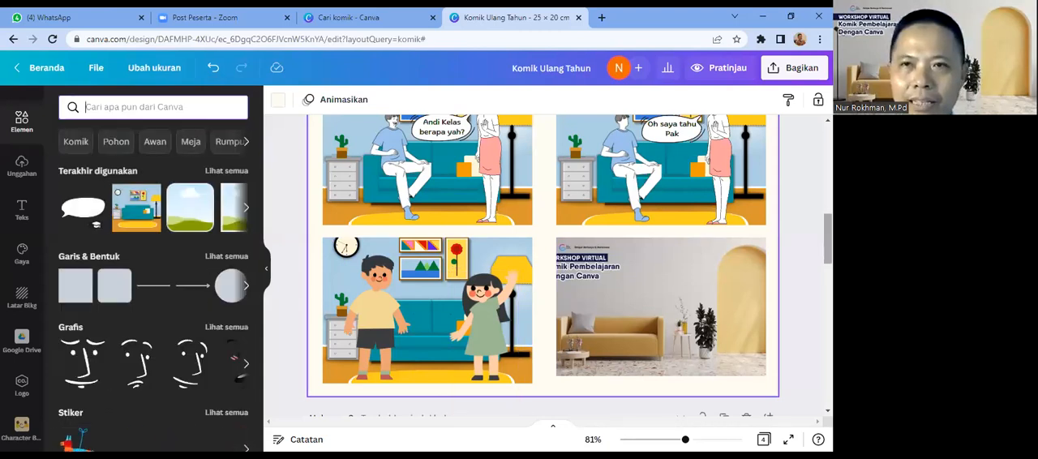
scroll(543, 268, "down", 3)
scroll(543, 268, "down", 10)
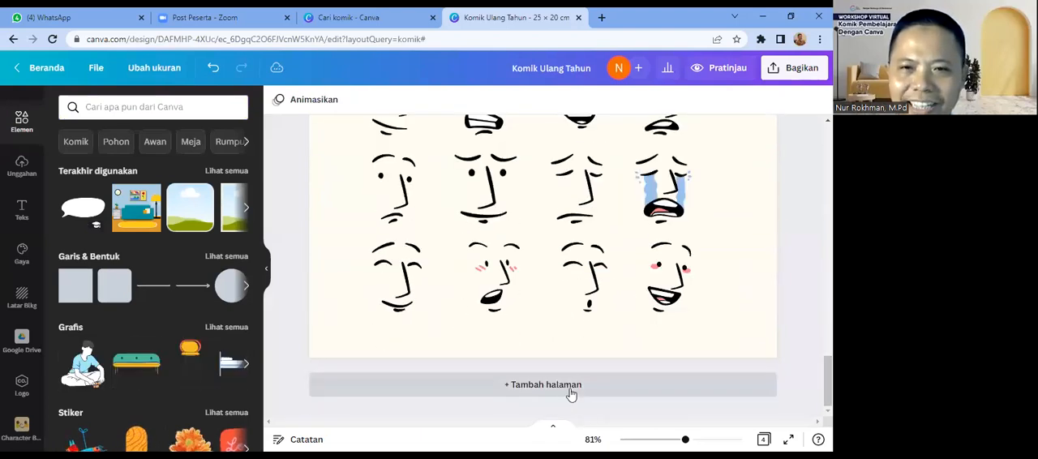
left_click(570, 389)
left_click_drag(827, 387, 827, 363)
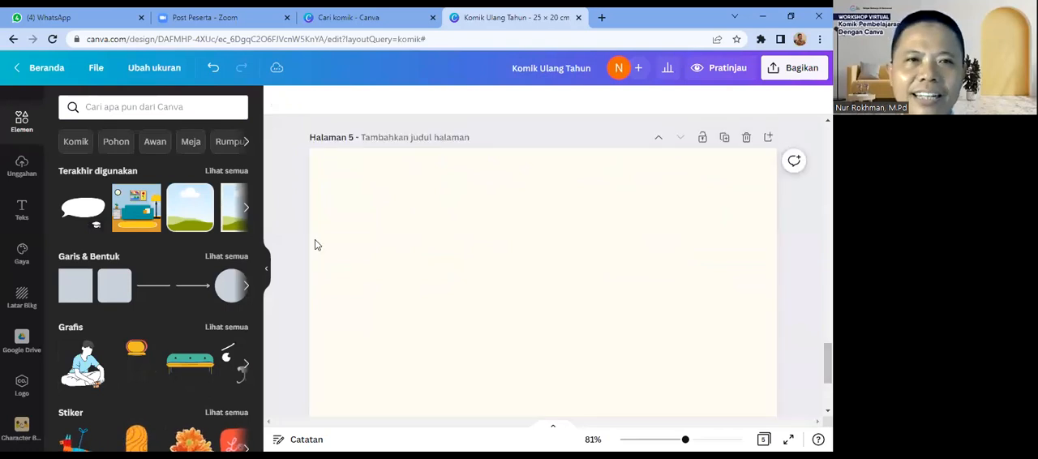
Step: Search the graphic elements for "perpustakaan" and look through the library illustrations
left_click(91, 111)
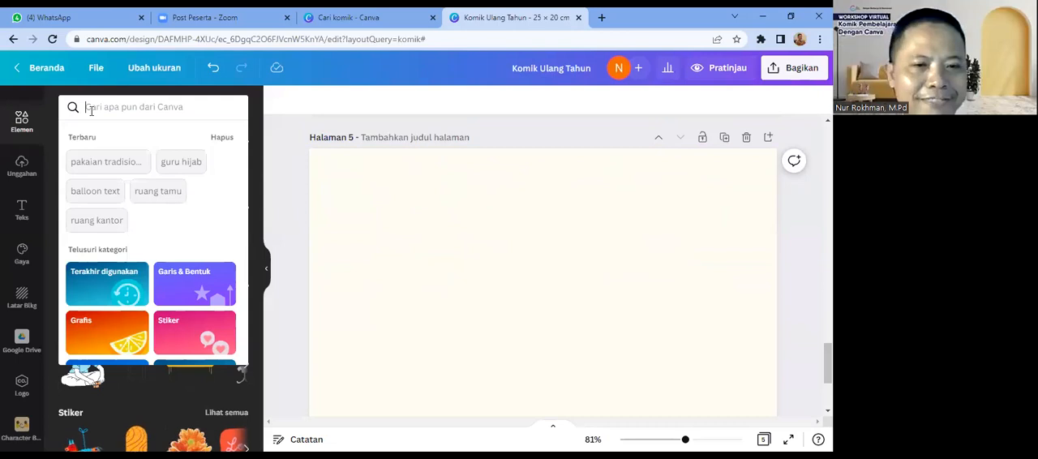
type("pe")
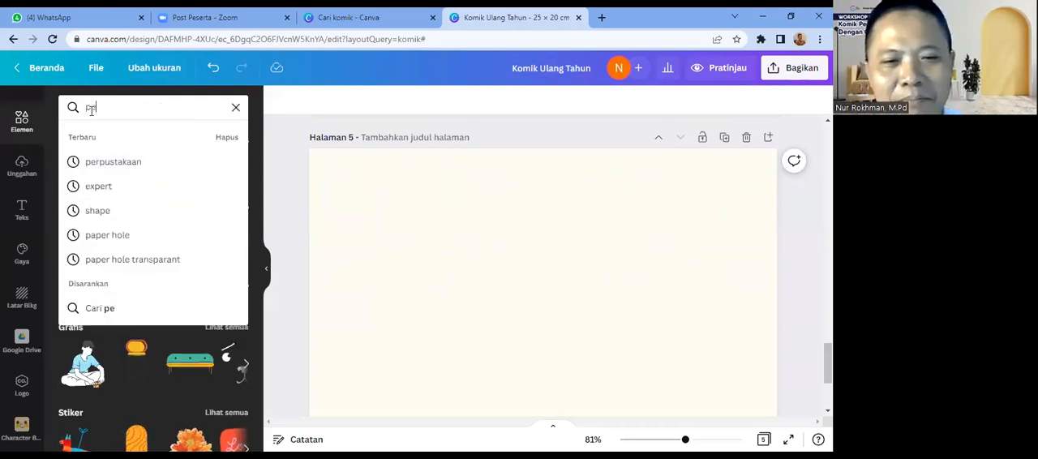
type("rpustakaan")
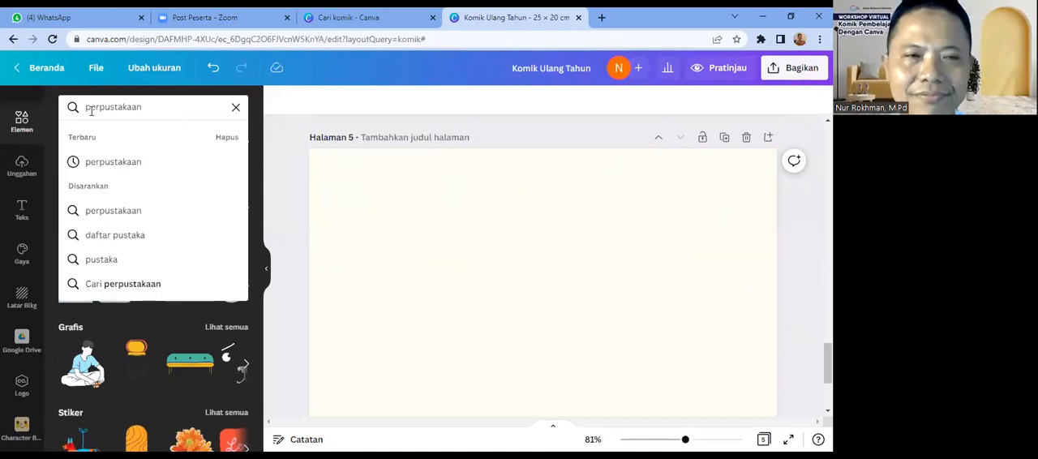
key("Return")
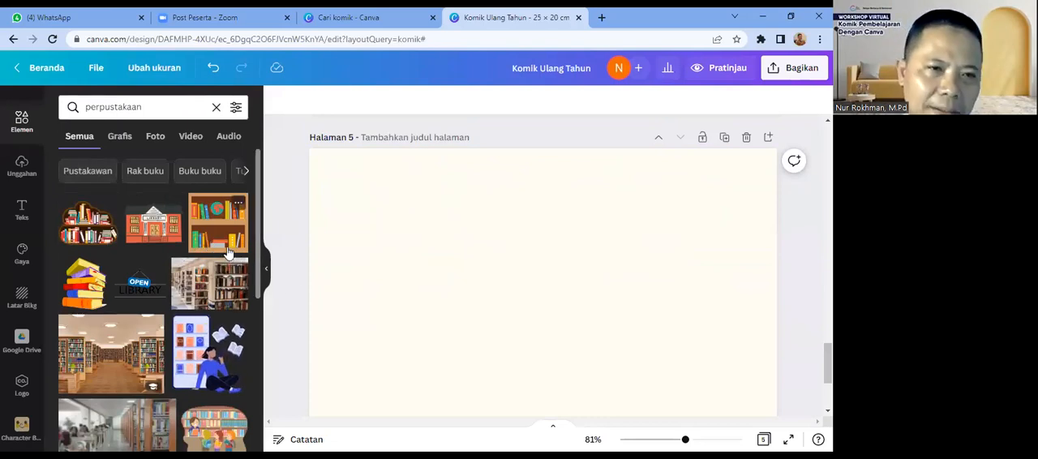
left_click(120, 139)
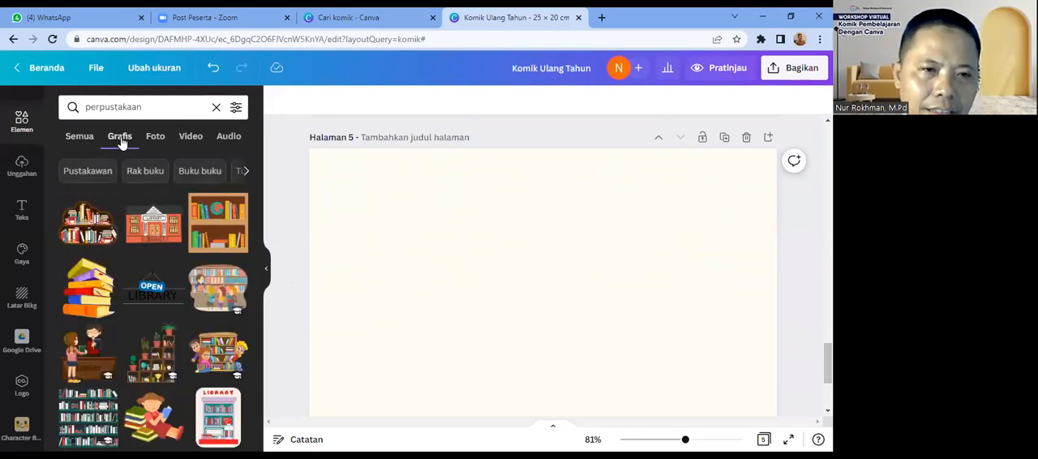
scroll(259, 268, "down", 2)
scroll(270, 294, "down", 4)
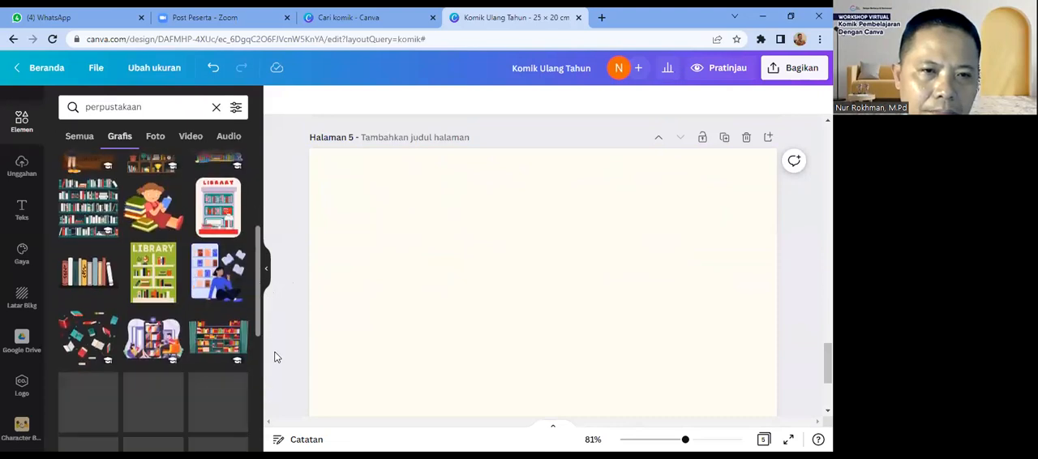
scroll(274, 354, "down", 1)
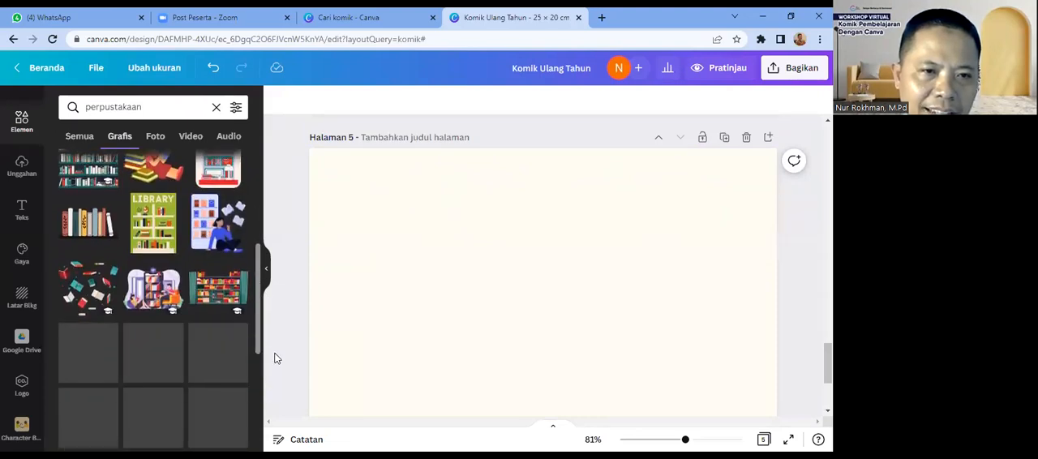
scroll(274, 357, "down", 1)
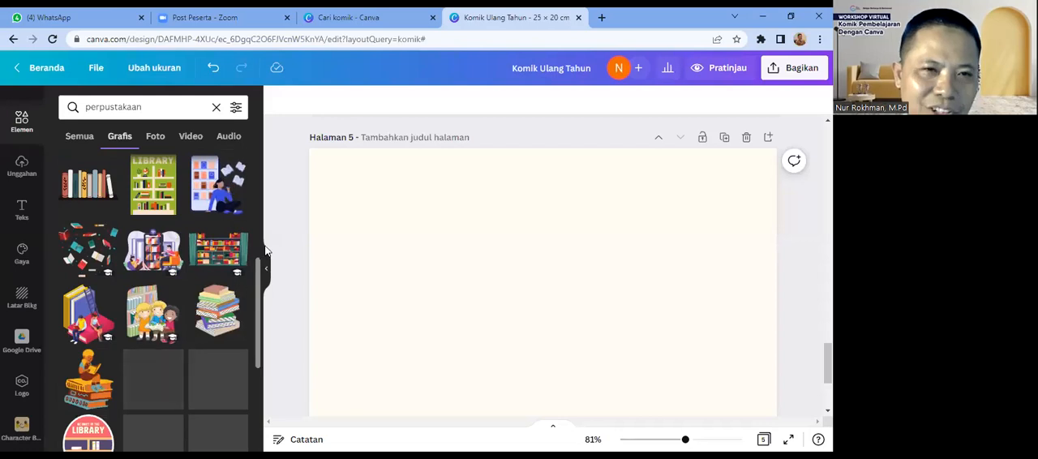
scroll(262, 195, "up", 10)
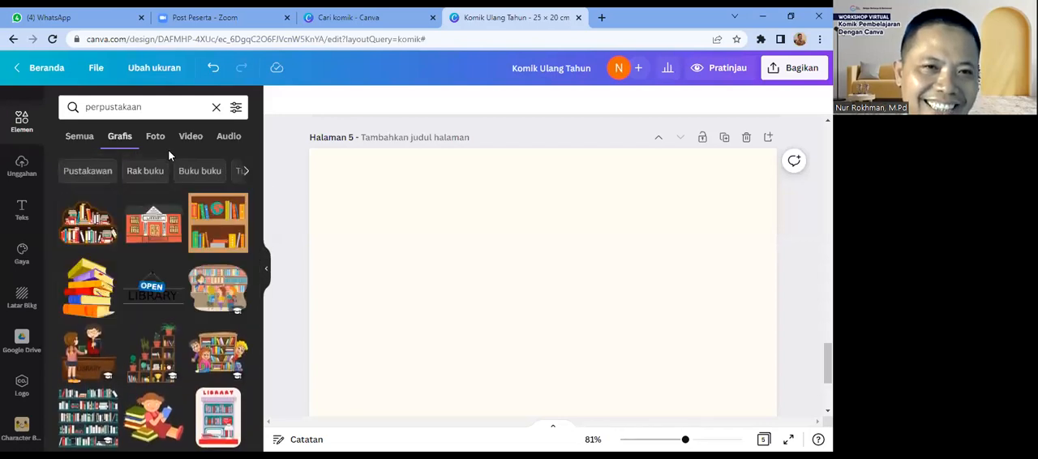
Step: Search the graphic elements for "ruang kelas" and add the pink-and-blue classroom with wooden desks to the fifth page
left_click_drag(142, 107, 73, 107)
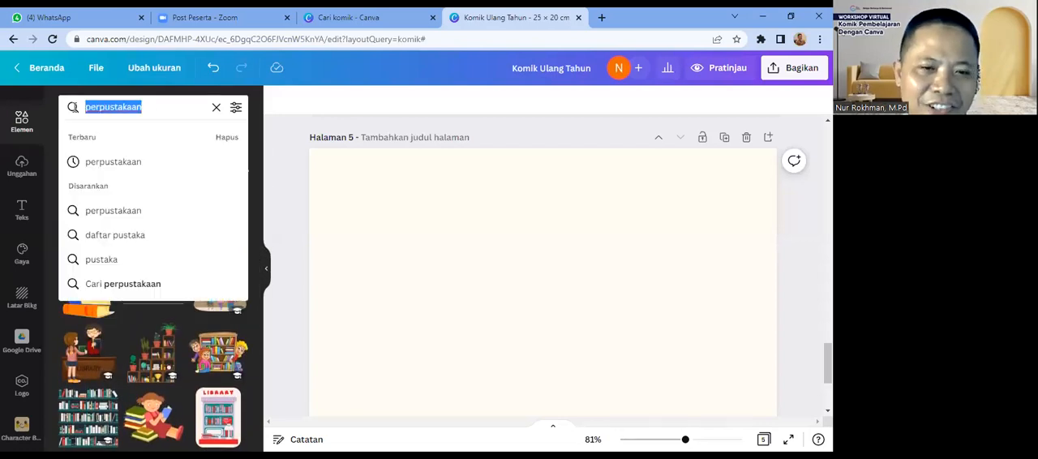
type("ruang ")
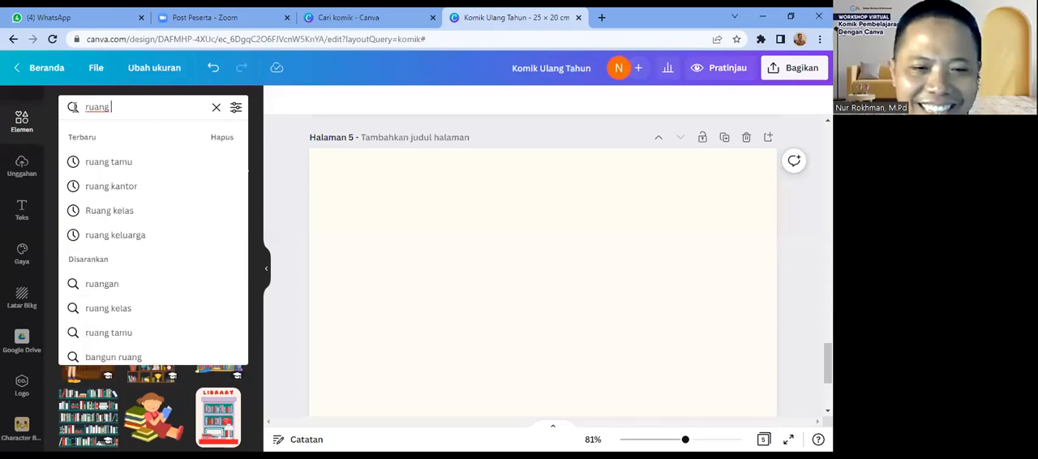
type("kelas")
key("Return")
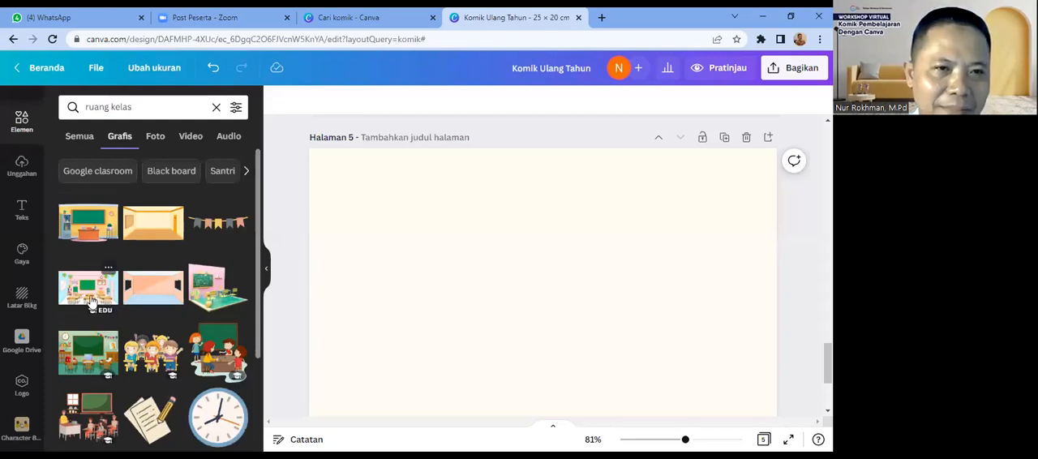
left_click(91, 300)
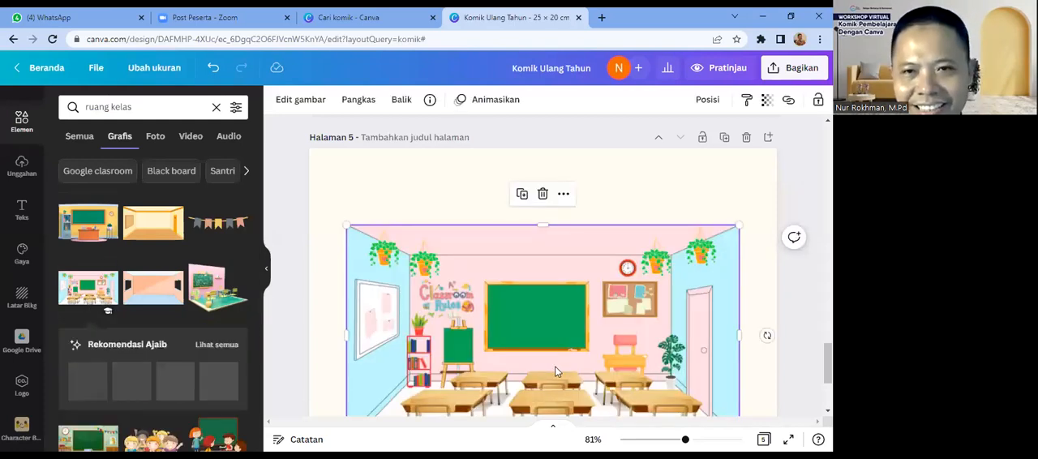
Step: Move the classroom illustration higher, scale it down and stretch its side to span about two-thirds of the page width
left_click_drag(554, 364, 558, 318)
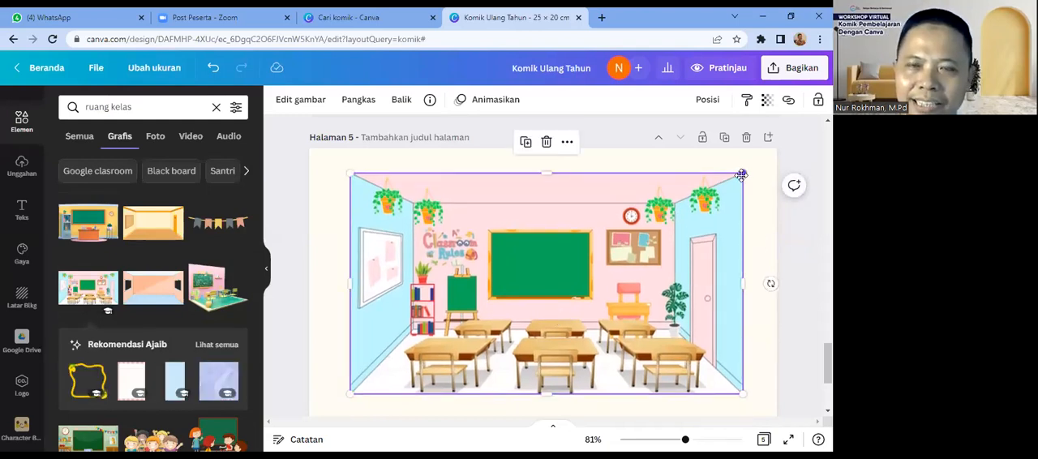
left_click_drag(742, 173, 672, 212)
mouse_move(651, 269)
left_mouse_down()
mouse_move(600, 308)
mouse_move(663, 260)
mouse_move(651, 265)
left_mouse_up()
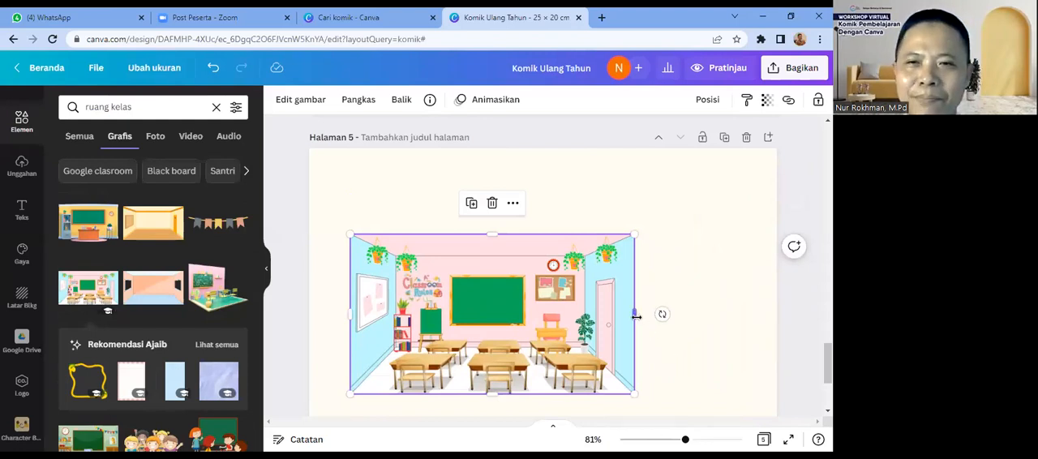
left_click_drag(635, 314, 741, 329)
left_click_drag(747, 330, 664, 318)
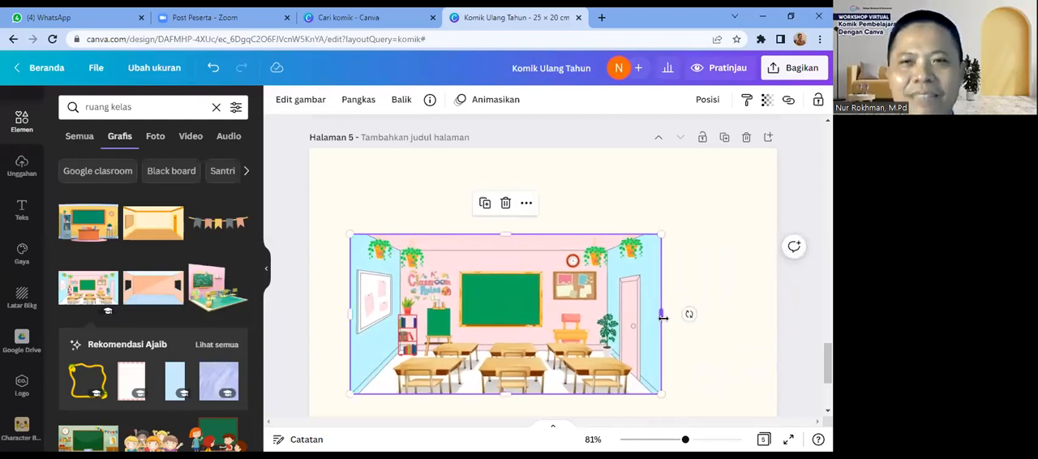
left_click(702, 332)
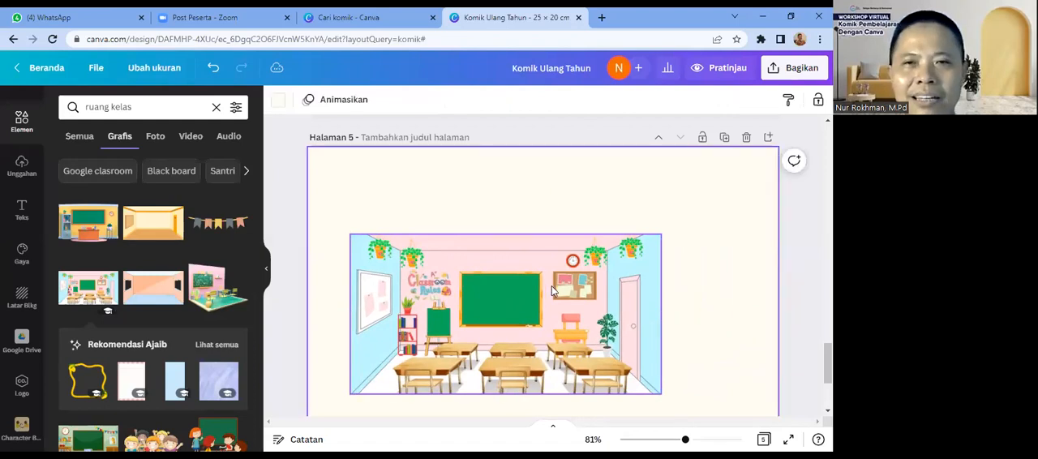
Step: Stretch the classroom illustration on the fifth page upward until it enlarges, and crop its upper edge back down
left_click(574, 288)
left_click_drag(503, 234, 498, 166)
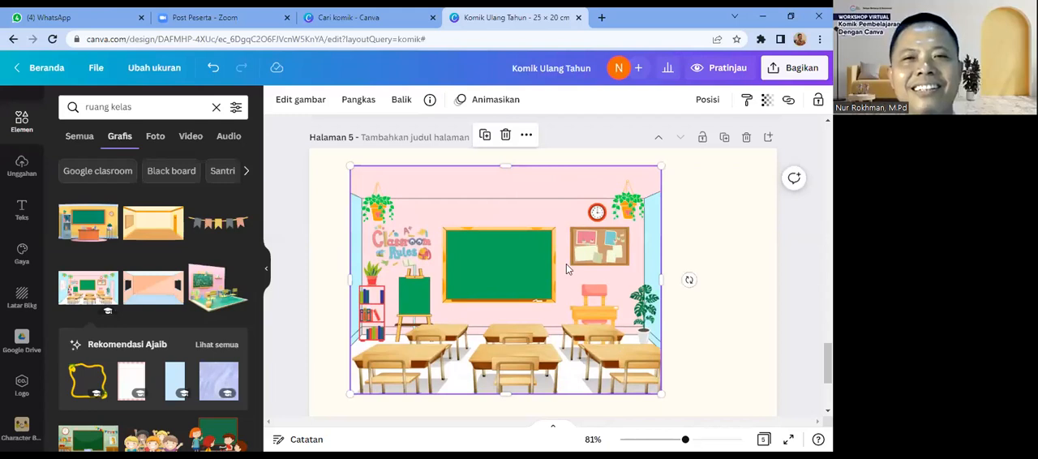
left_click_drag(504, 171, 512, 203)
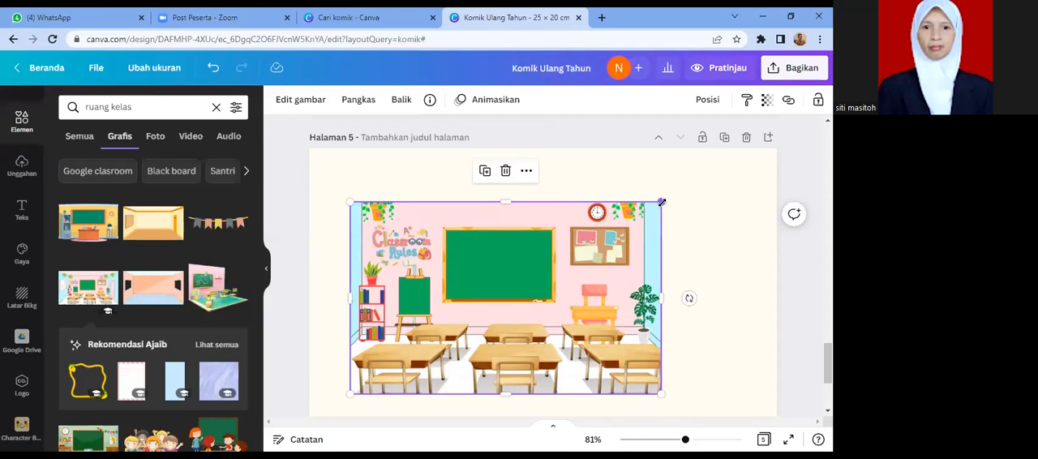
Step: Scale the classroom illustration down to about half the page width, move it toward the page's upper-left area and extend its right side slightly
left_click_drag(662, 202, 525, 235)
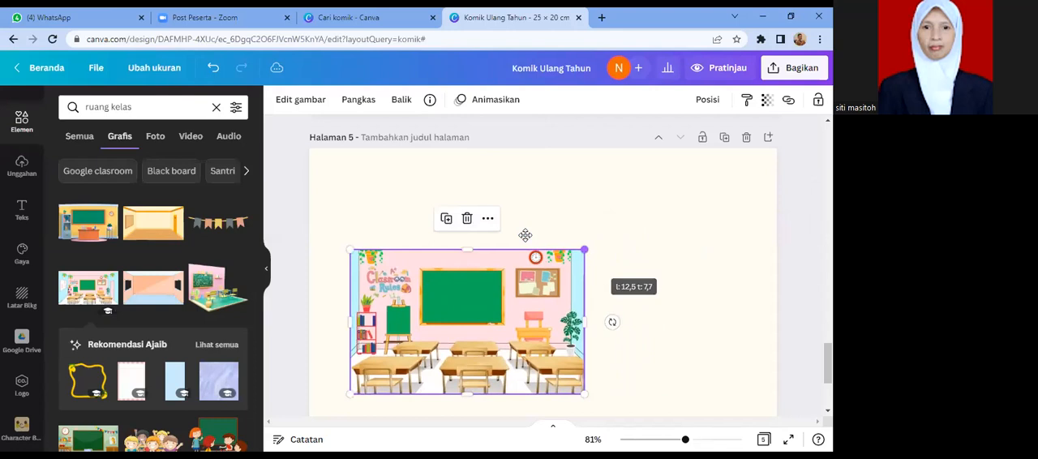
left_click_drag(543, 253, 528, 190)
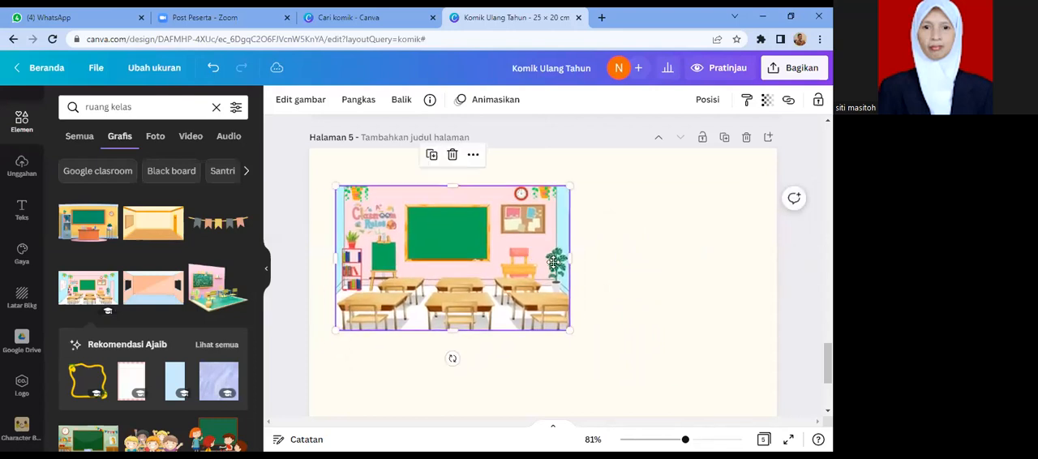
mouse_move(569, 259)
left_mouse_down()
mouse_move(622, 269)
mouse_move(587, 264)
left_mouse_up()
left_click(655, 292)
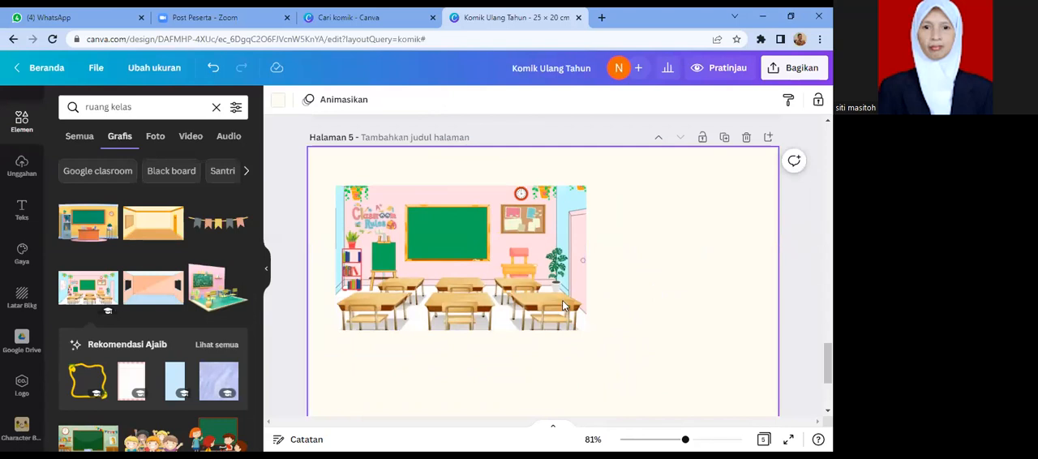
left_click(510, 306)
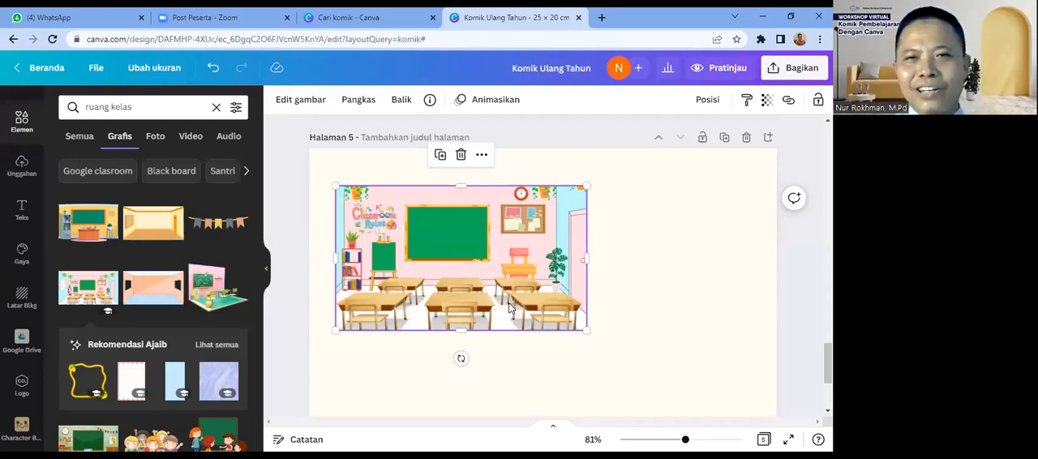
left_click(627, 305)
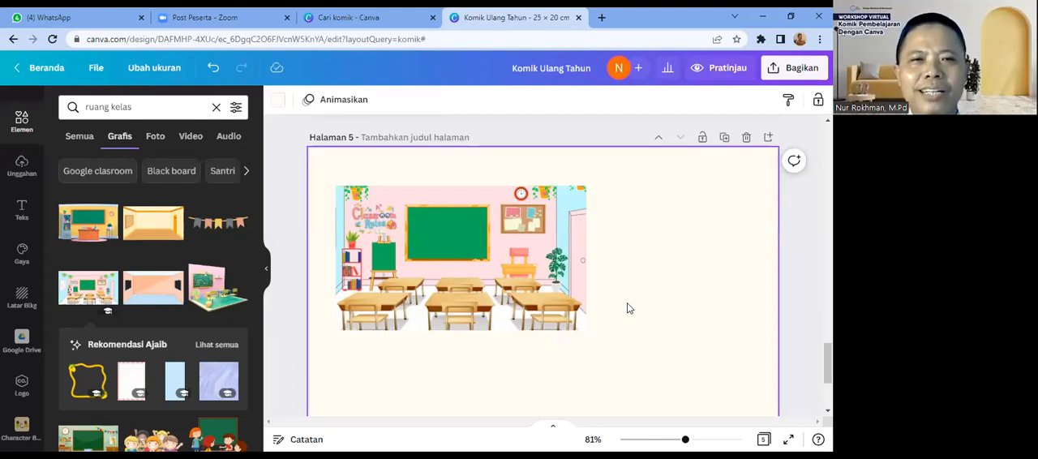
left_click(574, 299)
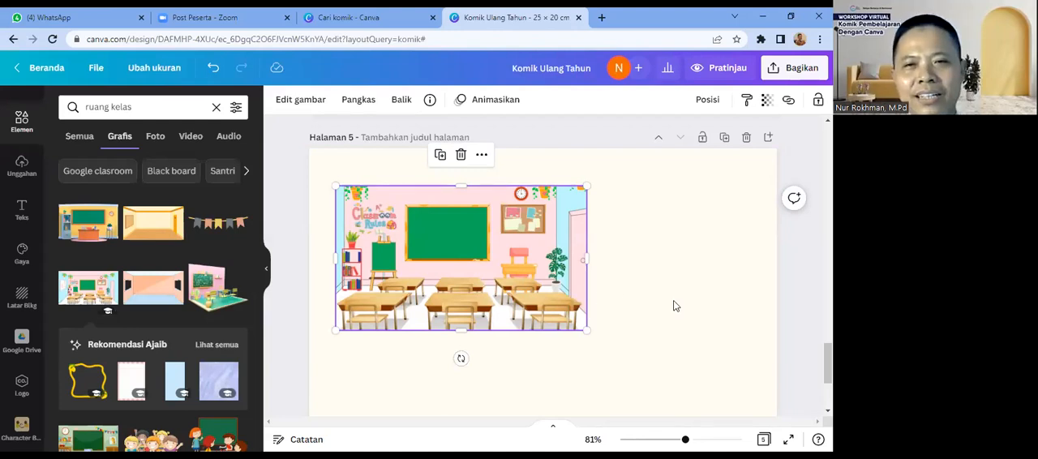
left_click(729, 350)
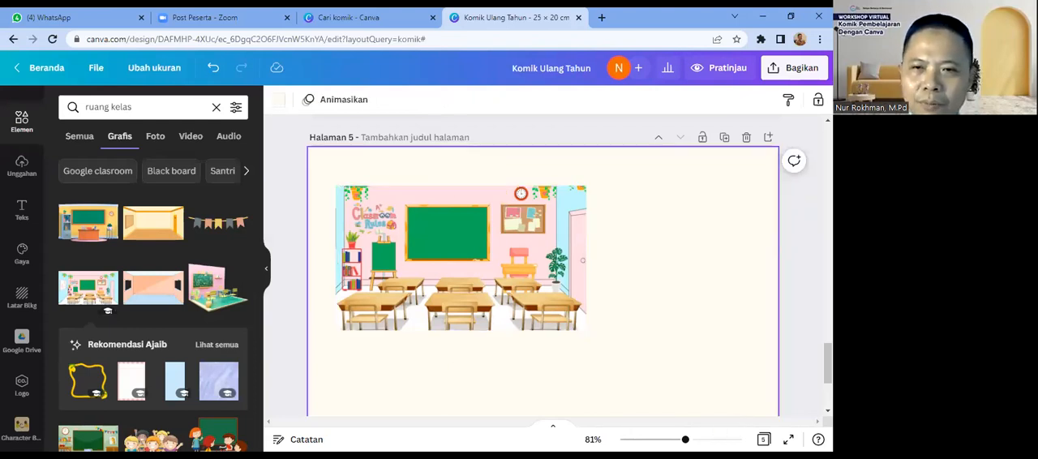
Step: Look through all five pages of the design, from the classroom page to the "KEJUTAN ULANG TAHUN" comic on page 1
scroll(803, 378, "down", 1)
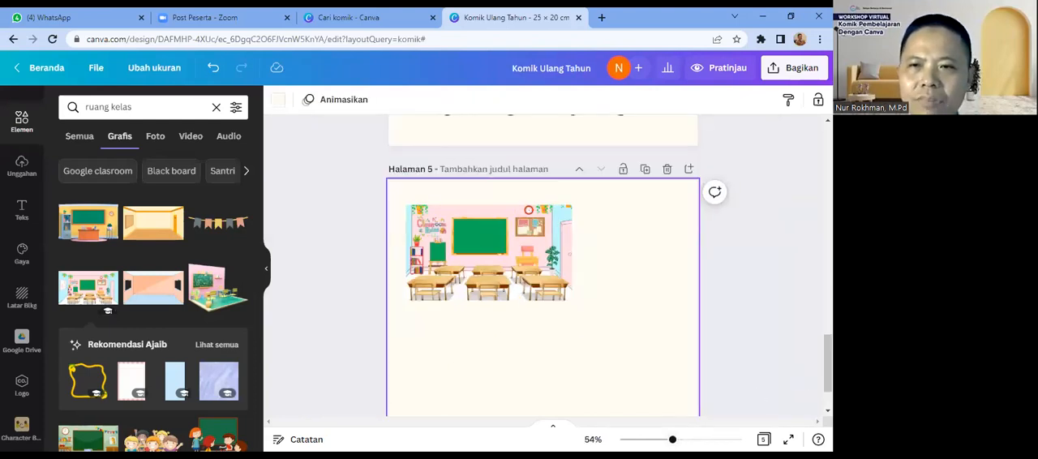
scroll(543, 268, "down", 1)
scroll(543, 268, "up", 6)
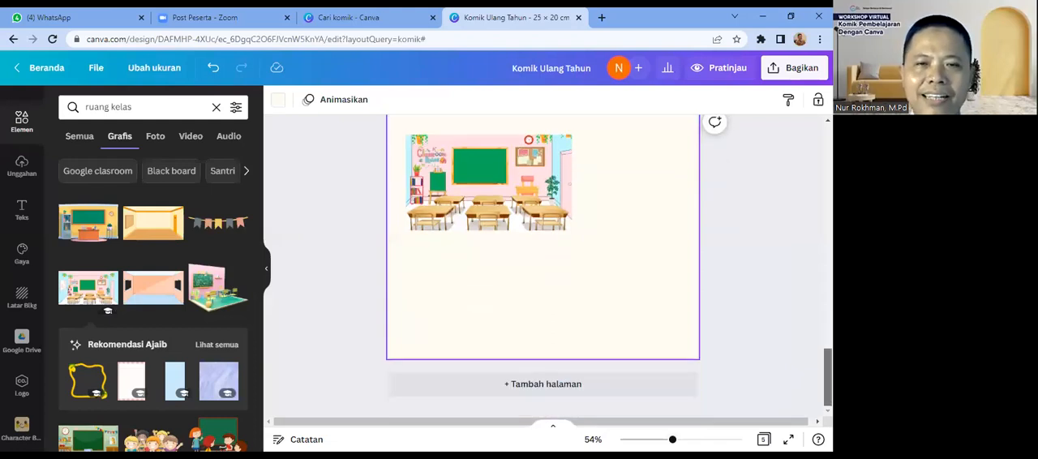
scroll(543, 268, "up", 8)
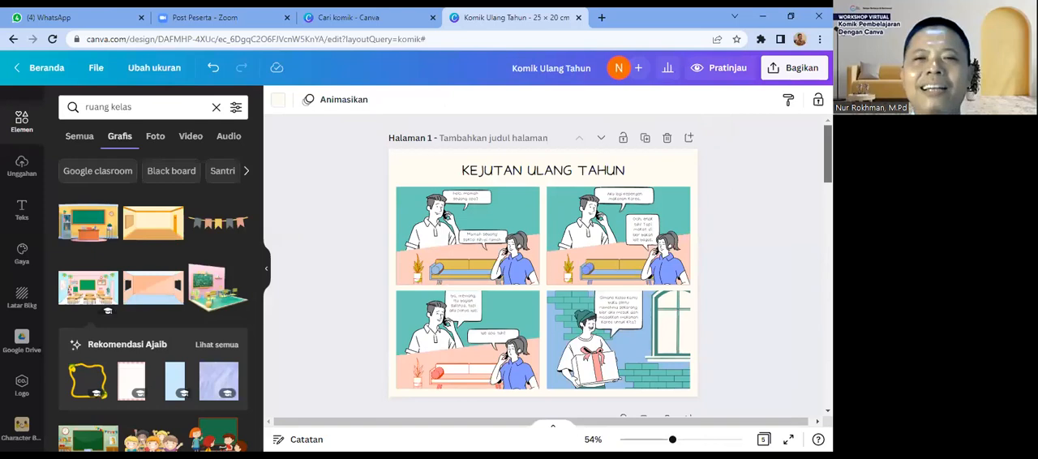
left_click(732, 177)
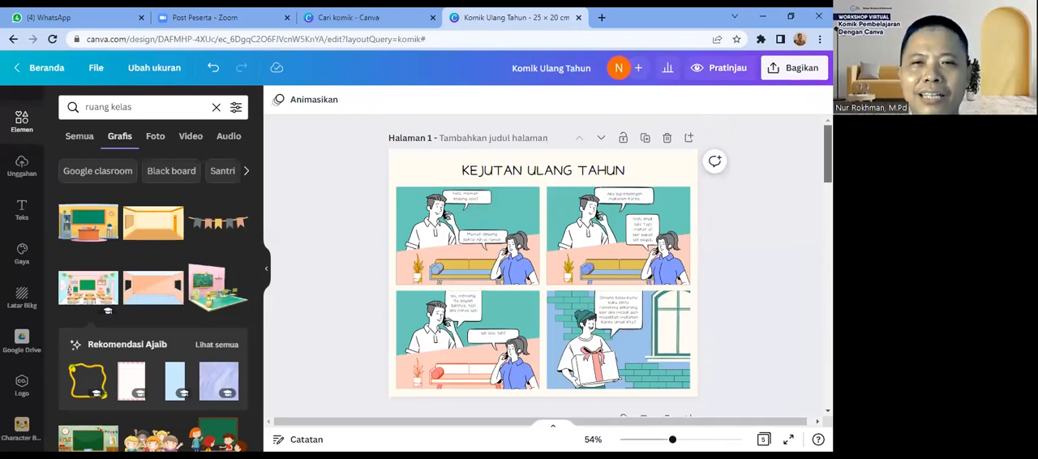
scroll(543, 268, "down", 5)
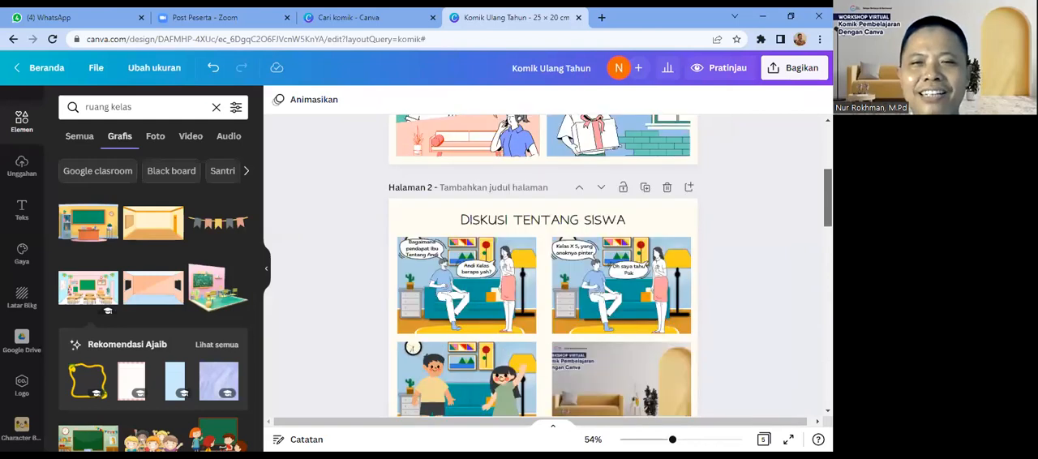
scroll(544, 268, "down", 3)
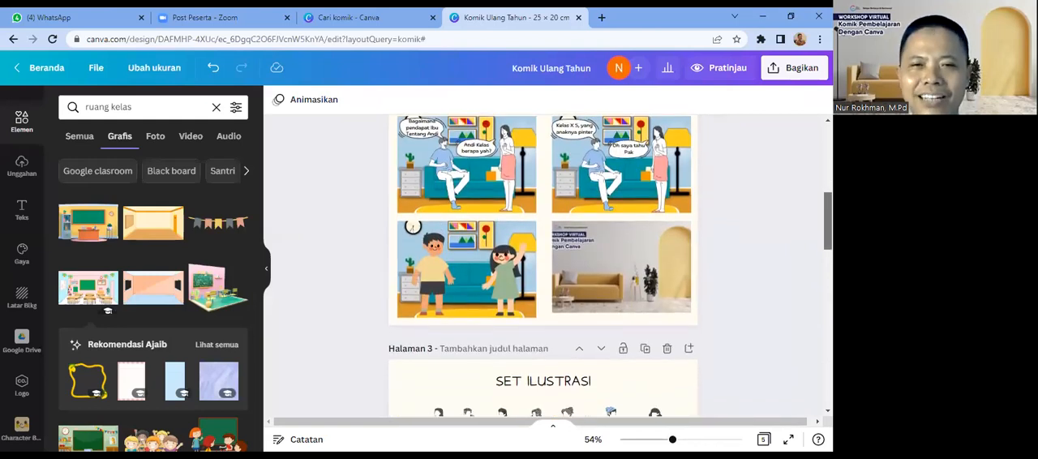
scroll(544, 268, "down", 10)
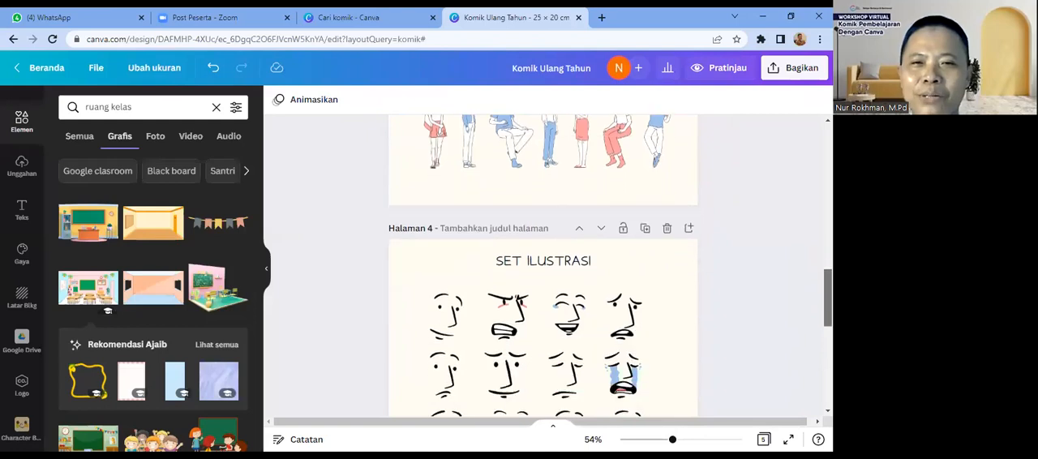
scroll(543, 268, "down", 4)
scroll(543, 268, "up", 5)
scroll(544, 268, "up", 8)
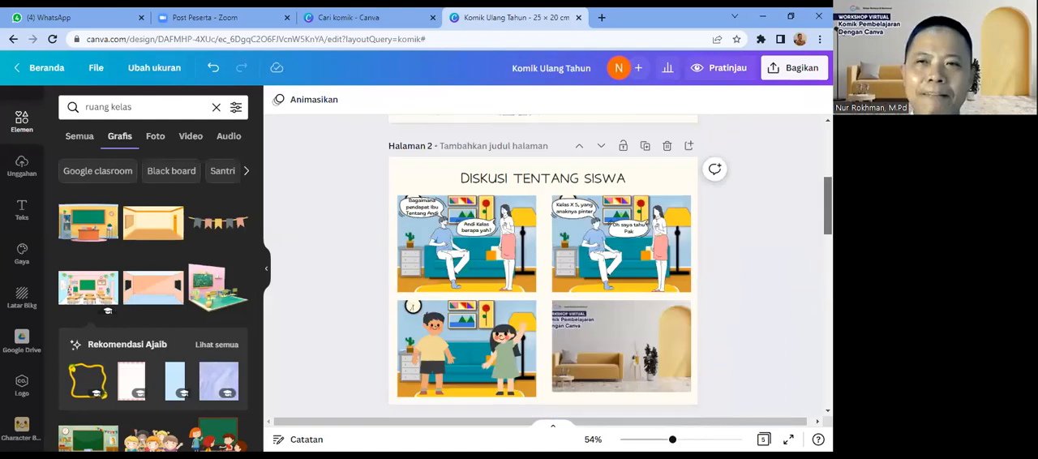
scroll(543, 268, "up", 4)
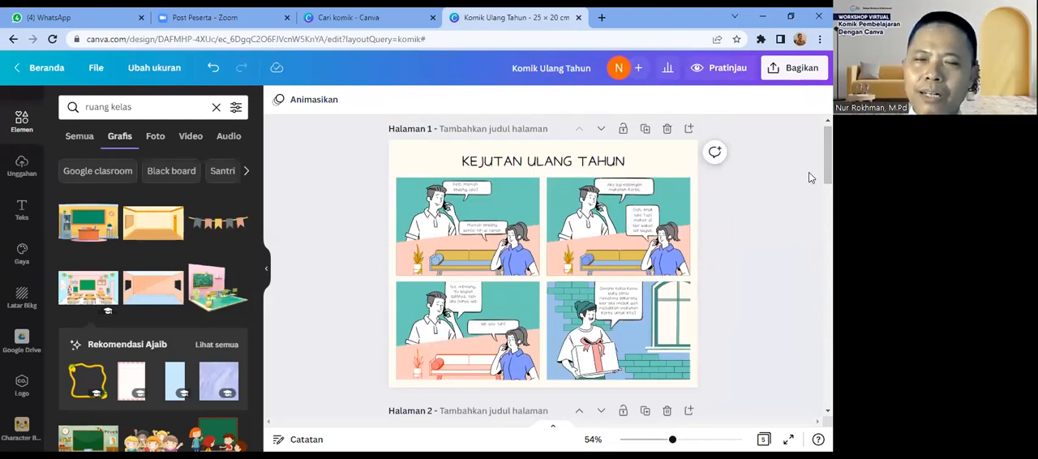
Step: Open the download settings for the design and choose PNG as the file type
left_click(779, 71)
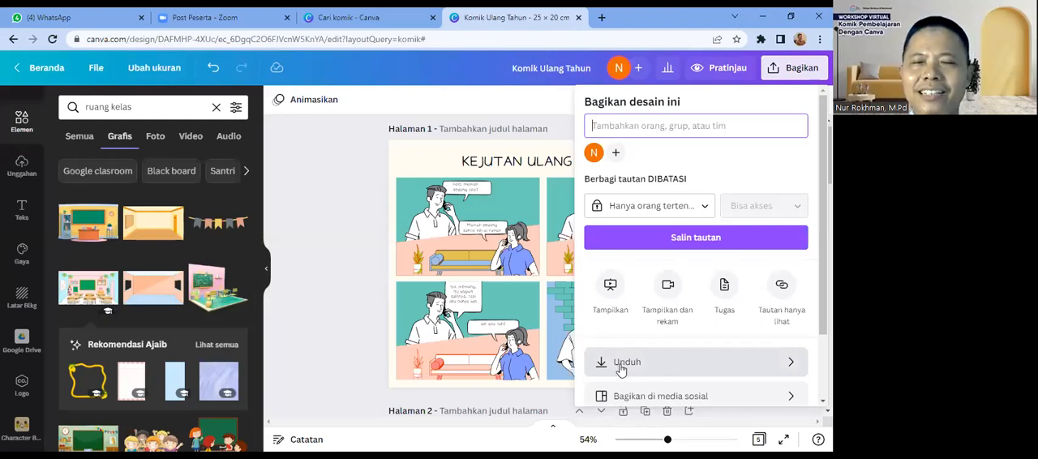
left_click(646, 369)
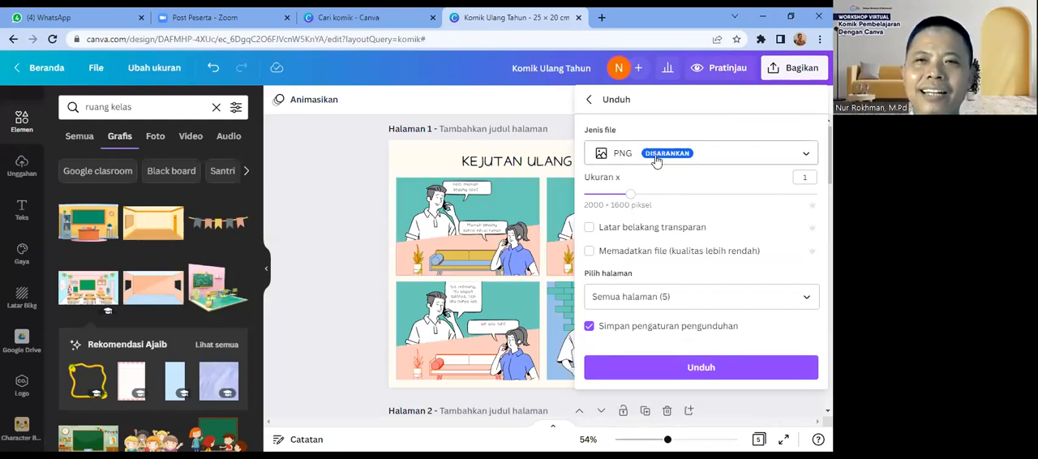
left_click(804, 157)
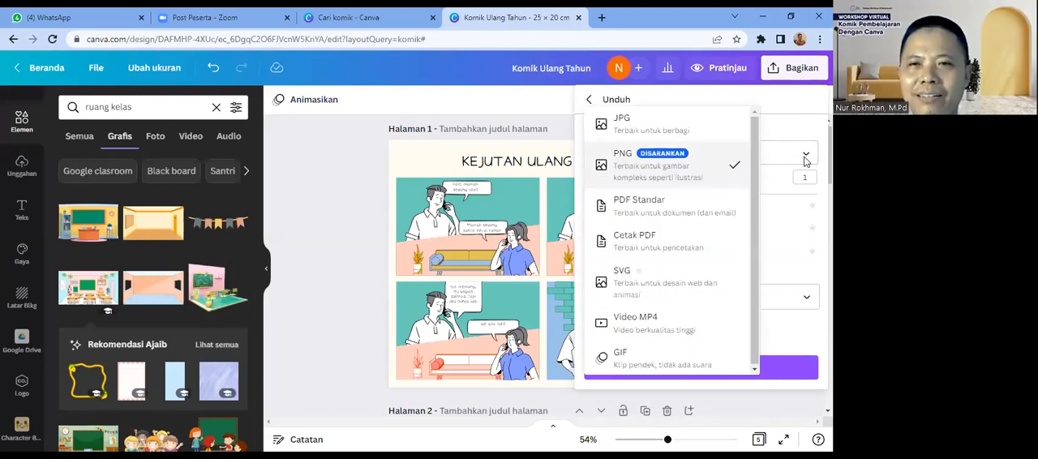
left_click(681, 179)
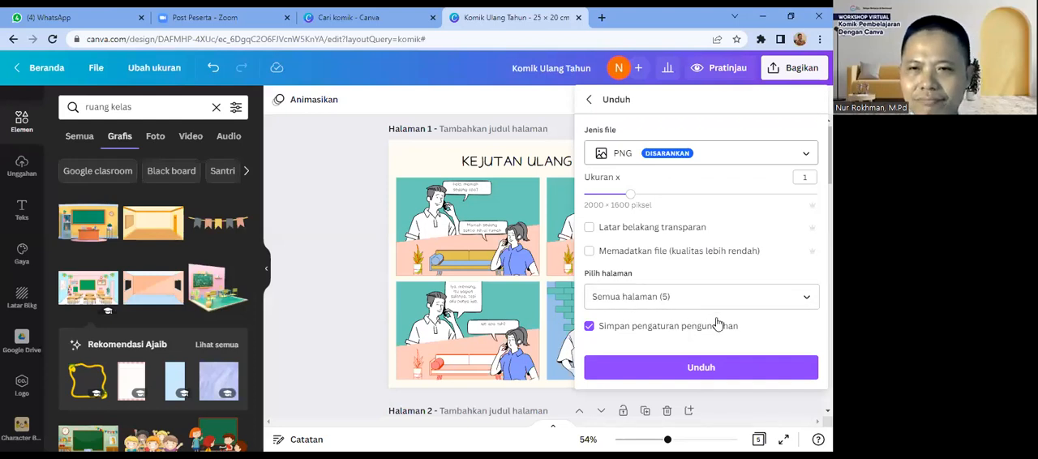
Step: Limit the download to pages 1 and 2 instead of all pages
left_click(808, 300)
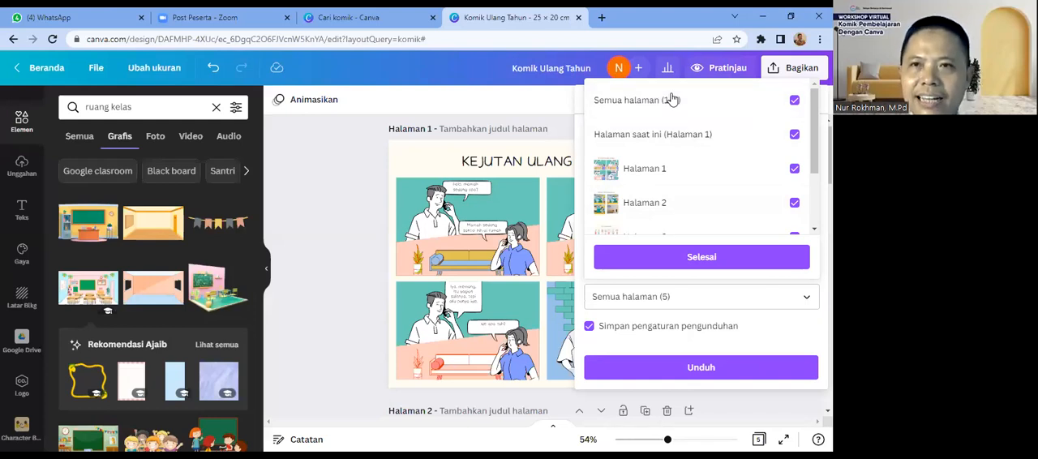
left_click(794, 101)
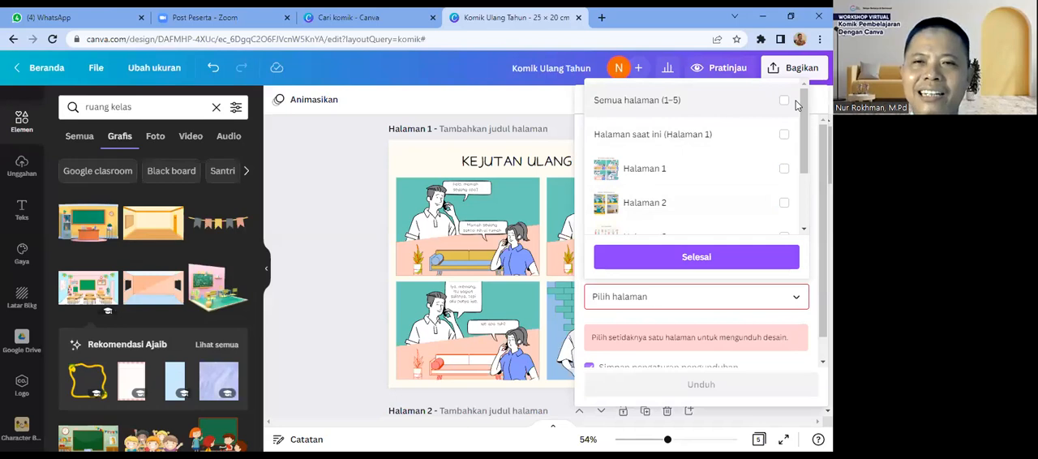
left_click(784, 171)
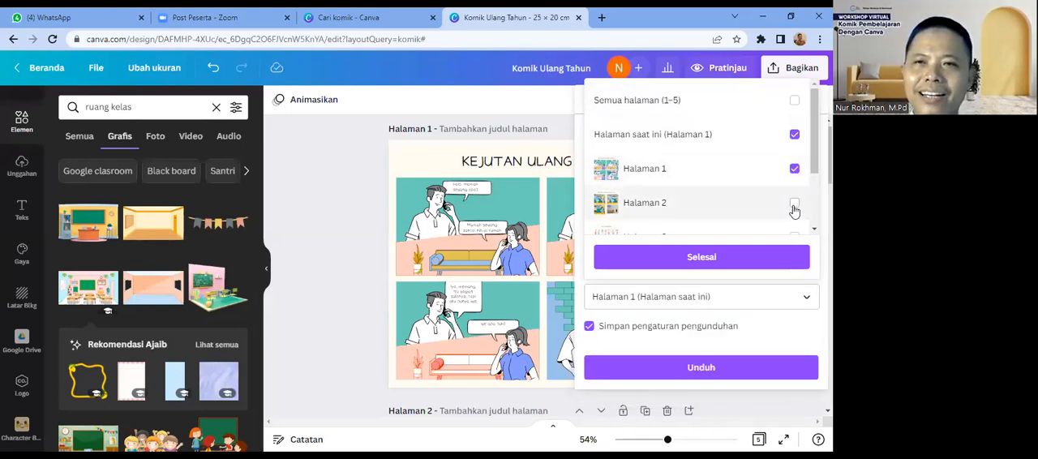
left_click(794, 204)
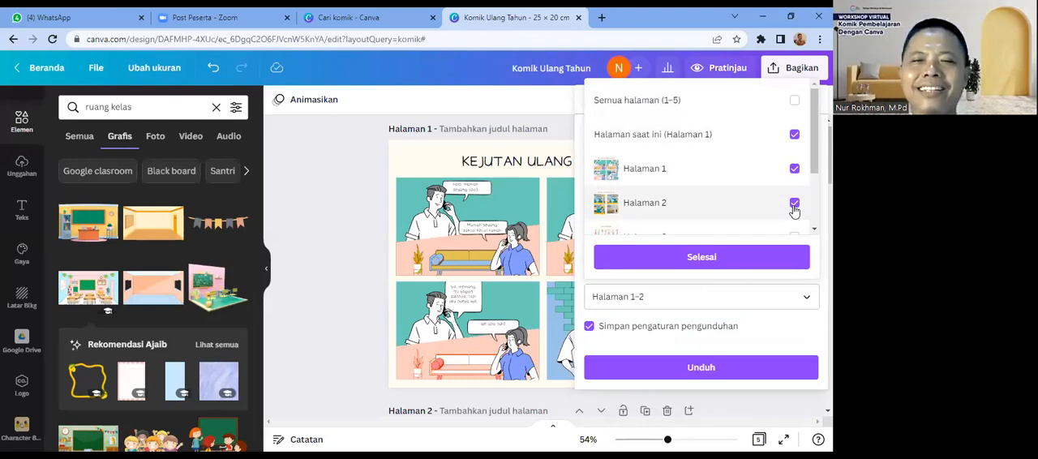
left_click(732, 261)
Step: Download the selected pages, open the resulting "Komik Ulang Tahun.zip" and dismiss the sharing message
left_click(694, 370)
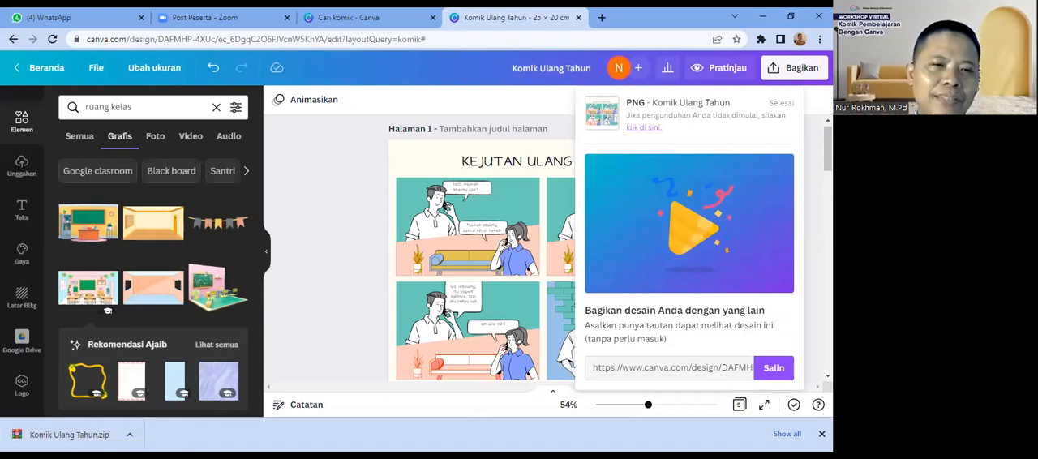
left_click(77, 440)
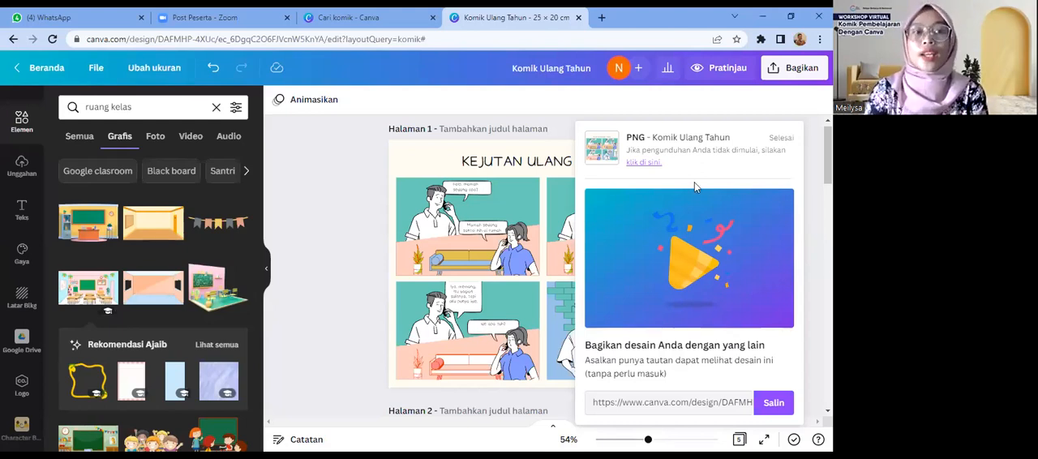
left_click(363, 236)
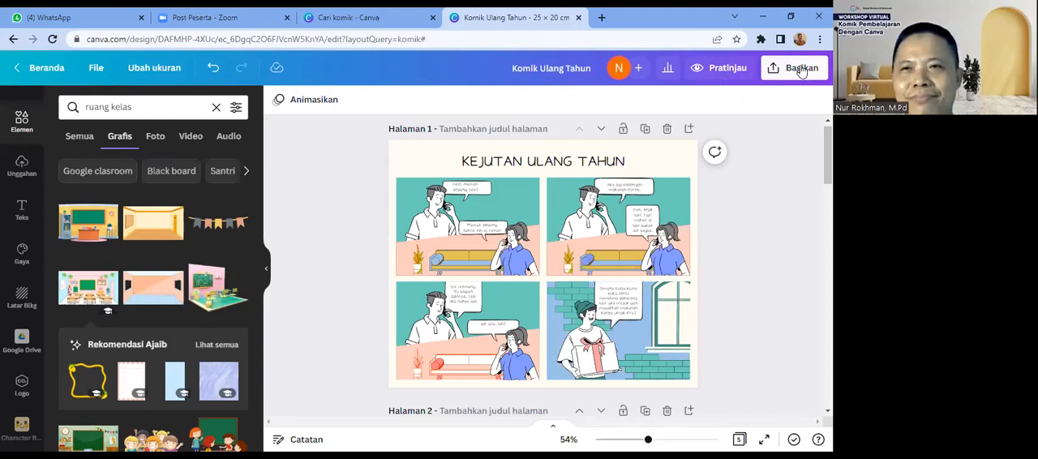
Step: Check the design's download settings again and examine the full list of sharing options, including the save and messaging destinations
left_click(801, 69)
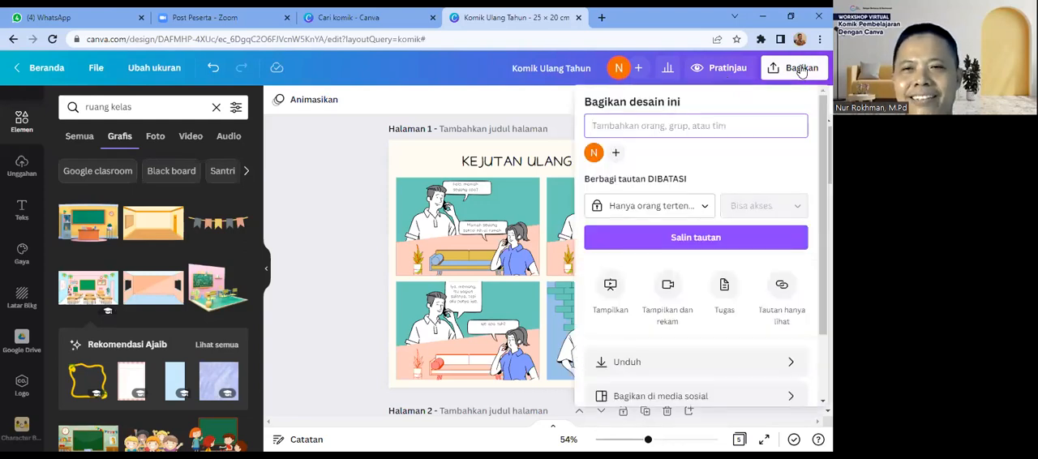
left_click(625, 367)
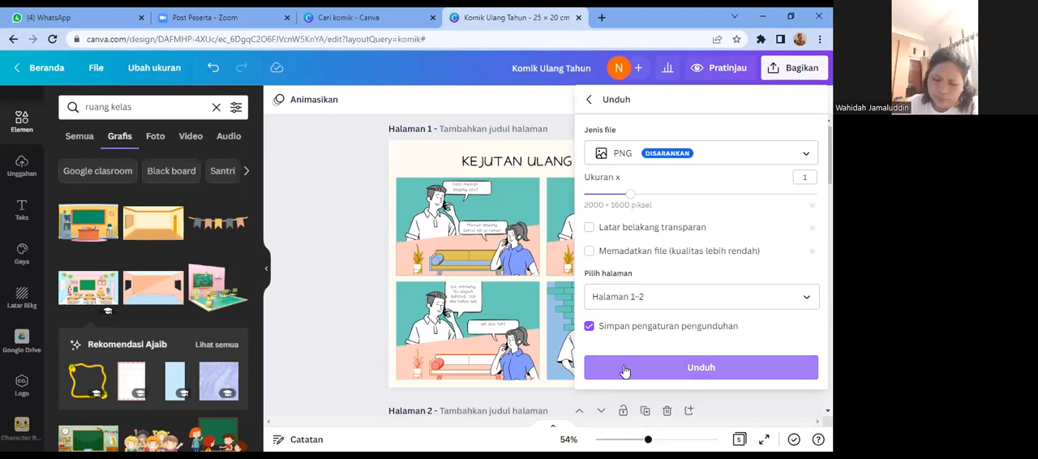
left_click(590, 102)
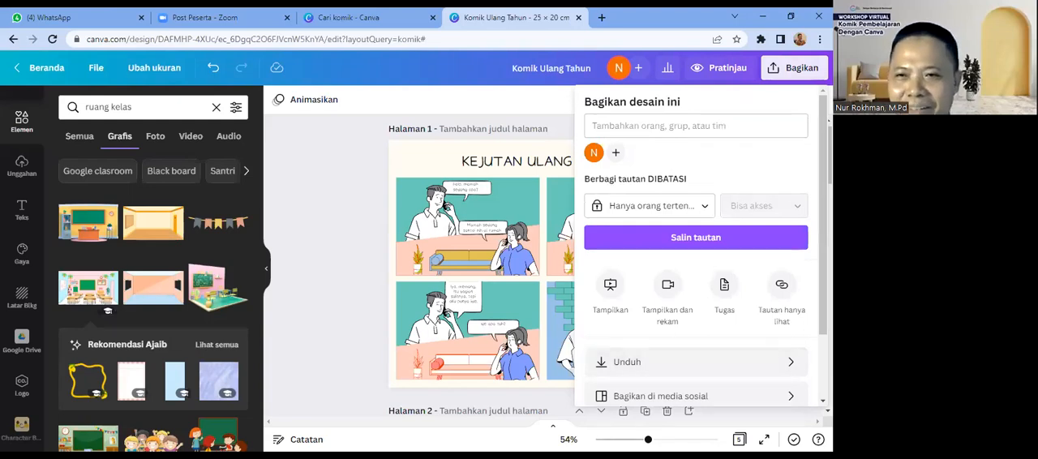
scroll(697, 243, "down", 2)
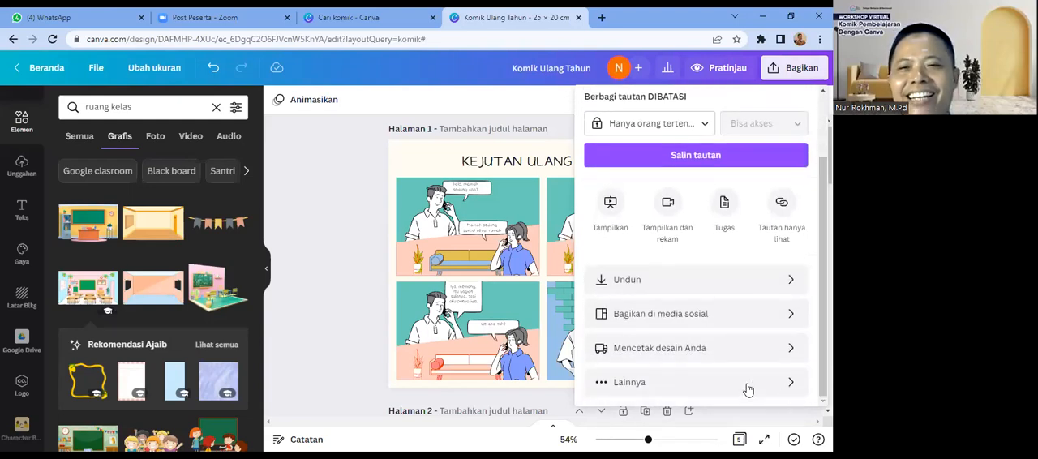
left_click(634, 386)
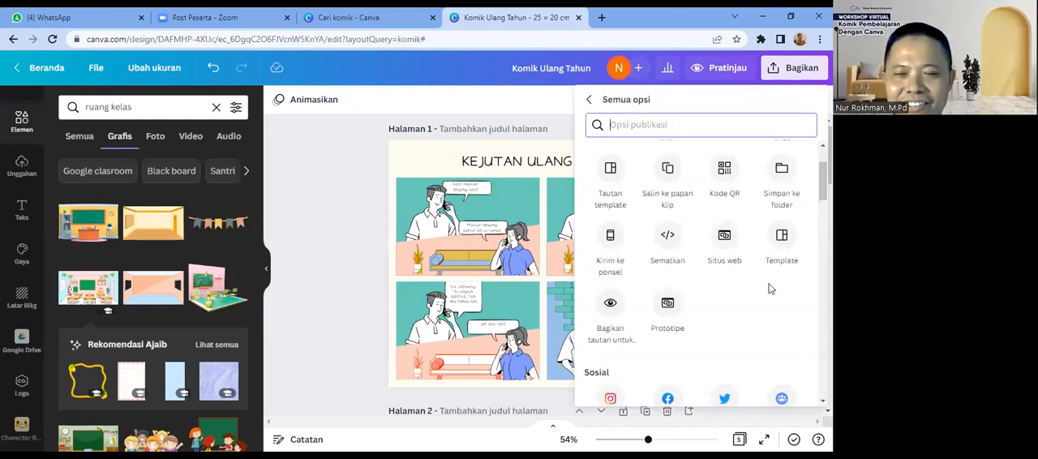
left_click_drag(823, 181, 823, 247)
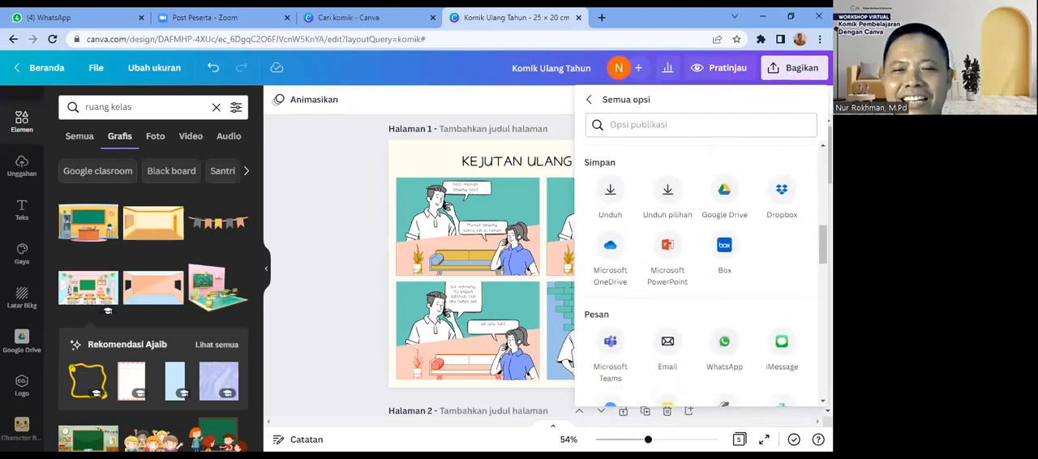
Step: Download only pages 1 and 2 of the design as a Microsoft PowerPoint file and dismiss the sharing message
left_click(666, 247)
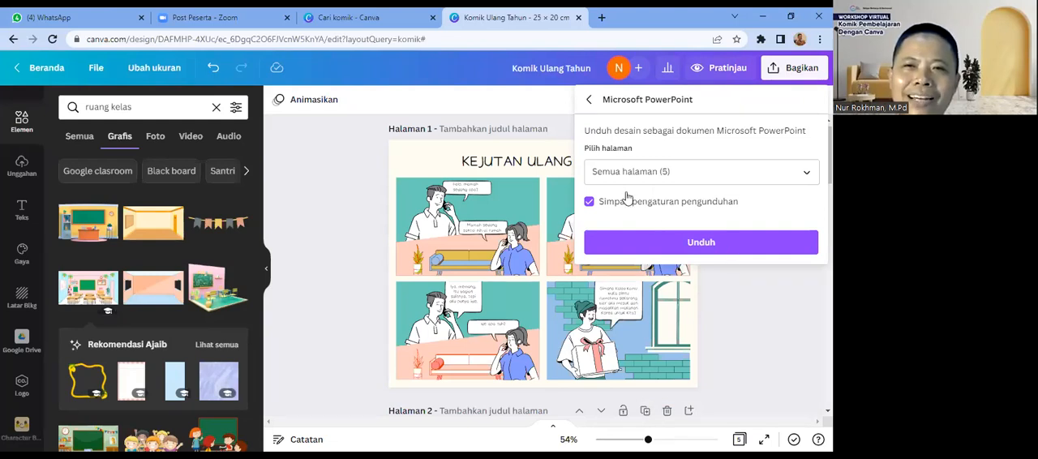
left_click(805, 176)
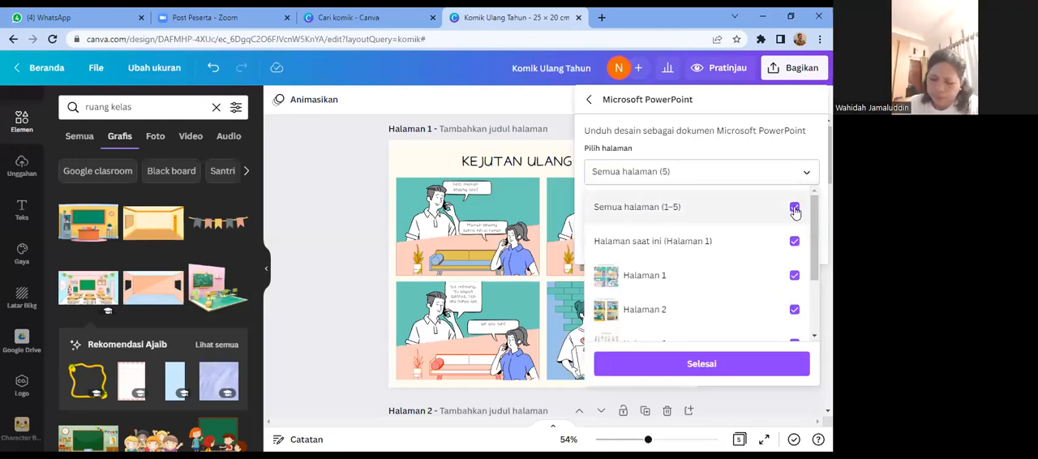
left_click(794, 210)
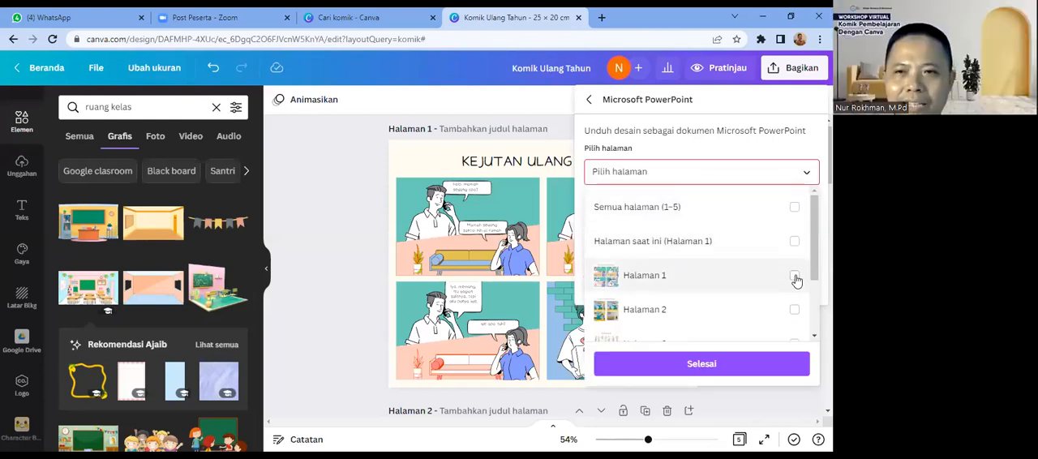
left_click(795, 276)
left_click(794, 309)
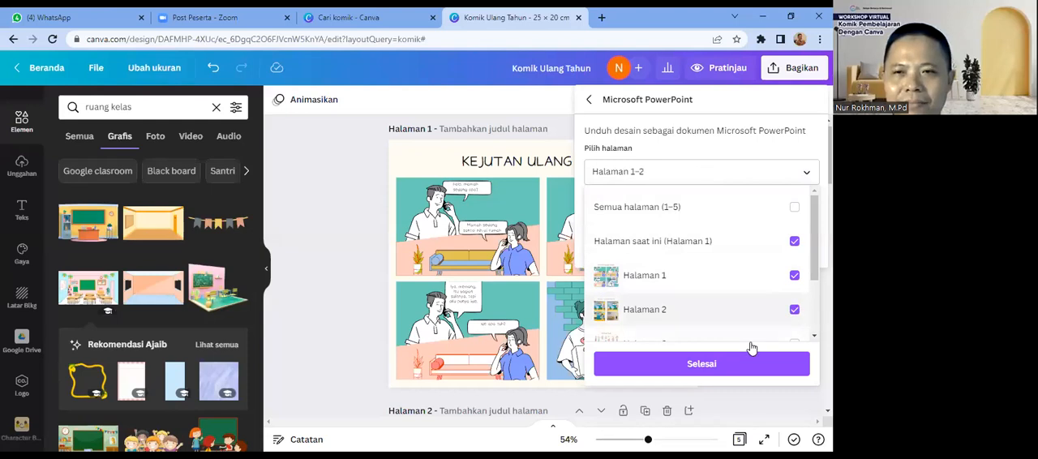
left_click(732, 366)
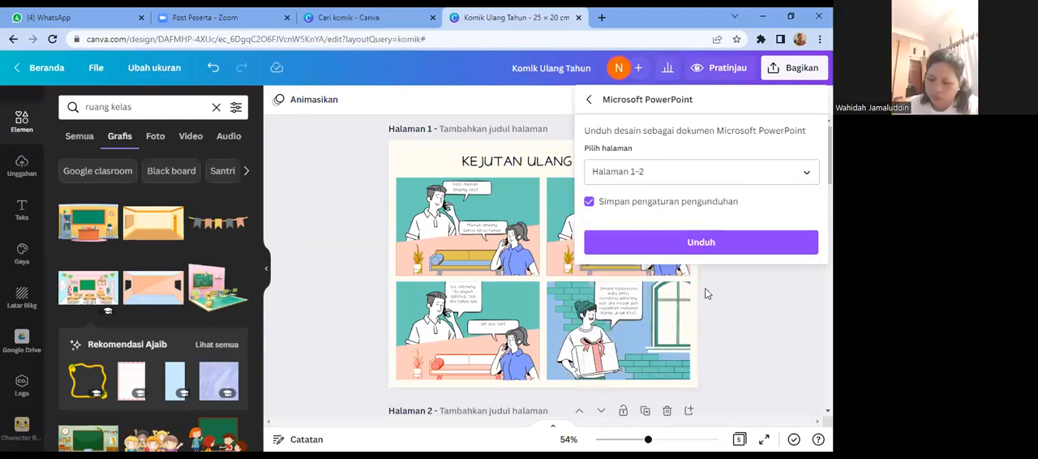
left_click(703, 247)
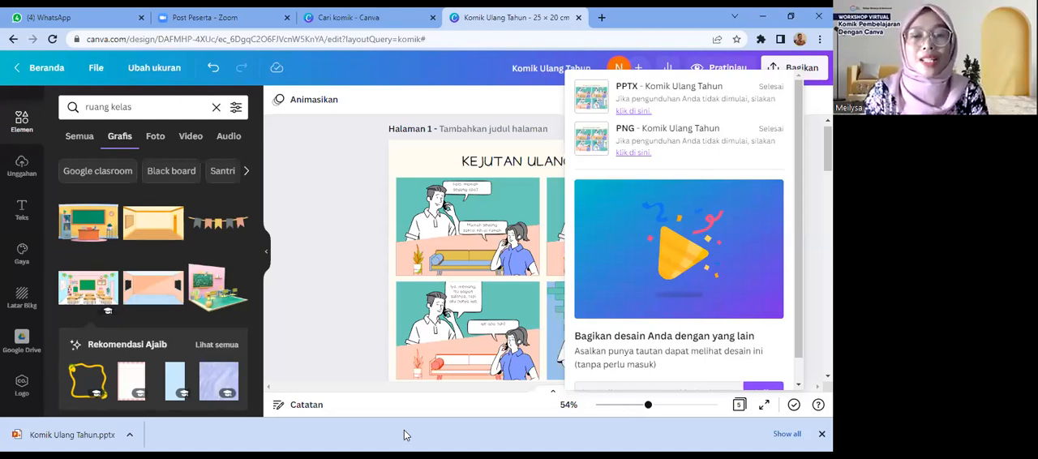
left_click(446, 414)
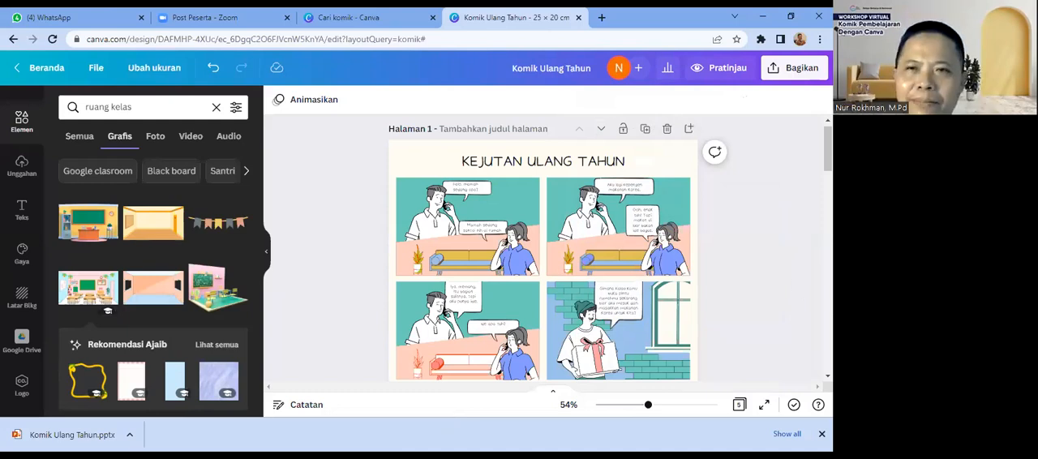
Step: Go to page 5 and upload the photo of the woman on a scooter from the Downloads folder
scroll(542, 247, "down", 15)
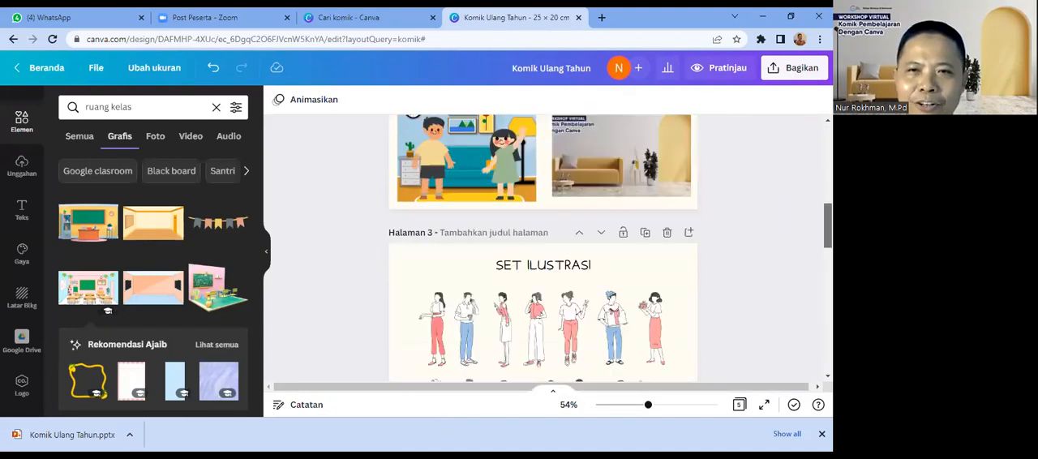
scroll(662, 304, "down", 5)
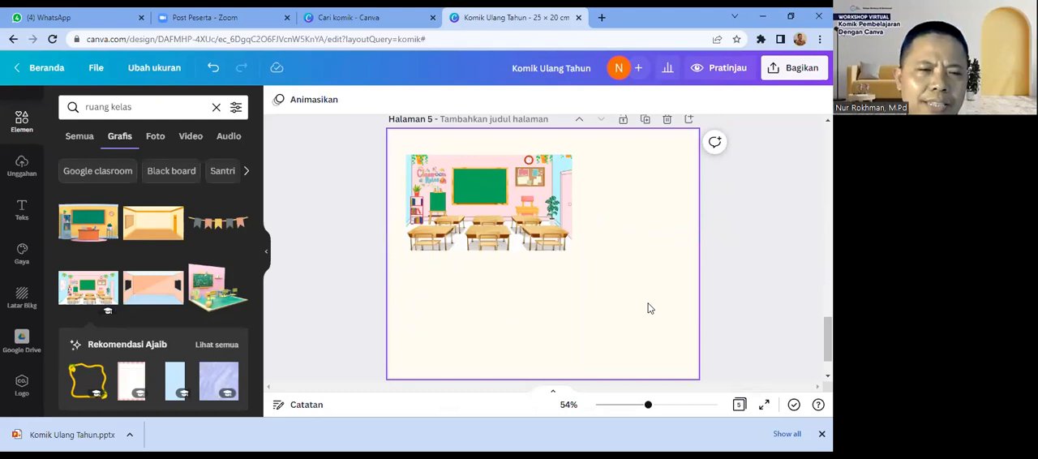
left_click(21, 166)
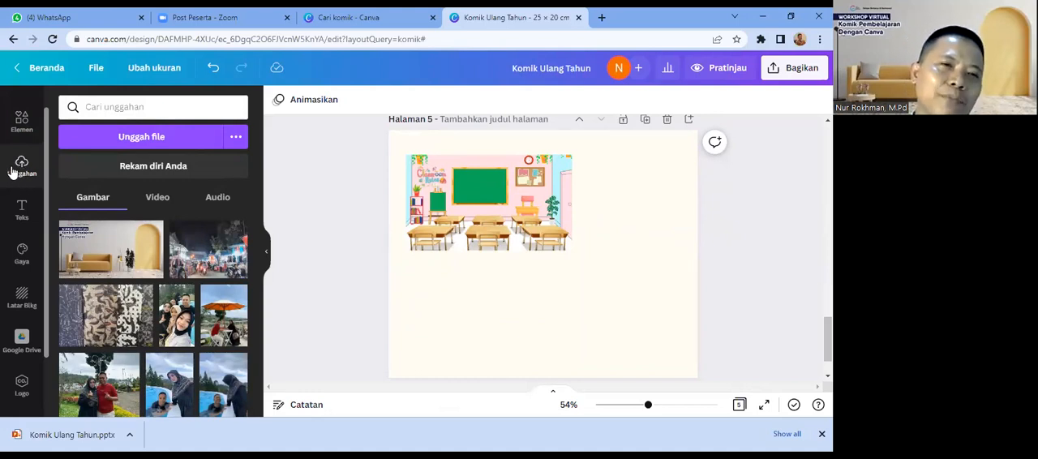
left_click(128, 138)
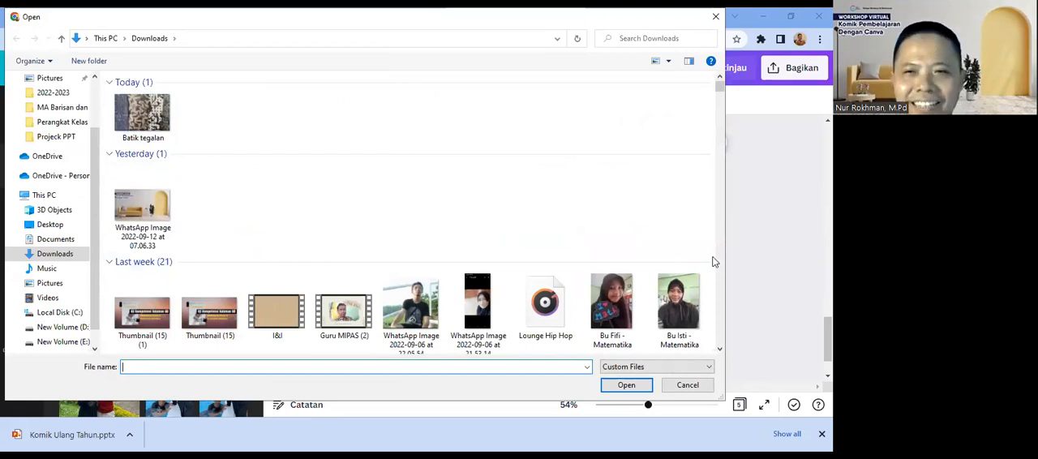
left_click_drag(721, 347, 721, 348)
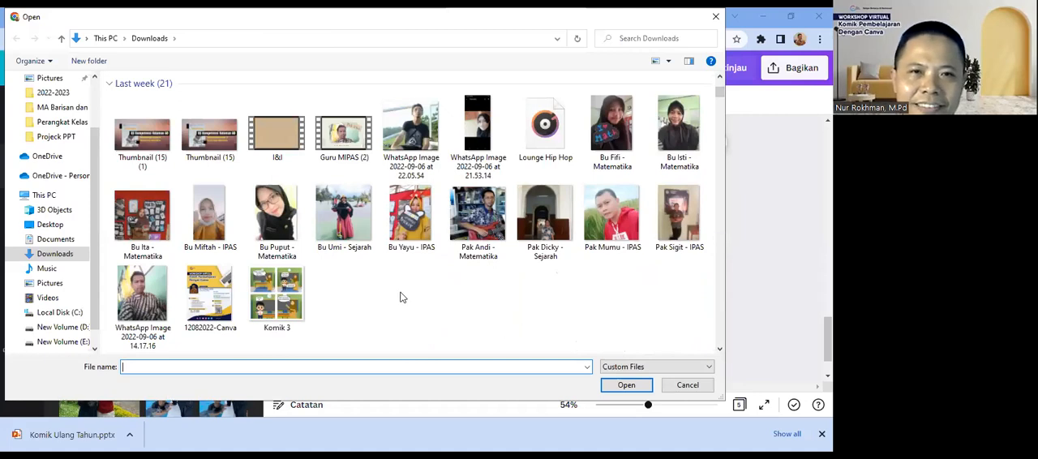
left_click(351, 227)
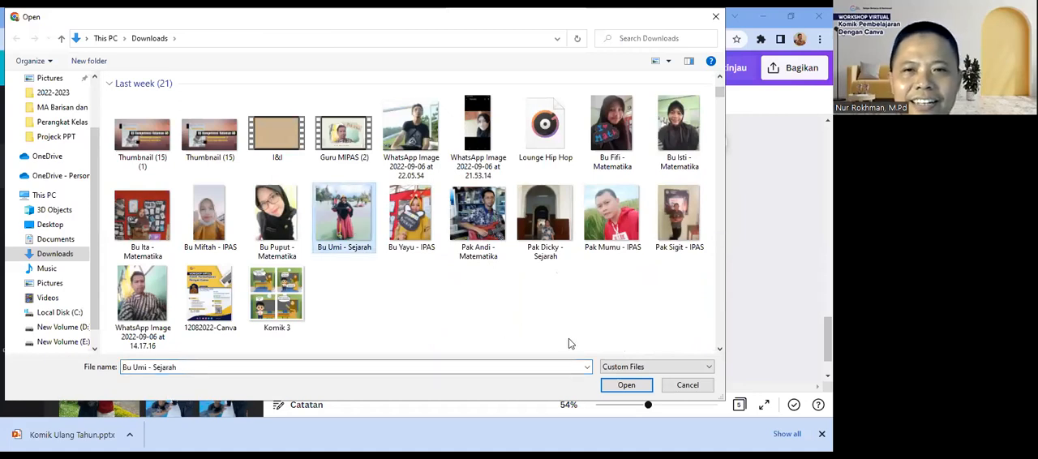
left_click(625, 385)
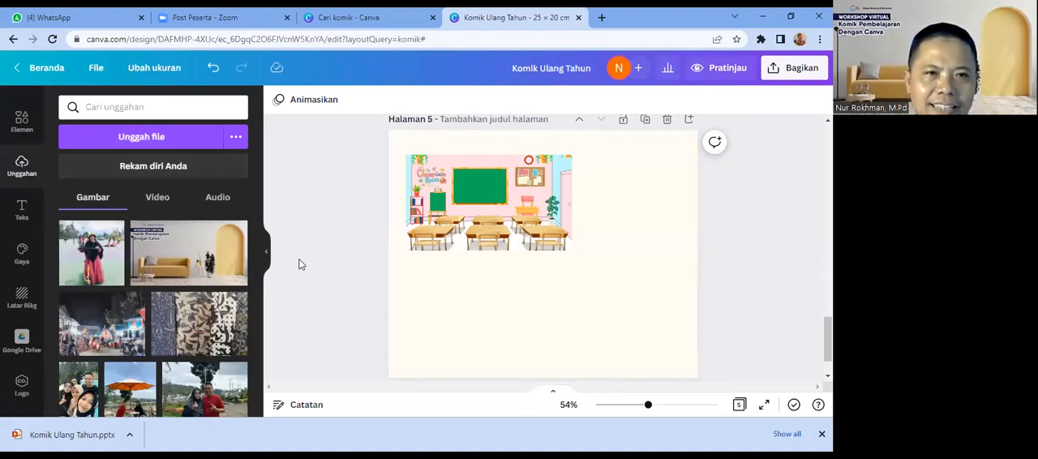
Step: Add the uploaded scooter photo to page 5 and move it toward the page's lower-right area
left_click(98, 255)
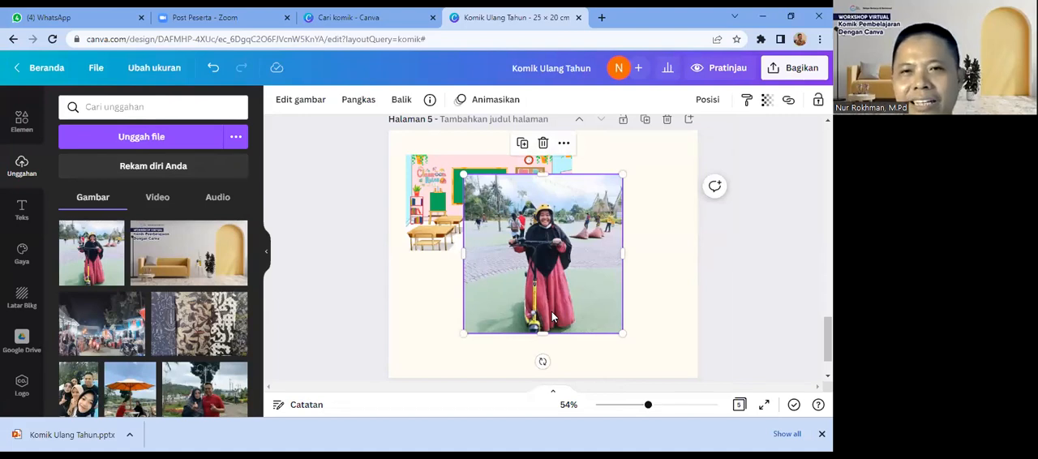
left_click_drag(552, 318, 585, 337)
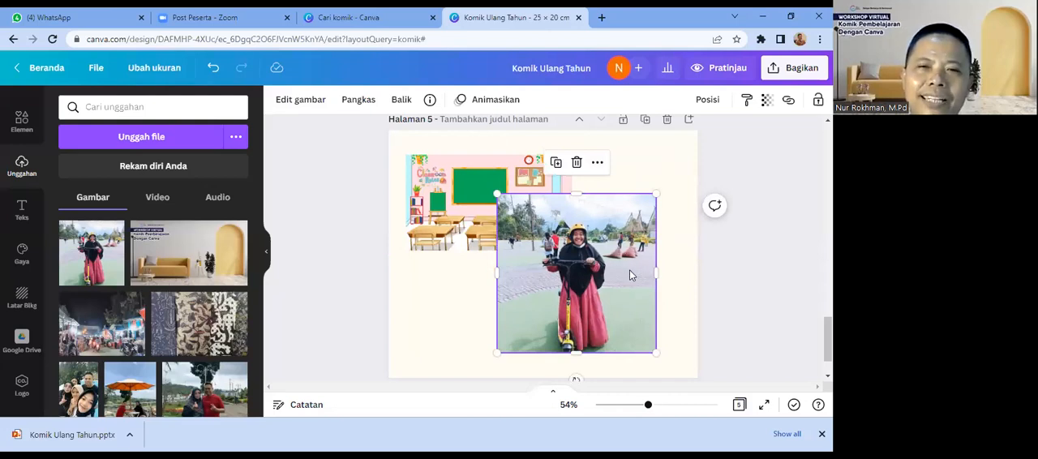
left_click(663, 319)
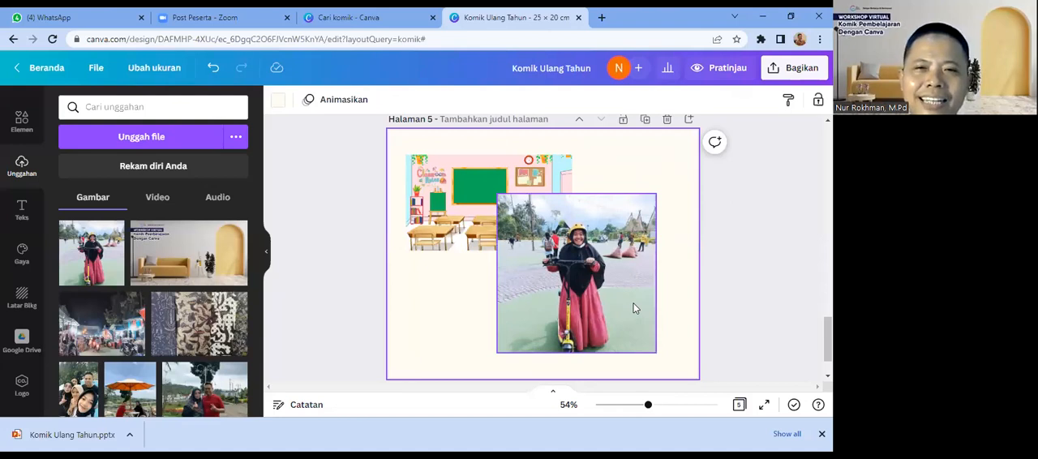
Step: Remove the background from the scooter photo with the Background Remover (Penghapus Latar Belakang)
left_click(635, 308)
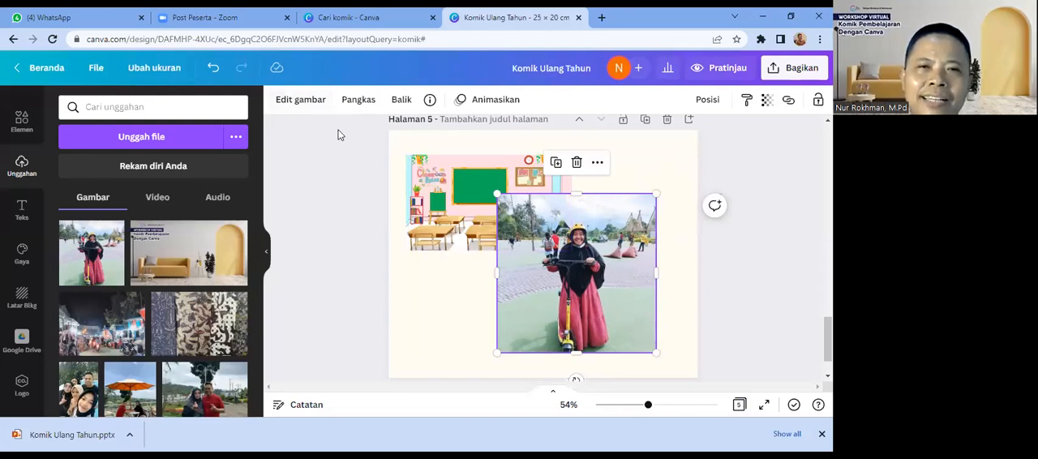
left_click(301, 101)
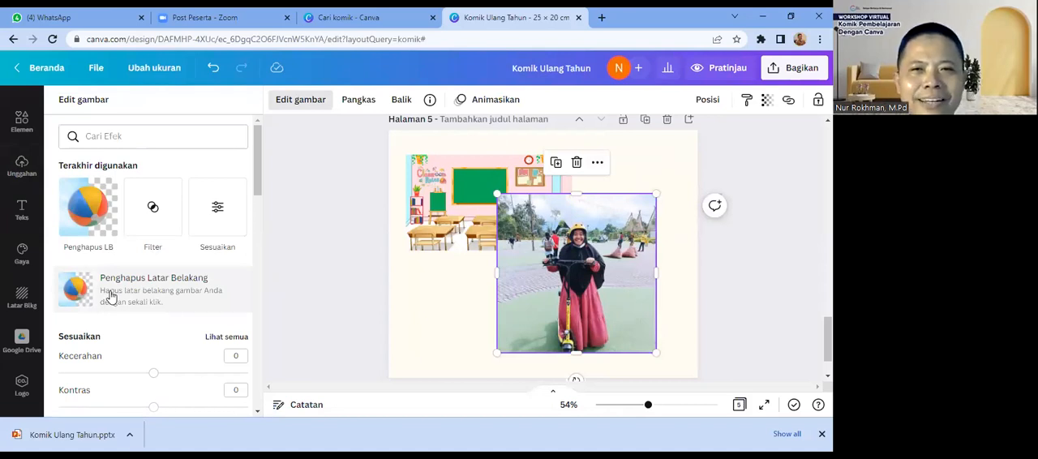
left_click(111, 297)
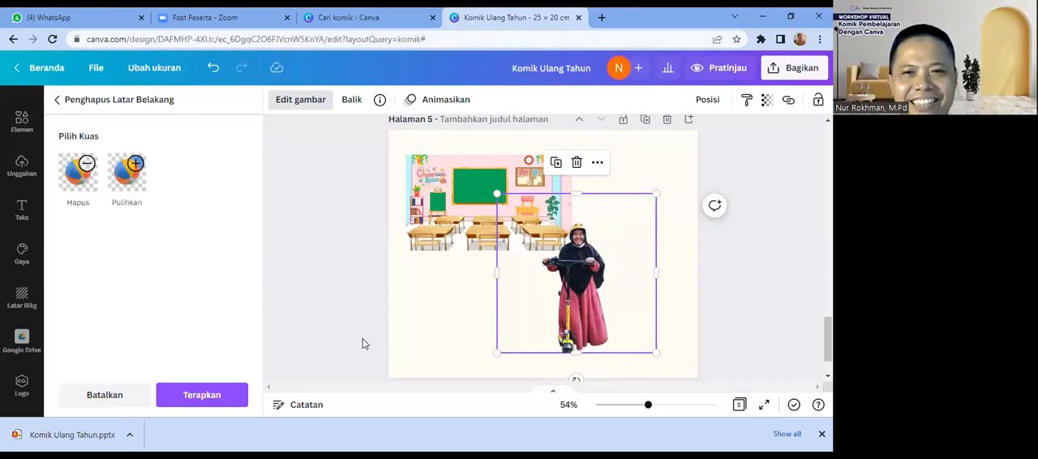
Step: Shrink the woman's cutout and place it in front of the green board in the classroom illustration on page 5
left_click_drag(568, 315, 614, 286)
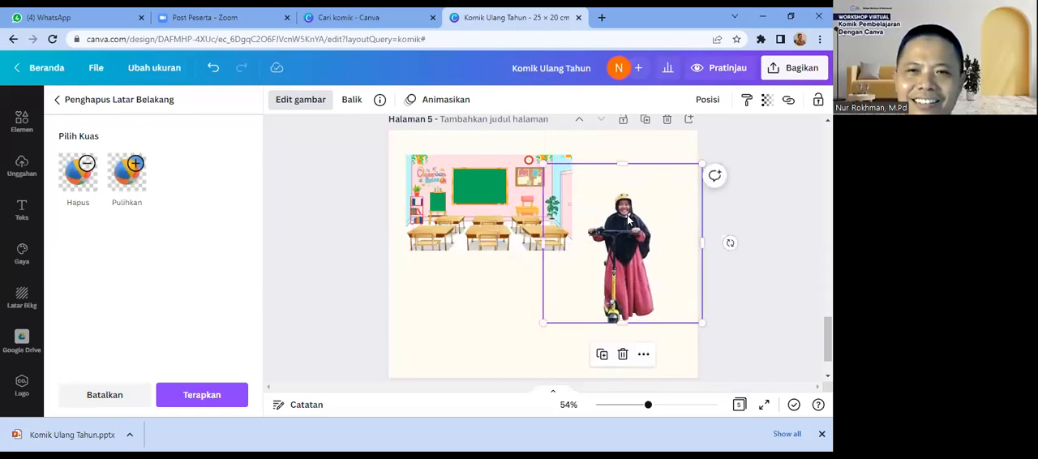
left_click_drag(701, 163, 665, 203)
left_click_drag(621, 269, 507, 209)
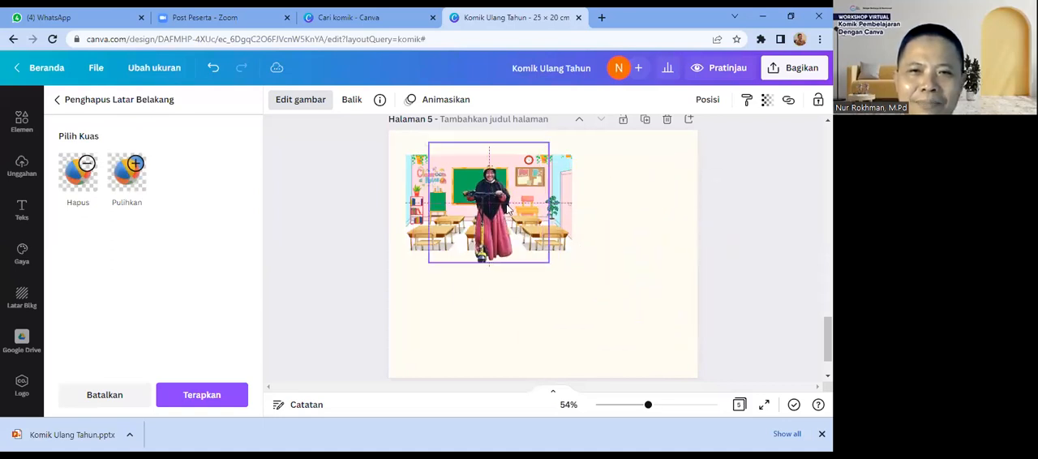
left_click_drag(549, 143, 529, 160)
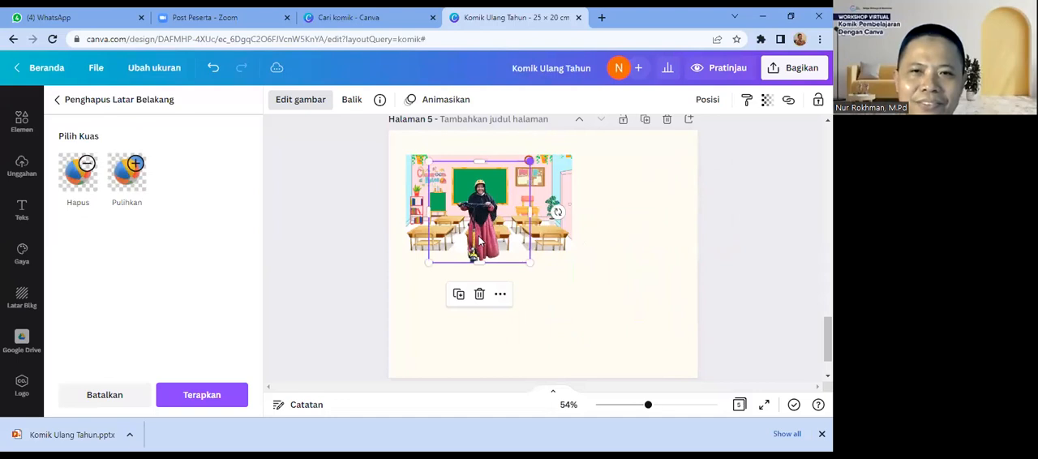
left_click_drag(478, 240, 475, 231)
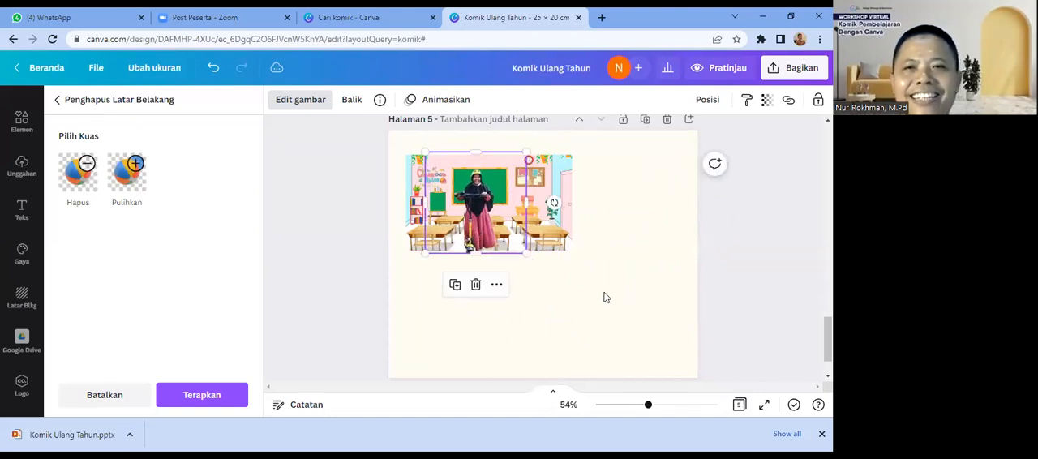
left_click(604, 294)
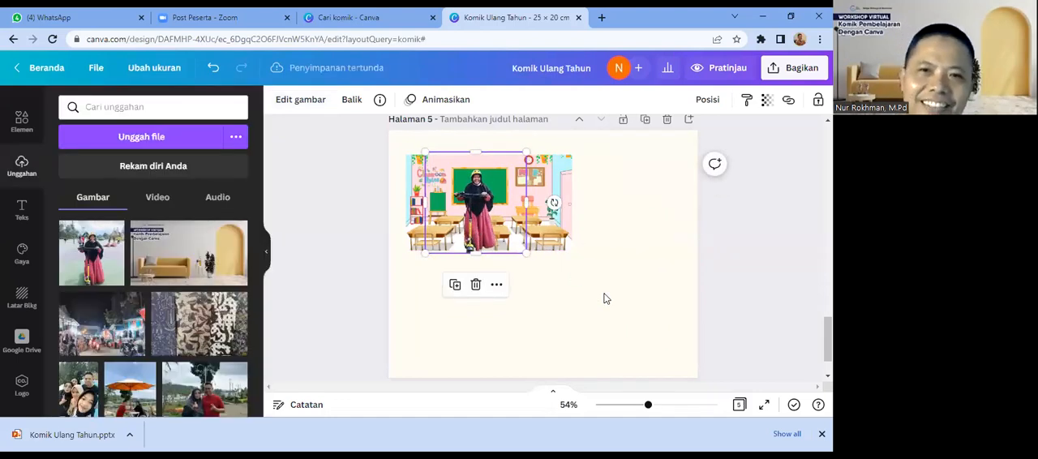
left_click(614, 226)
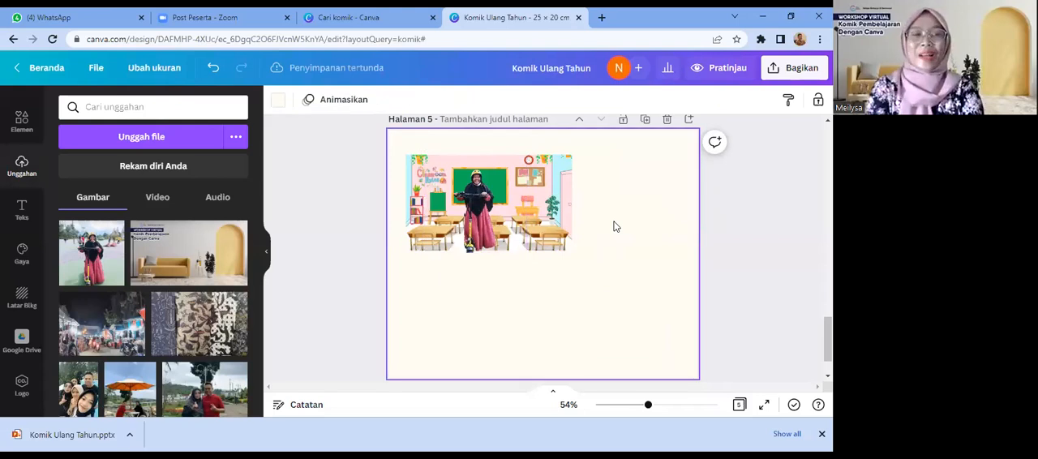